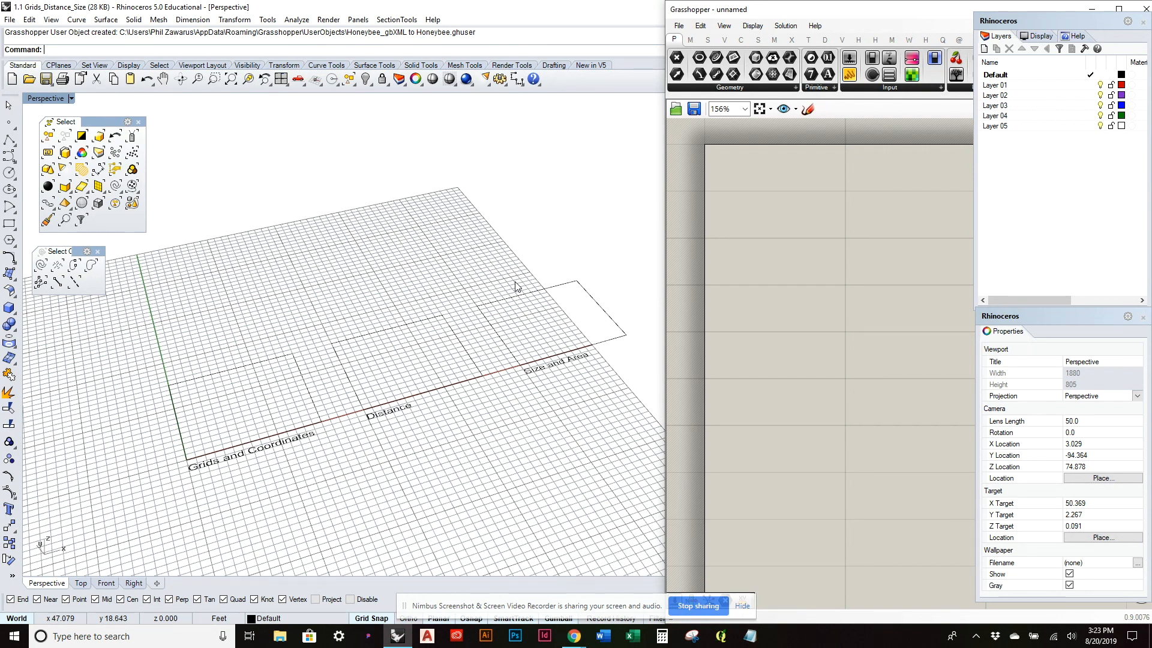
# Step: Shift the Grasshopper window slightly and bring it in front of the Rhino layer and properties panels
pyautogui.moveTo(450, 325)
pyautogui.mouseDown(button='right')
pyautogui.moveTo(435, 352)
pyautogui.moveTo(430, 335)
pyautogui.mouseUp(button='right')
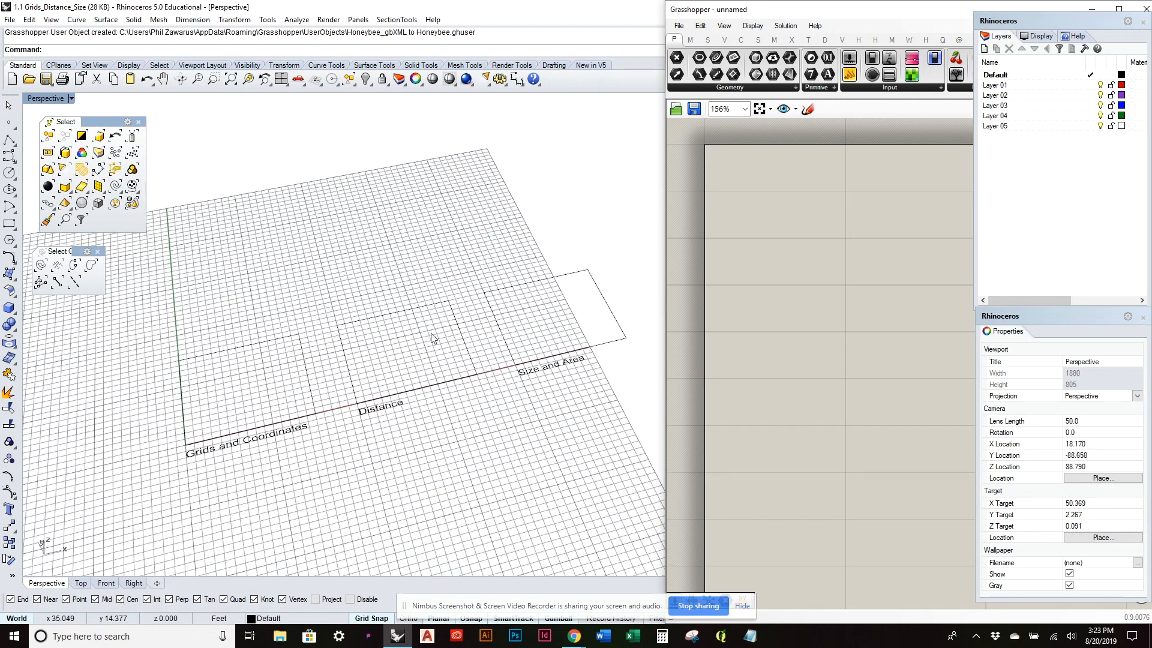
pyautogui.moveTo(347, 228); pyautogui.dragTo(372, 214, button='right')
pyautogui.click(765, 266)
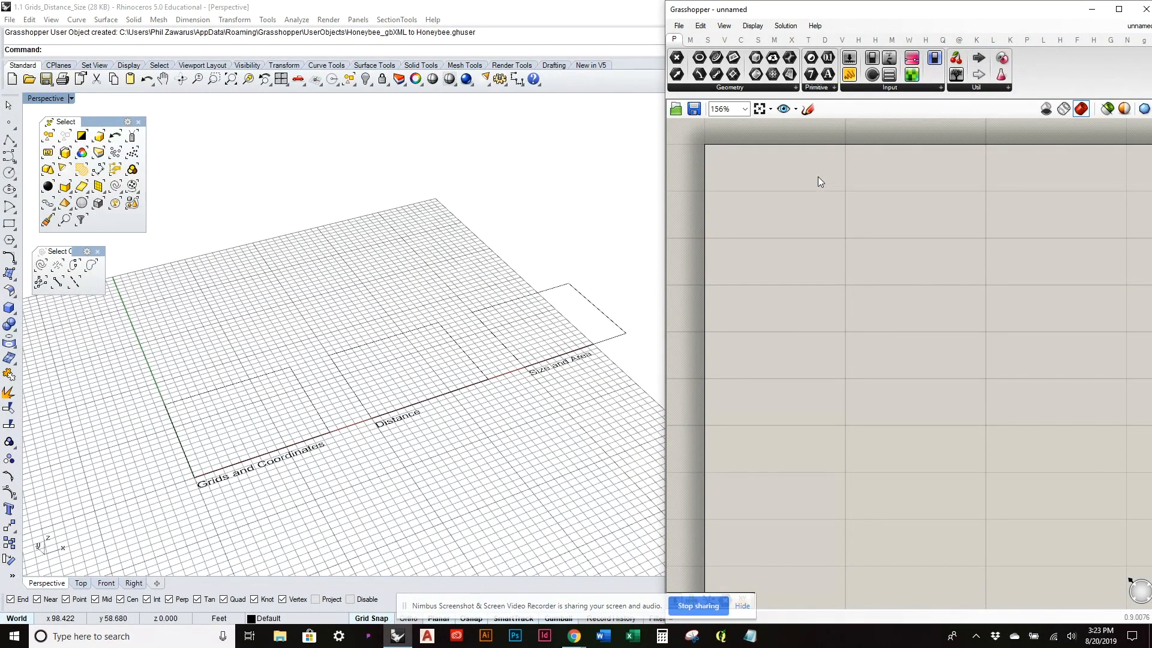
pyautogui.click(743, 605)
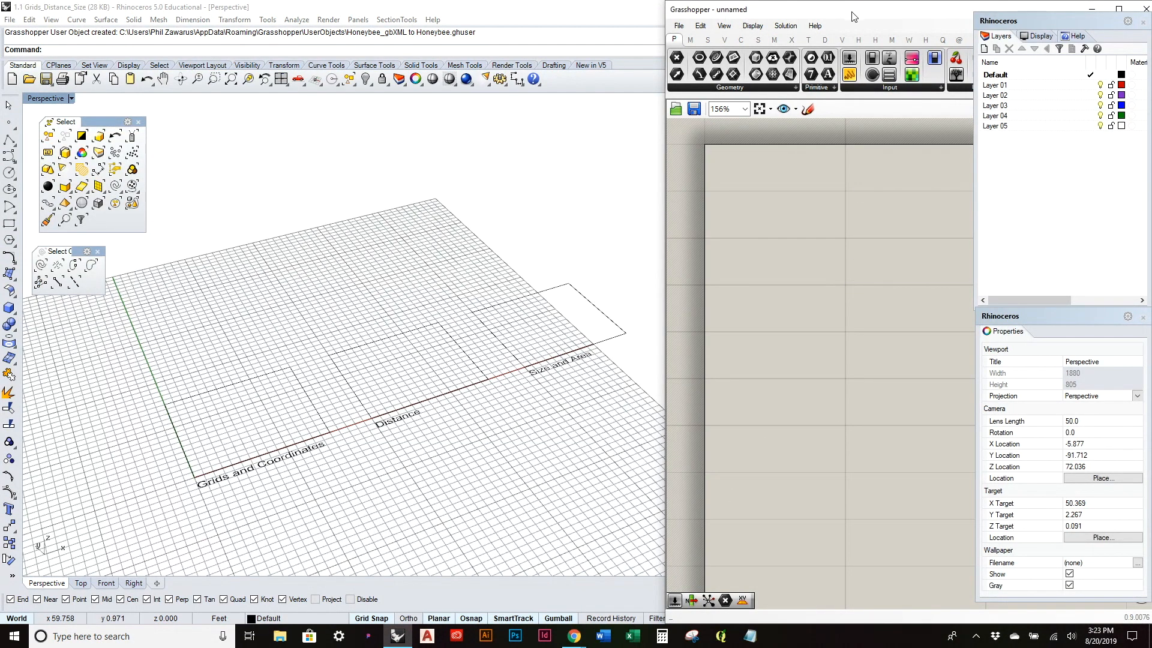
pyautogui.moveTo(851, 9); pyautogui.dragTo(821, 10)
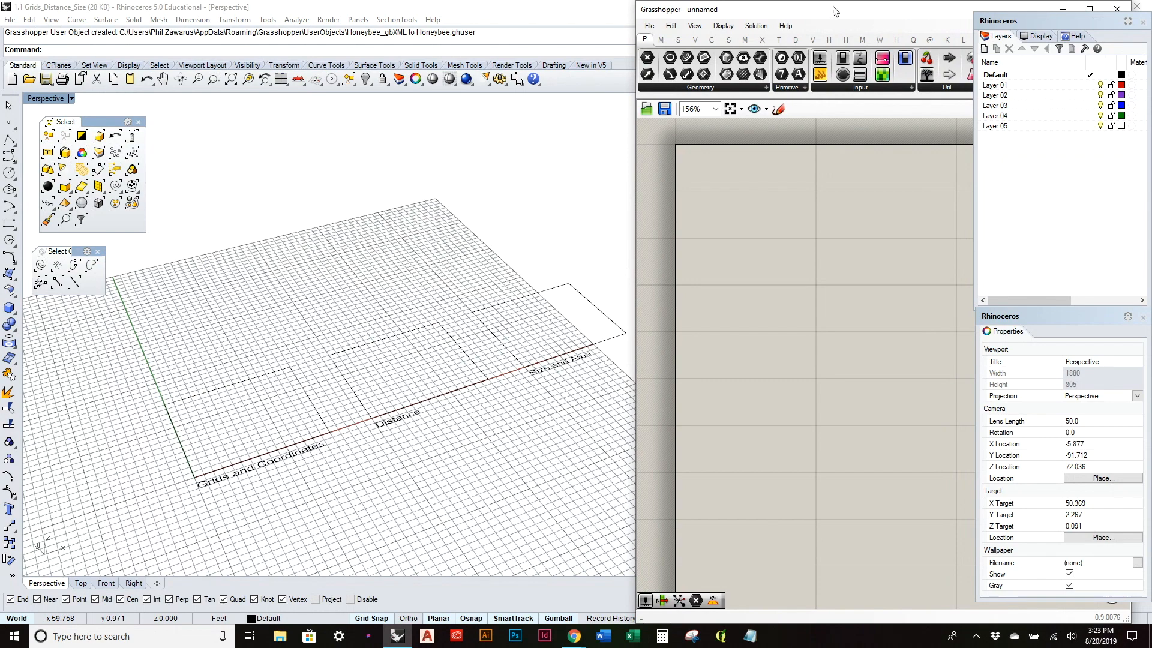
pyautogui.click(592, 18)
pyautogui.click(707, 7)
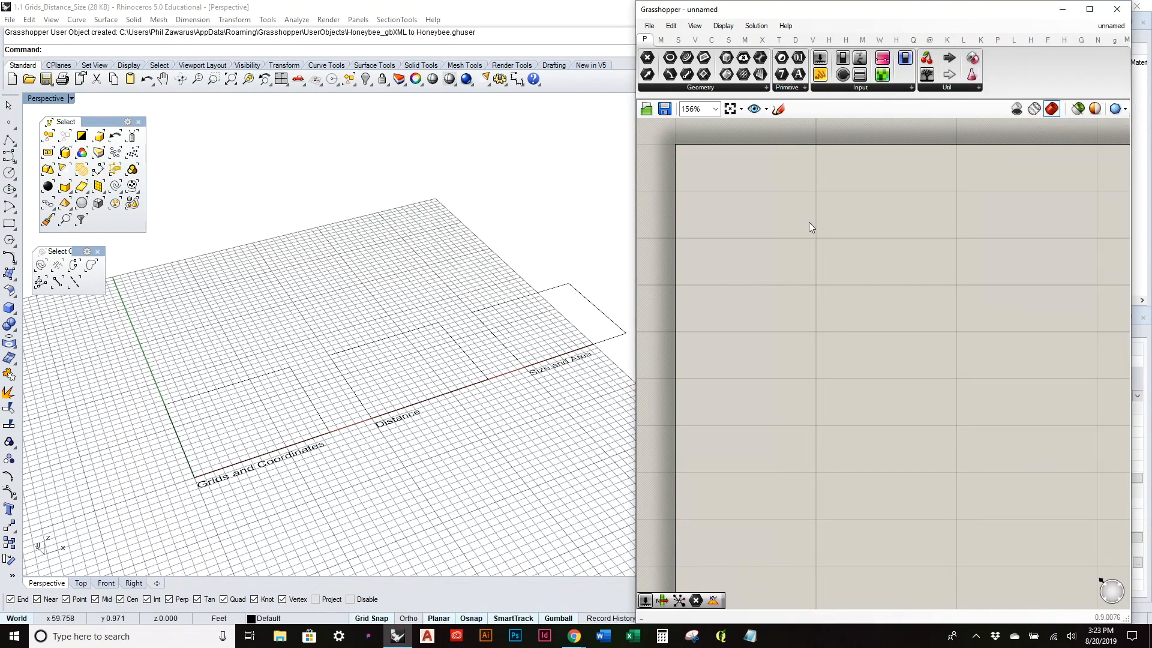
# Step: Add a Construct Point component to the empty Grasshopper canvas
pyautogui.moveTo(312, 398); pyautogui.dragTo(245, 454, button='right')
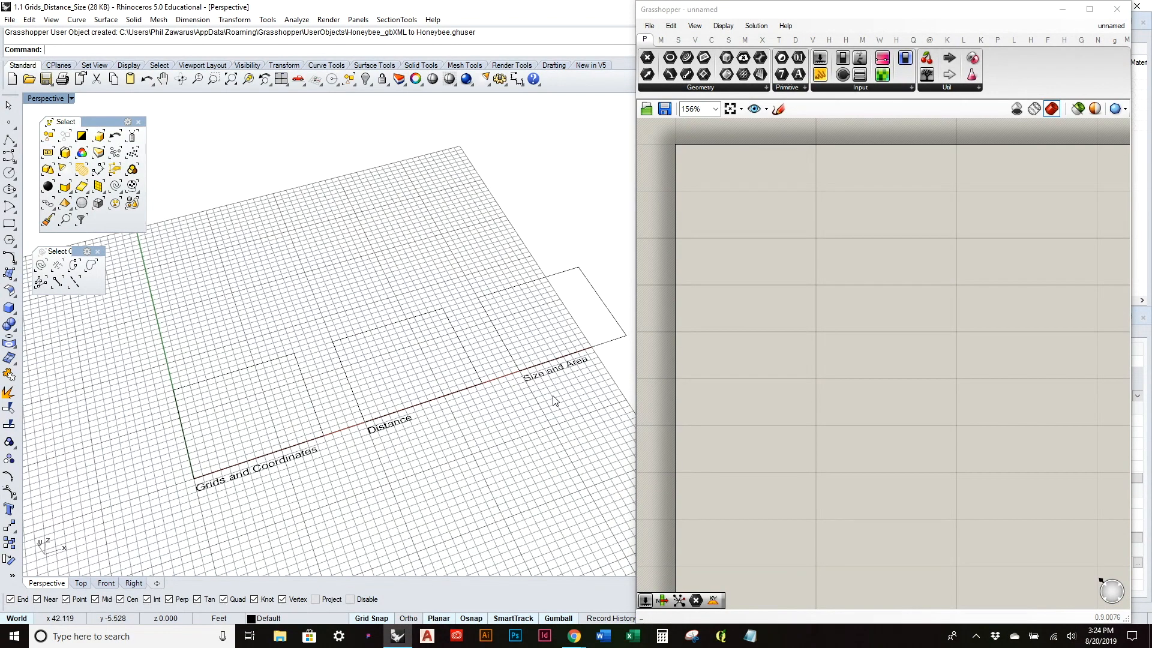
pyautogui.moveTo(558, 385); pyautogui.dragTo(551, 363, button='right')
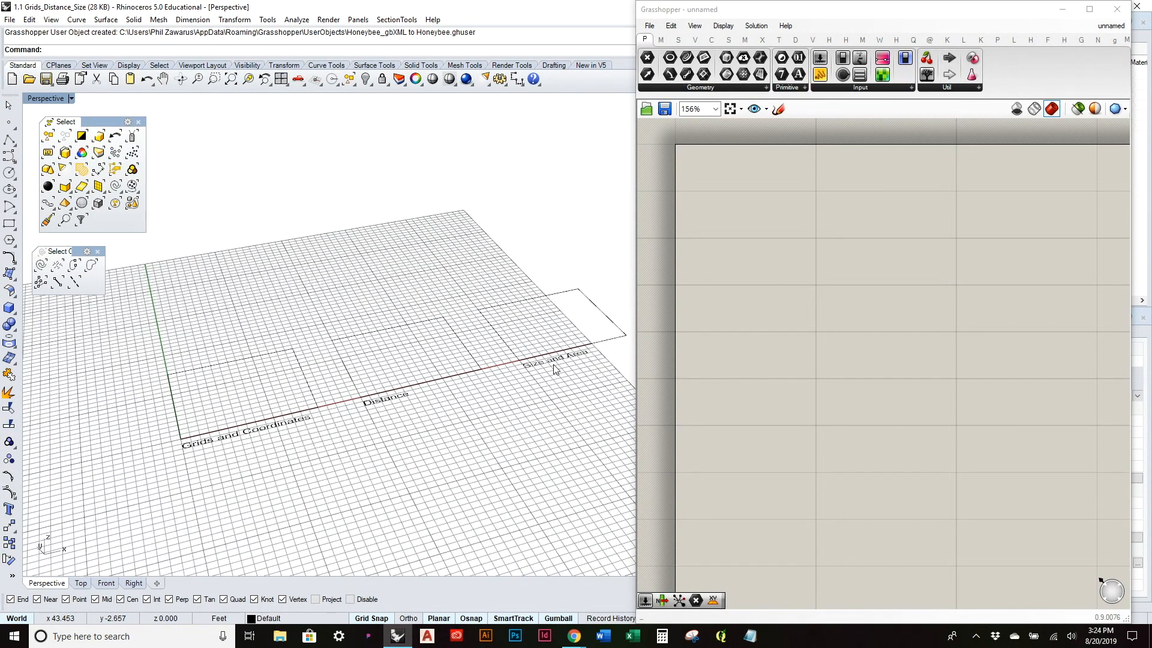
pyautogui.scroll(5, 321, 334)
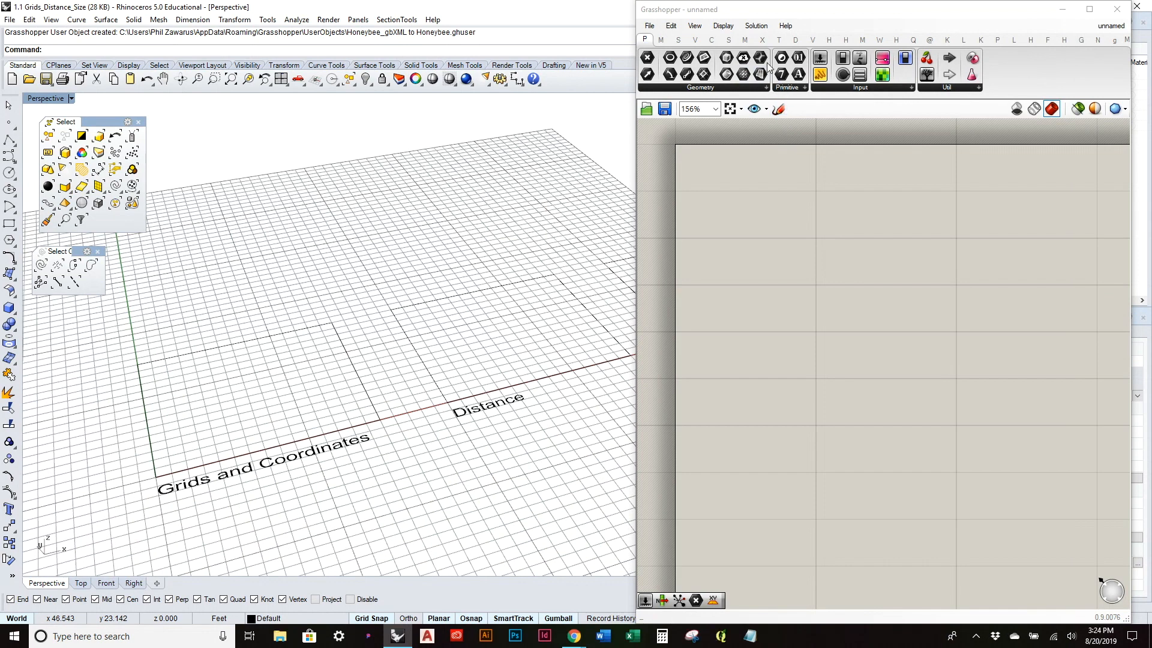
pyautogui.moveTo(701, 40)
pyautogui.click(694, 39)
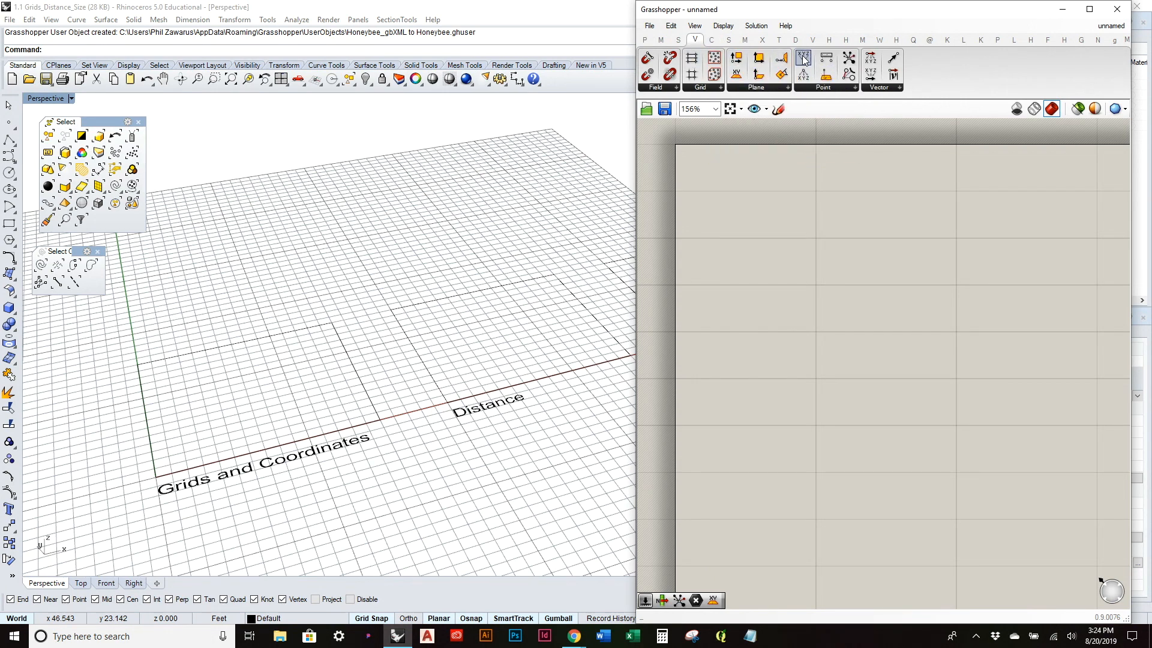
pyautogui.moveTo(804, 60); pyautogui.dragTo(754, 205)
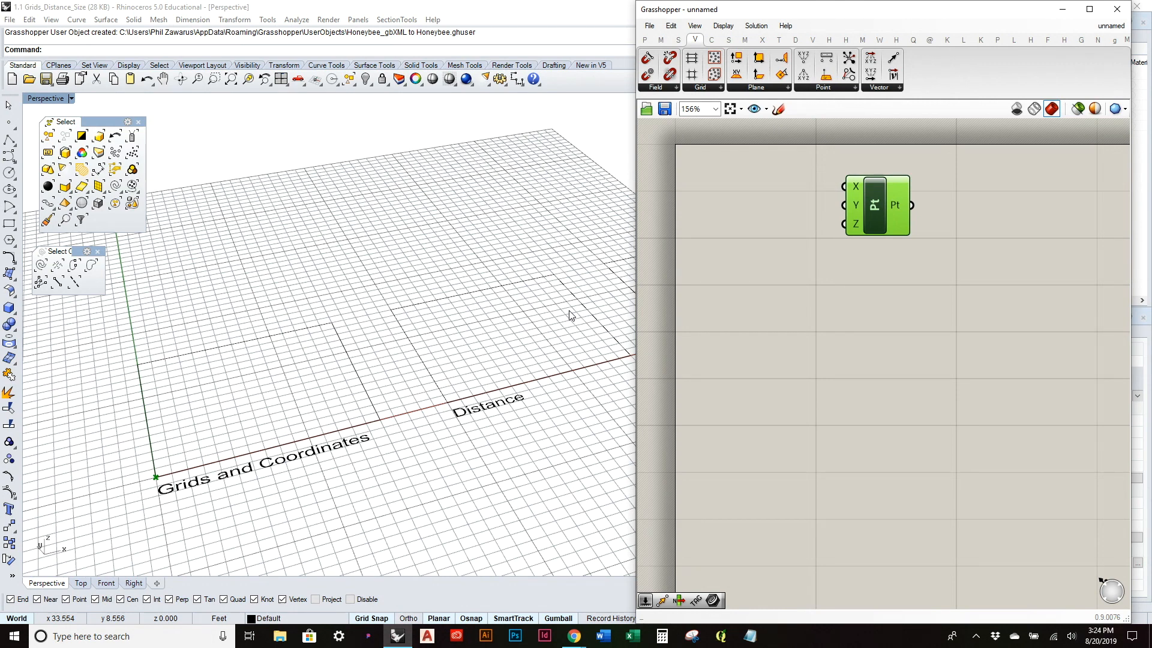
pyautogui.click(745, 195)
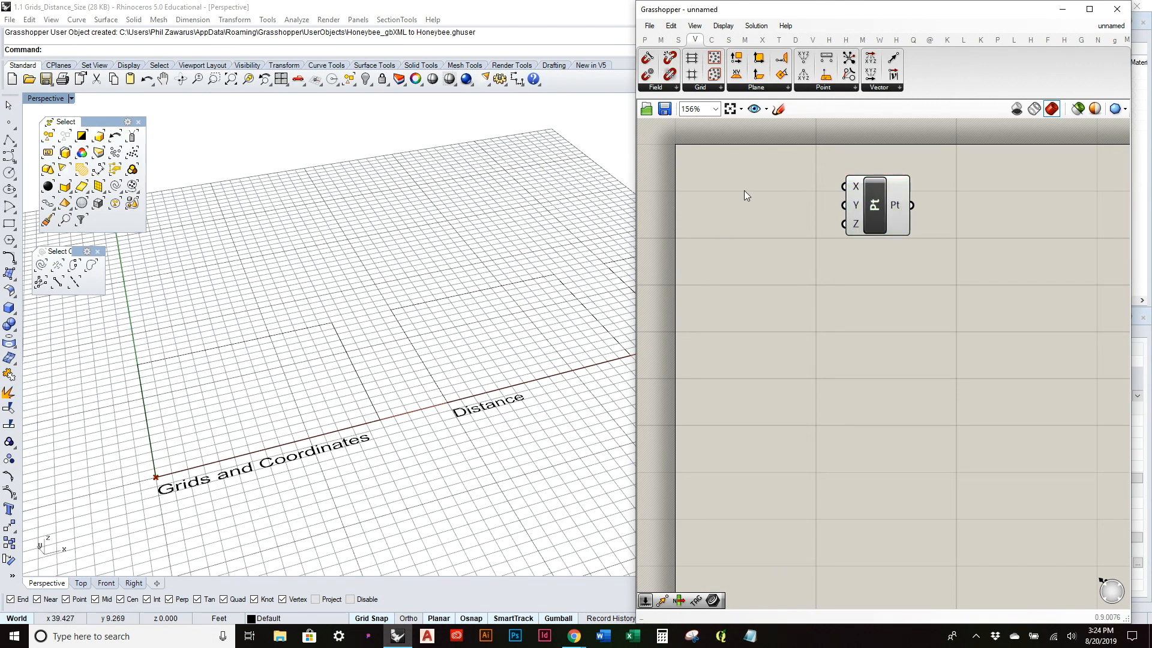
# Step: Add a Series component, connect its output to the Construct Point's X input, and align it with that input
pyautogui.click(679, 40)
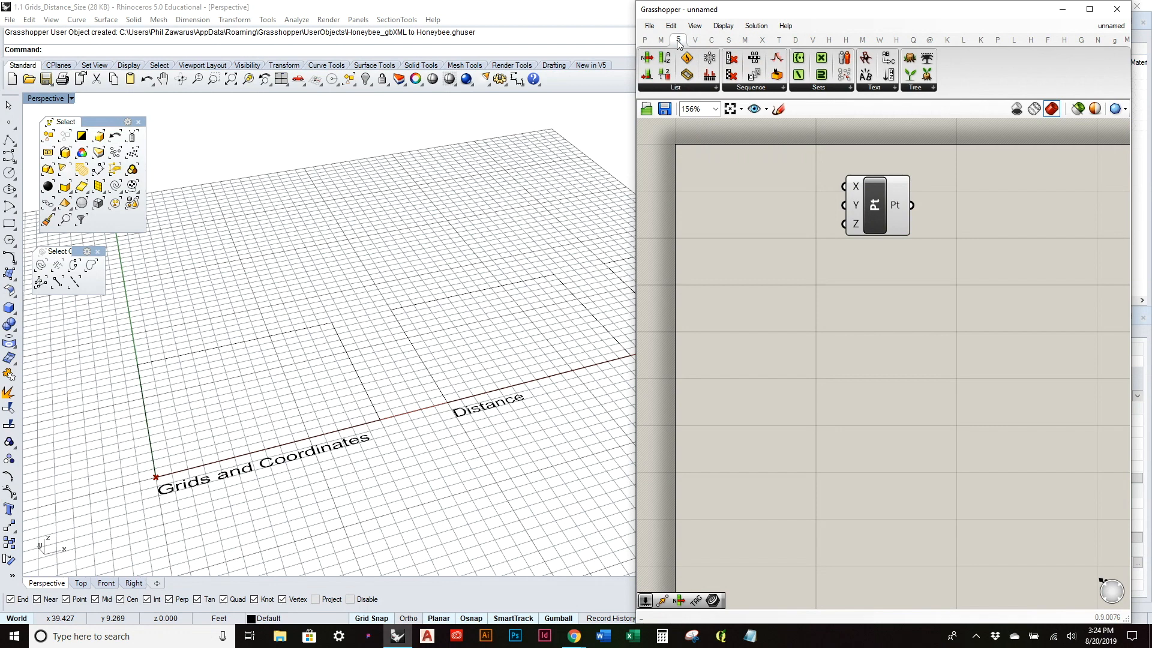
pyautogui.click(752, 88)
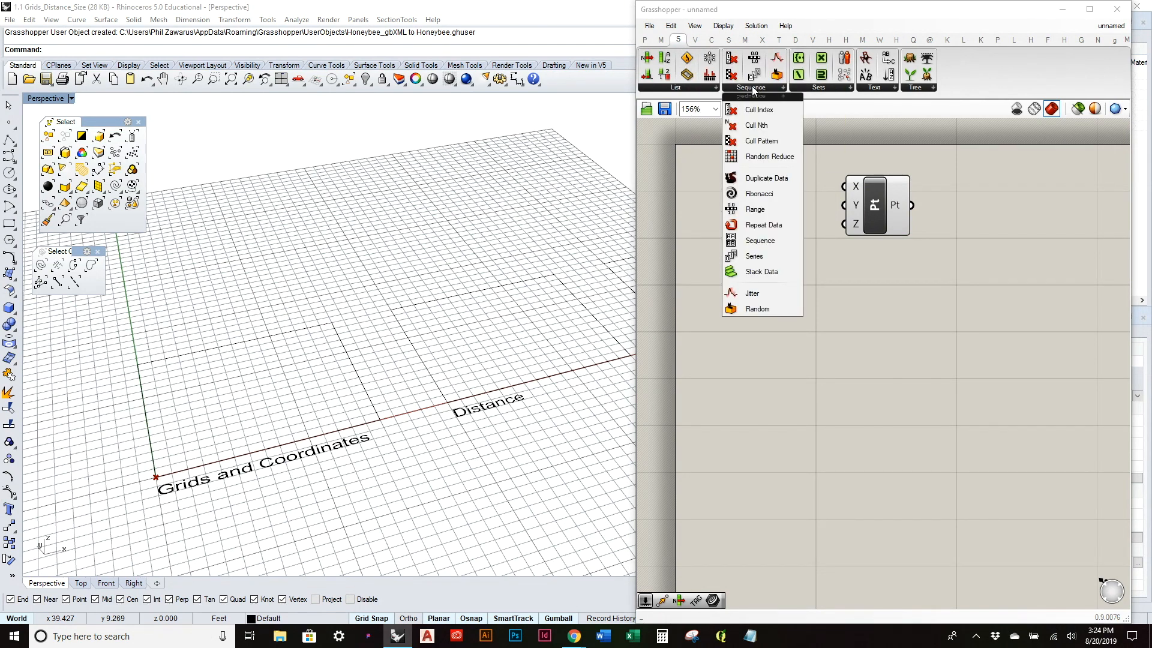
pyautogui.click(760, 253)
pyautogui.click(750, 221)
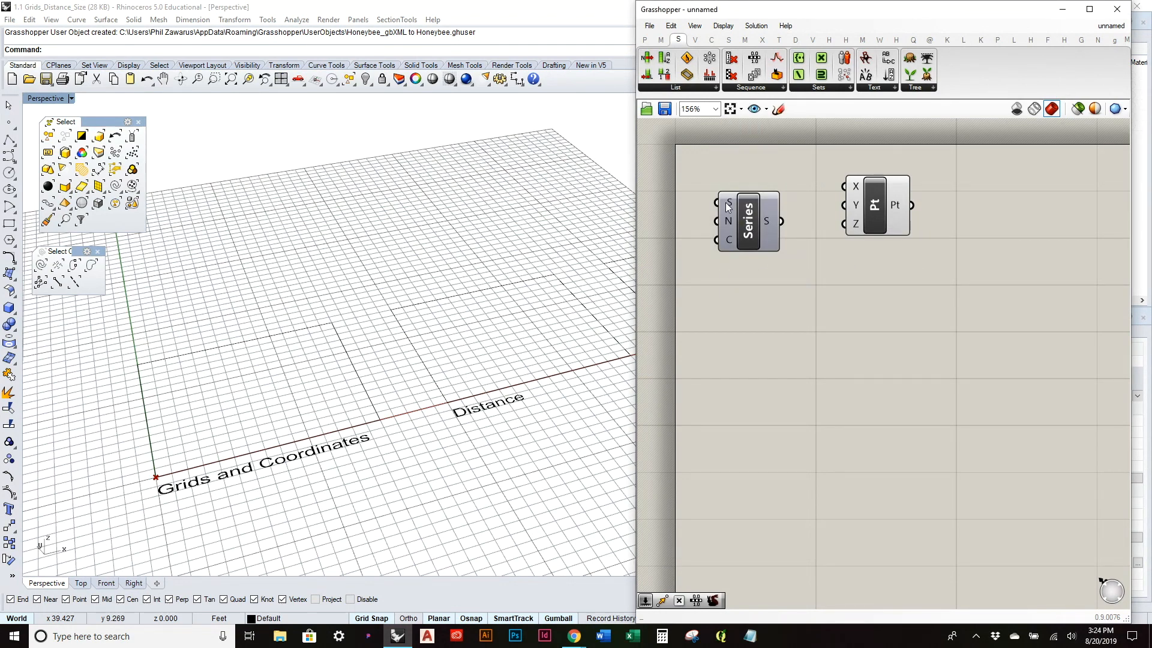
pyautogui.moveTo(727, 207)
pyautogui.moveTo(779, 221); pyautogui.dragTo(845, 187)
pyautogui.scroll(2, 214, 456)
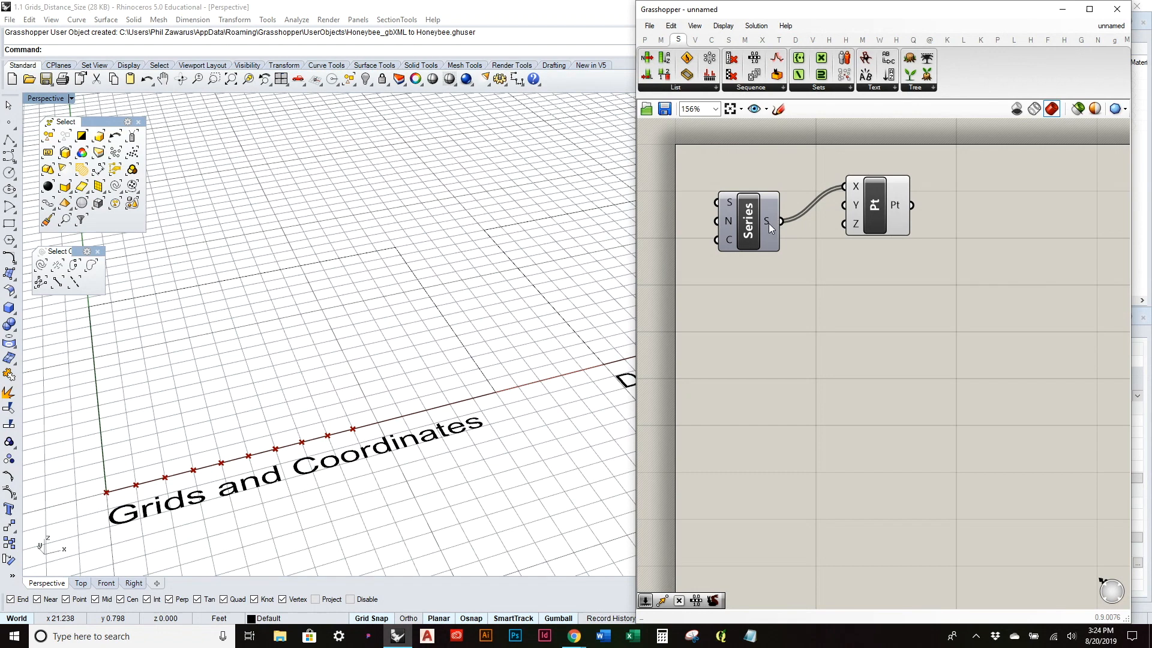
pyautogui.moveTo(769, 223)
pyautogui.moveTo(754, 225); pyautogui.dragTo(762, 196)
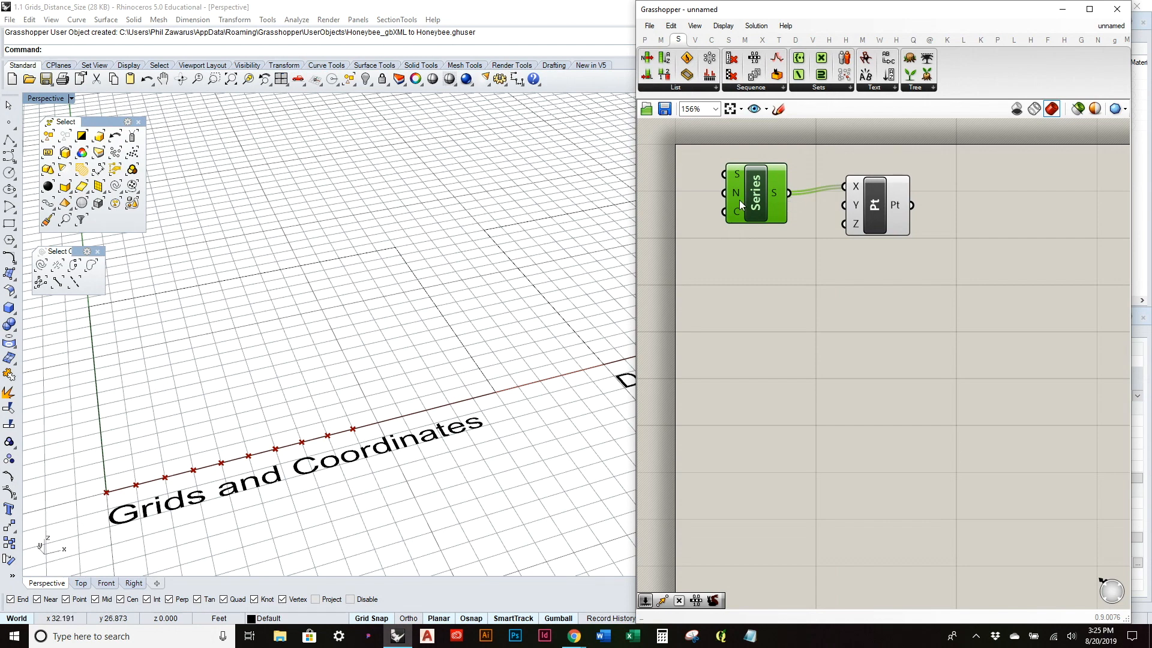
pyautogui.moveTo(739, 200); pyautogui.dragTo(766, 194)
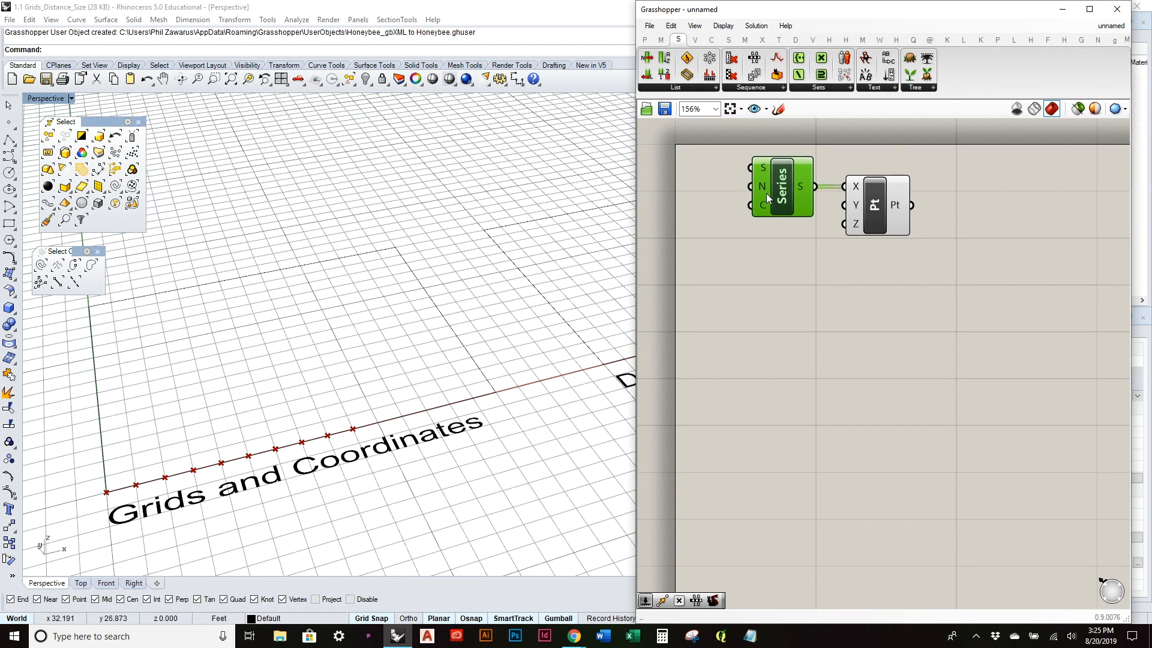
# Step: Create a number slider with the value 15 and connect it to the Series component's Count input
pyautogui.moveTo(890, 312); pyautogui.dragTo(865, 242)
pyautogui.click(719, 275)
pyautogui.doubleClick(718, 270)
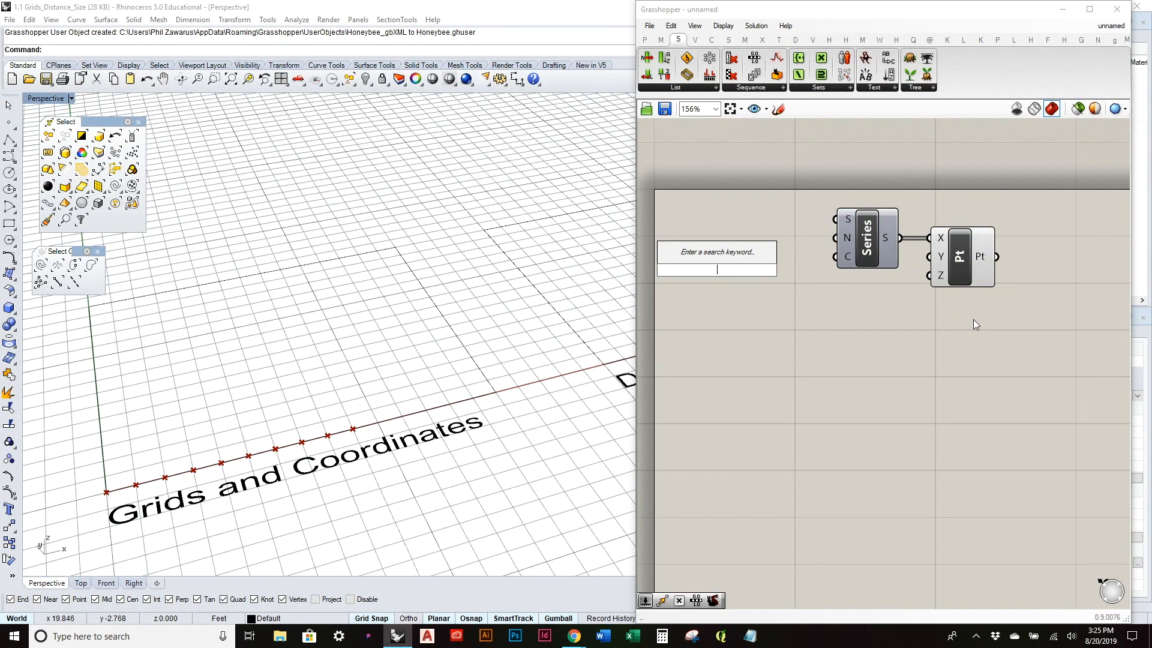
pyautogui.write('15')
pyautogui.press('Return')
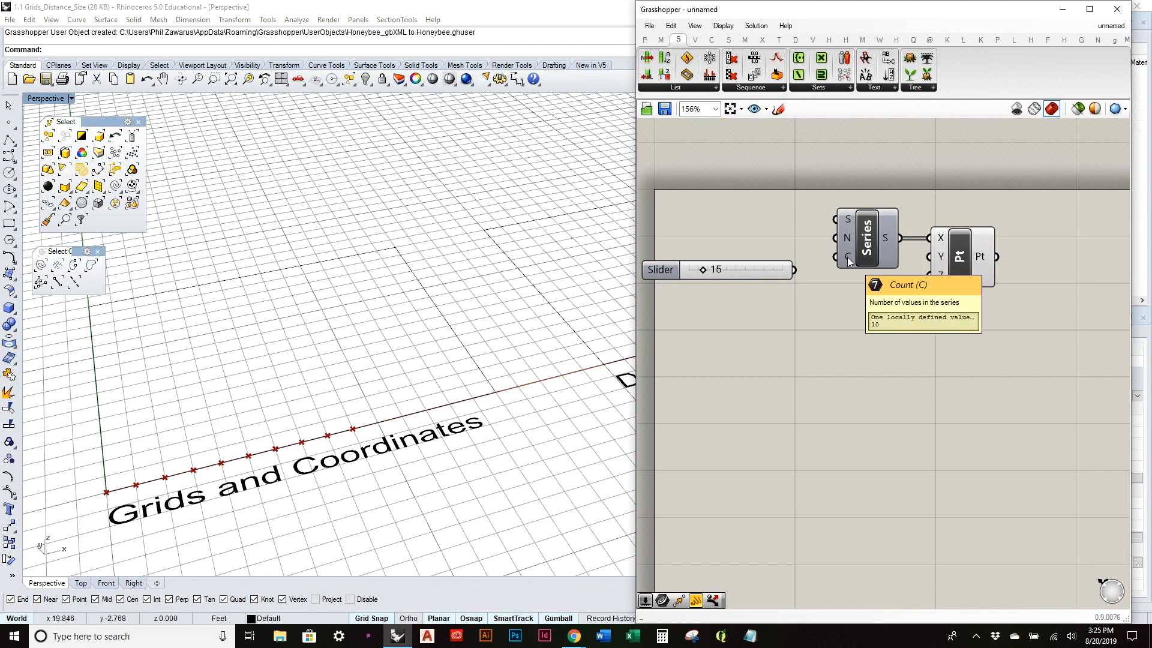
pyautogui.moveTo(795, 270); pyautogui.dragTo(835, 257)
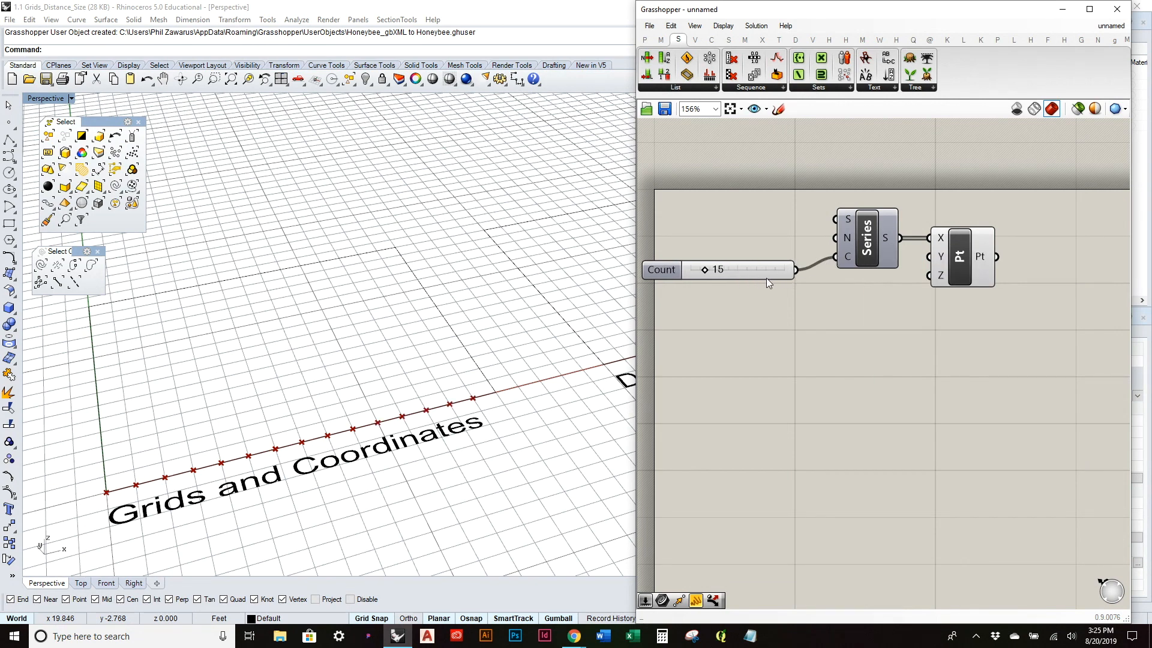
# Step: Set the Count slider to 16 and line the slider up with the Series component's Count input
pyautogui.moveTo(705, 270)
pyautogui.mouseDown()
pyautogui.moveTo(717, 269)
pyautogui.moveTo(693, 272)
pyautogui.moveTo(704, 279)
pyautogui.mouseUp()
pyautogui.moveTo(353, 487); pyautogui.dragTo(427, 360, button='right')
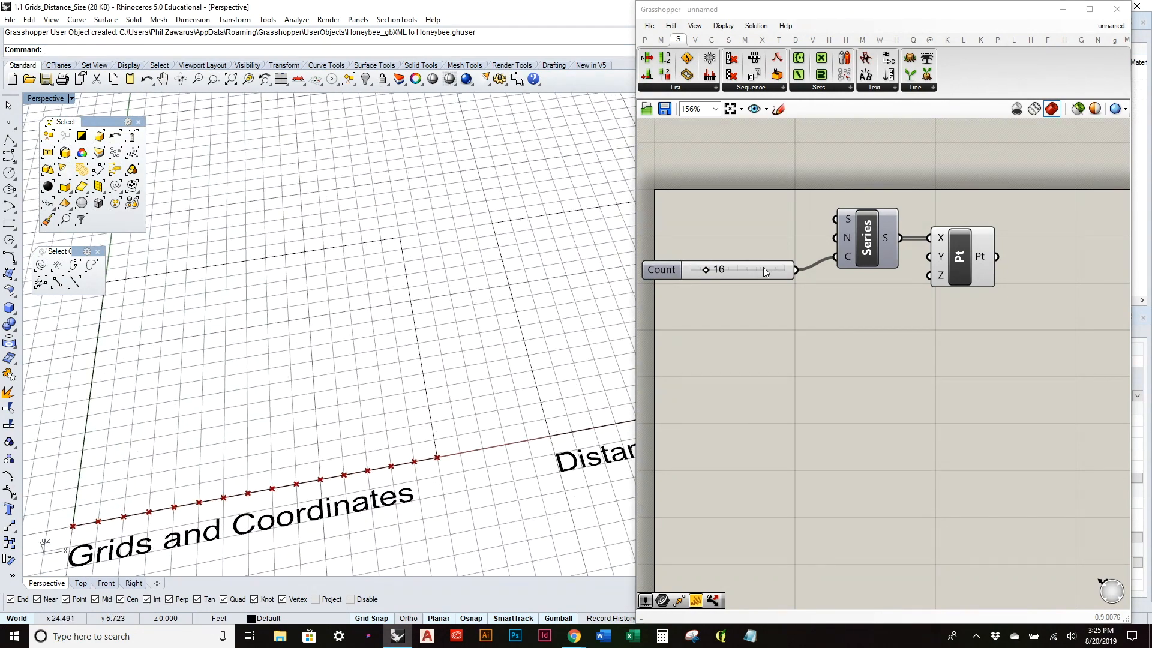
pyautogui.moveTo(764, 270); pyautogui.dragTo(779, 257)
pyautogui.scroll(-2, 432, 399)
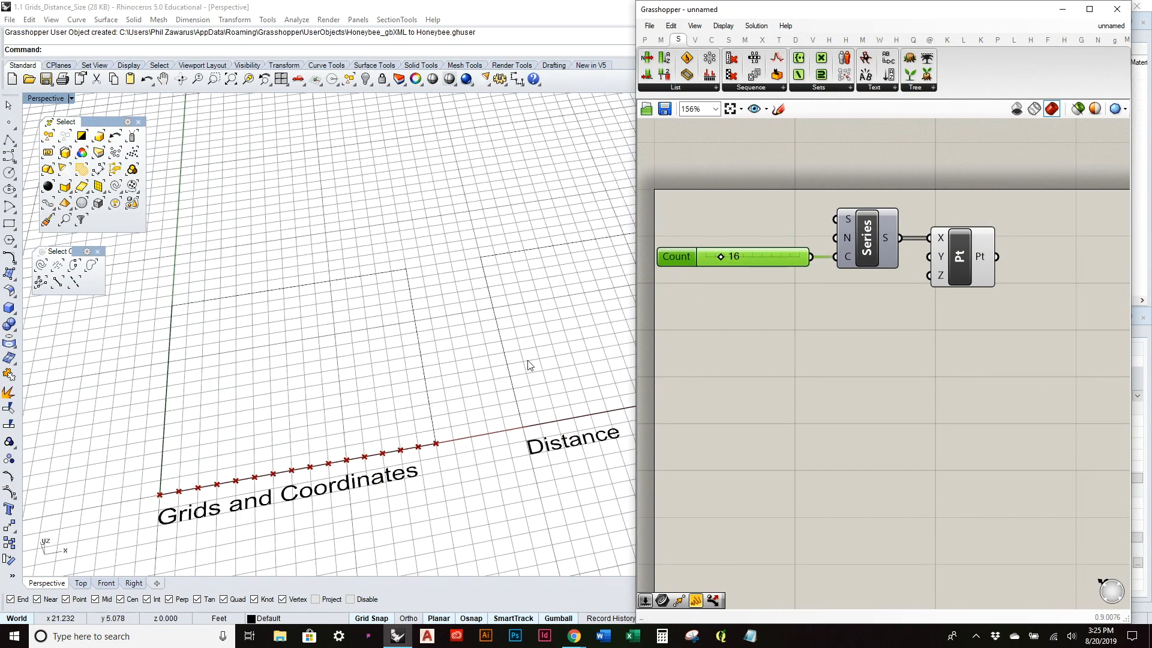
pyautogui.click(800, 306)
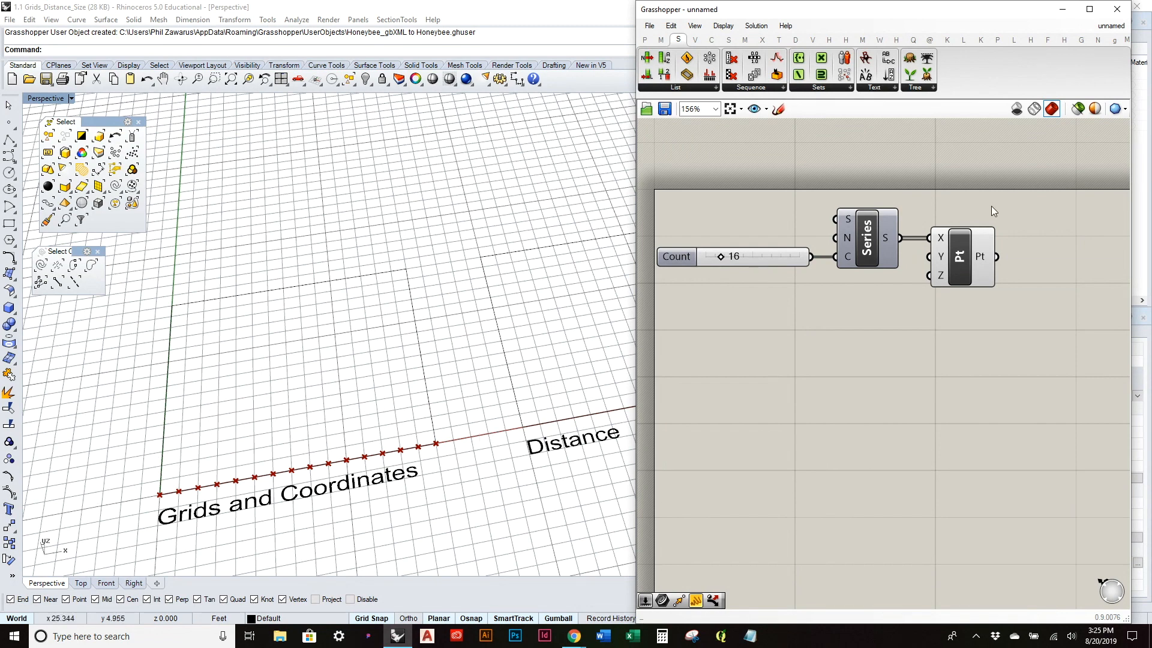
# Step: Try feeding the Series output into the Construct Point's Y input as well, and disconnect that wire again
pyautogui.moveTo(961, 255); pyautogui.dragTo(995, 255)
pyautogui.moveTo(900, 237); pyautogui.dragTo(962, 257)
pyautogui.moveTo(382, 296); pyautogui.dragTo(367, 333, button='right')
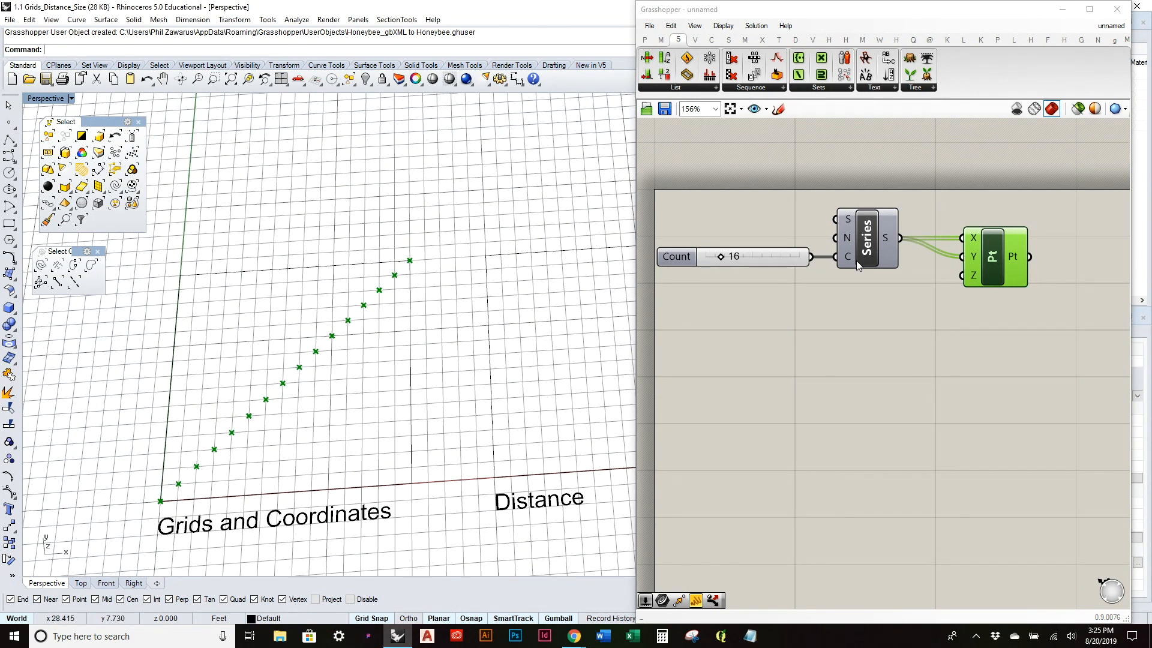
pyautogui.moveTo(885, 240)
pyautogui.click(935, 314)
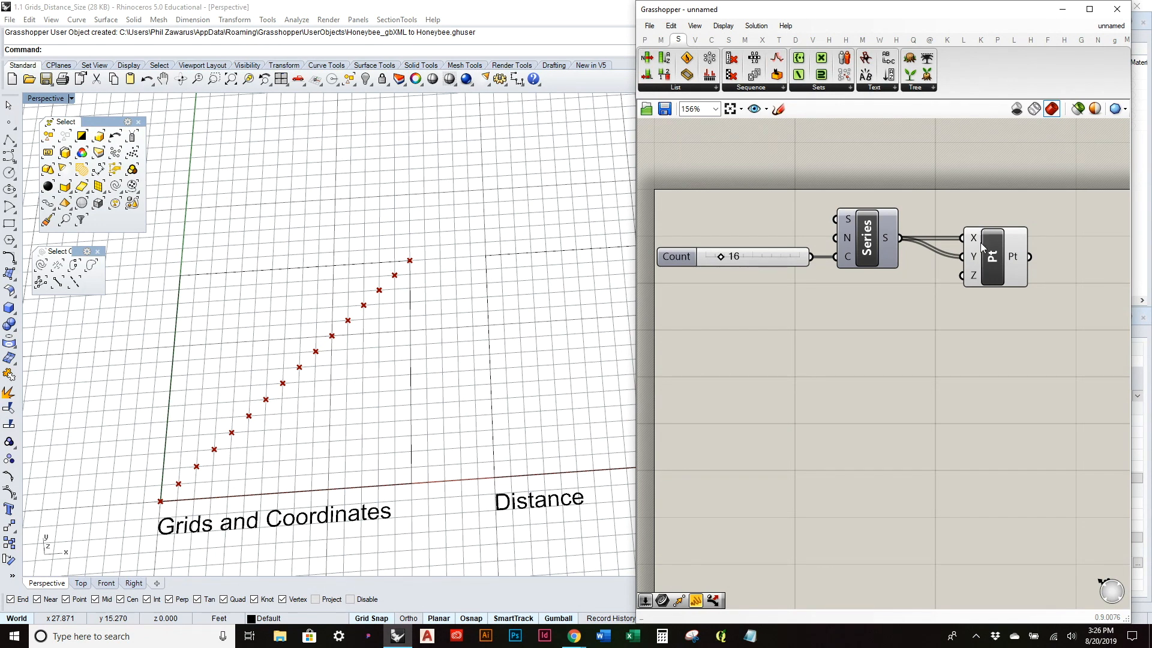
pyautogui.moveTo(973, 258)
pyautogui.keyDown('ctrl'); pyautogui.moveTo(958, 255); pyautogui.dragTo(961, 257); pyautogui.keyUp('ctrl')
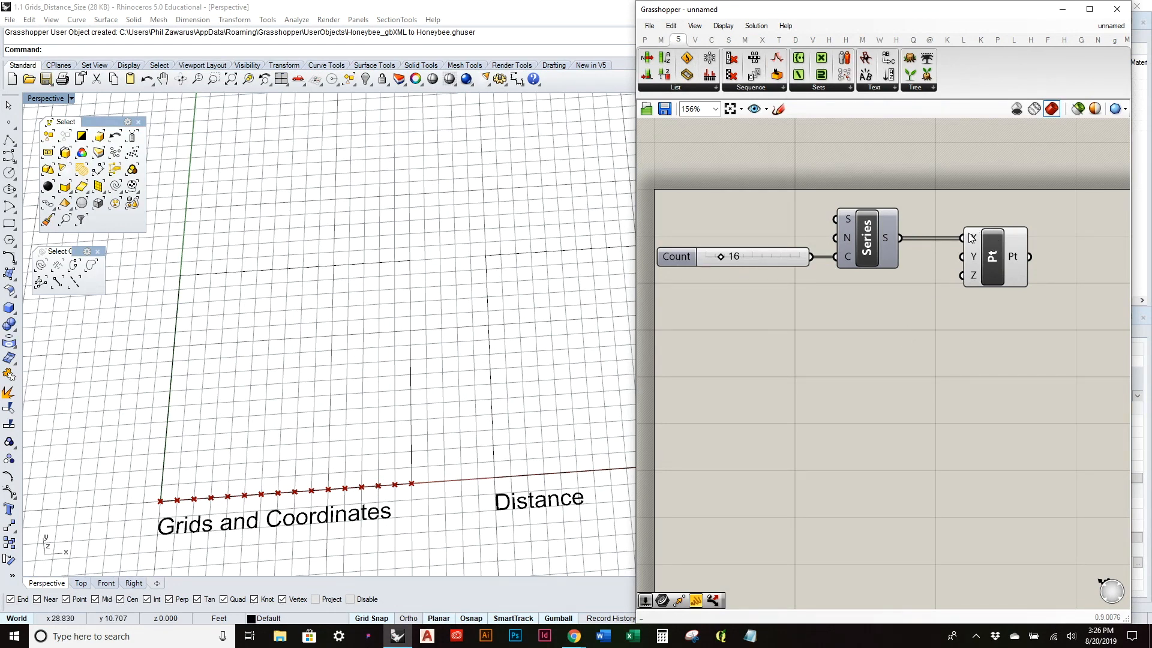
# Step: Graft the Construct Point's Y input and connect the Series output to it to form a point grid
pyautogui.moveTo(972, 237)
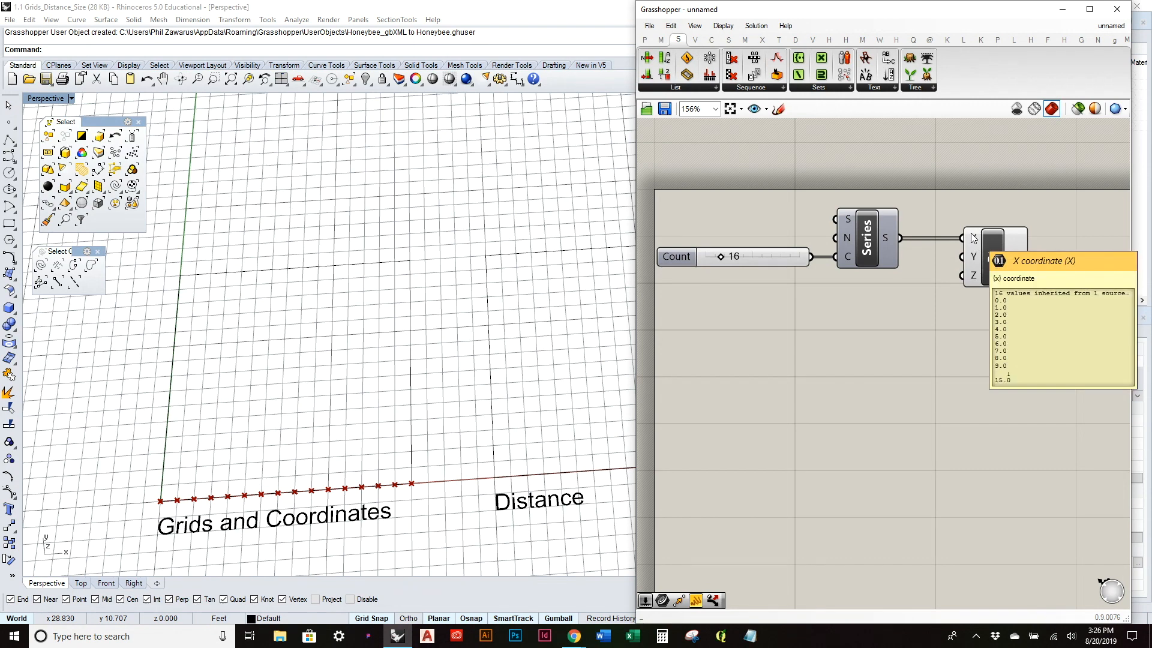
pyautogui.moveTo(974, 258)
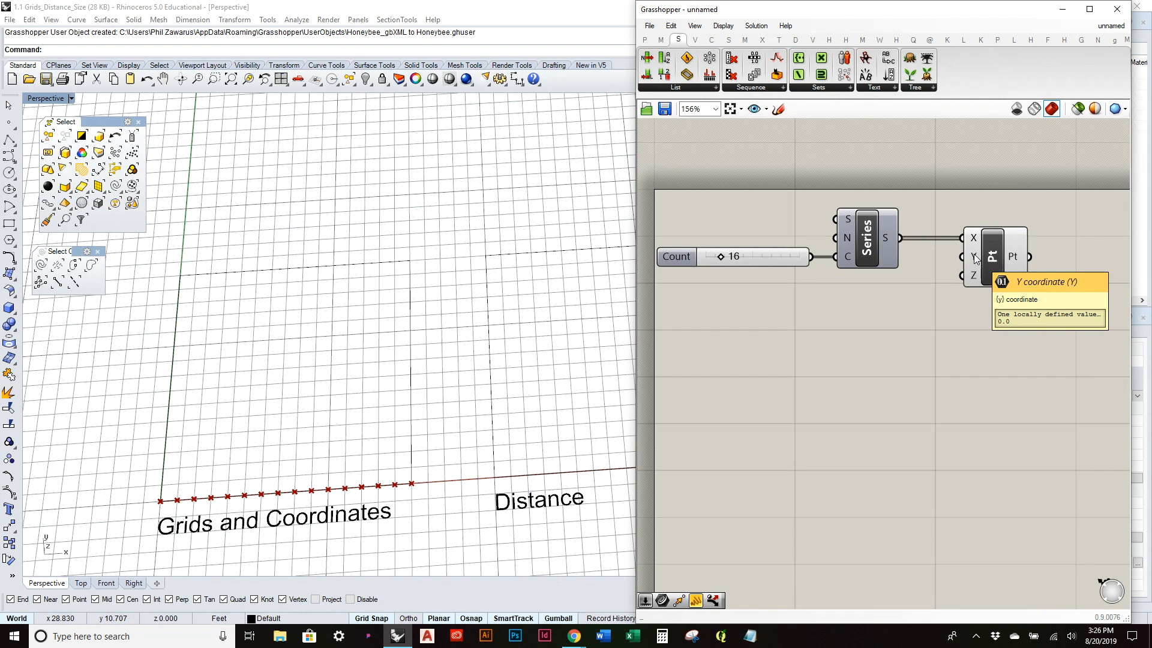
pyautogui.rightClick(975, 258)
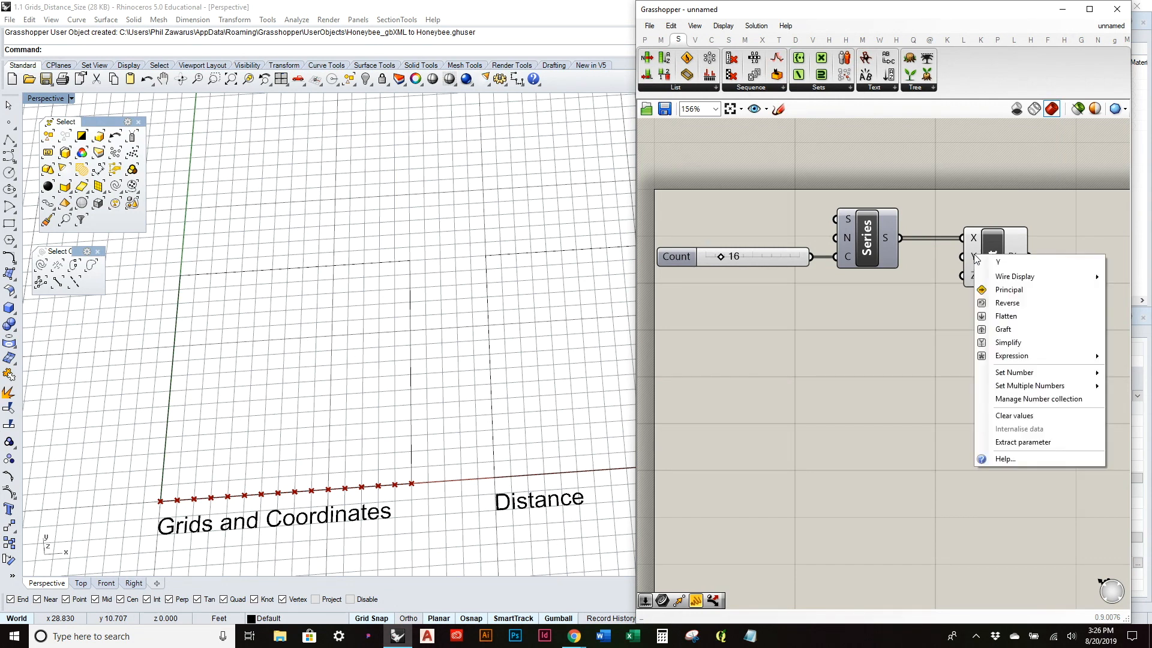
pyautogui.click(1018, 329)
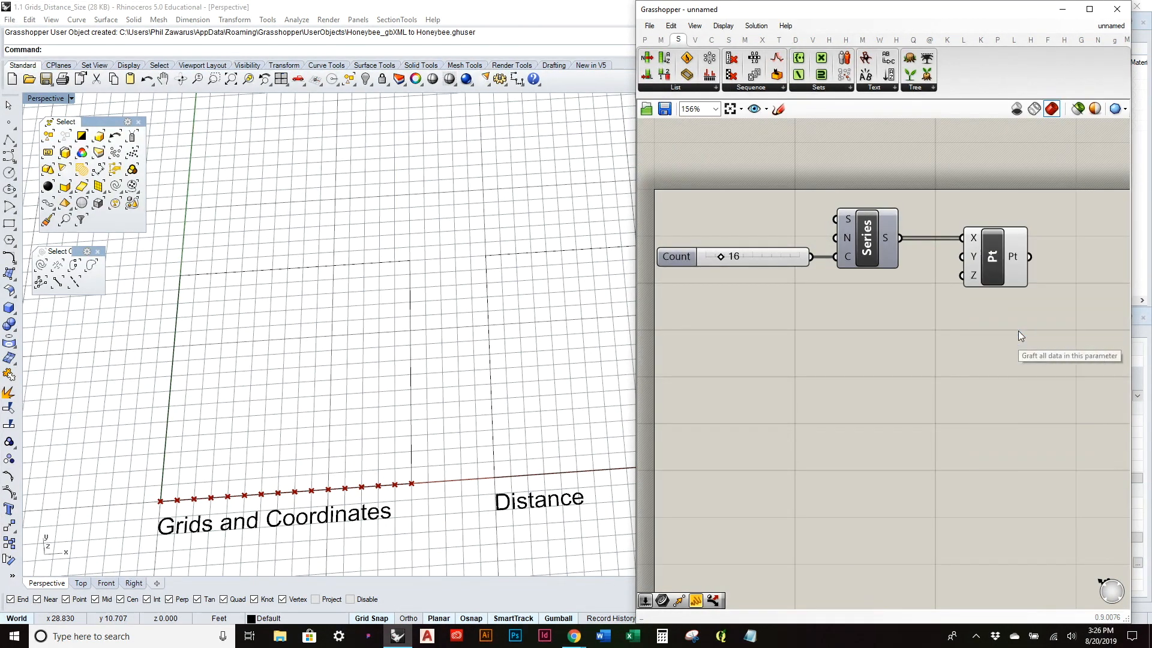
pyautogui.moveTo(1000, 273); pyautogui.dragTo(1045, 268)
pyautogui.moveTo(900, 239); pyautogui.dragTo(991, 257)
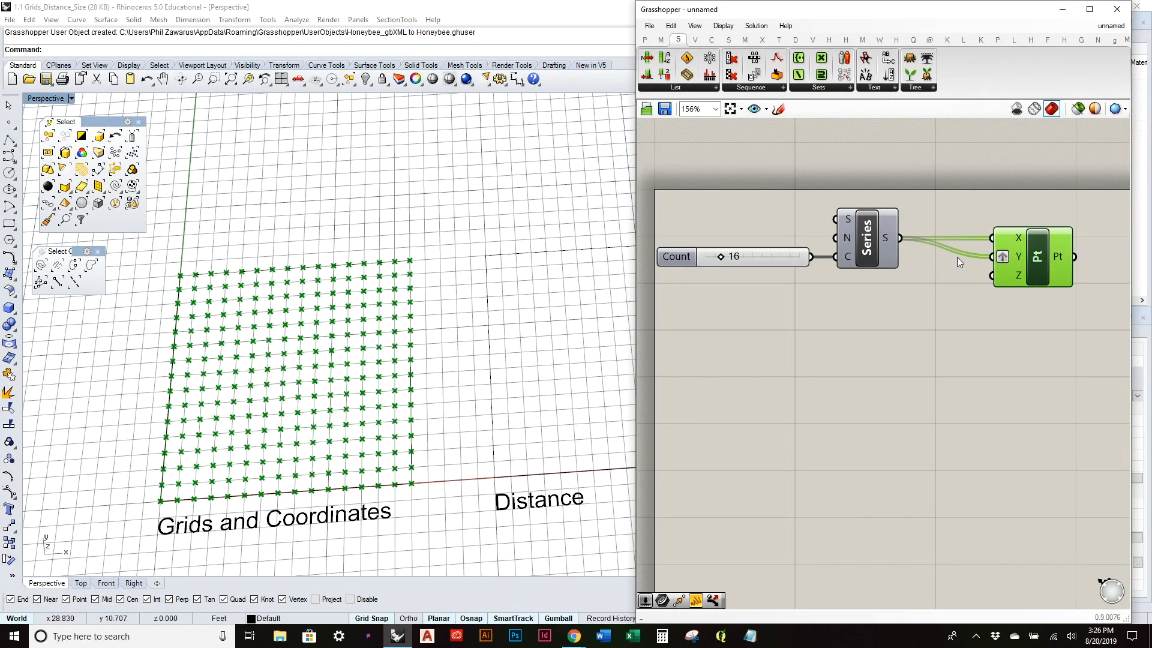
# Step: Move the Construct Point component slightly closer to the Series component and deselect it
pyautogui.moveTo(533, 347); pyautogui.dragTo(264, 466, button='right')
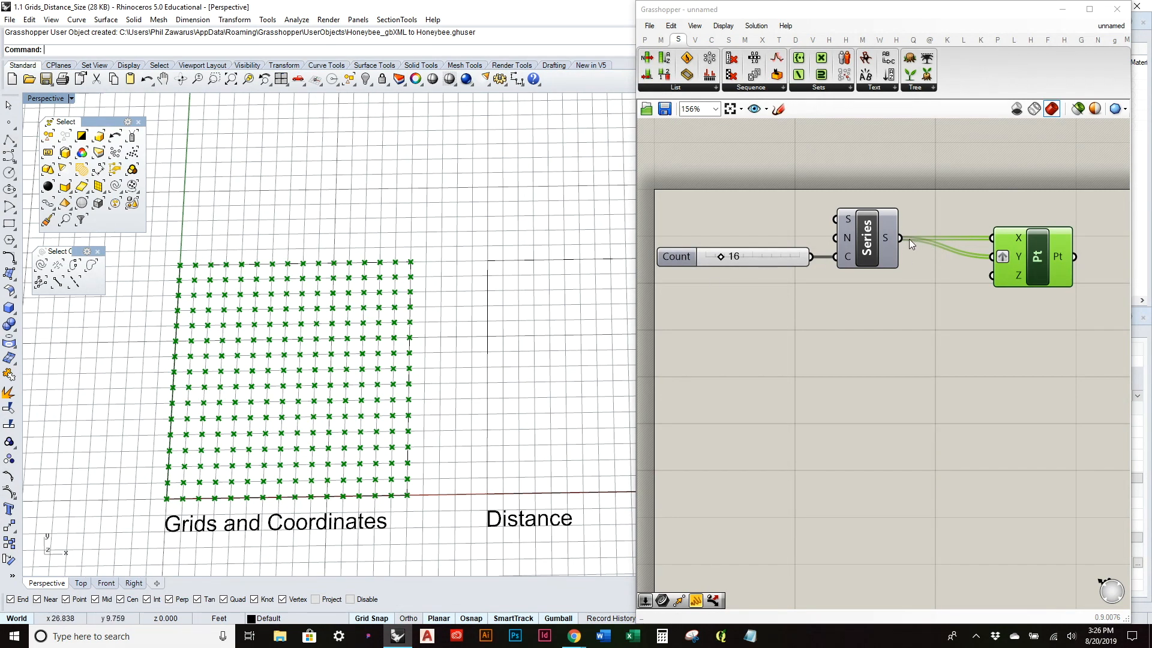
pyautogui.moveTo(384, 419); pyautogui.dragTo(320, 319, button='right')
pyautogui.moveTo(332, 280); pyautogui.dragTo(332, 306, button='right')
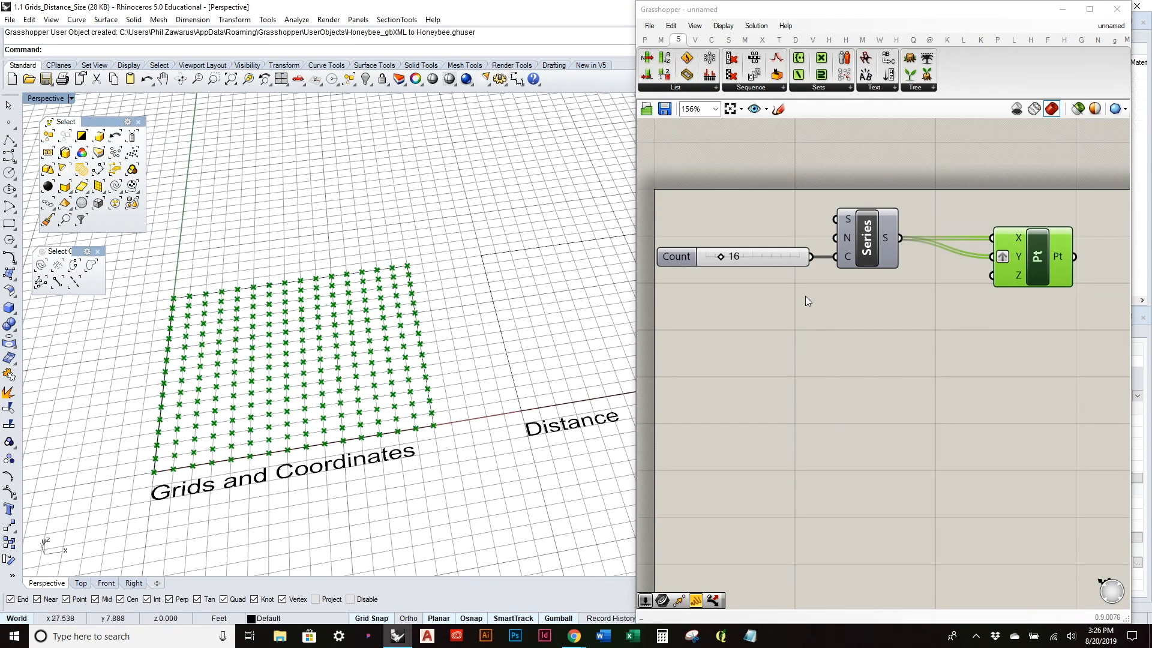
pyautogui.click(898, 287)
pyautogui.moveTo(1045, 265); pyautogui.dragTo(1031, 265)
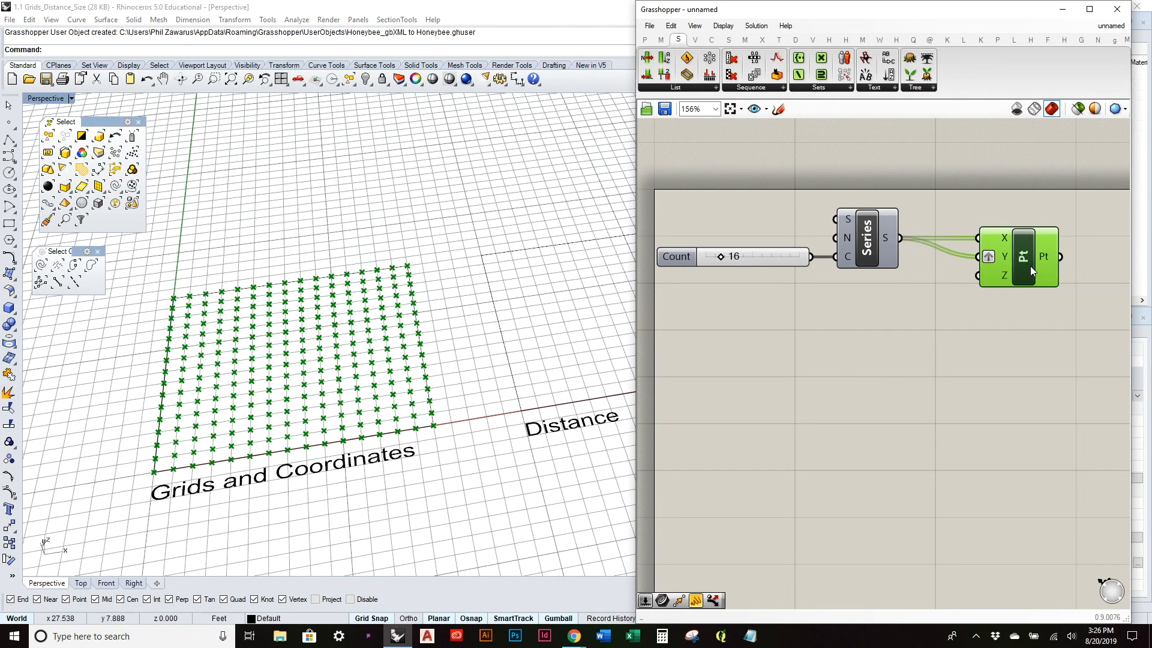
pyautogui.click(998, 322)
pyautogui.moveTo(514, 386); pyautogui.dragTo(283, 477, button='right')
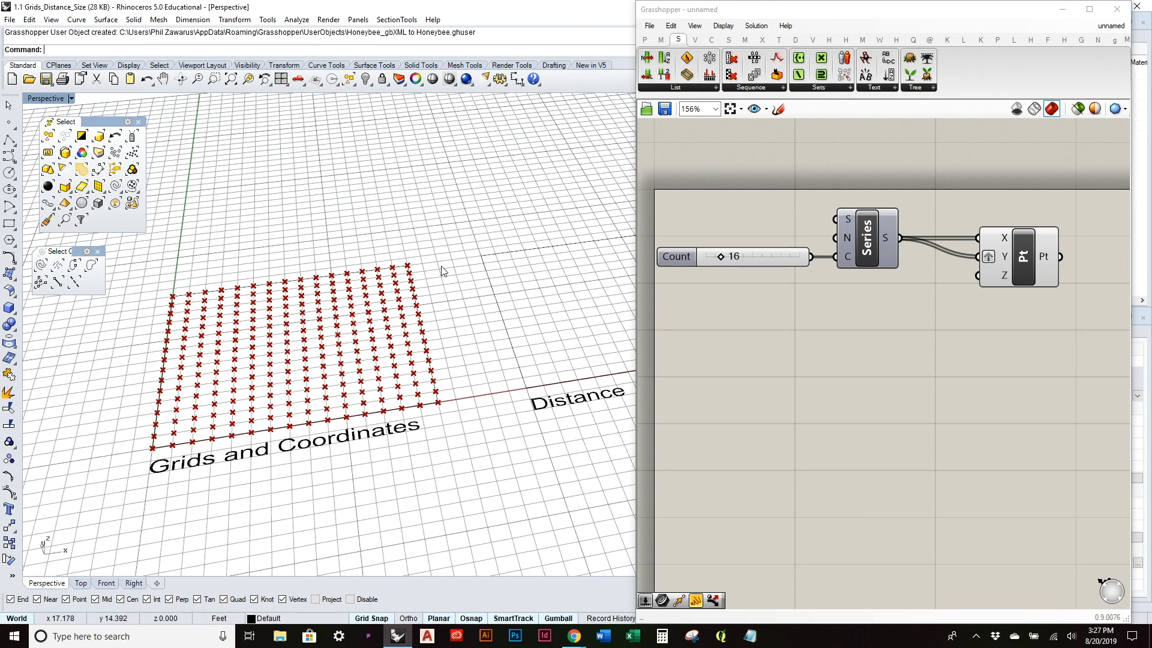
# Step: Try grafting the Construct Point's Z input and feeding the Series output into it
pyautogui.moveTo(463, 375); pyautogui.dragTo(447, 368, button='right')
pyautogui.moveTo(433, 234); pyautogui.dragTo(460, 393, button='right')
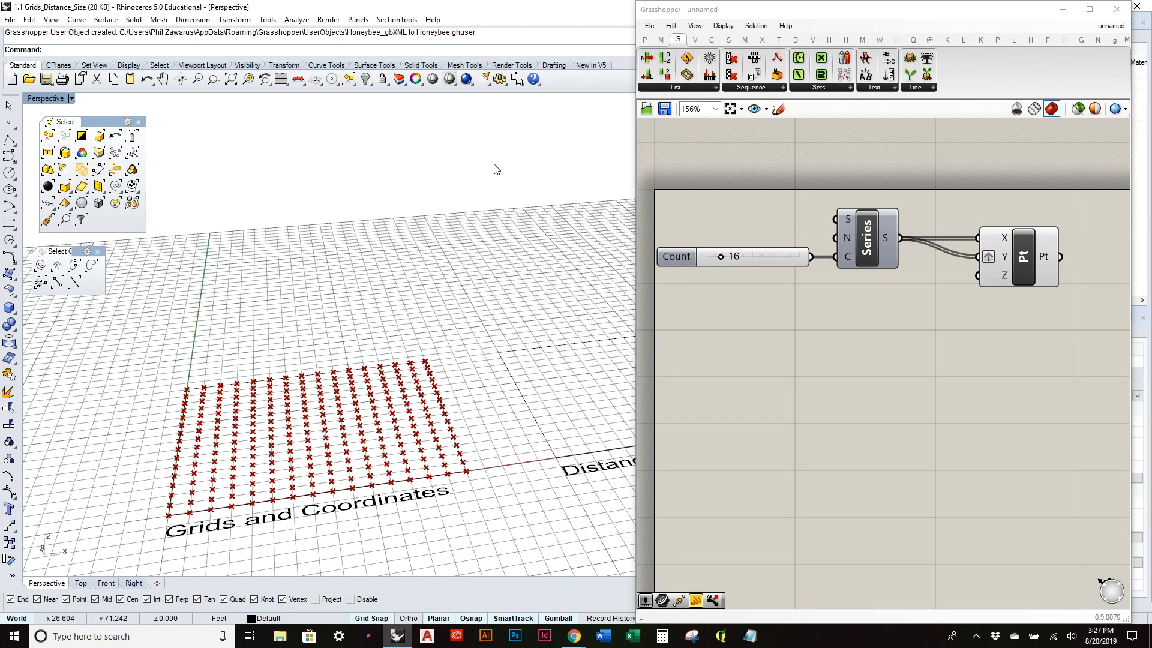
pyautogui.rightClick(1003, 280)
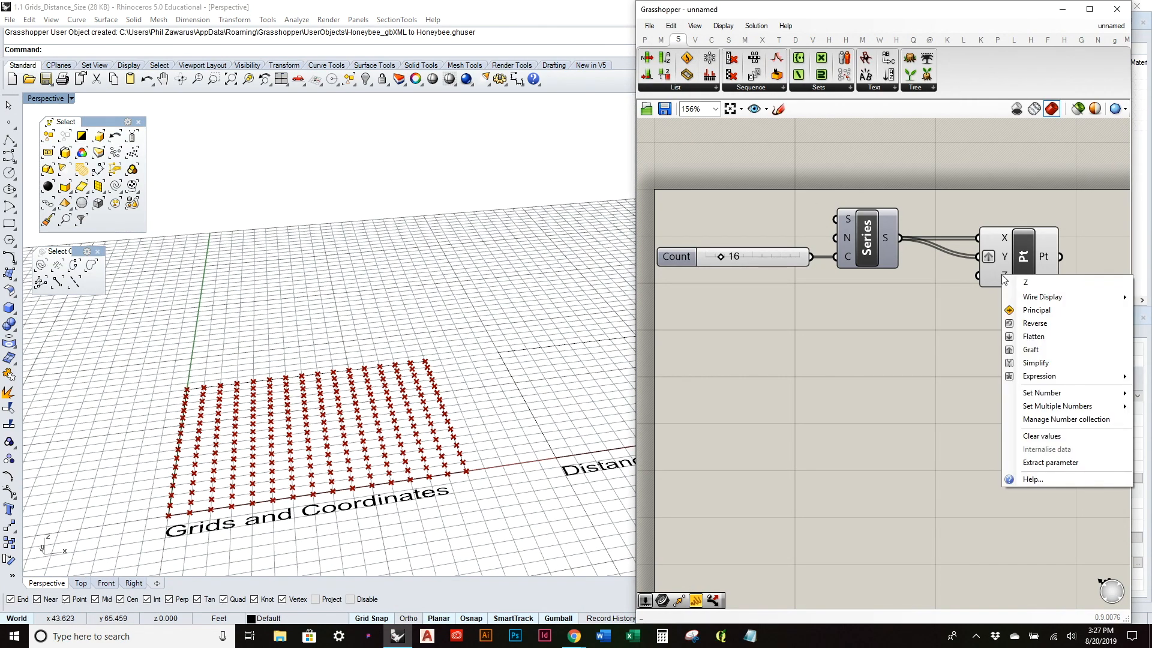
pyautogui.click(1051, 349)
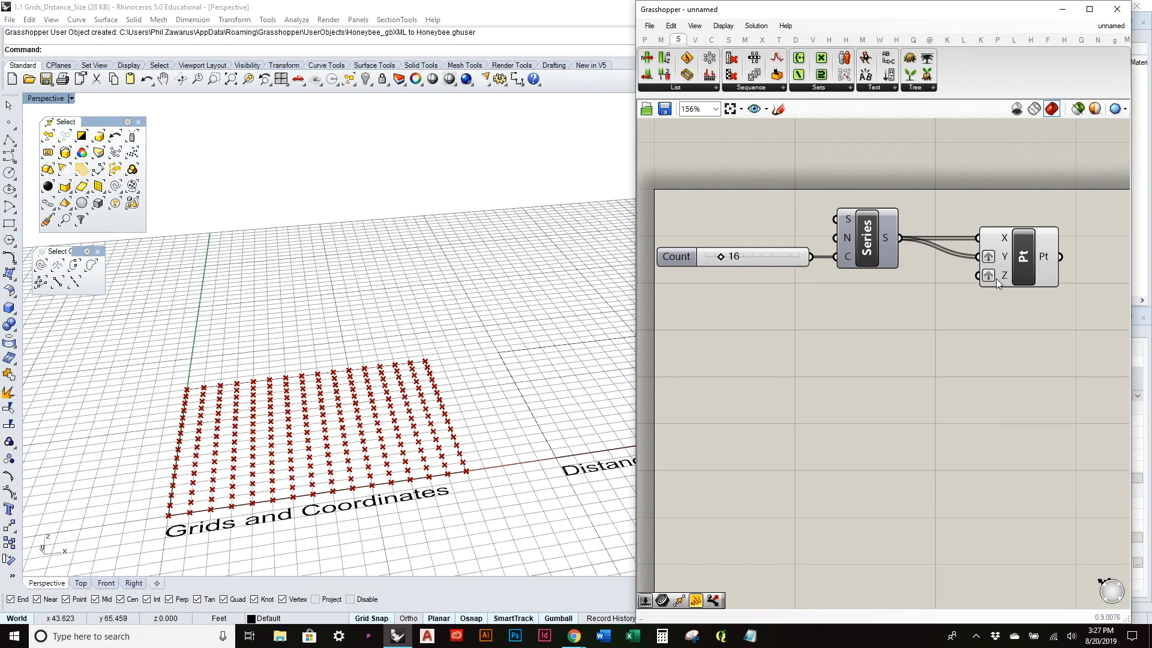
pyautogui.moveTo(900, 238); pyautogui.dragTo(979, 276)
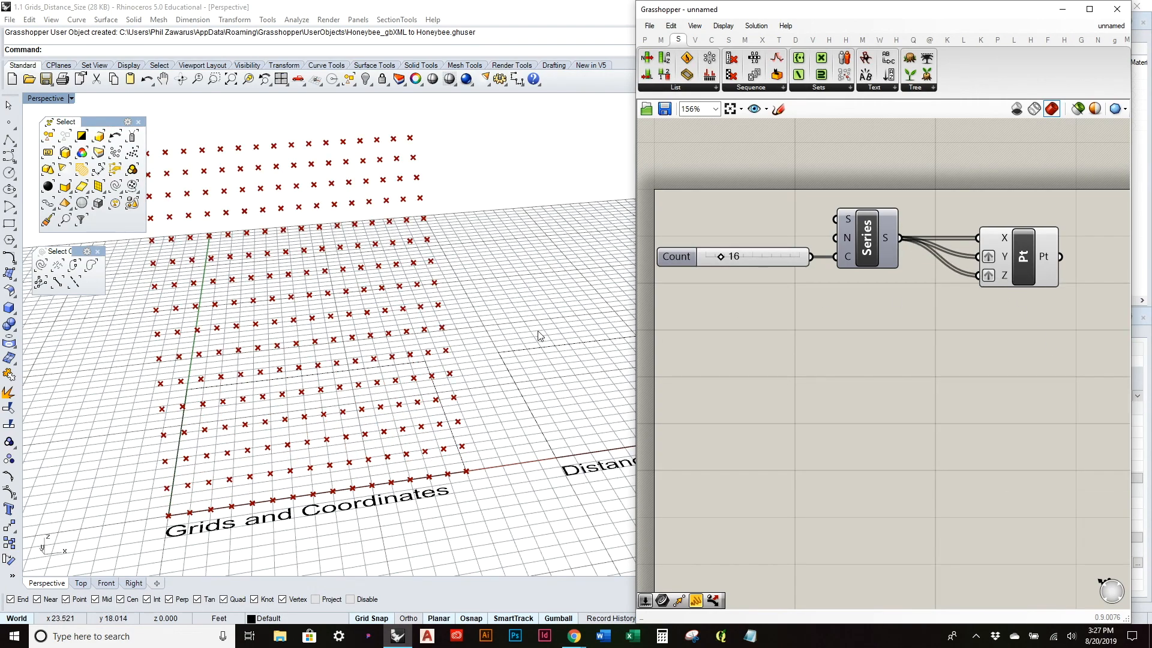
pyautogui.moveTo(539, 336); pyautogui.dragTo(386, 338, button='right')
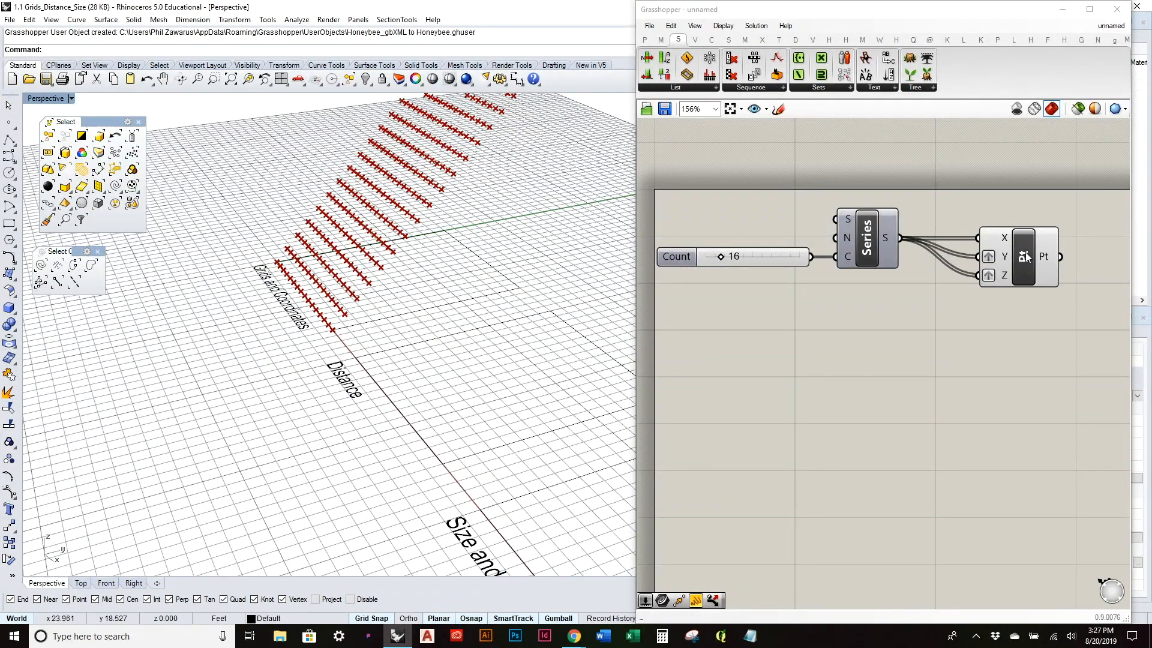
pyautogui.moveTo(303, 319); pyautogui.dragTo(324, 311, button='right')
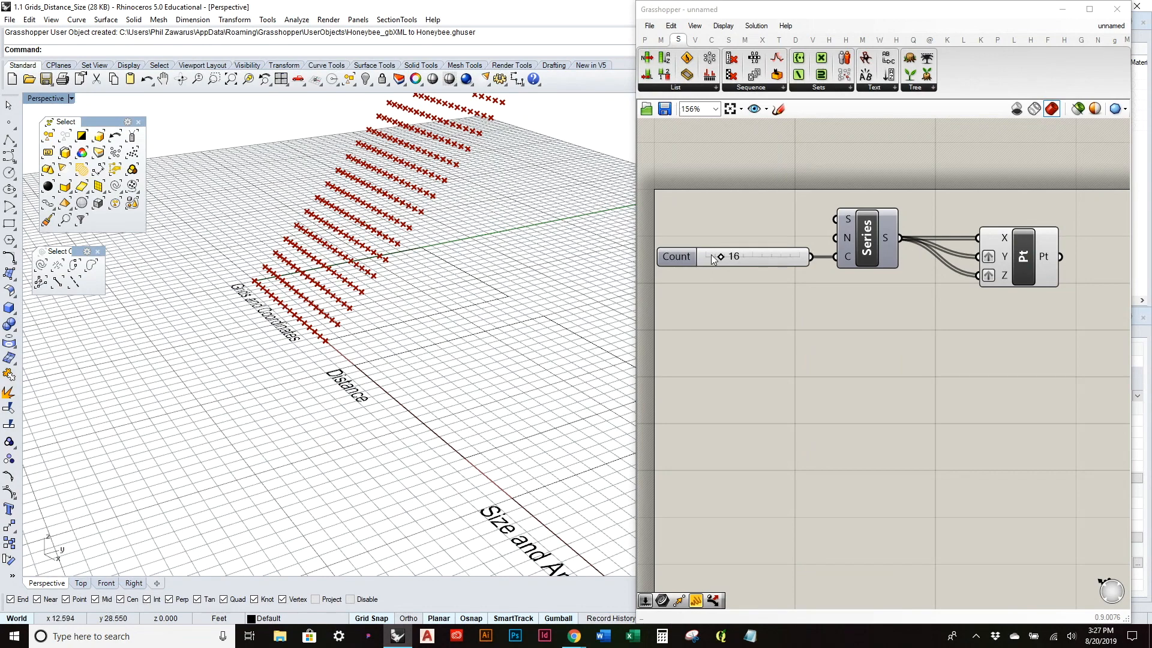
# Step: Disconnect the Series output from the Construct Point's Z input and remove the graft from Z
pyautogui.keyDown('ctrl'); pyautogui.moveTo(896, 237); pyautogui.dragTo(936, 281); pyautogui.keyUp('ctrl')
pyautogui.moveTo(449, 325); pyautogui.dragTo(449, 290, button='right')
pyautogui.keyDown('shift'); pyautogui.moveTo(472, 249); pyautogui.dragTo(480, 372, button='right'); pyautogui.keyUp('shift')
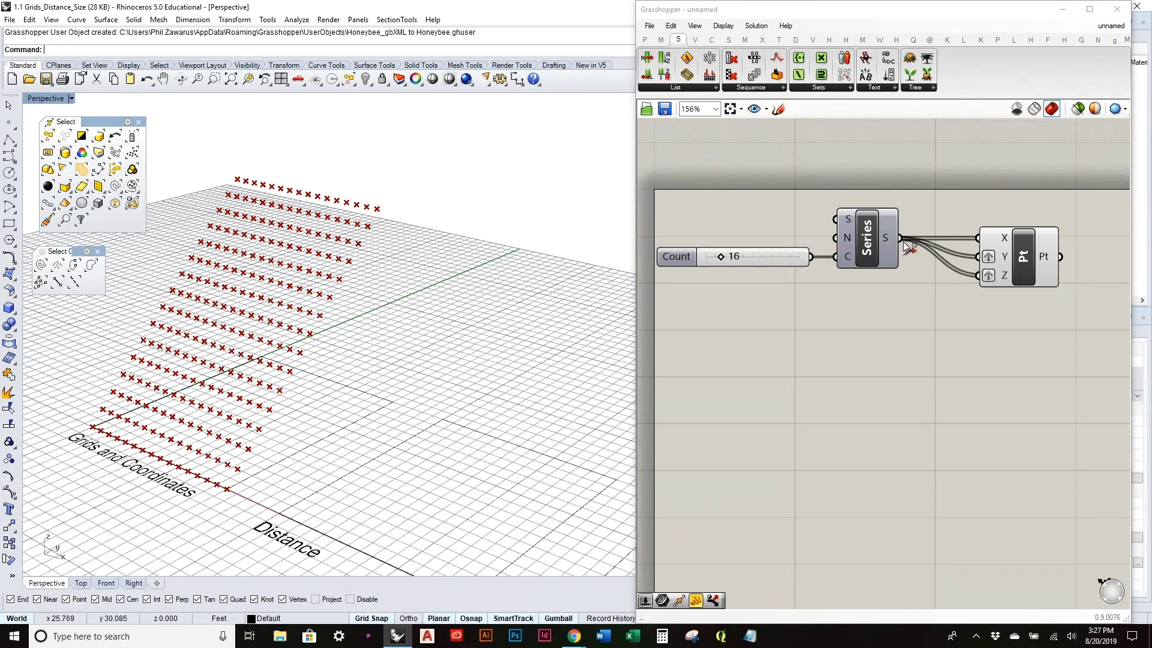
pyautogui.keyDown('ctrl'); pyautogui.moveTo(906, 245); pyautogui.dragTo(977, 282); pyautogui.keyUp('ctrl')
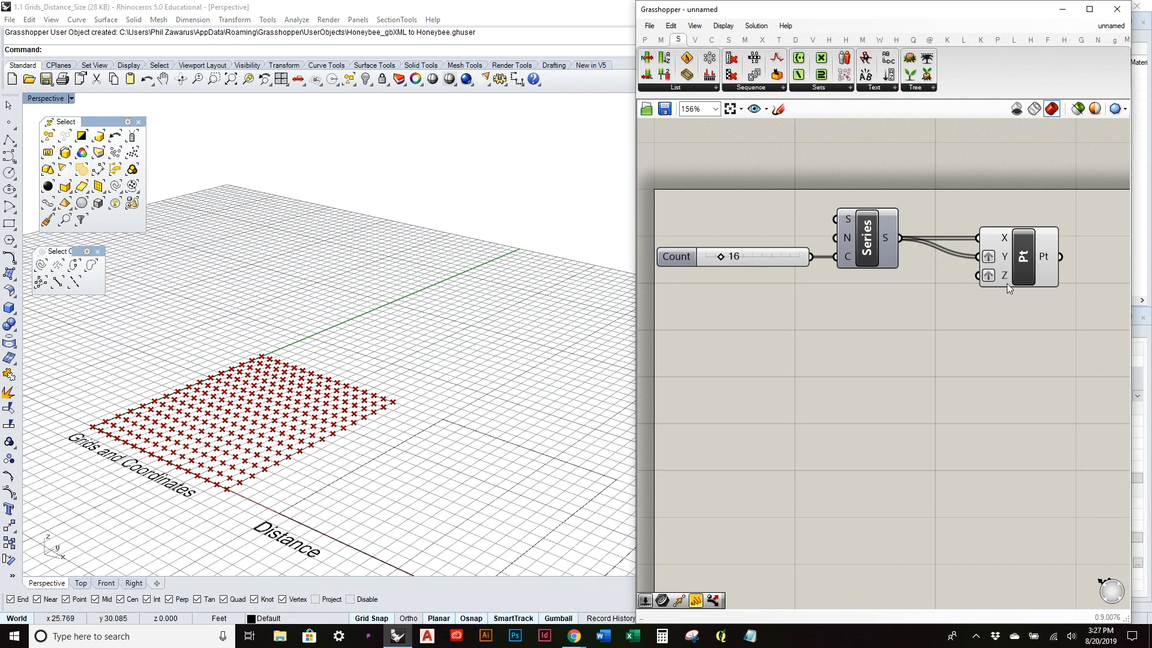
pyautogui.rightClick(1002, 275)
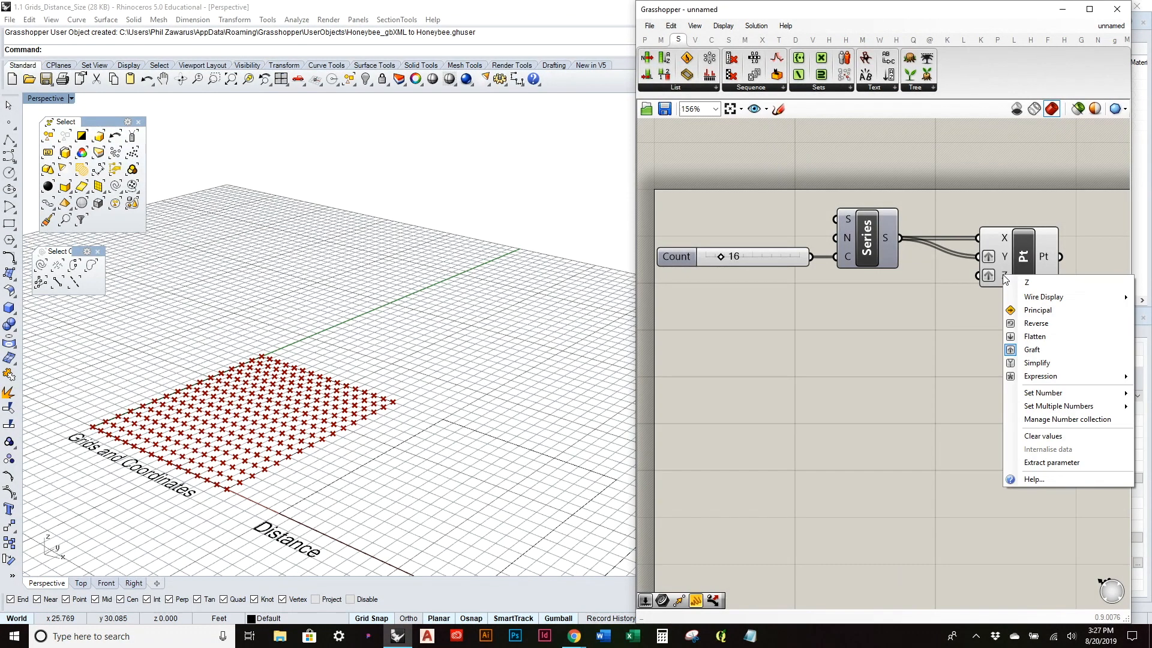
pyautogui.click(1038, 349)
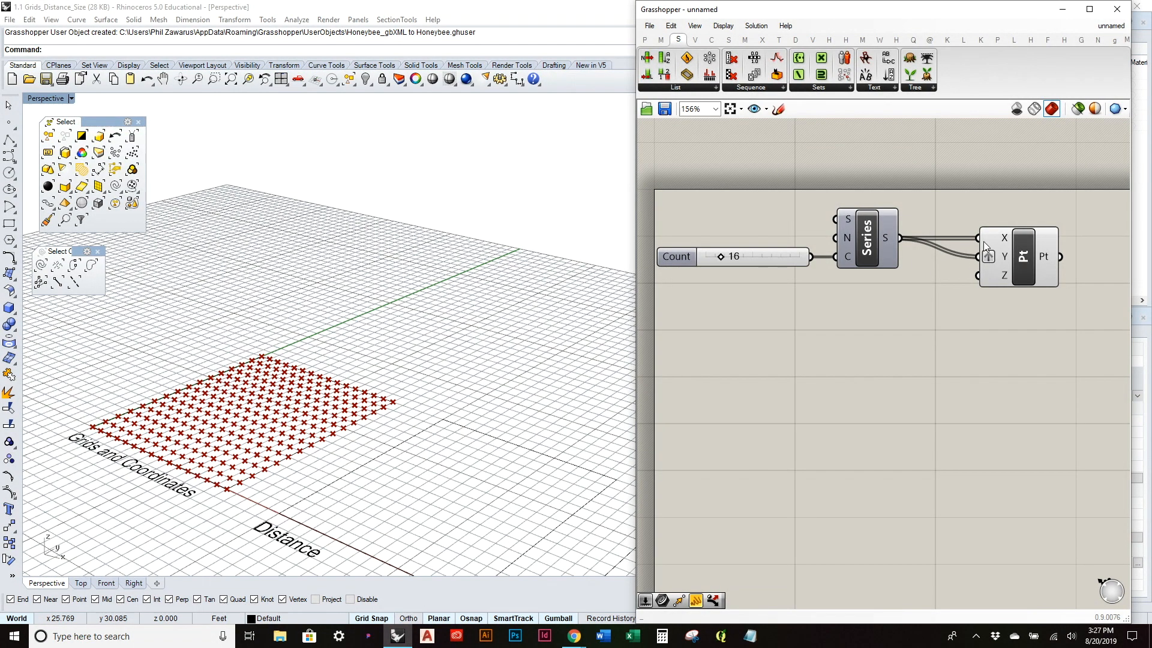
pyautogui.moveTo(905, 239); pyautogui.dragTo(978, 257)
pyautogui.moveTo(581, 359); pyautogui.dragTo(516, 372, button='right')
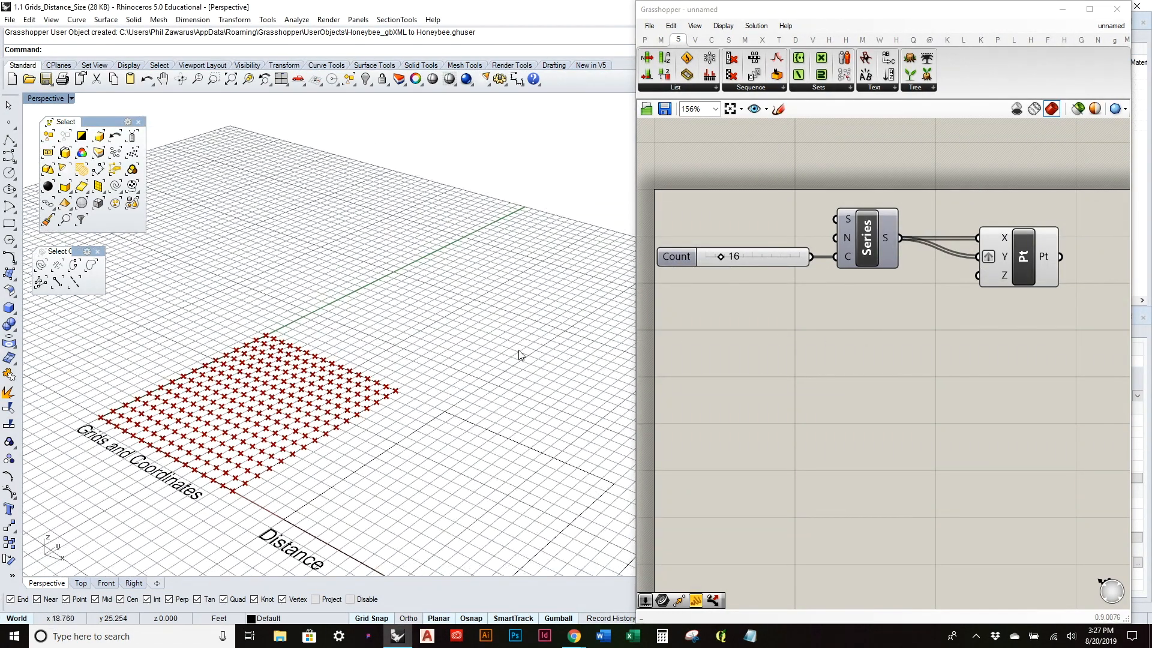
# Step: Dismiss the OneDrive download notification and move the Construct Point component slightly closer to the Series component
pyautogui.click(938, 327)
pyautogui.moveTo(1016, 321); pyautogui.dragTo(999, 338, button='right')
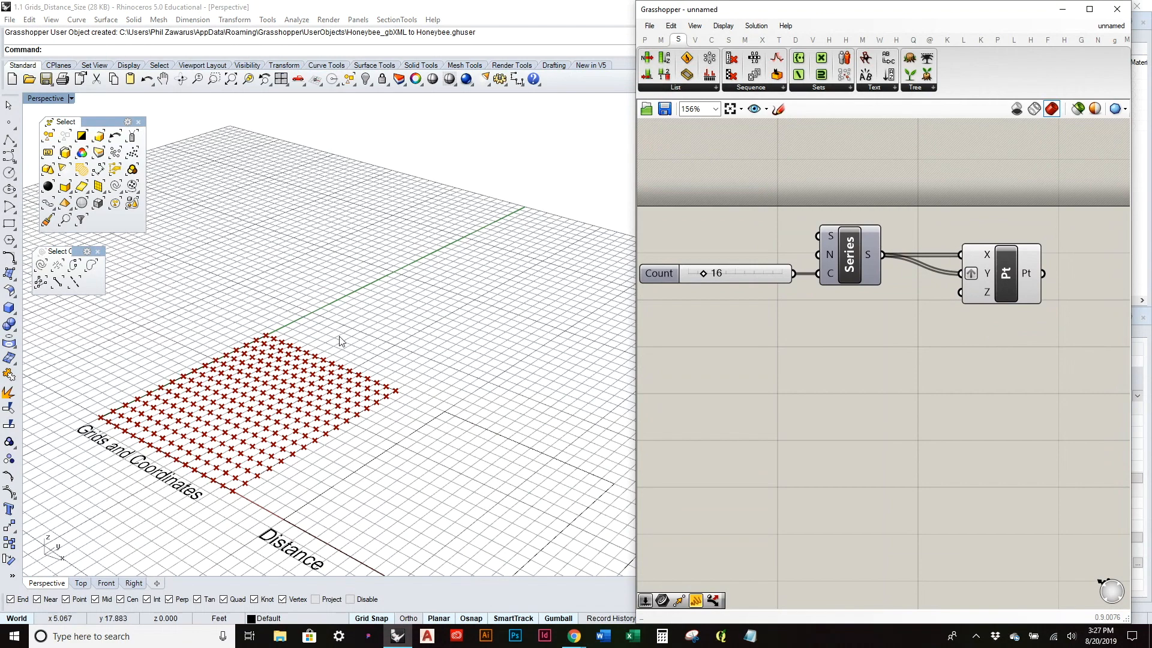
pyautogui.moveTo(362, 334); pyautogui.dragTo(390, 309, button='right')
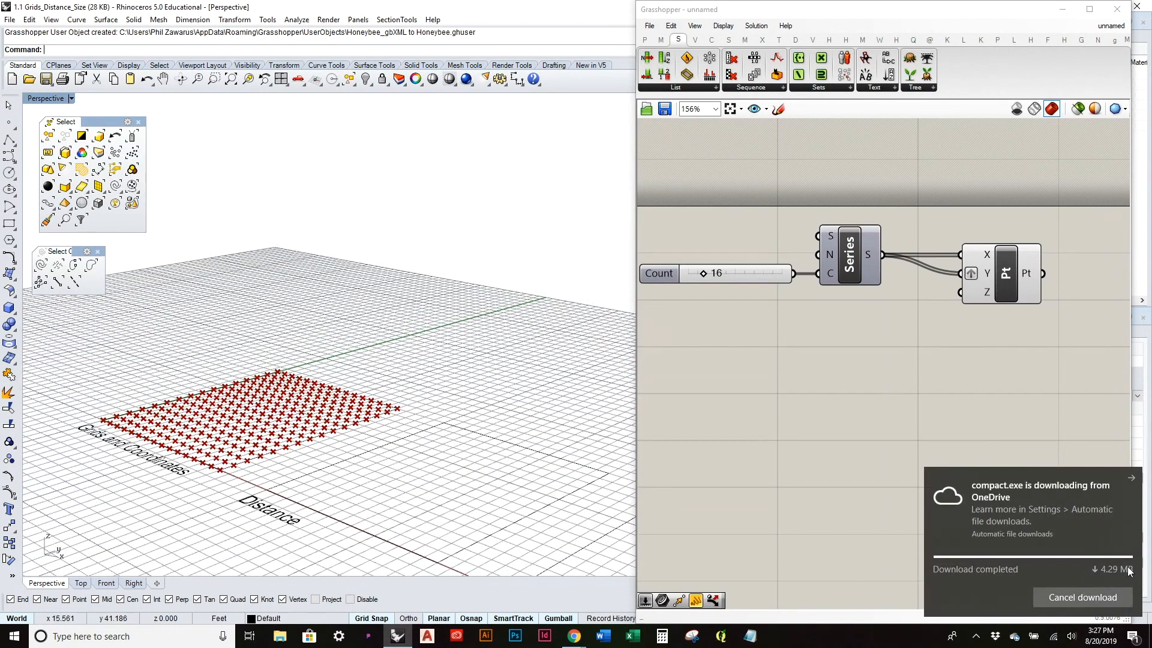
pyautogui.click(1131, 478)
pyautogui.click(903, 377)
pyautogui.moveTo(1015, 273); pyautogui.dragTo(991, 274)
pyautogui.click(1009, 347)
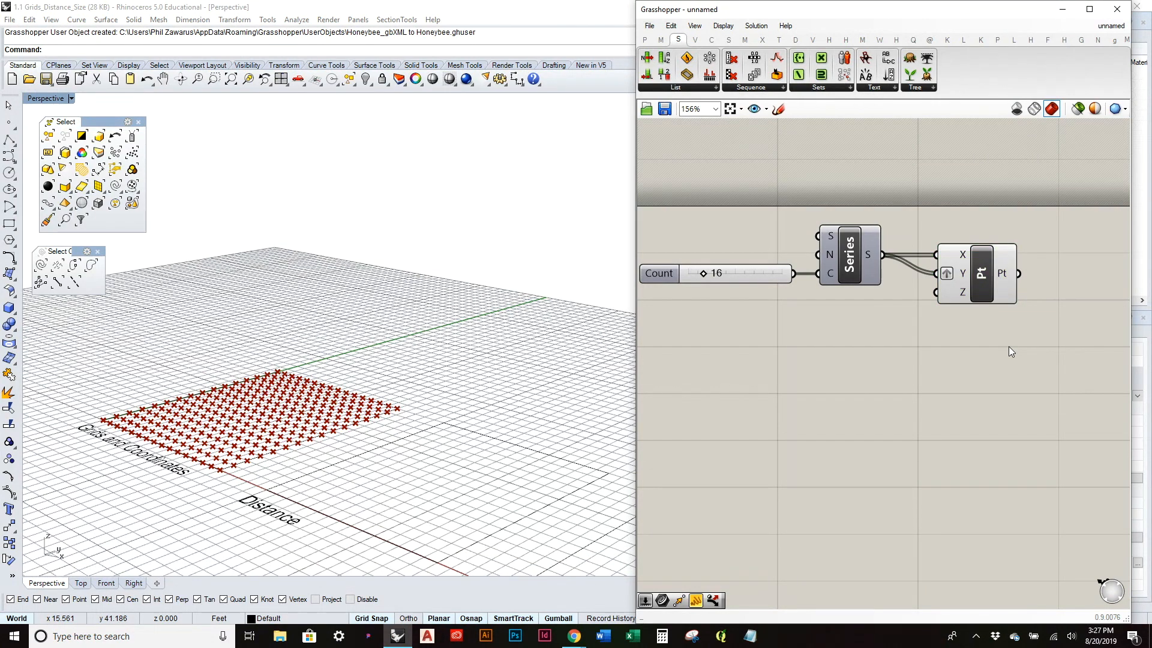
# Step: Add a Move component to the canvas and place it beyond the Construct Point component
pyautogui.doubleClick(888, 408)
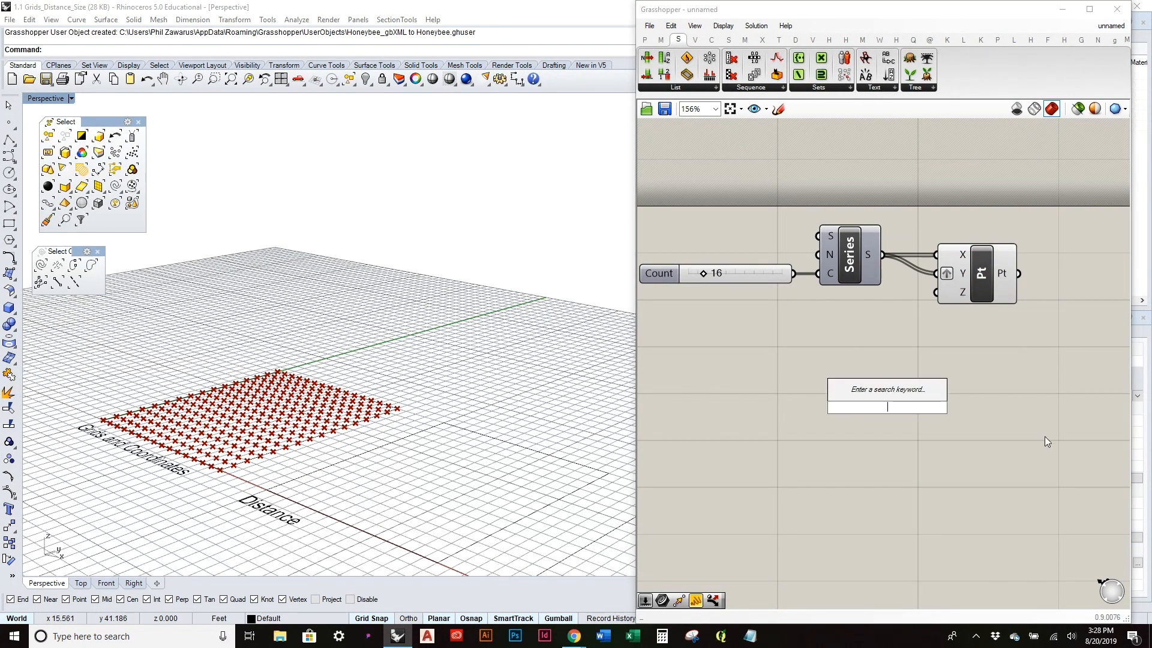
pyautogui.write('move')
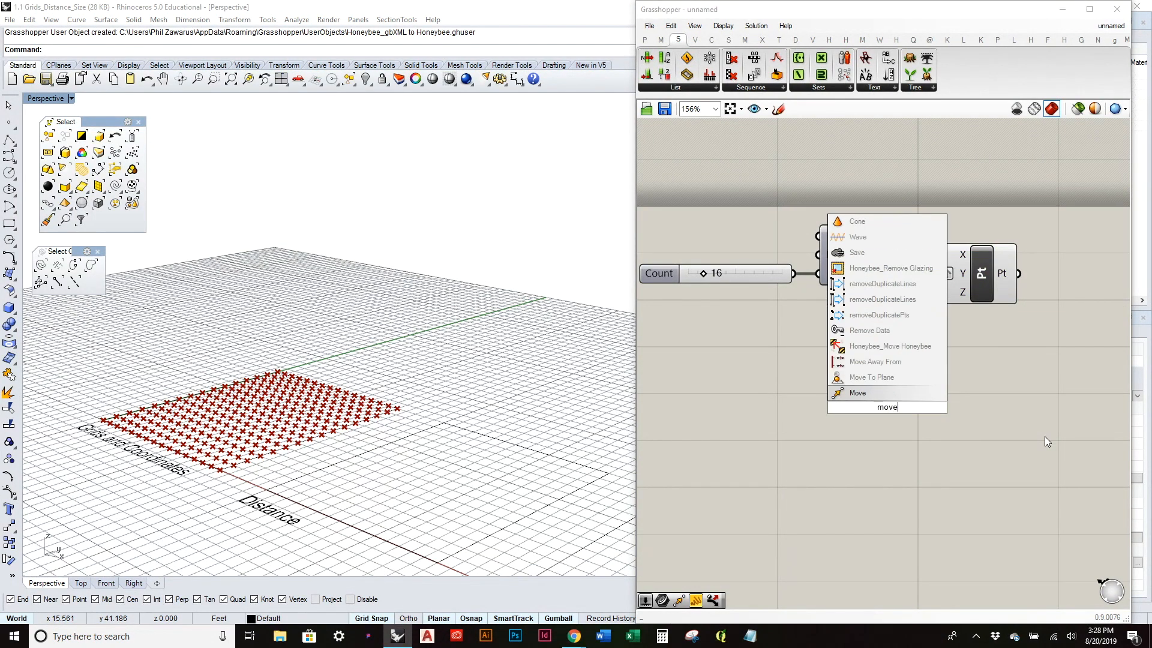
pyautogui.press('Return')
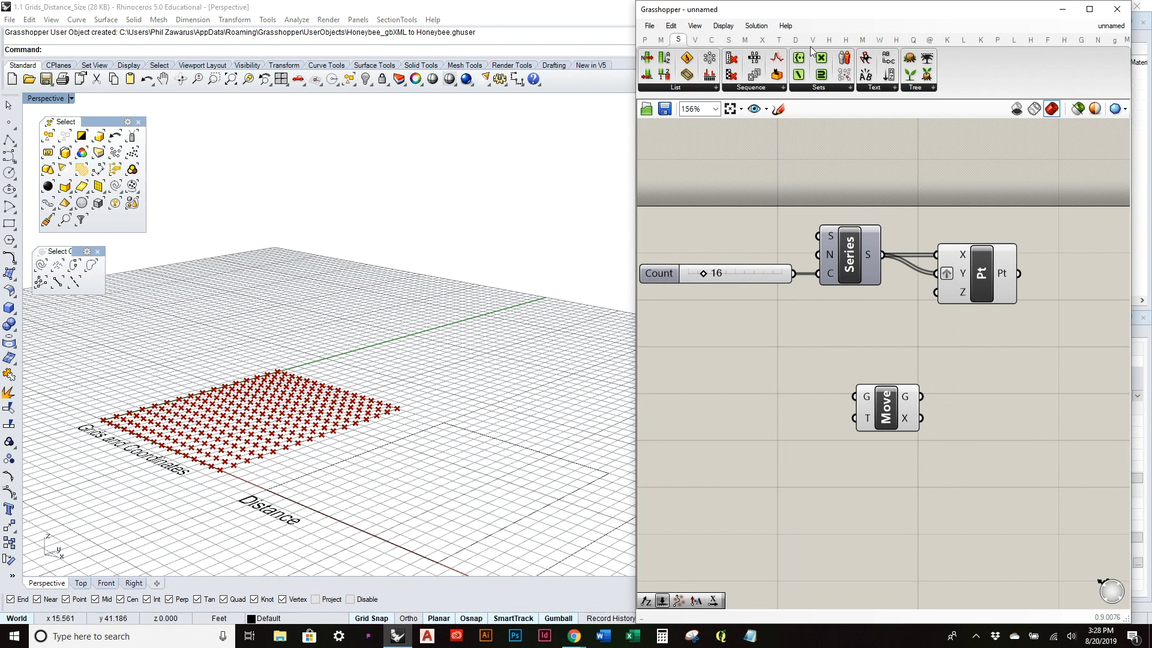
pyautogui.click(779, 39)
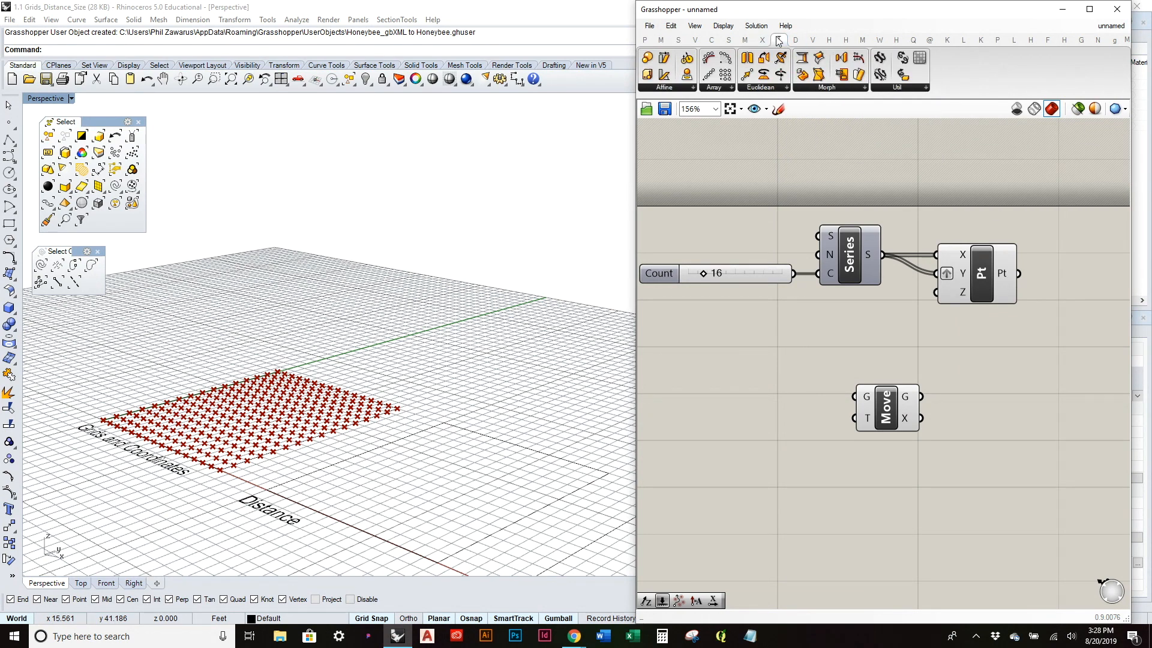
pyautogui.click(763, 88)
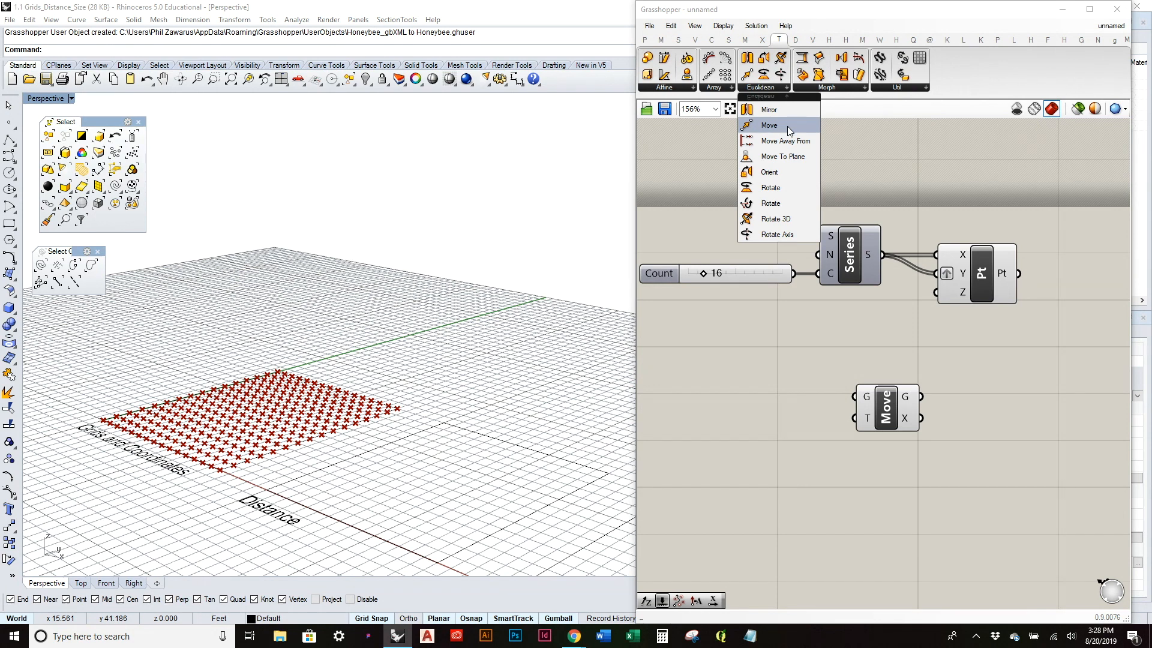
pyautogui.moveTo(887, 420); pyautogui.dragTo(1047, 388)
pyautogui.click(984, 286)
# Step: Connect the Construct Point's Pt output to the Move component's G input
pyautogui.moveTo(969, 334); pyautogui.dragTo(855, 369, button='right')
pyautogui.moveTo(908, 298); pyautogui.dragTo(1010, 323)
pyautogui.click(995, 387)
pyautogui.moveTo(942, 370); pyautogui.dragTo(1024, 372, button='right')
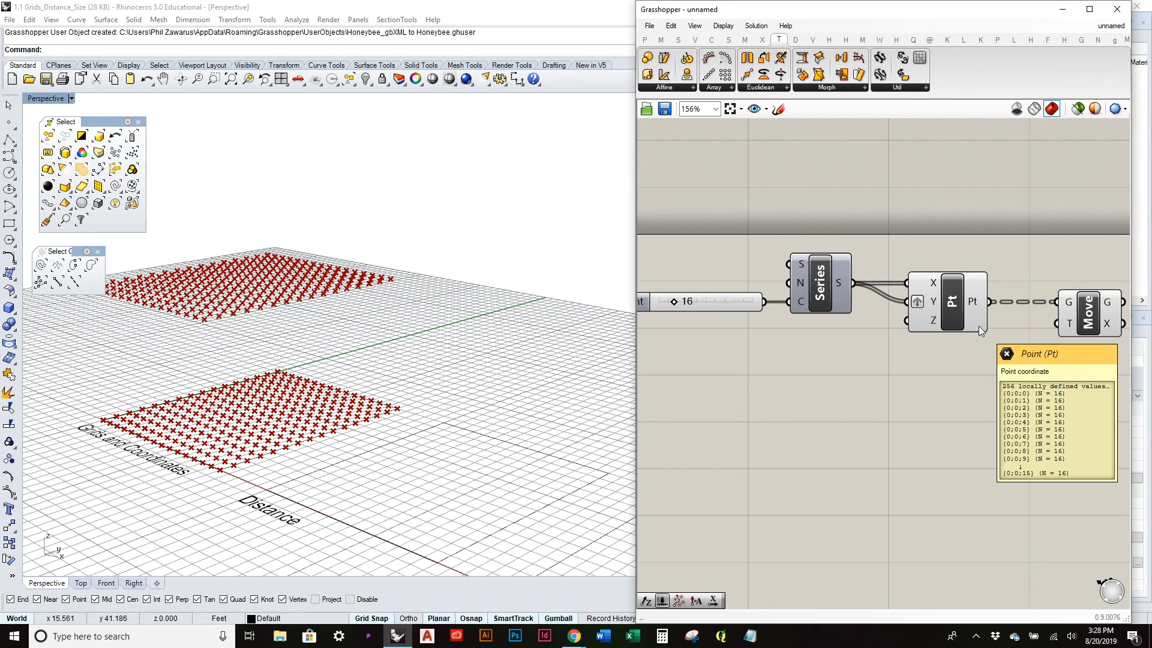
# Step: Flatten the Construct Point's Pt output and move the Move component slightly farther away from it
pyautogui.moveTo(974, 301)
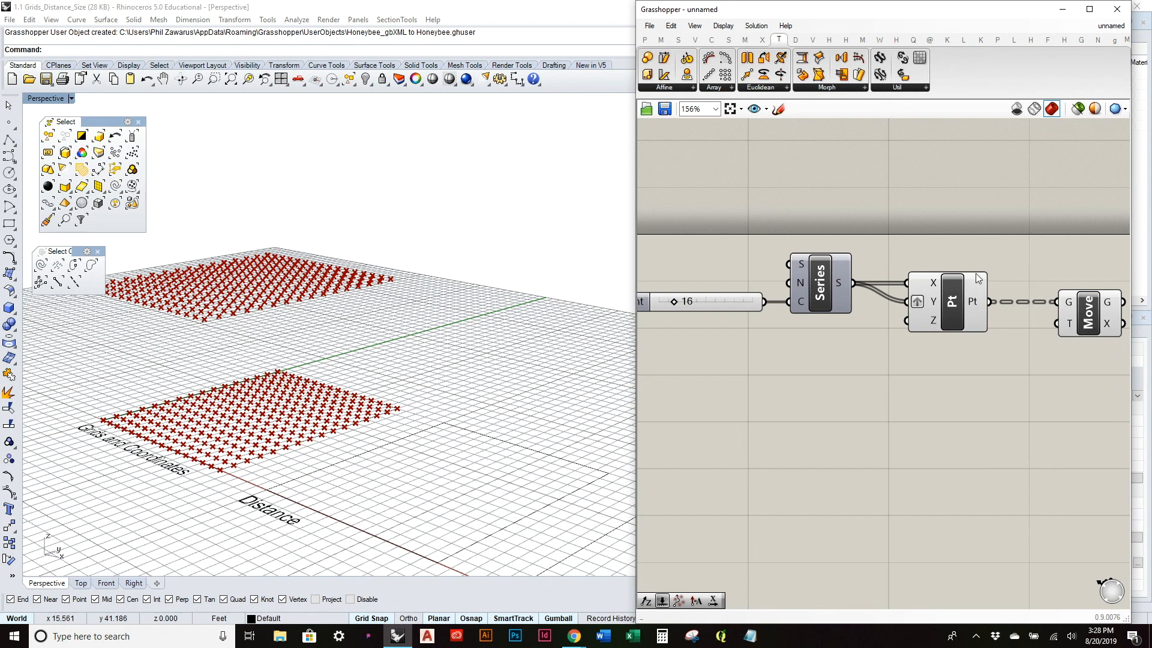
pyautogui.moveTo(990, 322); pyautogui.dragTo(912, 318, button='right')
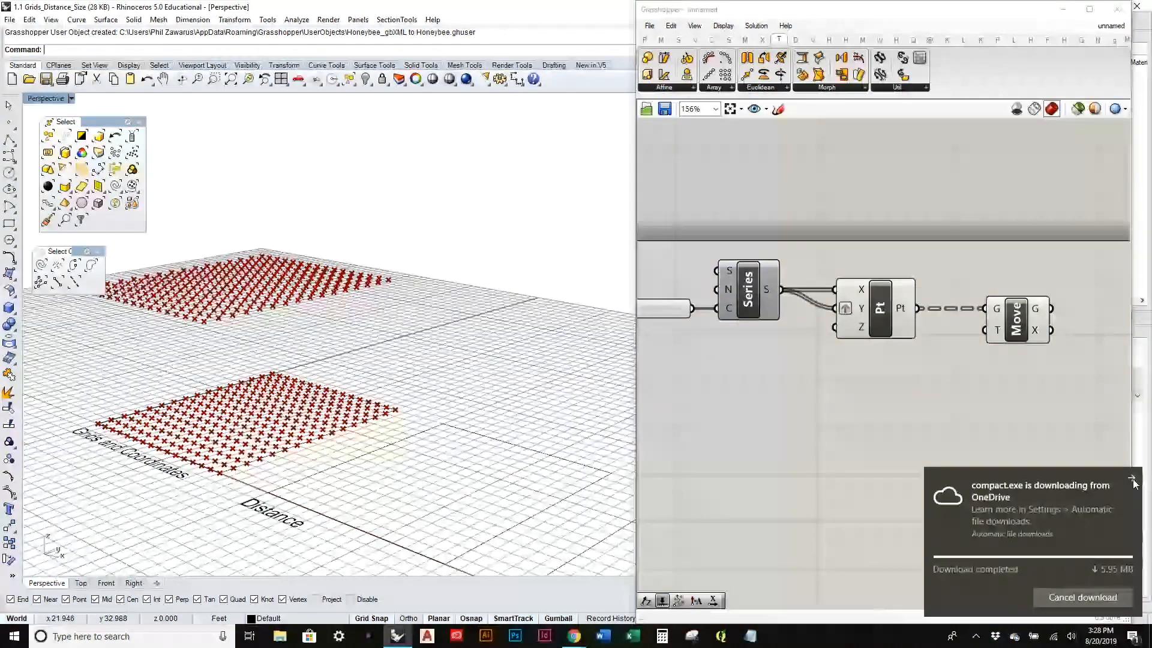
pyautogui.click(1132, 480)
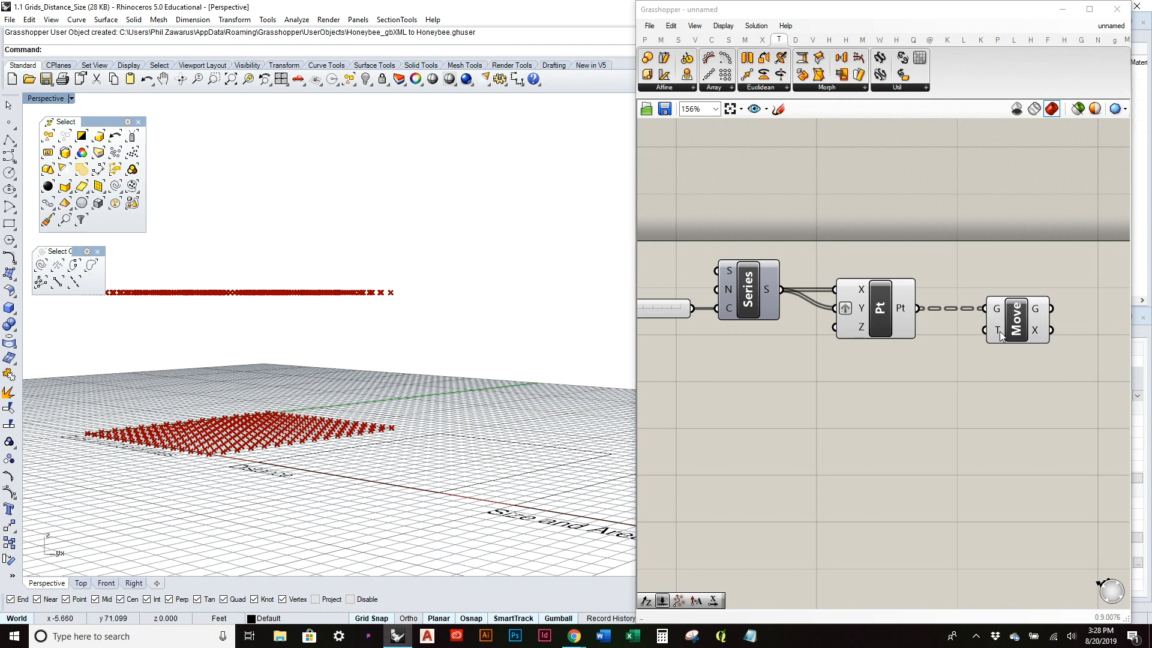
pyautogui.moveTo(996, 332)
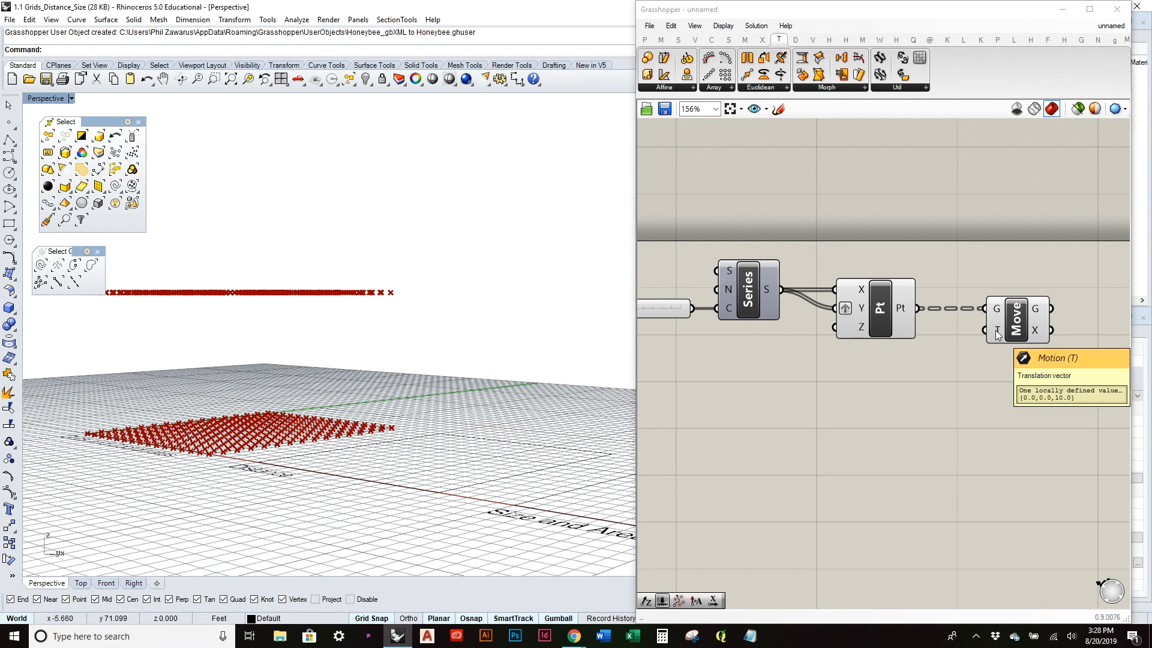
pyautogui.moveTo(934, 370); pyautogui.dragTo(954, 420, button='right')
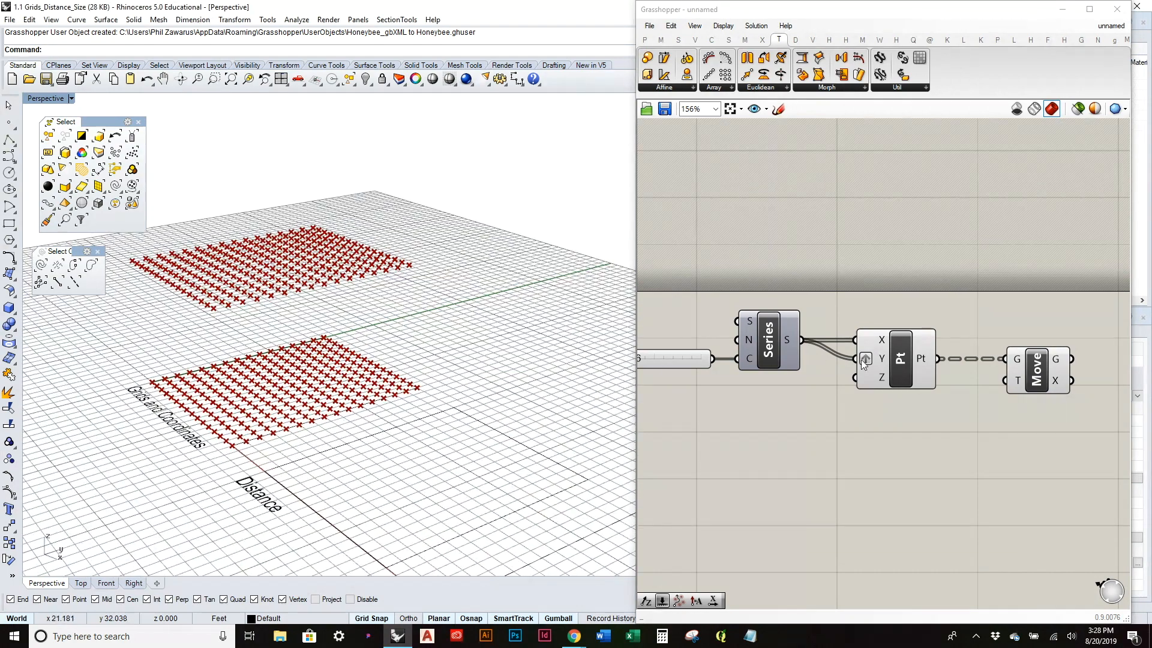
pyautogui.rightClick(925, 361)
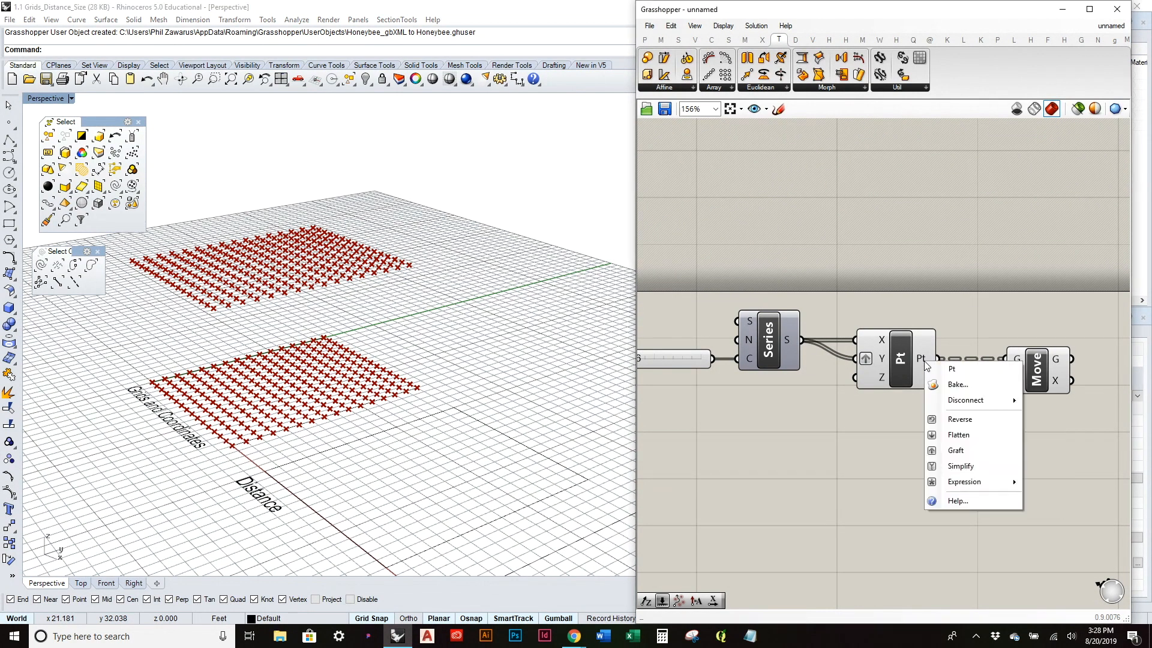
pyautogui.click(967, 436)
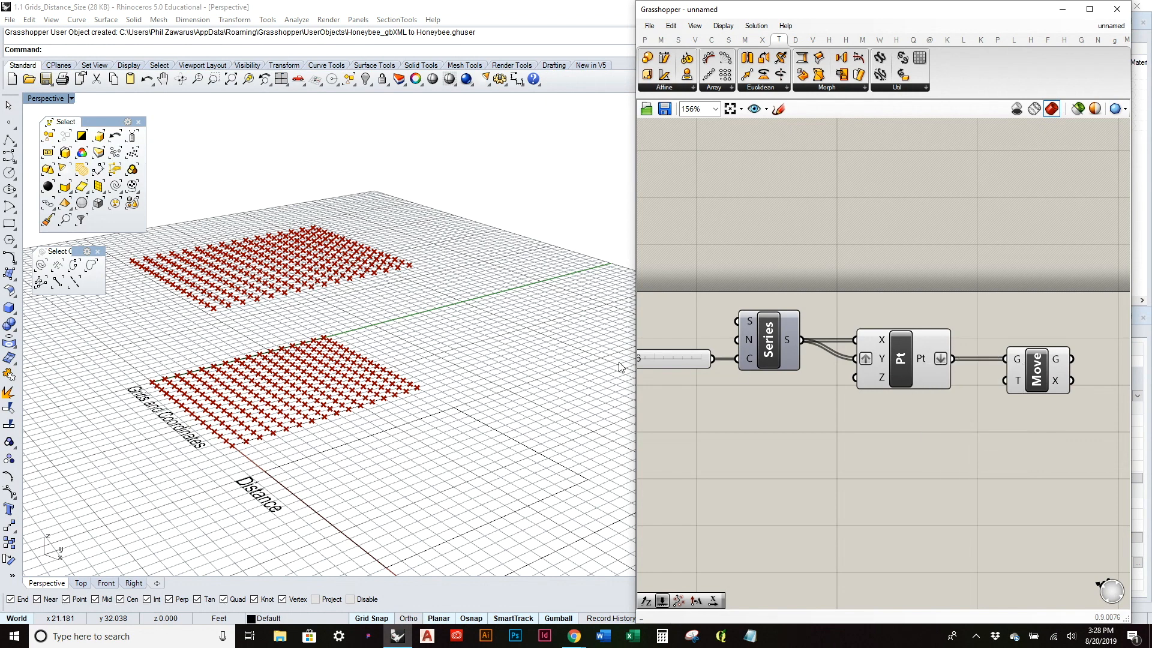
pyautogui.moveTo(404, 302); pyautogui.dragTo(403, 335, button='right')
pyautogui.moveTo(1070, 393); pyautogui.dragTo(1083, 393)
pyautogui.click(976, 442)
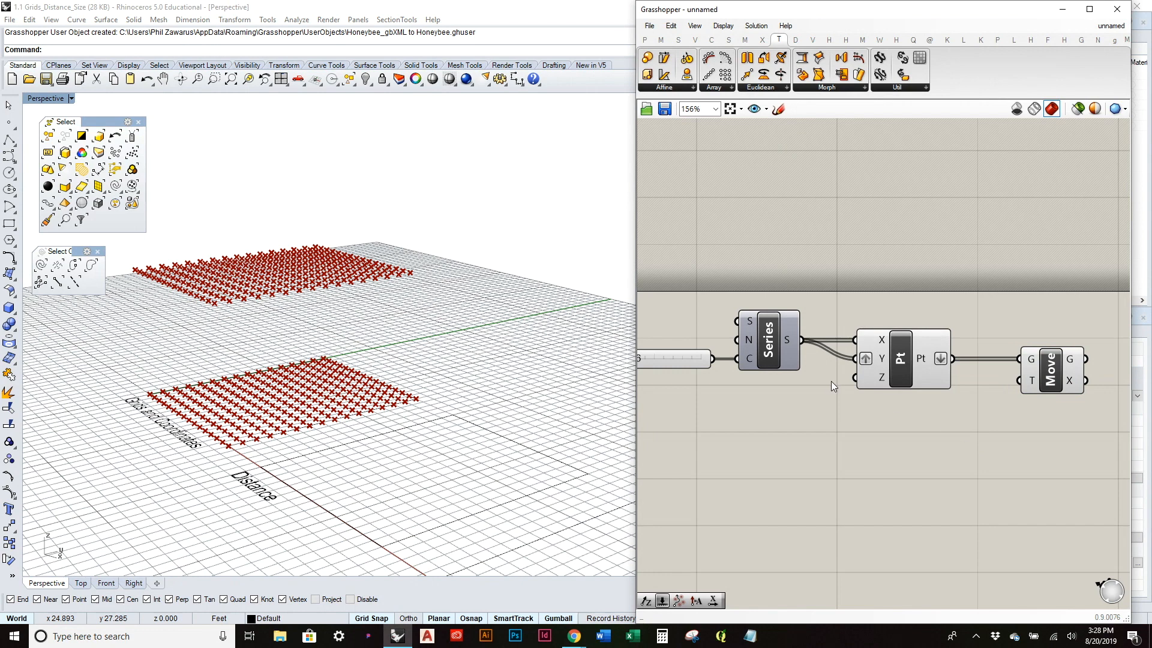
# Step: Add a Unit Z component below the Construct Point and connect its V output to the Move component's T input
pyautogui.moveTo(856, 425); pyautogui.dragTo(871, 402, button='right')
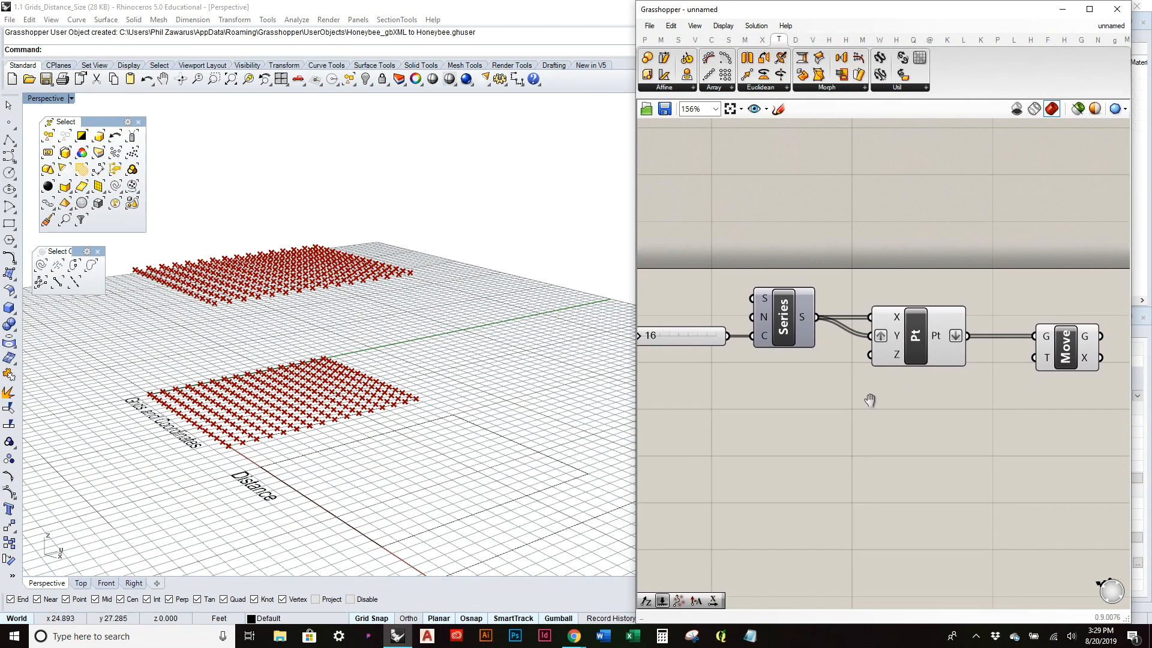
pyautogui.doubleClick(913, 408)
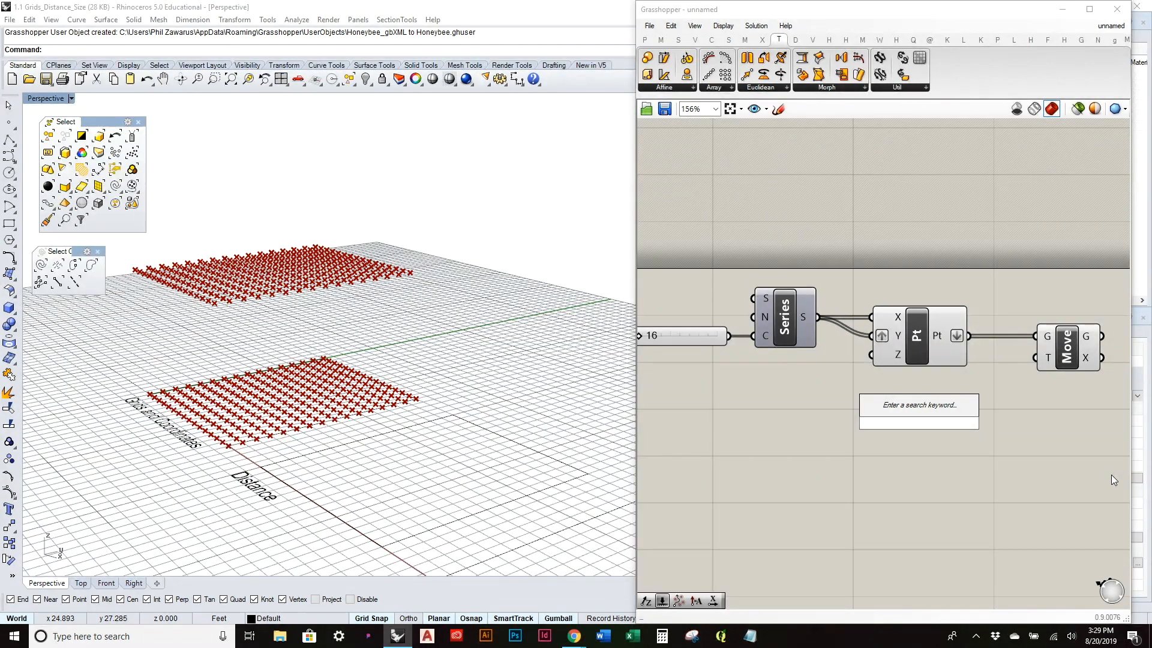
pyautogui.write('z')
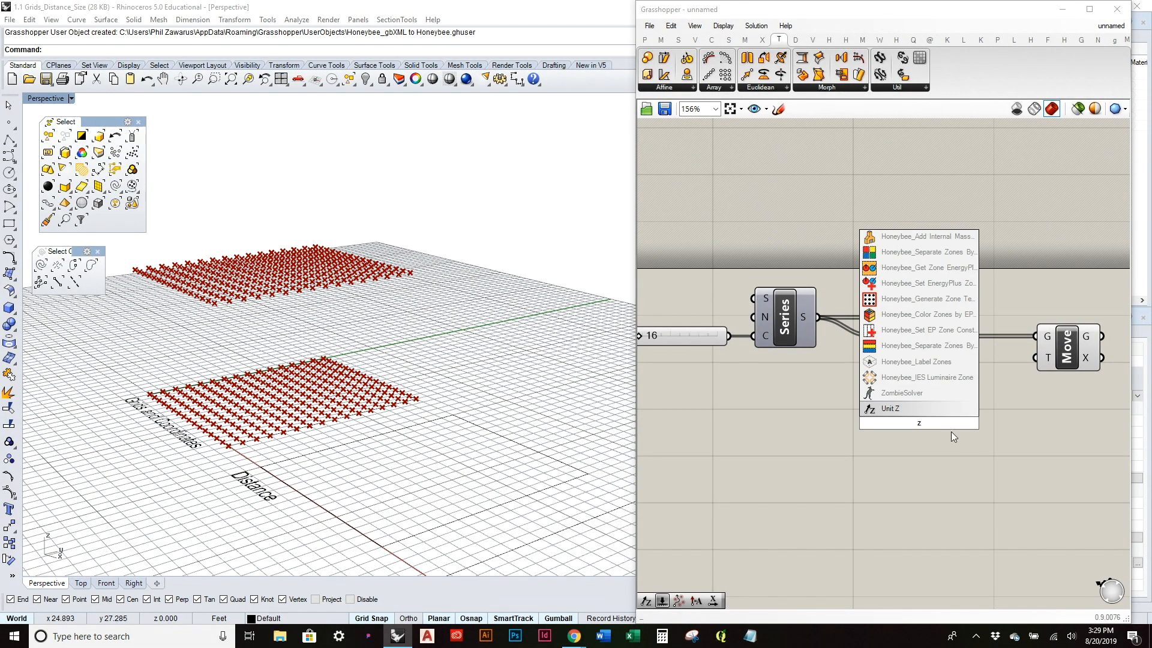
pyautogui.click(946, 409)
pyautogui.moveTo(984, 421); pyautogui.dragTo(1036, 359)
pyautogui.moveTo(539, 476); pyautogui.dragTo(680, 424, button='right')
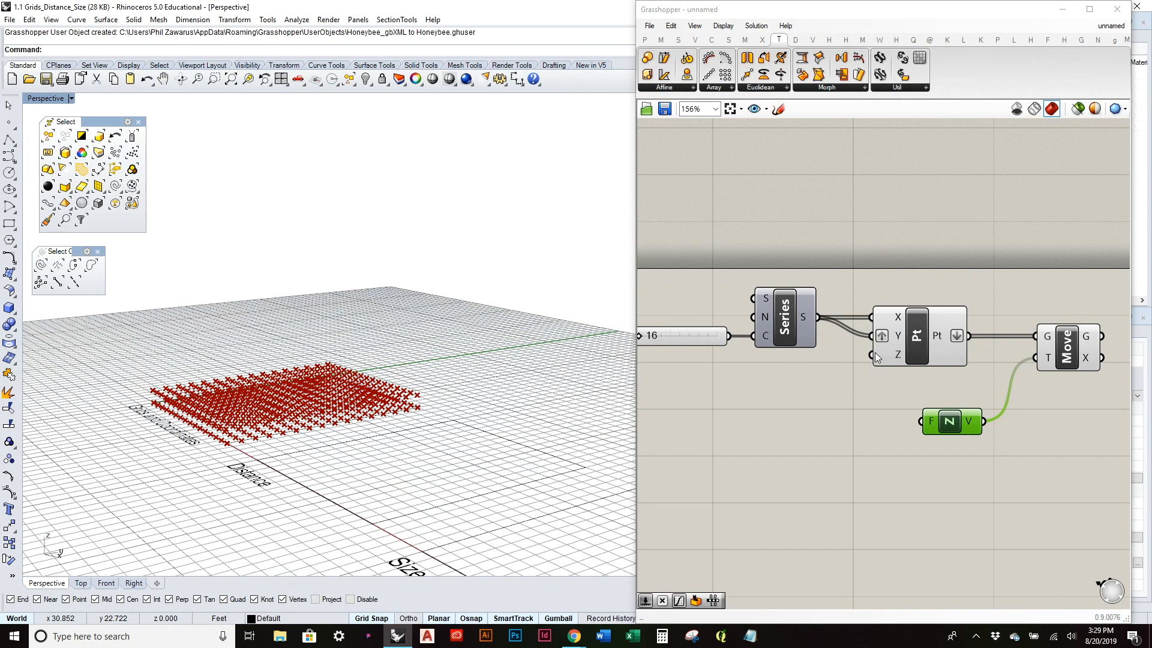
# Step: Connect the Series output to Unit Z's F input and graft the Move component's T input to stack the grid vertically
pyautogui.moveTo(813, 314); pyautogui.dragTo(921, 421)
pyautogui.moveTo(294, 276); pyautogui.dragTo(12, 460, button='right')
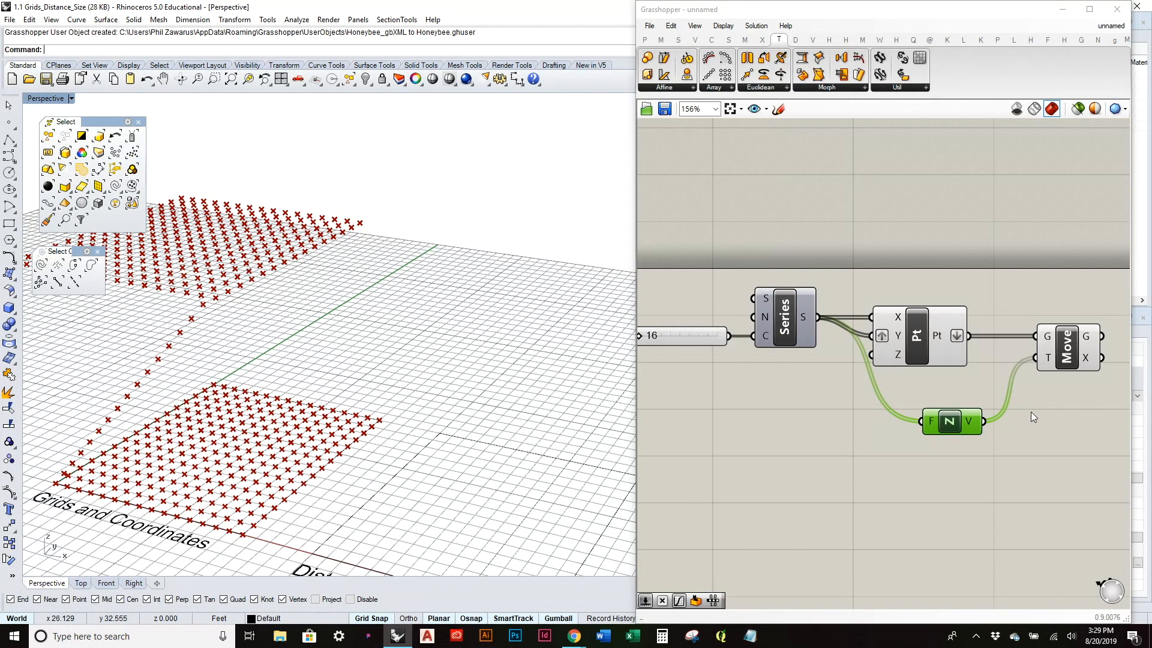
pyautogui.rightClick(1049, 360)
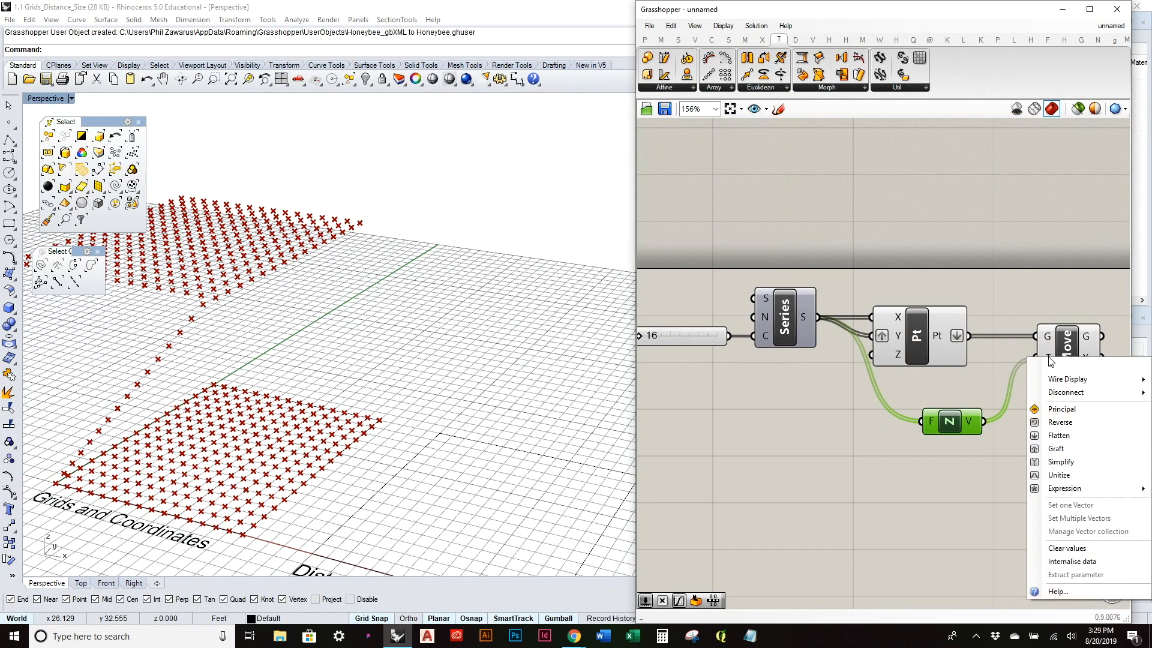
pyautogui.click(1068, 448)
pyautogui.moveTo(517, 372); pyautogui.dragTo(545, 321, button='right')
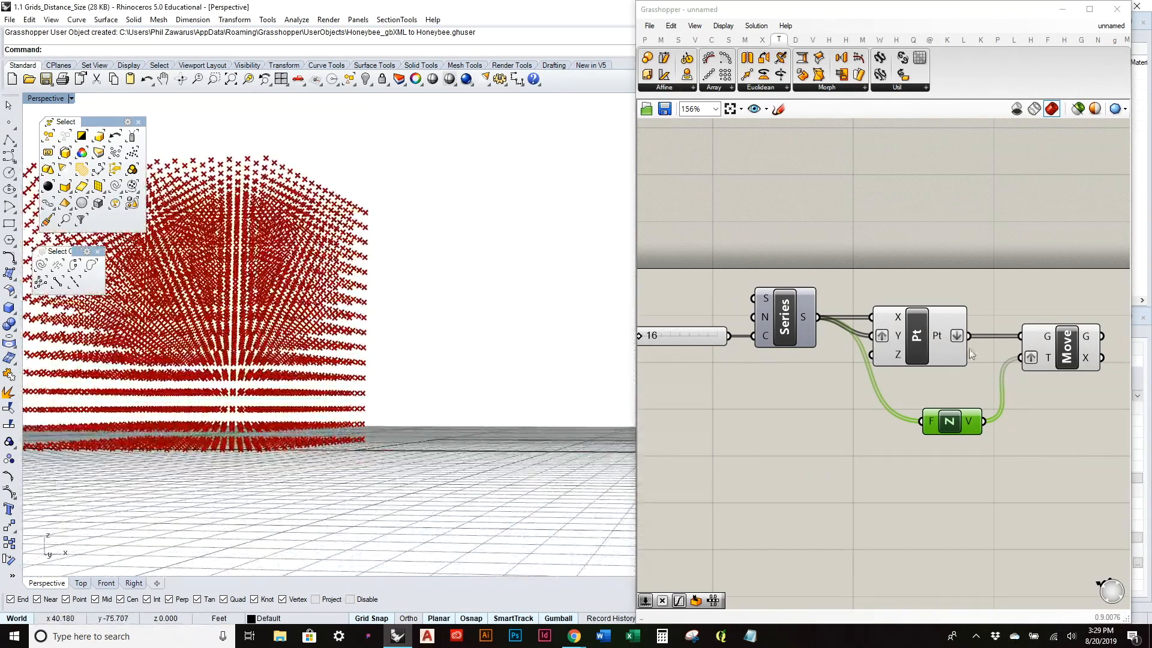
# Step: Shift the Construct Point component slightly closer to the Move component and examine the 3D point grid from several angles
pyautogui.moveTo(900, 339); pyautogui.dragTo(929, 333)
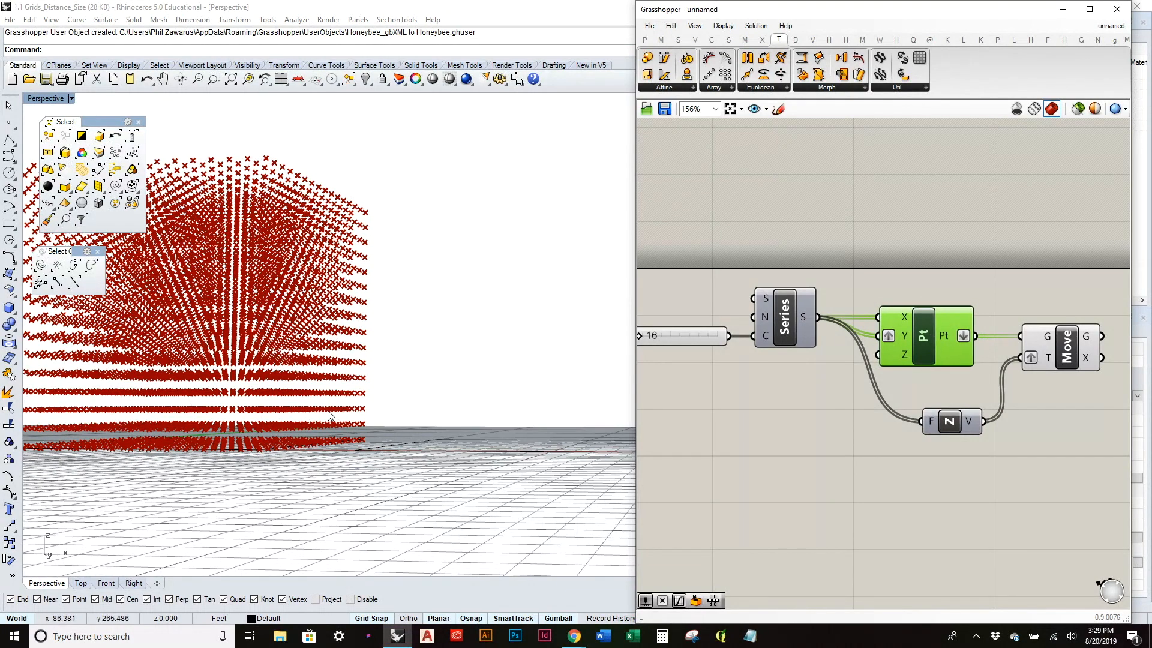
pyautogui.moveTo(384, 372); pyautogui.dragTo(419, 393, button='right')
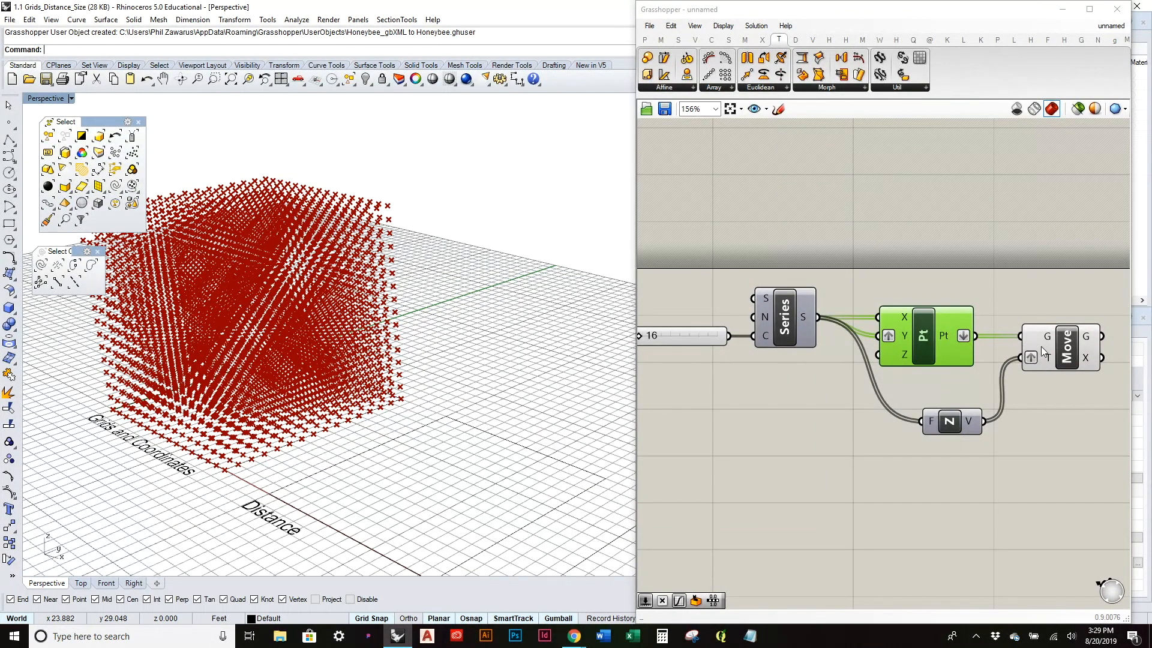
pyautogui.moveTo(359, 420); pyautogui.dragTo(363, 401, button='right')
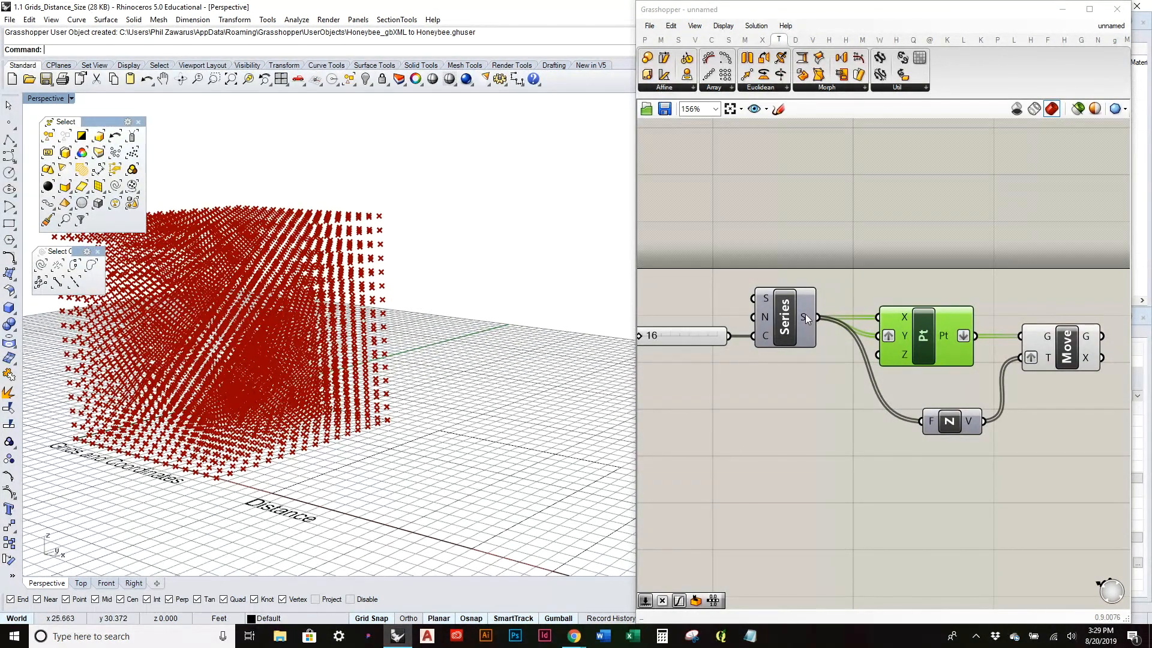
pyautogui.moveTo(805, 314)
pyautogui.moveTo(484, 380); pyautogui.dragTo(504, 424, button='right')
pyautogui.scroll(-4, 541, 367)
pyautogui.scroll(4, 376, 479)
pyautogui.moveTo(377, 481); pyautogui.dragTo(428, 413, button='right')
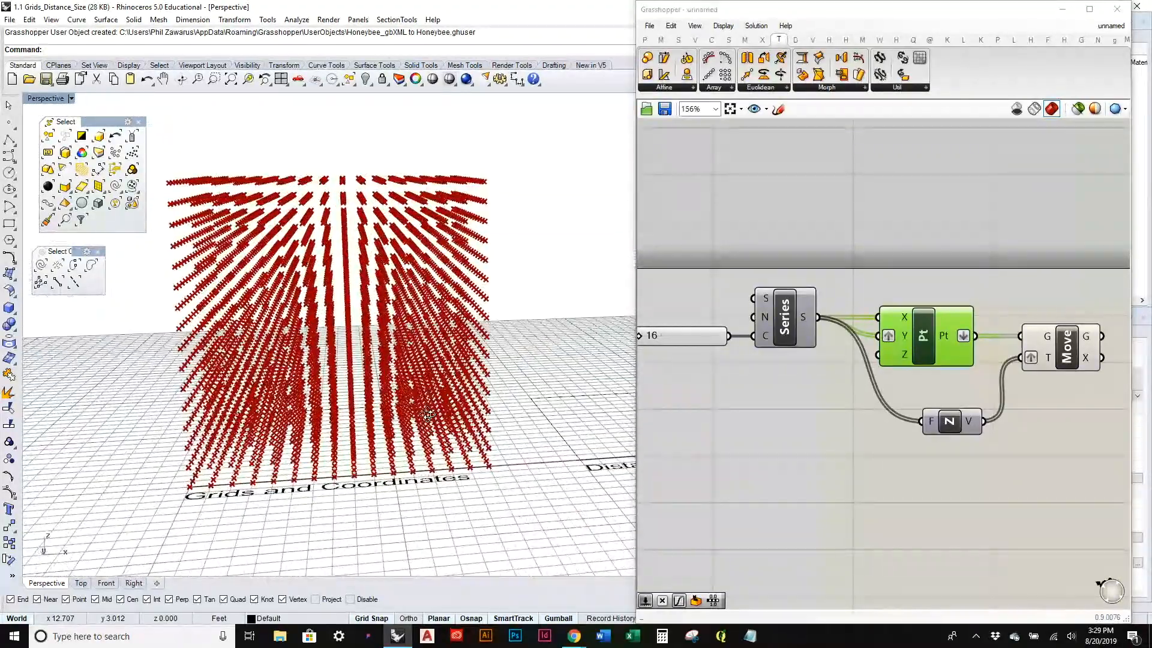
# Step: Add a number slider with value 2 and connect it to the Series component's N input
pyautogui.moveTo(792, 416); pyautogui.dragTo(899, 415, button='right')
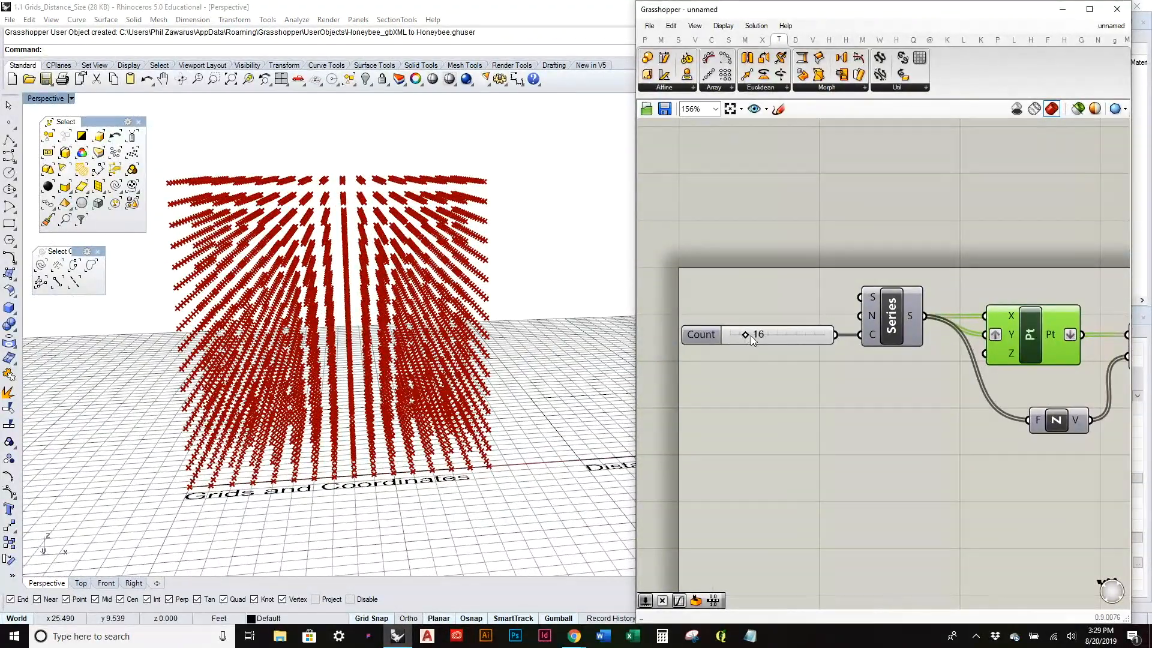
pyautogui.moveTo(741, 337)
pyautogui.mouseDown()
pyautogui.moveTo(755, 338)
pyautogui.moveTo(741, 343)
pyautogui.mouseUp()
pyautogui.click(891, 399)
pyautogui.moveTo(908, 398); pyautogui.dragTo(903, 415, button='right')
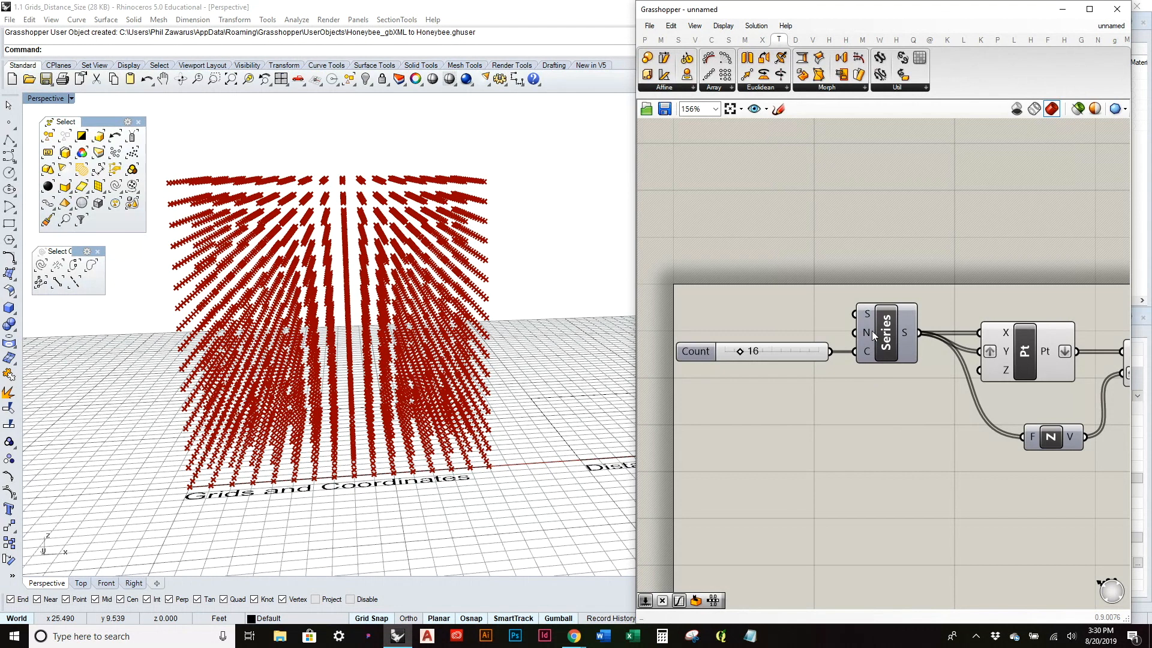
pyautogui.doubleClick(742, 320)
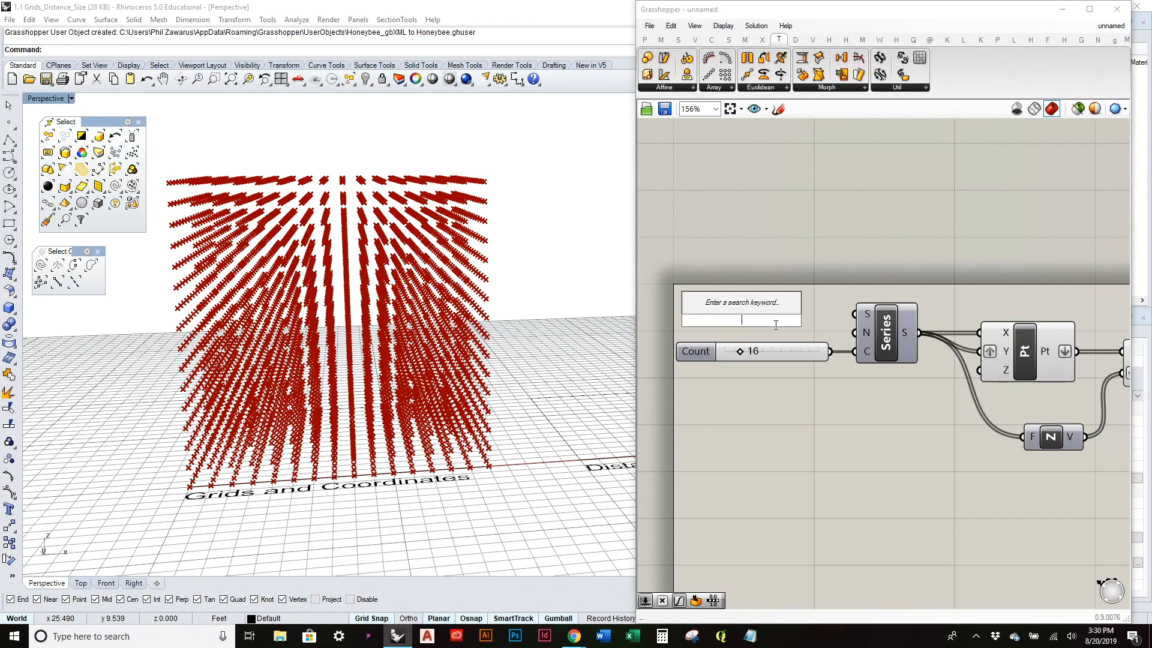
pyautogui.write('2')
pyautogui.press('Return')
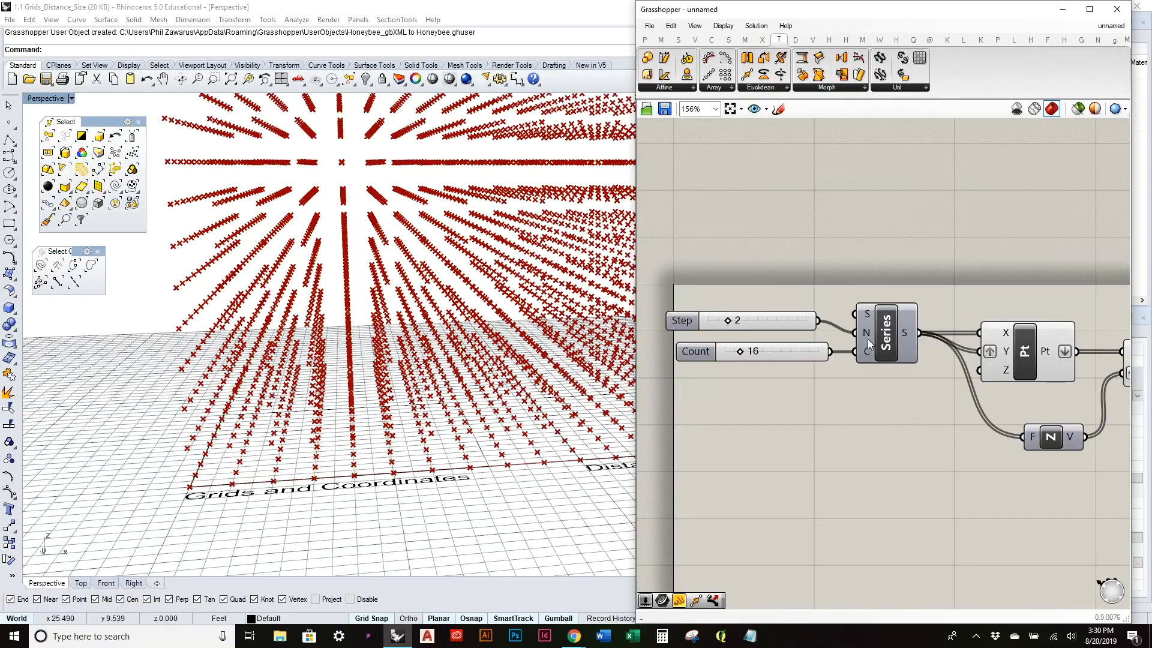
# Step: Try a lower value on the Series Step slider, inspect the grid, and delete the slider
pyautogui.moveTo(526, 343); pyautogui.dragTo(471, 375, button='right')
pyautogui.moveTo(728, 321)
pyautogui.mouseDown()
pyautogui.moveTo(773, 319)
pyautogui.moveTo(724, 332)
pyautogui.mouseUp()
pyautogui.moveTo(542, 425); pyautogui.dragTo(422, 304, button='right')
pyautogui.scroll(7, 423, 304)
pyautogui.scroll(-2, 422, 304)
pyautogui.moveTo(883, 359); pyautogui.dragTo(815, 366, button='right')
pyautogui.click(708, 321)
pyautogui.press('Delete')
pyautogui.moveTo(551, 455); pyautogui.dragTo(346, 364, button='right')
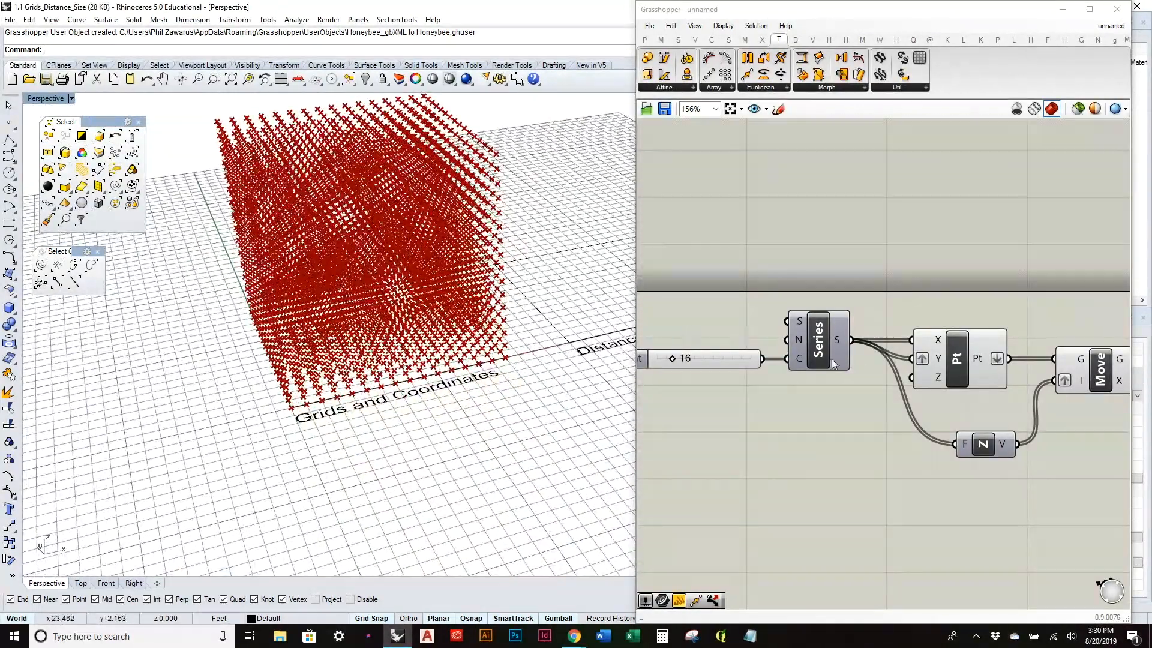
# Step: Place a Range component from the Sets sequence components below the Series component
pyautogui.moveTo(871, 366); pyautogui.dragTo(846, 355, button='right')
pyautogui.scroll(-1, 843, 356)
pyautogui.moveTo(807, 390); pyautogui.dragTo(858, 372, button='right')
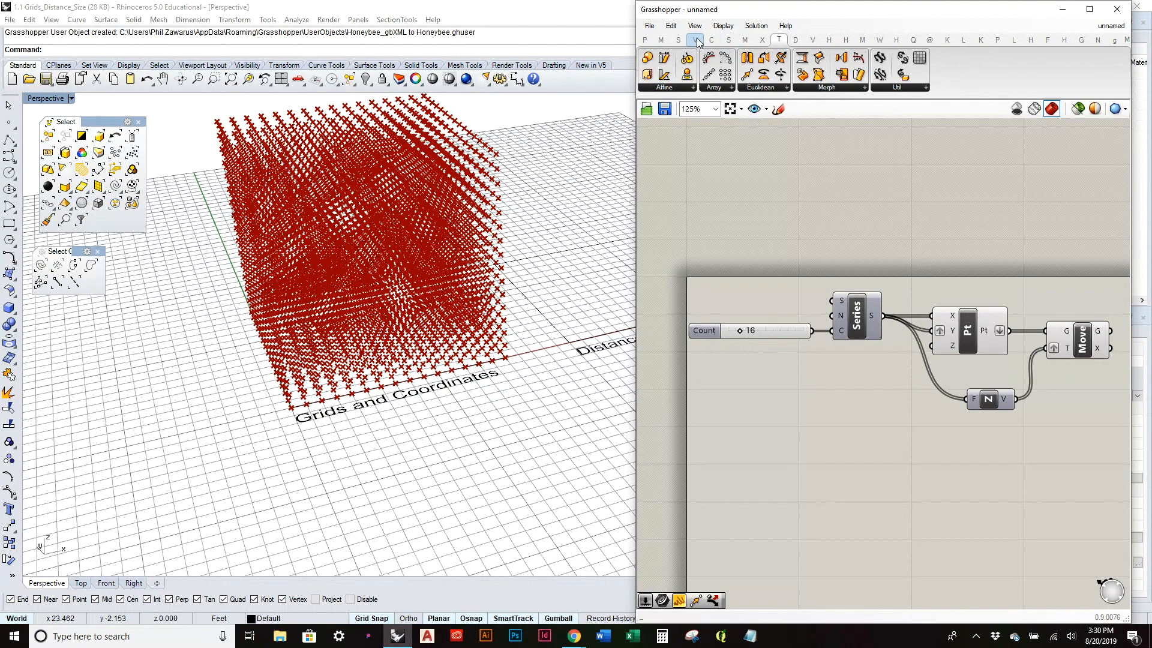
pyautogui.moveTo(683, 43)
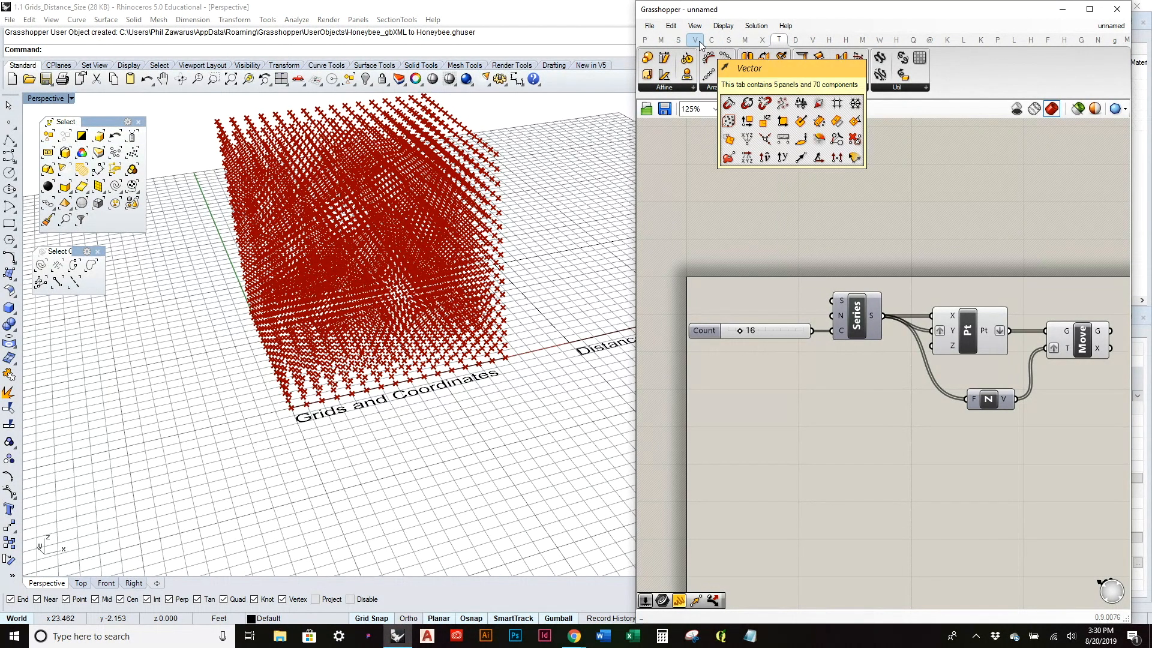
pyautogui.click(698, 45)
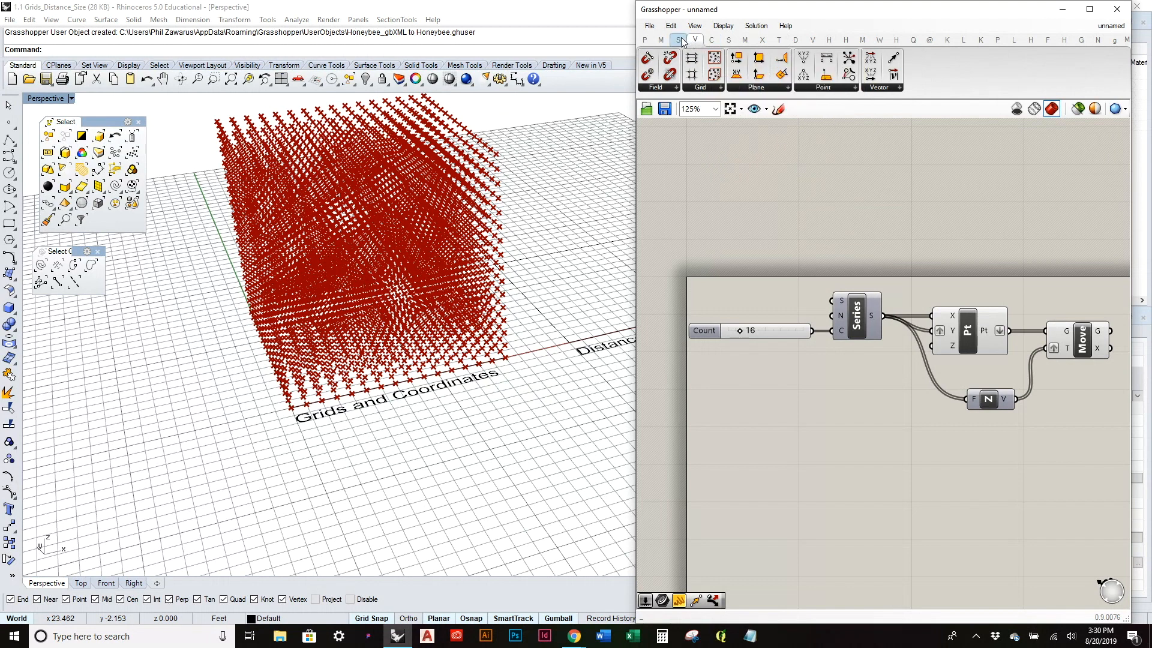
pyautogui.click(681, 40)
pyautogui.moveTo(776, 75); pyautogui.dragTo(773, 214)
pyautogui.moveTo(829, 424); pyautogui.dragTo(828, 424)
pyautogui.scroll(3, 828, 424)
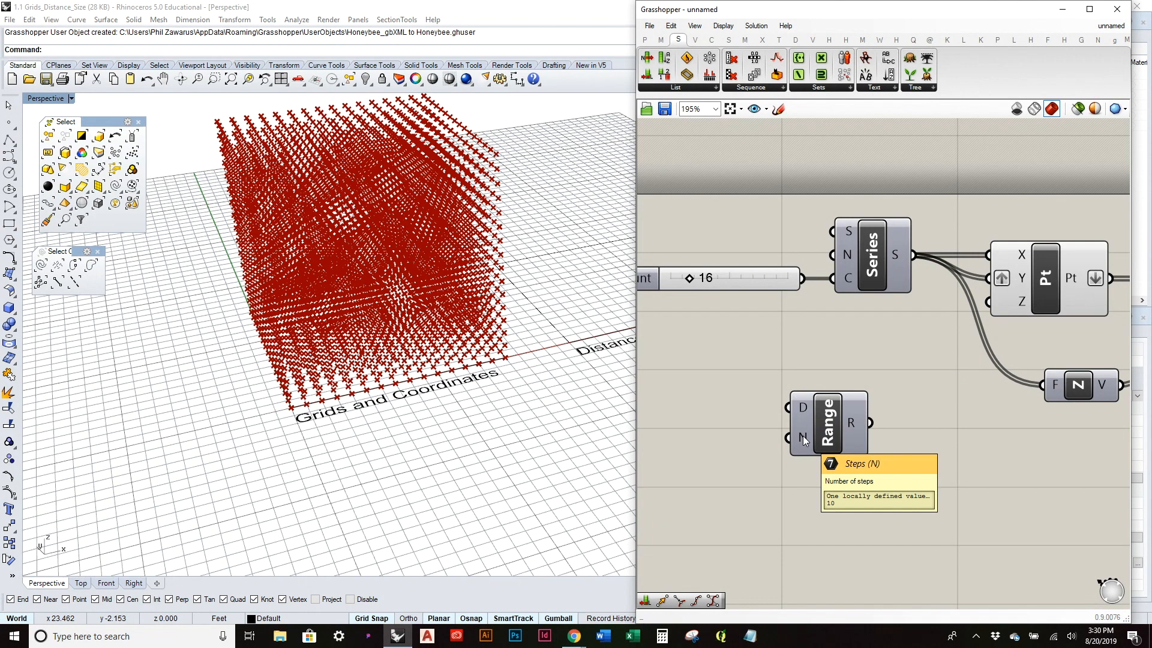
# Step: Review the Series component's output list and its Start, Step and Count inputs
pyautogui.moveTo(803, 436); pyautogui.dragTo(930, 439, button='right')
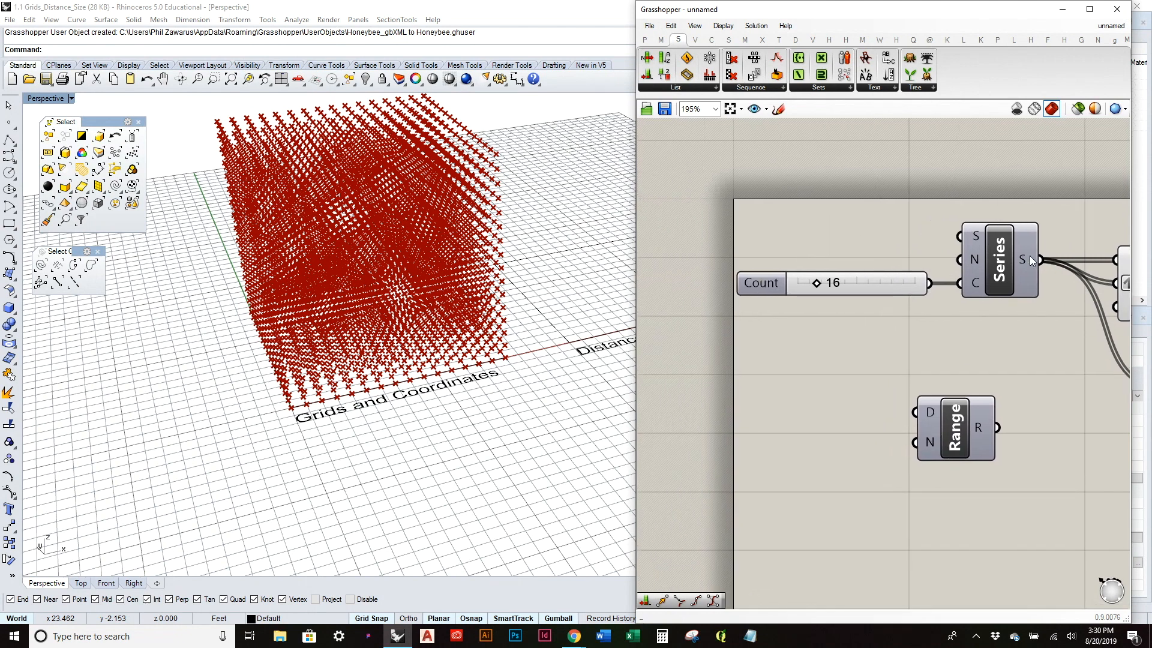
pyautogui.moveTo(1029, 255)
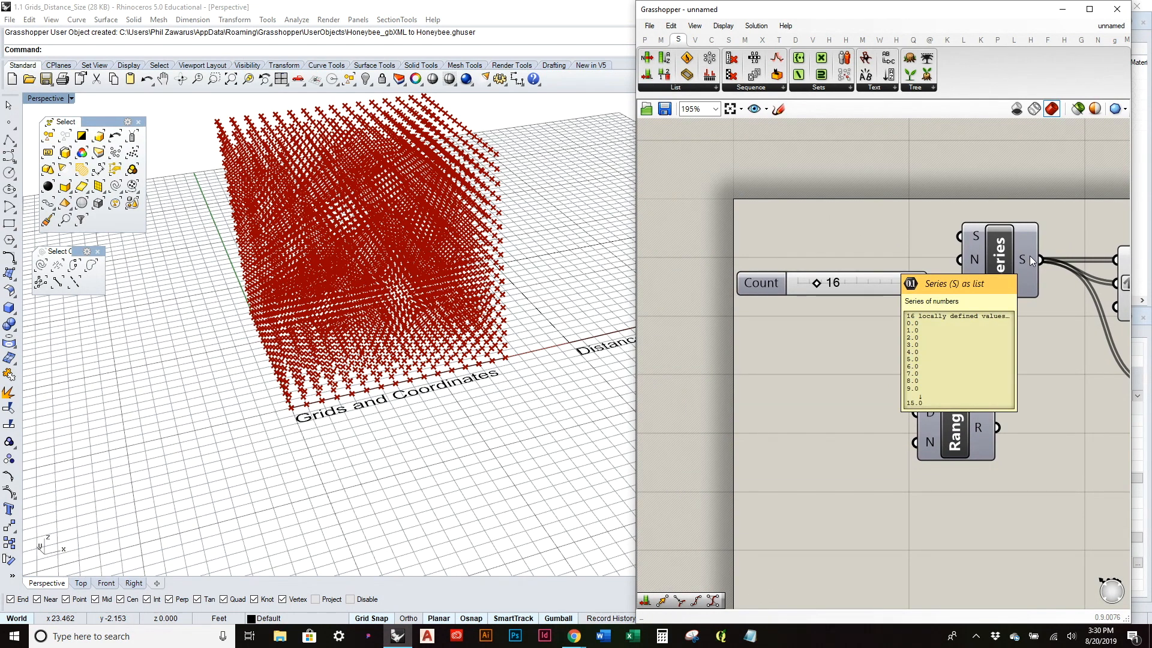
pyautogui.moveTo(979, 237)
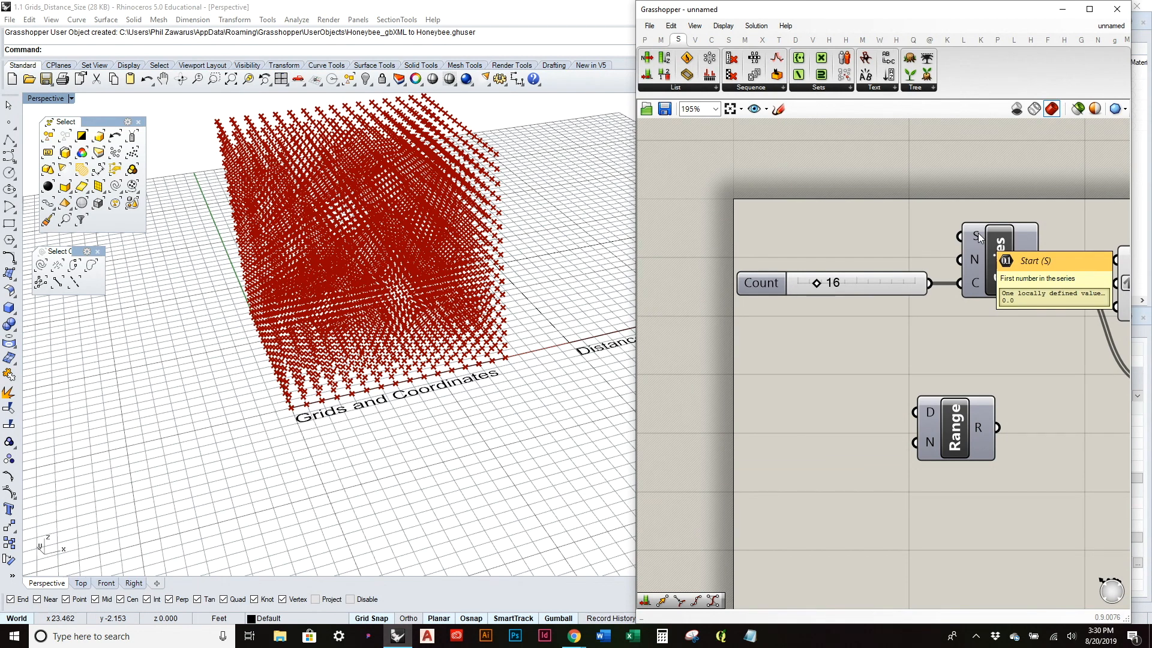
pyautogui.moveTo(976, 259)
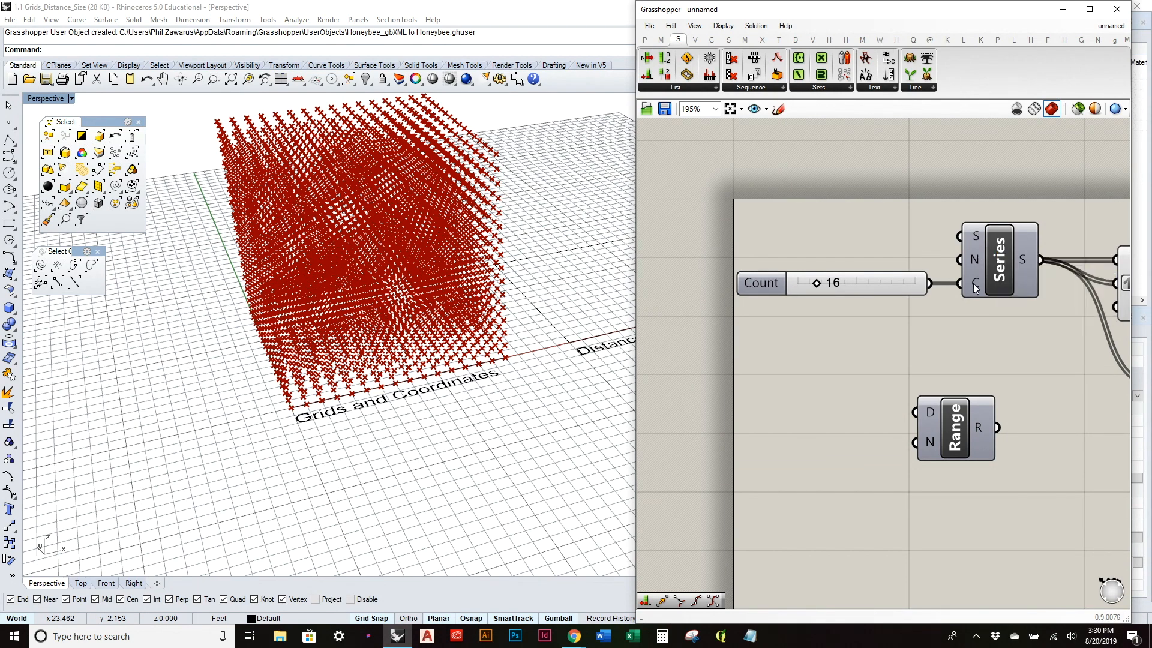
pyautogui.moveTo(974, 288)
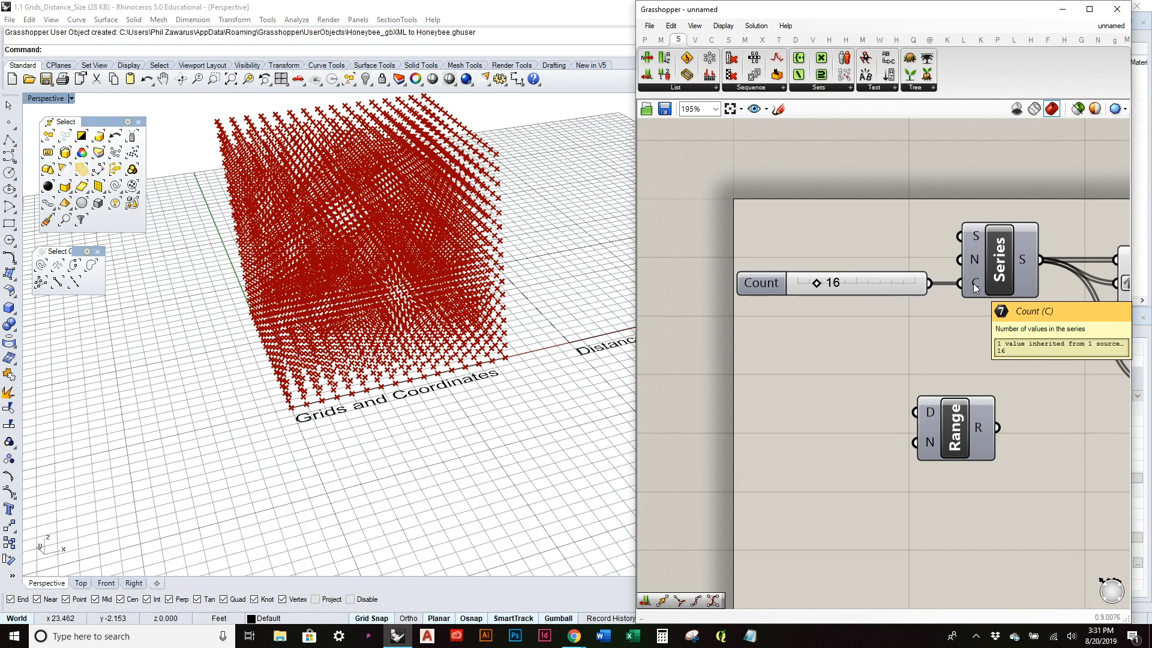
pyautogui.moveTo(960, 339); pyautogui.dragTo(873, 348, button='right')
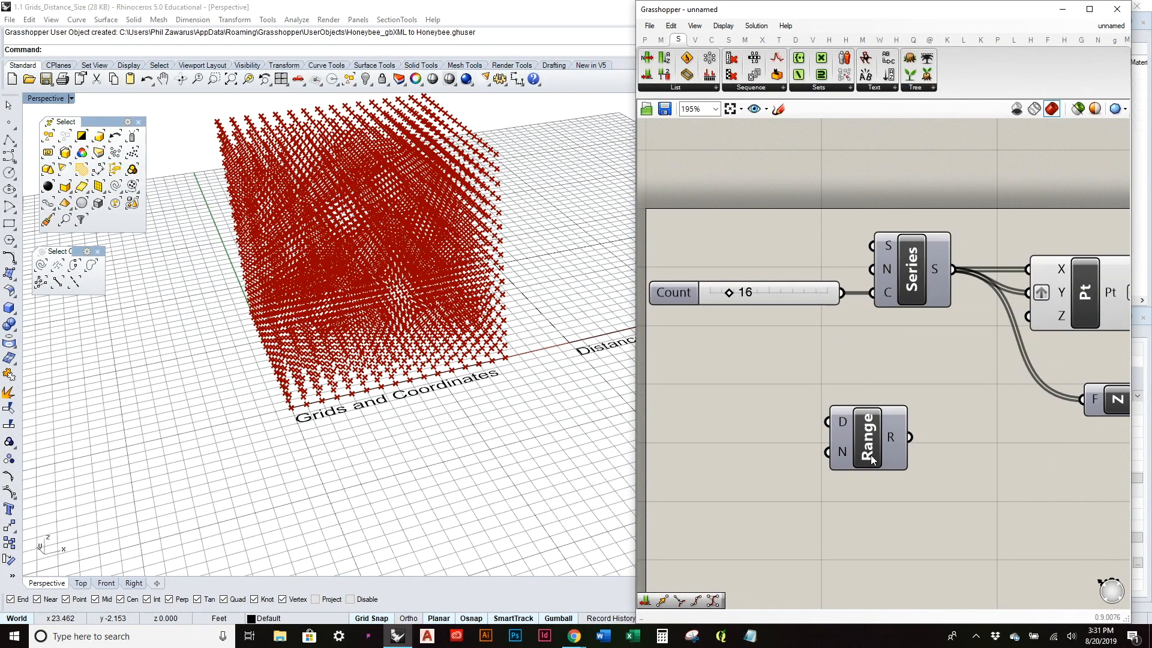
# Step: Reposition the Range component closer to the Series and connect a new number slider of 10 to its D input
pyautogui.moveTo(871, 460); pyautogui.dragTo(904, 438)
pyautogui.moveTo(874, 403)
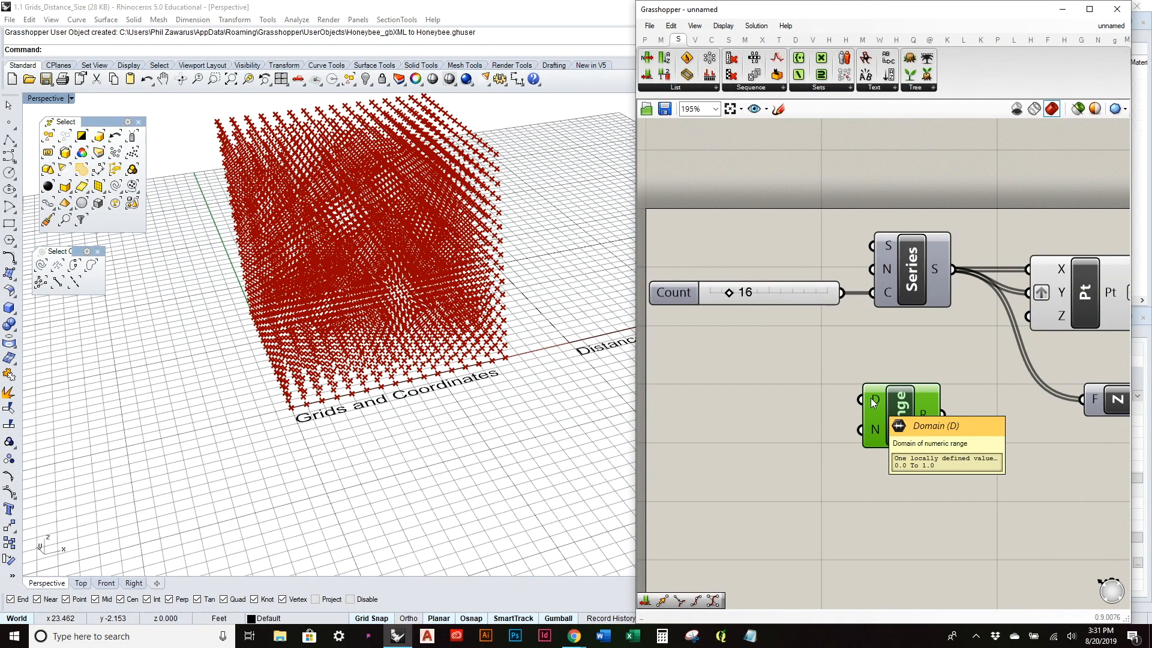
pyautogui.moveTo(797, 400); pyautogui.dragTo(894, 401, button='right')
pyautogui.doubleClick(812, 401)
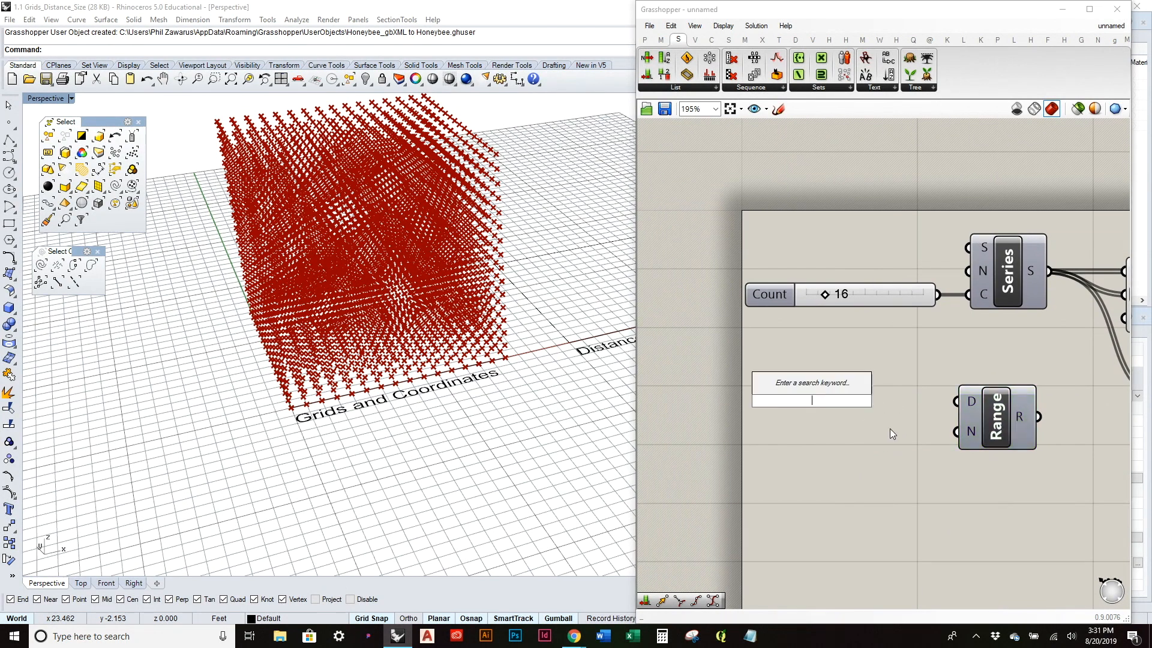
pyautogui.write('slider')
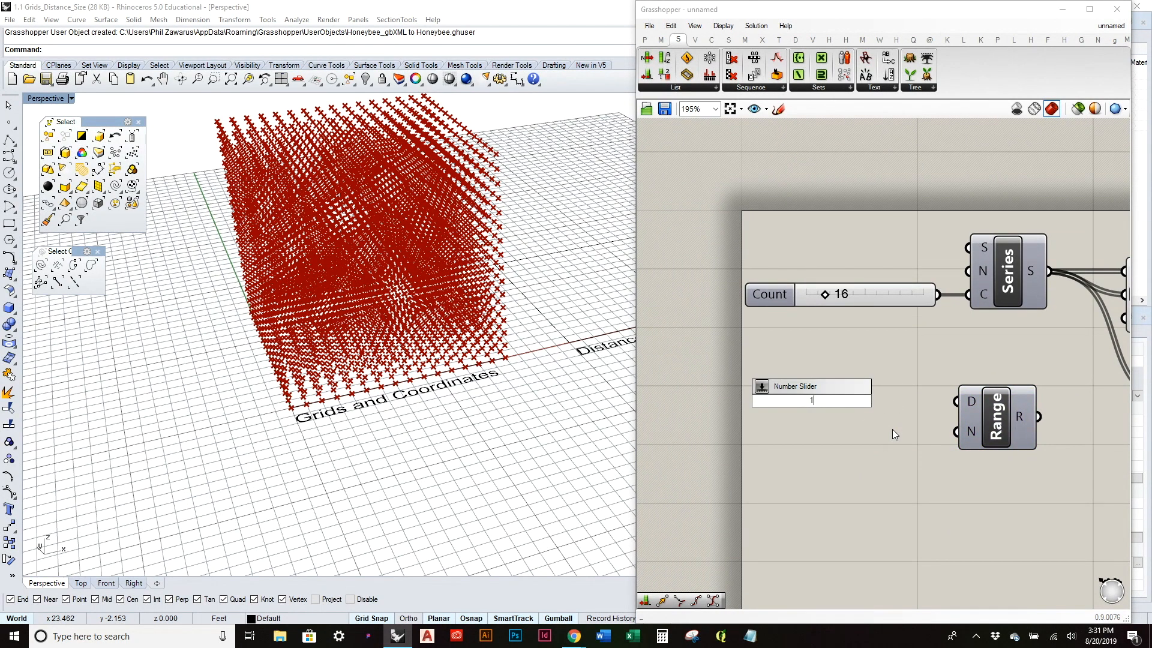
pyautogui.press('Return')
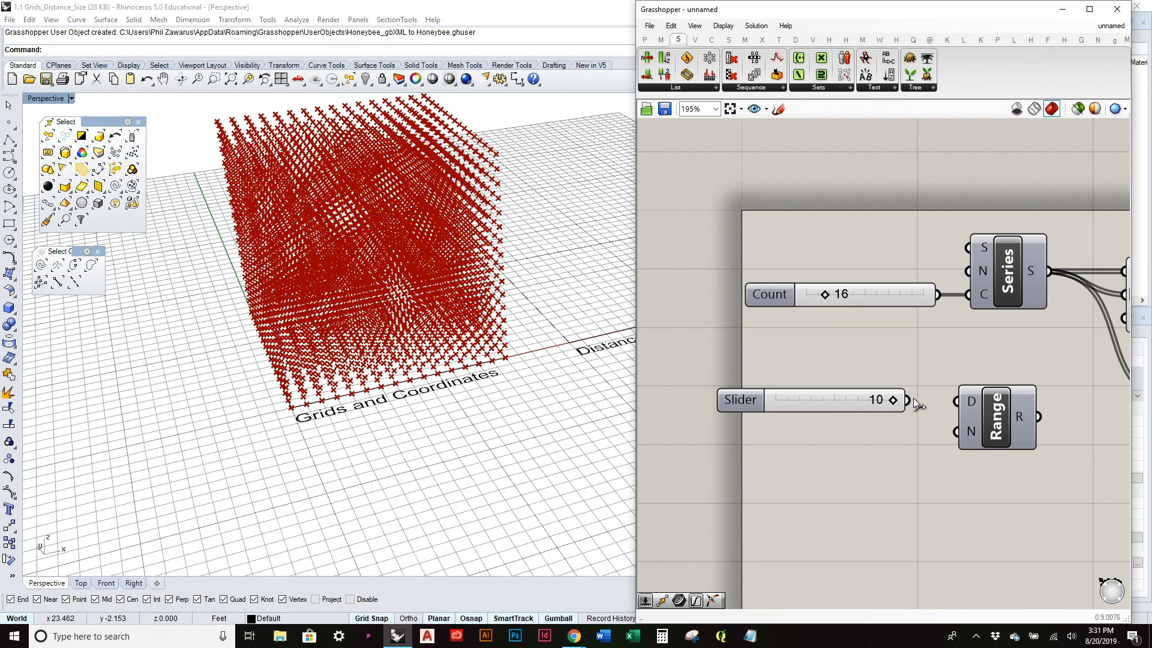
pyautogui.moveTo(907, 400); pyautogui.dragTo(962, 401)
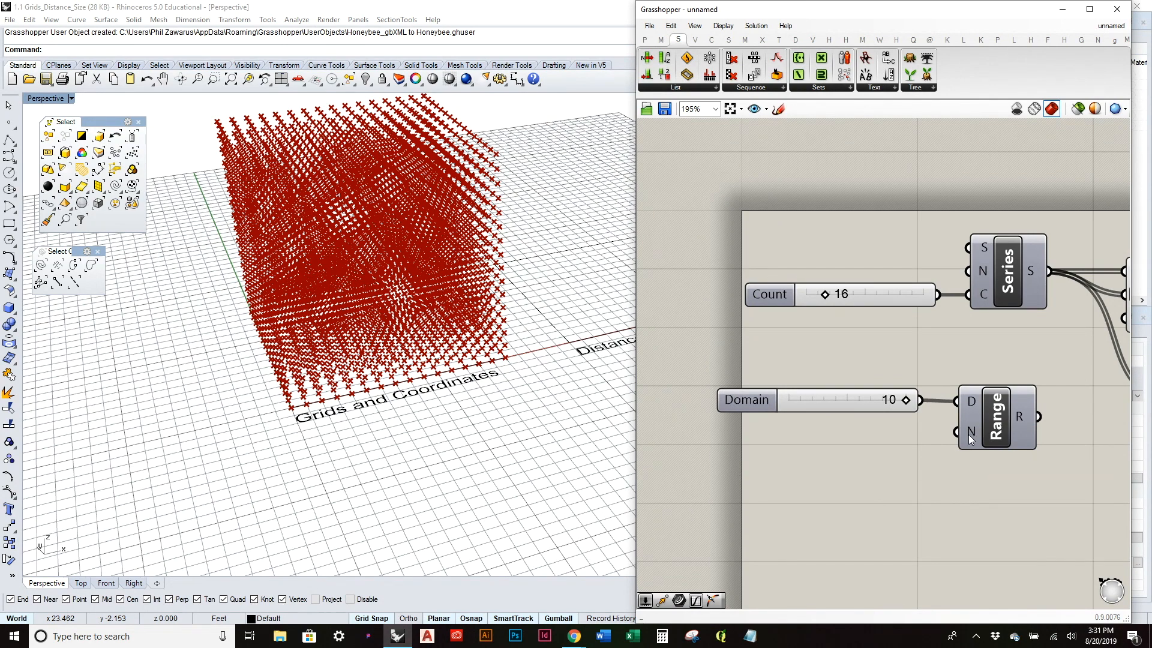
# Step: Add a number slider with value 15 and connect it to the Range component's N input
pyautogui.doubleClick(823, 456)
pyautogui.write('15')
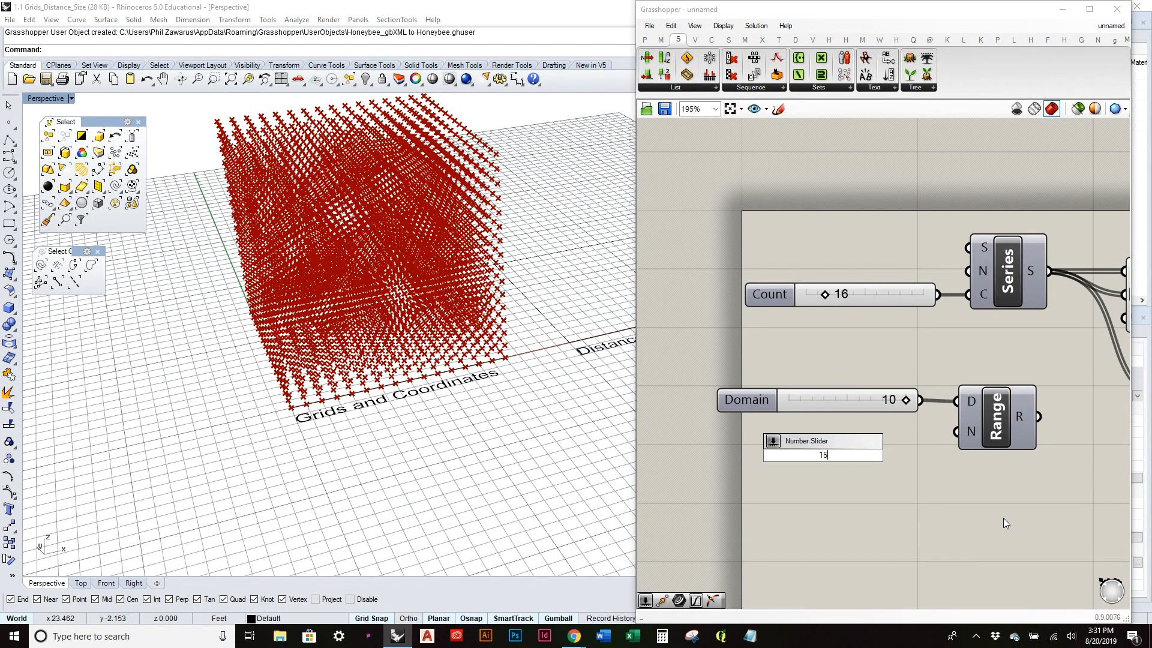
pyautogui.press('Return')
pyautogui.moveTo(940, 456); pyautogui.dragTo(956, 431)
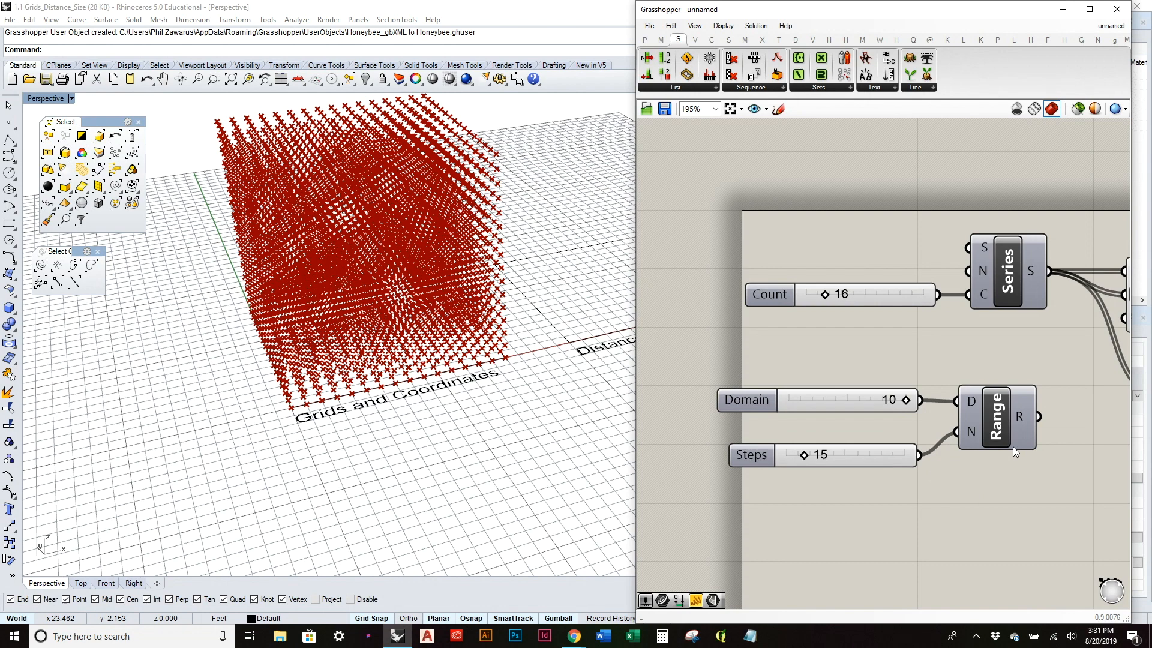
# Step: Align the Series component directly above the Range component
pyautogui.moveTo(1013, 446); pyautogui.dragTo(886, 512, button='right')
pyautogui.click(763, 512)
pyautogui.click(984, 456)
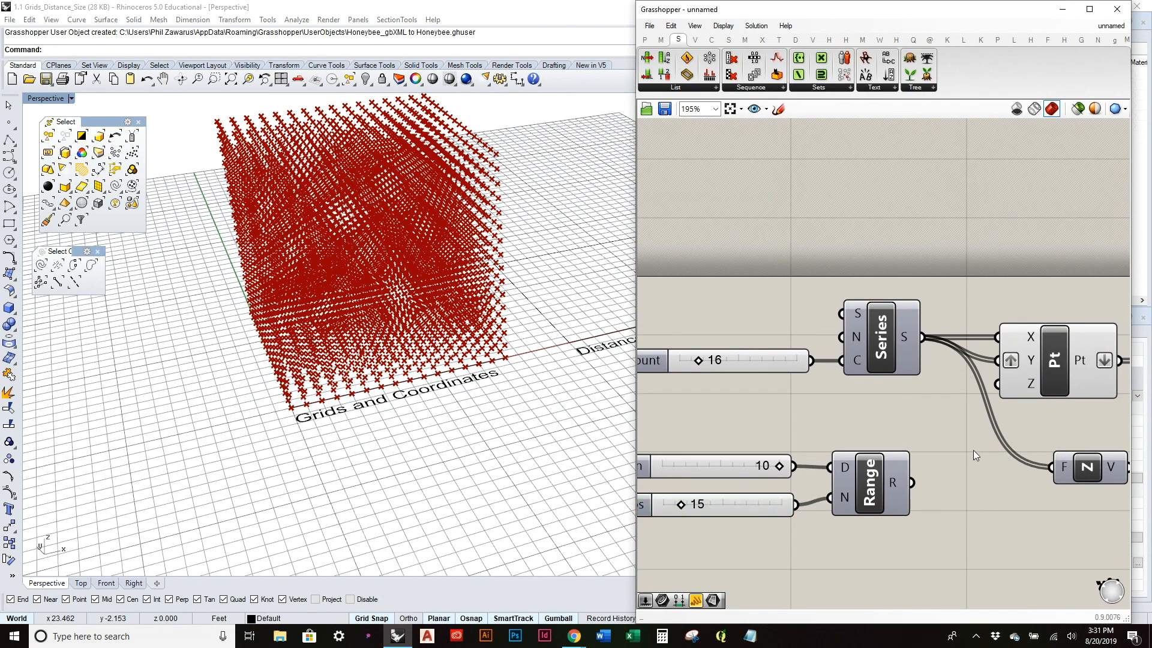
pyautogui.moveTo(971, 450); pyautogui.dragTo(918, 467, button='right')
pyautogui.moveTo(911, 422); pyautogui.dragTo(971, 414, button='right')
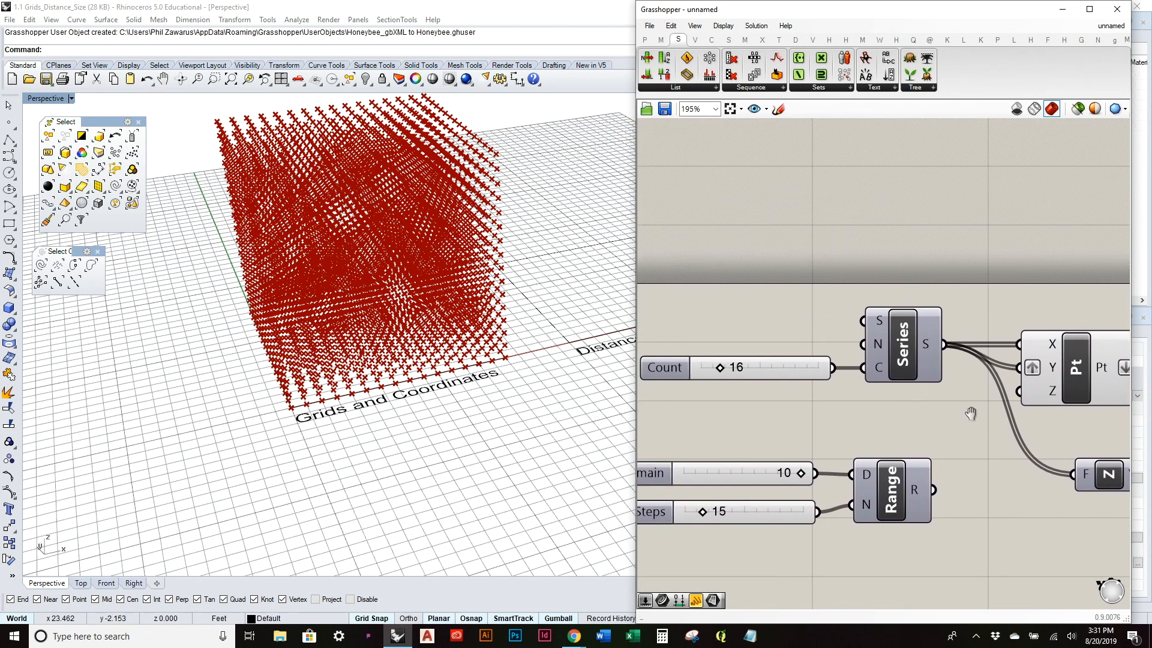
pyautogui.scroll(-2, 864, 415)
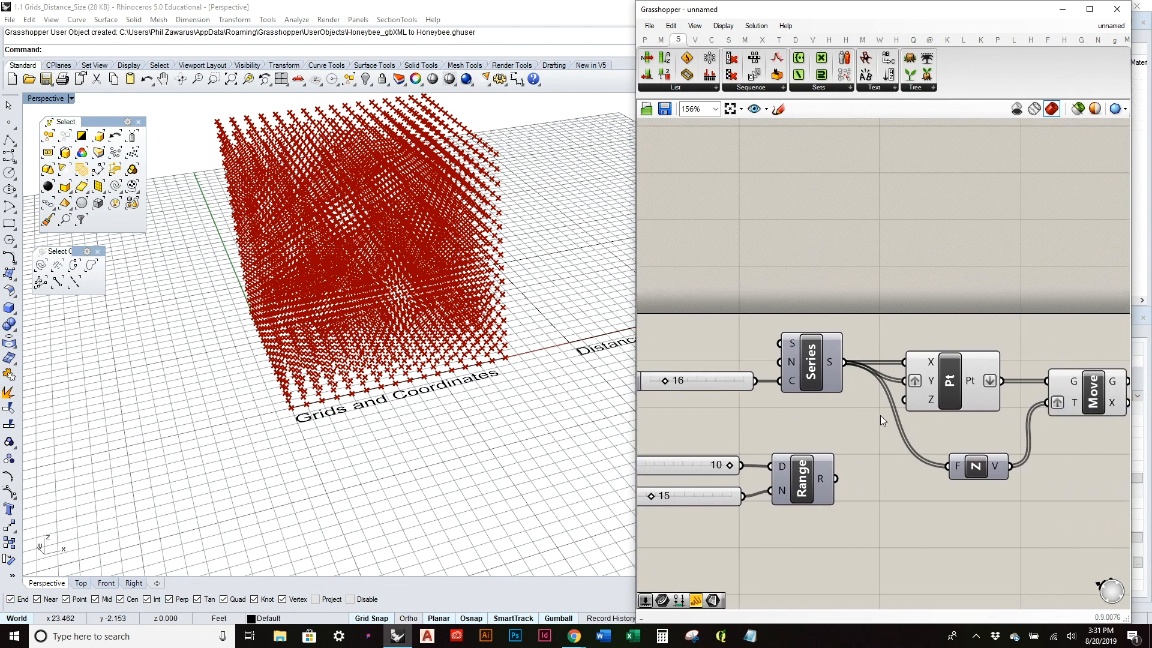
pyautogui.moveTo(824, 365); pyautogui.dragTo(815, 365)
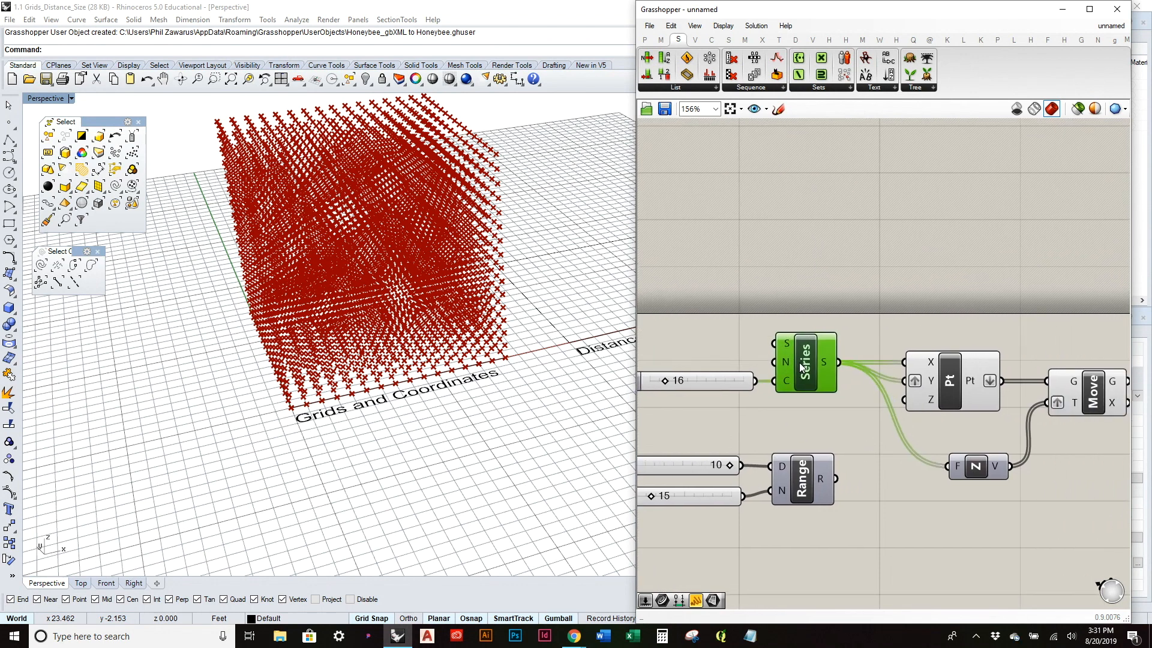
# Step: Replace the Series connections by wiring the Range's R output to Construct Point's X and Y and Unit Z's F
pyautogui.click(807, 493)
pyautogui.moveTo(836, 478); pyautogui.dragTo(904, 362)
pyautogui.moveTo(834, 479); pyautogui.dragTo(894, 390)
pyautogui.moveTo(836, 478); pyautogui.dragTo(949, 467)
# Step: Examine the spacing and overall extent of the Range-driven point grid in the Perspective viewport
pyautogui.moveTo(373, 360); pyautogui.dragTo(384, 401, button='right')
pyautogui.scroll(3, 273, 411)
pyautogui.scroll(2, 273, 411)
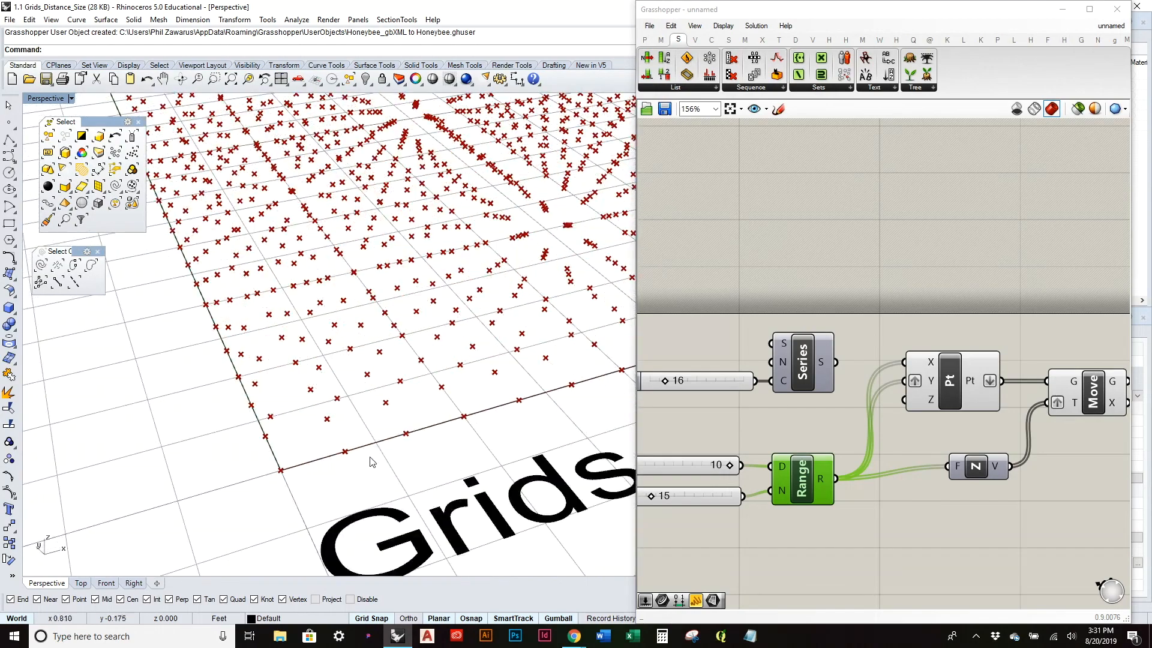
pyautogui.scroll(-5, 292, 457)
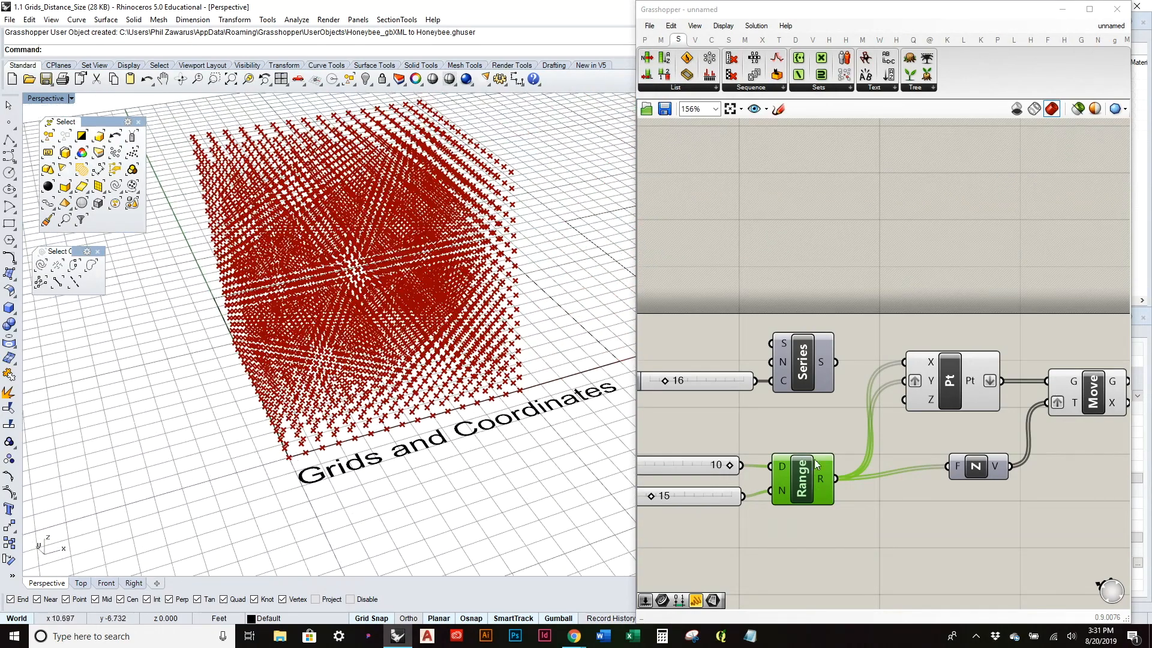
pyautogui.moveTo(813, 459); pyautogui.dragTo(904, 453, button='right')
pyautogui.moveTo(340, 419); pyautogui.dragTo(354, 412, button='right')
pyautogui.scroll(-2, 456, 368)
pyautogui.moveTo(456, 370); pyautogui.dragTo(475, 352, button='right')
# Step: Reduce the Range's Steps slider to 2, view the coarser grid, and set the slider to 10
pyautogui.moveTo(741, 488); pyautogui.dragTo(731, 492)
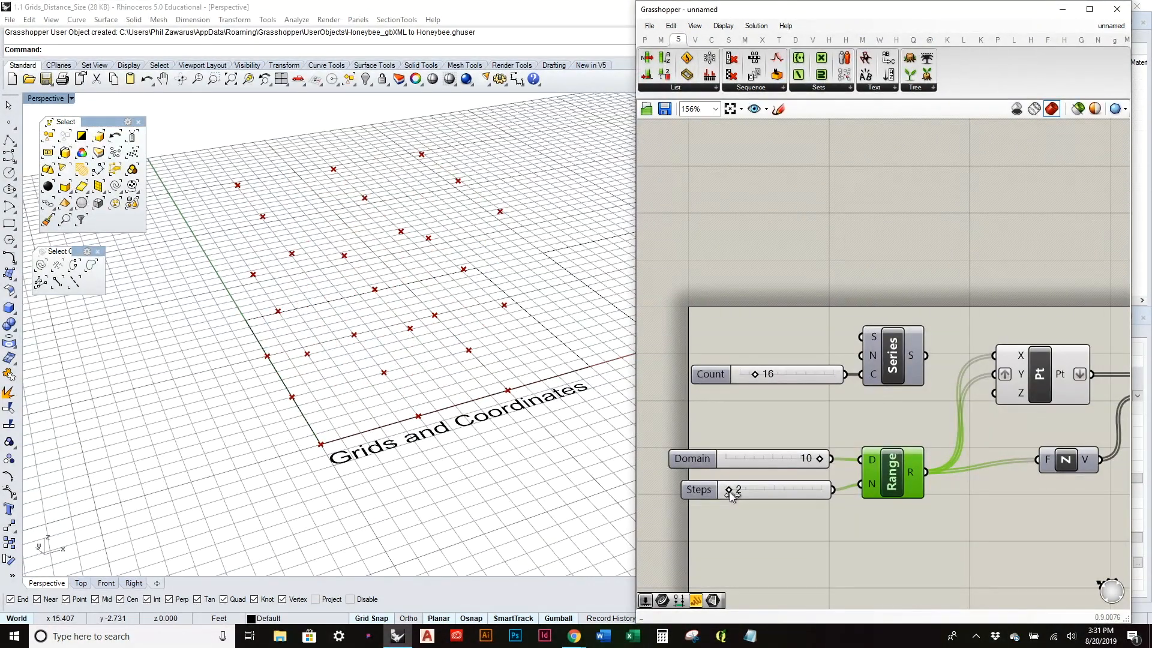
pyautogui.moveTo(534, 419)
pyautogui.mouseDown(button='right')
pyautogui.moveTo(450, 414)
pyautogui.moveTo(519, 419)
pyautogui.mouseUp(button='right')
pyautogui.moveTo(732, 493); pyautogui.dragTo(736, 490)
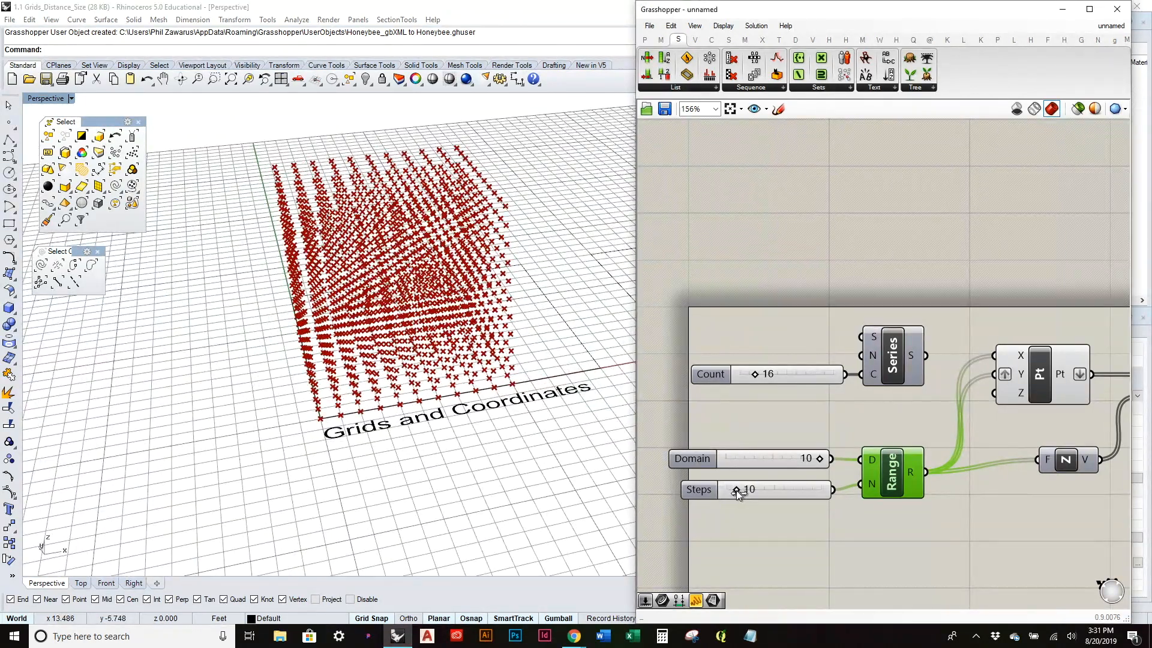
# Step: Raise the Domain slider's maximum to 20, set the slider to 15, and view the enlarged point grid
pyautogui.doubleClick(696, 458)
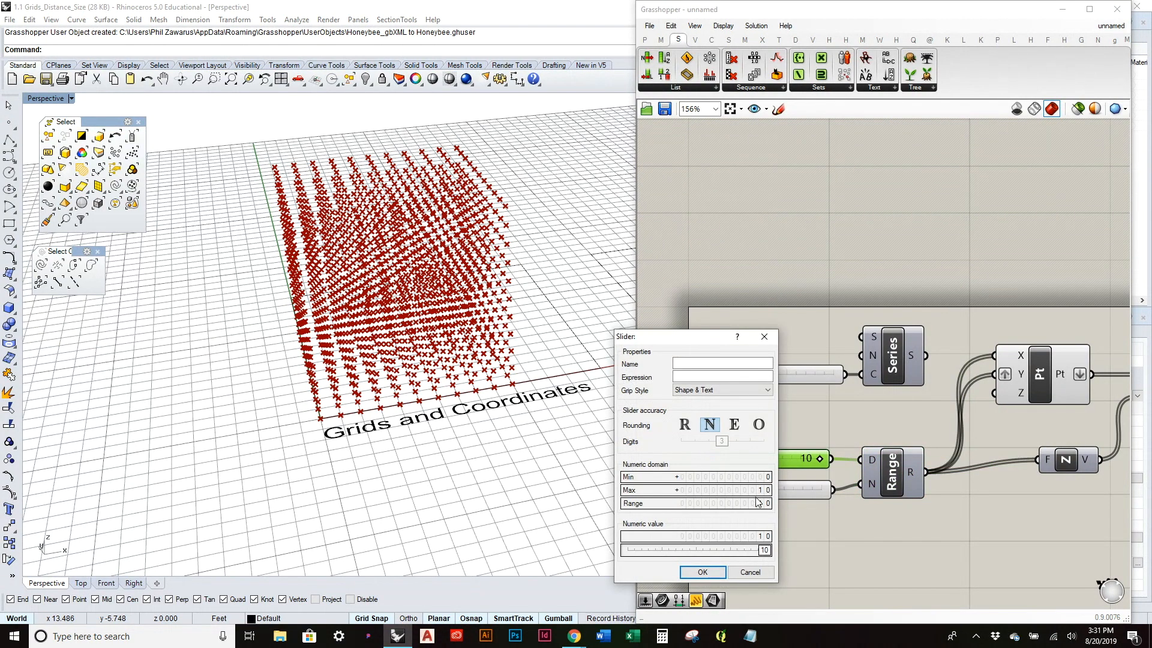
pyautogui.scroll(1, 760, 492)
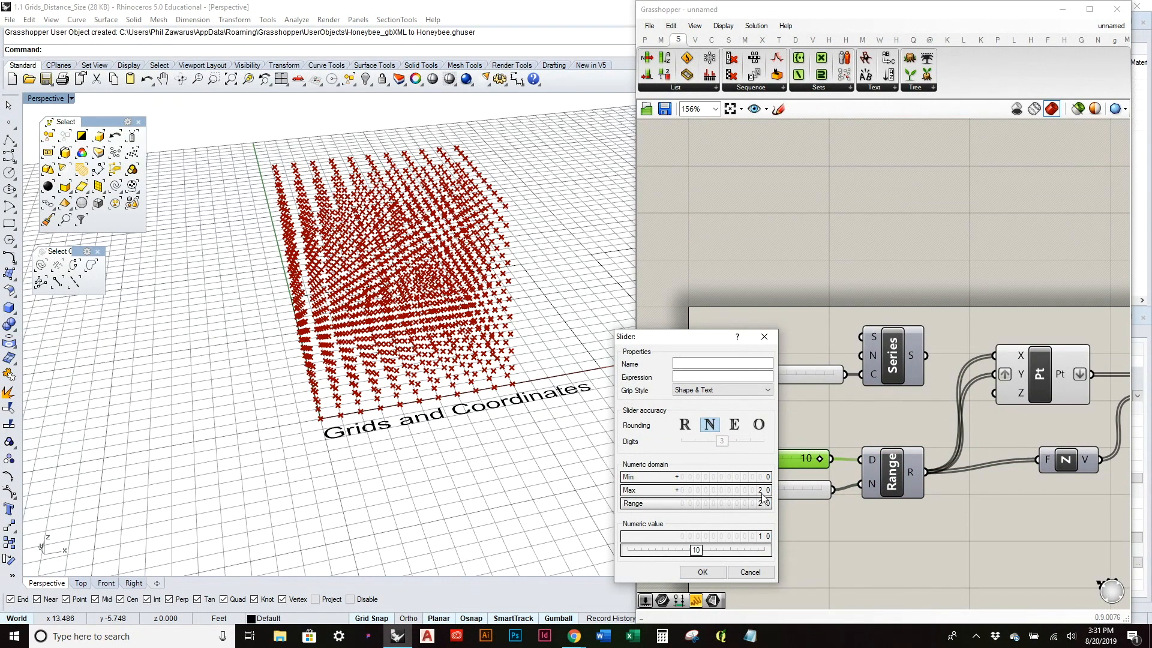
pyautogui.click(702, 572)
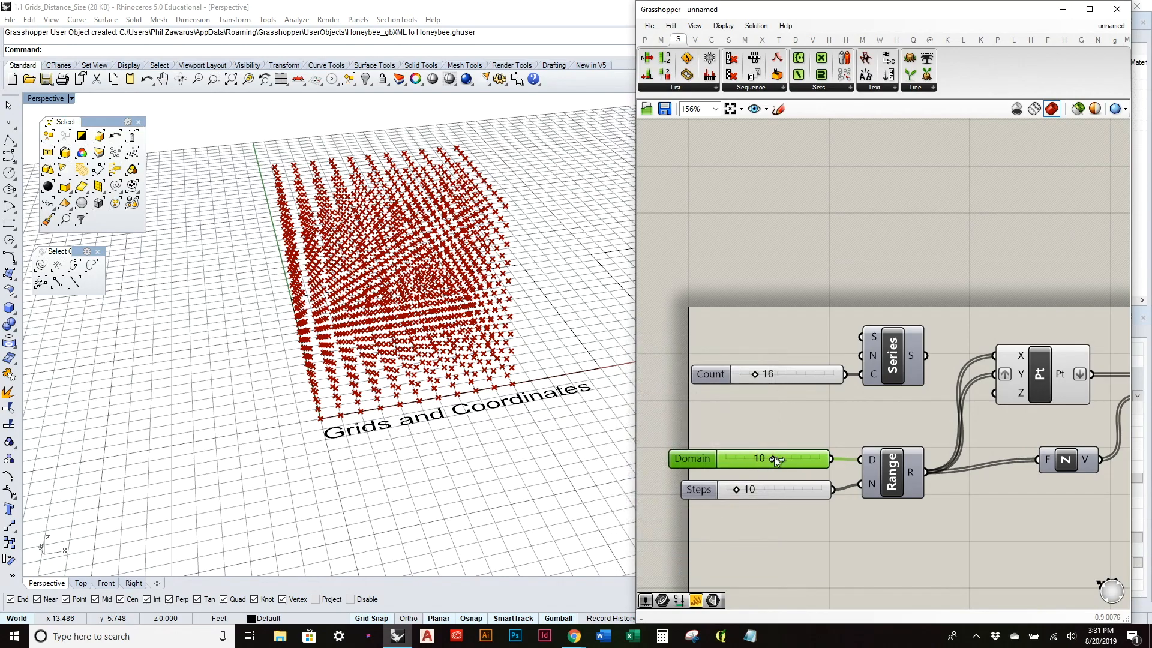
pyautogui.moveTo(771, 462); pyautogui.dragTo(797, 459)
pyautogui.scroll(-5, 530, 403)
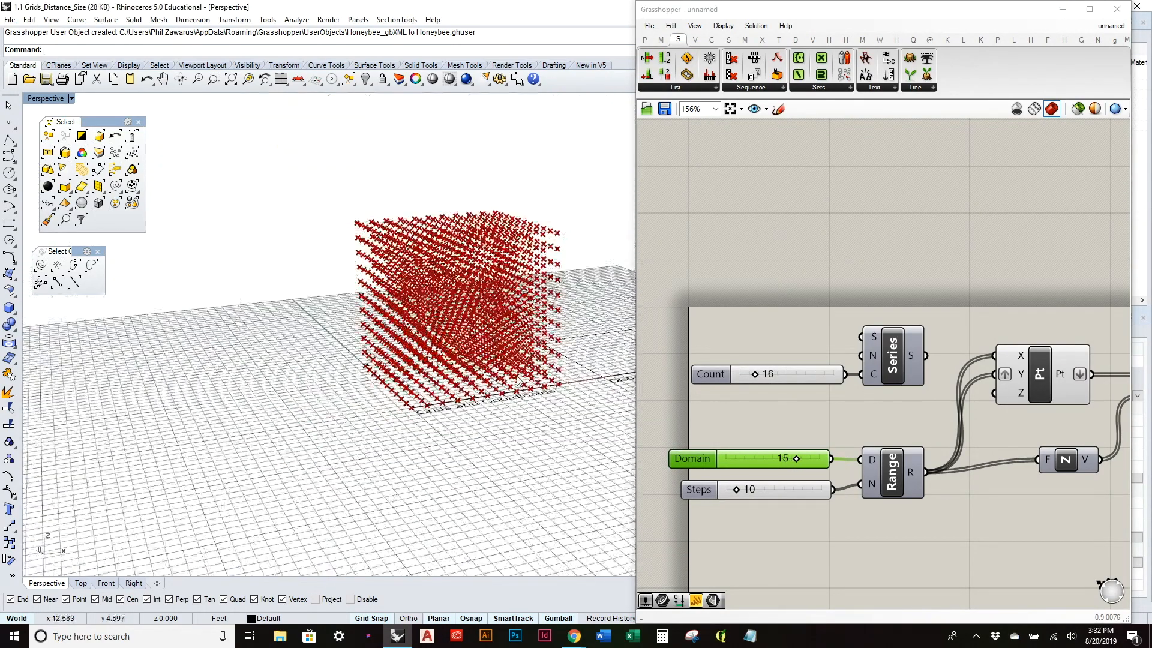
pyautogui.moveTo(530, 403); pyautogui.dragTo(530, 371, button='right')
# Step: Raise the Range's Steps slider to 42 and 55, examining the density of the point grid up close
pyautogui.moveTo(734, 489); pyautogui.dragTo(764, 488)
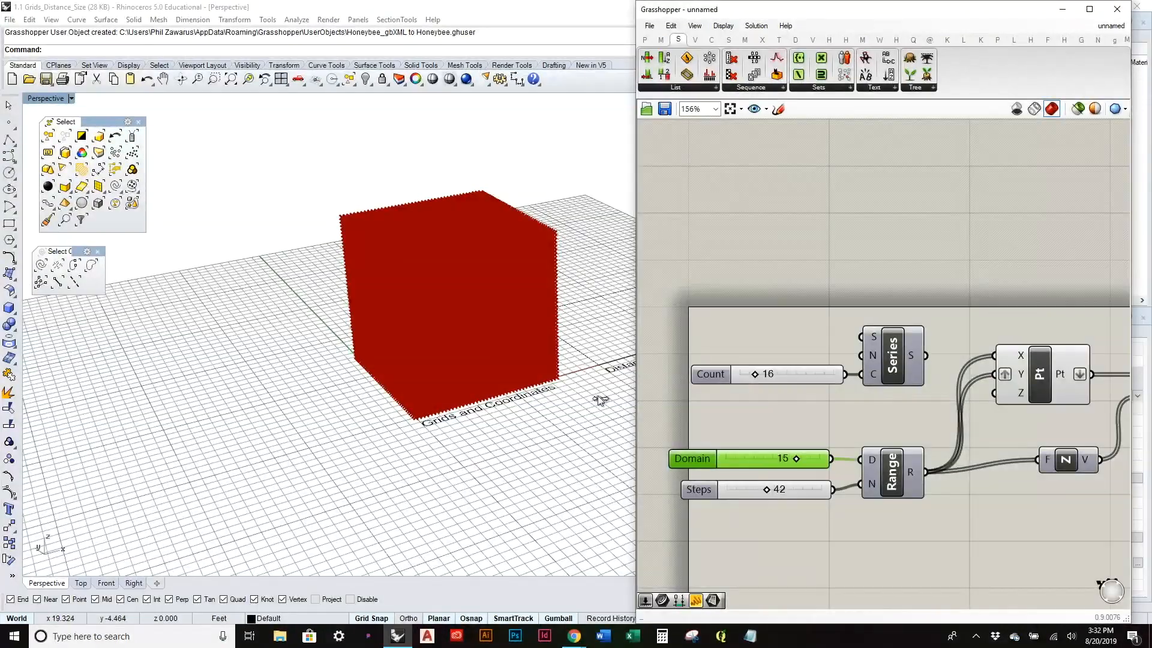
pyautogui.scroll(2, 516, 337)
pyautogui.scroll(10, 516, 337)
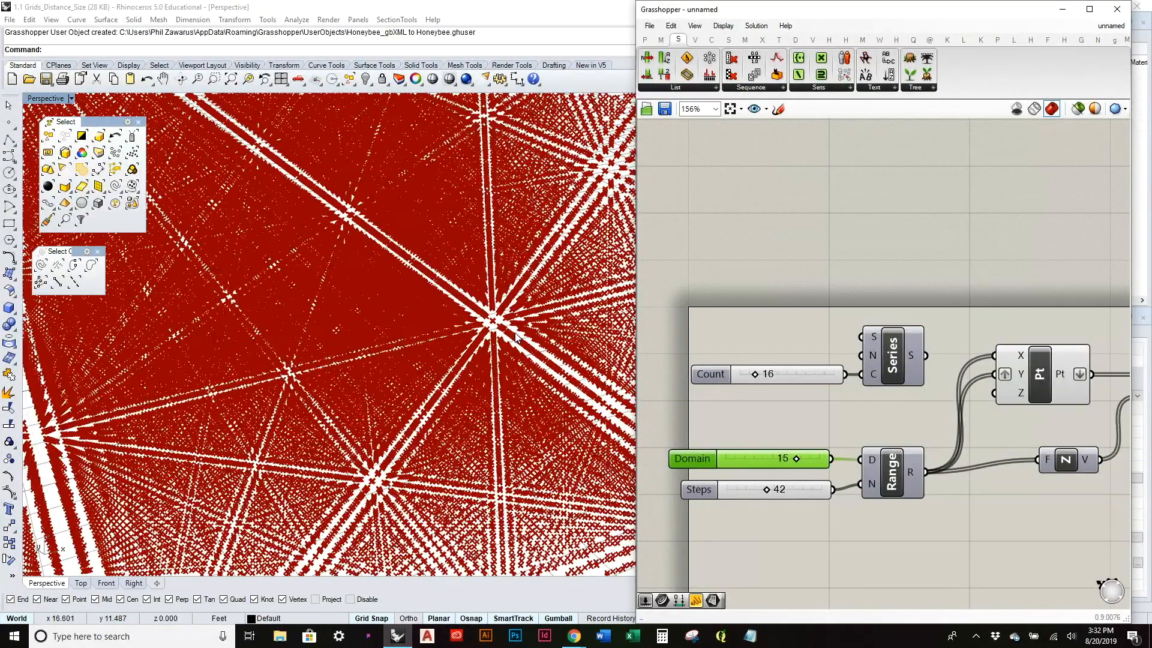
pyautogui.scroll(5, 546, 372)
pyautogui.moveTo(767, 489); pyautogui.dragTo(790, 493)
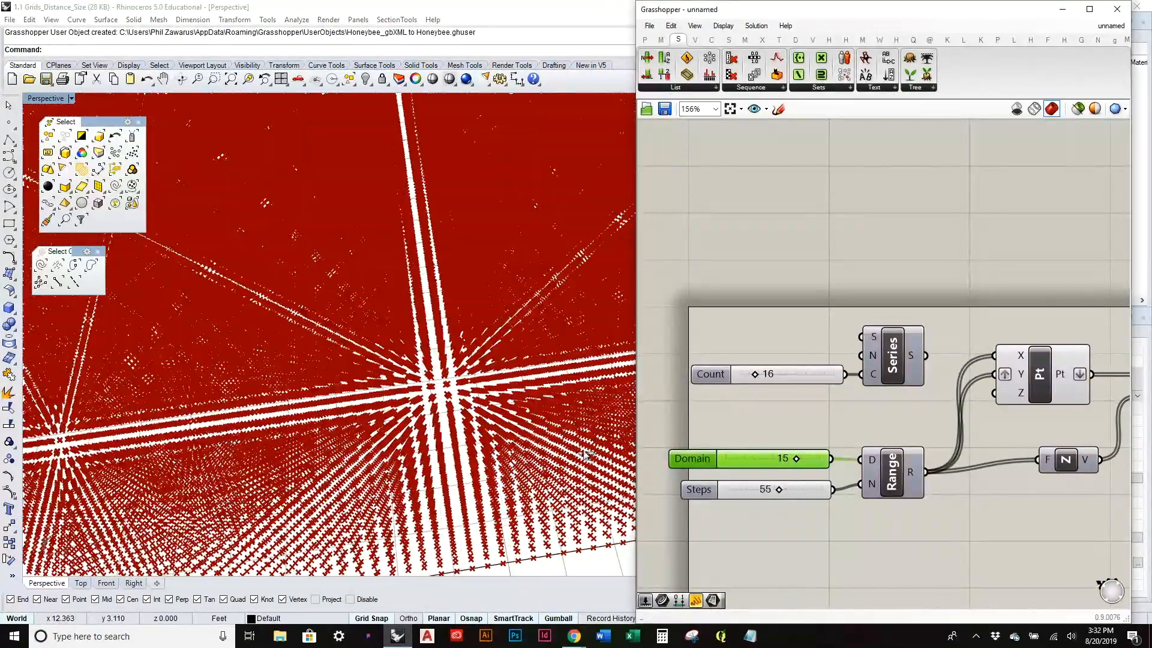
pyautogui.scroll(-6, 397, 393)
pyautogui.moveTo(396, 393); pyautogui.dragTo(450, 319, button='right')
pyautogui.scroll(-6, 450, 318)
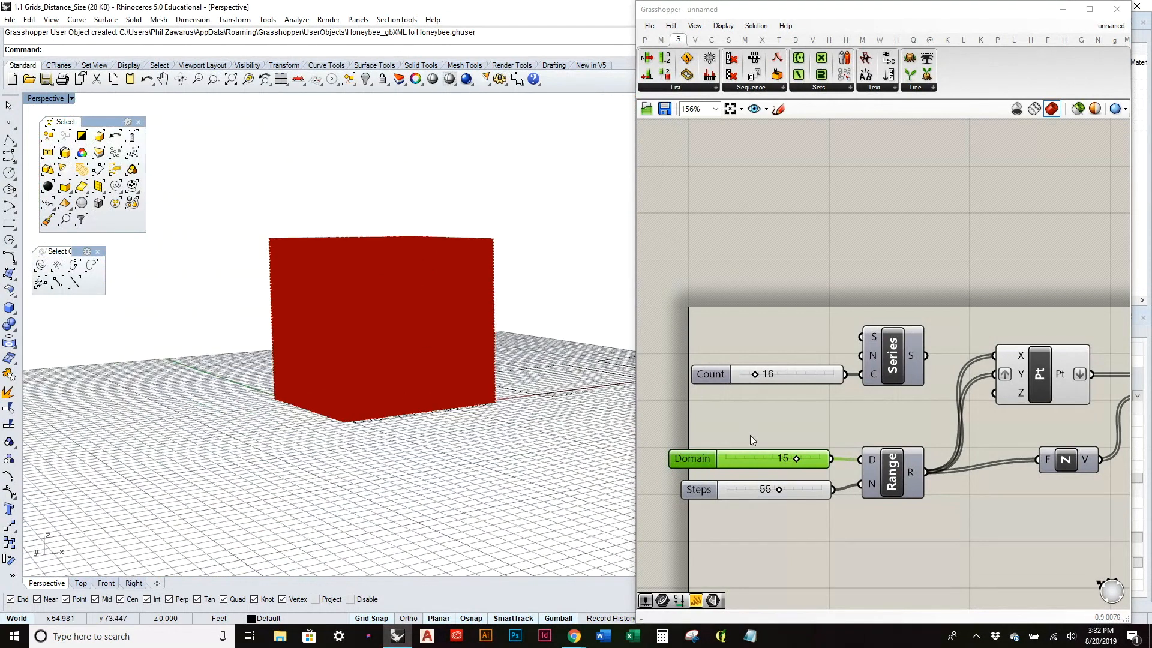
# Step: Set the Range's Steps slider to 10 and view the whole point grid from several angles
pyautogui.click(780, 491)
pyautogui.moveTo(761, 493); pyautogui.dragTo(737, 502)
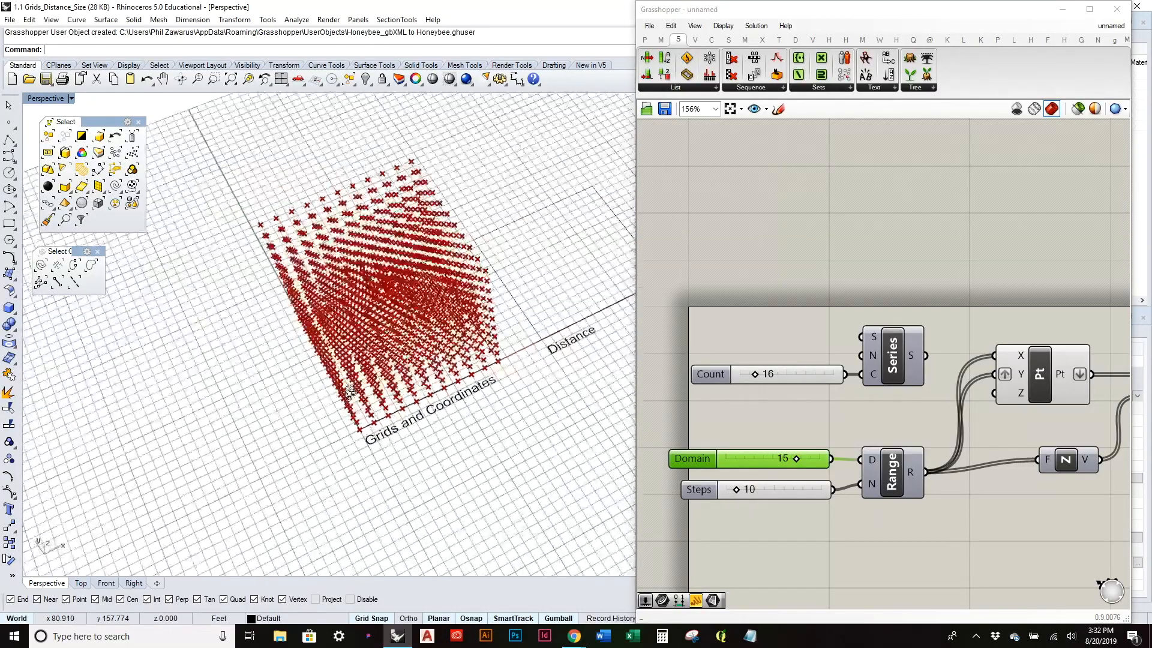
pyautogui.moveTo(368, 340); pyautogui.dragTo(350, 343, button='right')
pyautogui.scroll(-4, 350, 300)
pyautogui.moveTo(539, 334); pyautogui.dragTo(425, 356, button='right')
pyautogui.keyDown('shift'); pyautogui.moveTo(480, 329); pyautogui.dragTo(555, 361, button='right'); pyautogui.keyUp('shift')
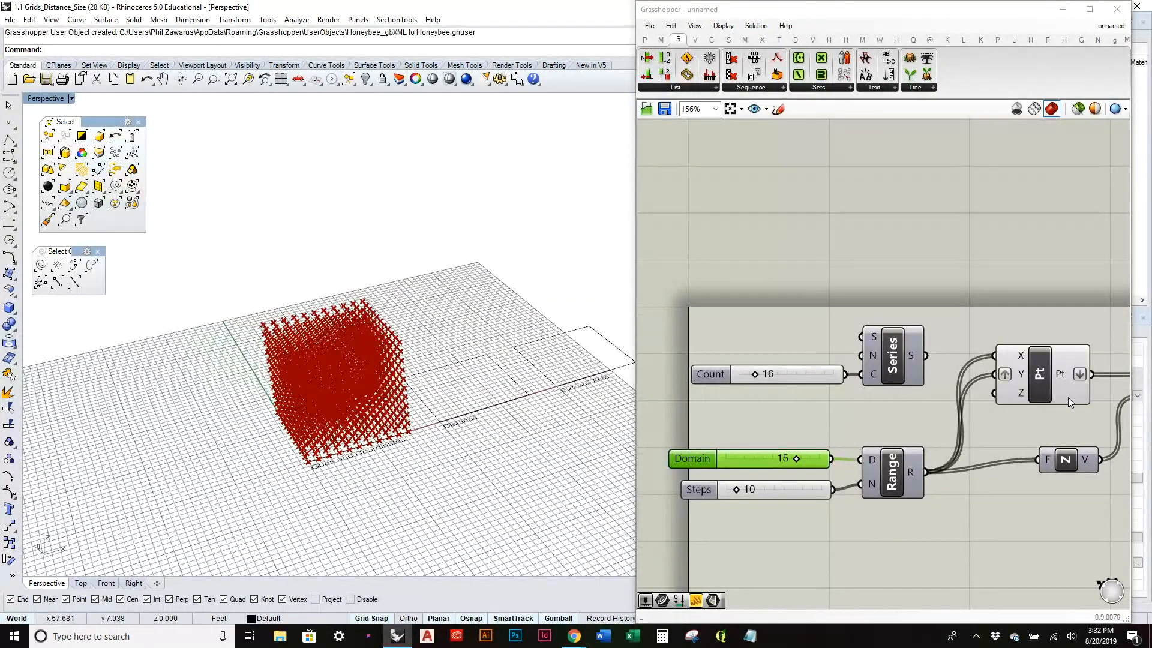
# Step: Delete the unused Series component together with its Count slider
pyautogui.moveTo(1067, 397); pyautogui.dragTo(894, 389, button='right')
pyautogui.scroll(-2, 896, 387)
pyautogui.moveTo(771, 398); pyautogui.dragTo(700, 320)
pyautogui.press('Delete')
pyautogui.moveTo(718, 296); pyautogui.dragTo(783, 266, button='right')
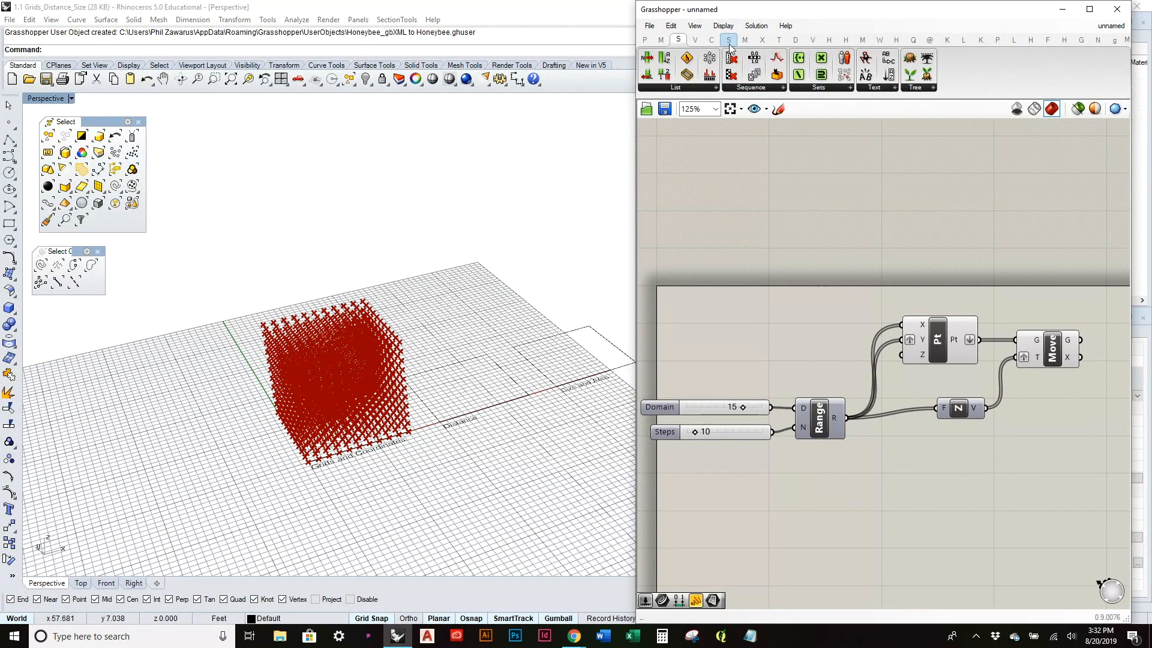
# Step: Add a Rectangular grid component to the canvas below the Range definition
pyautogui.click(699, 42)
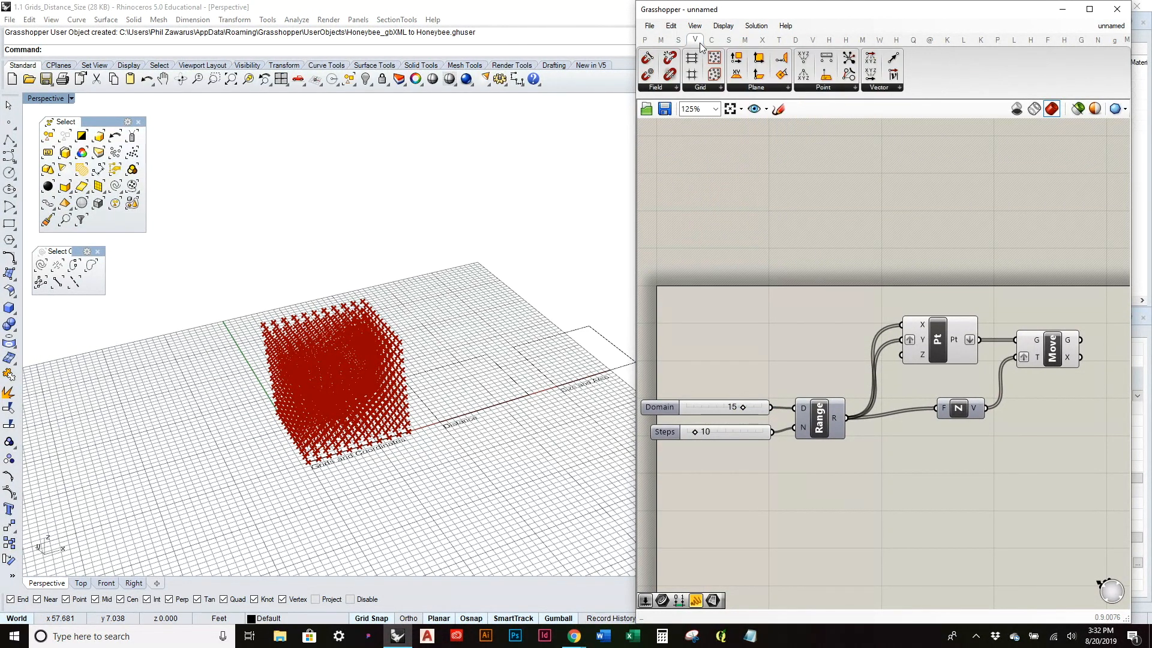
pyautogui.click(703, 88)
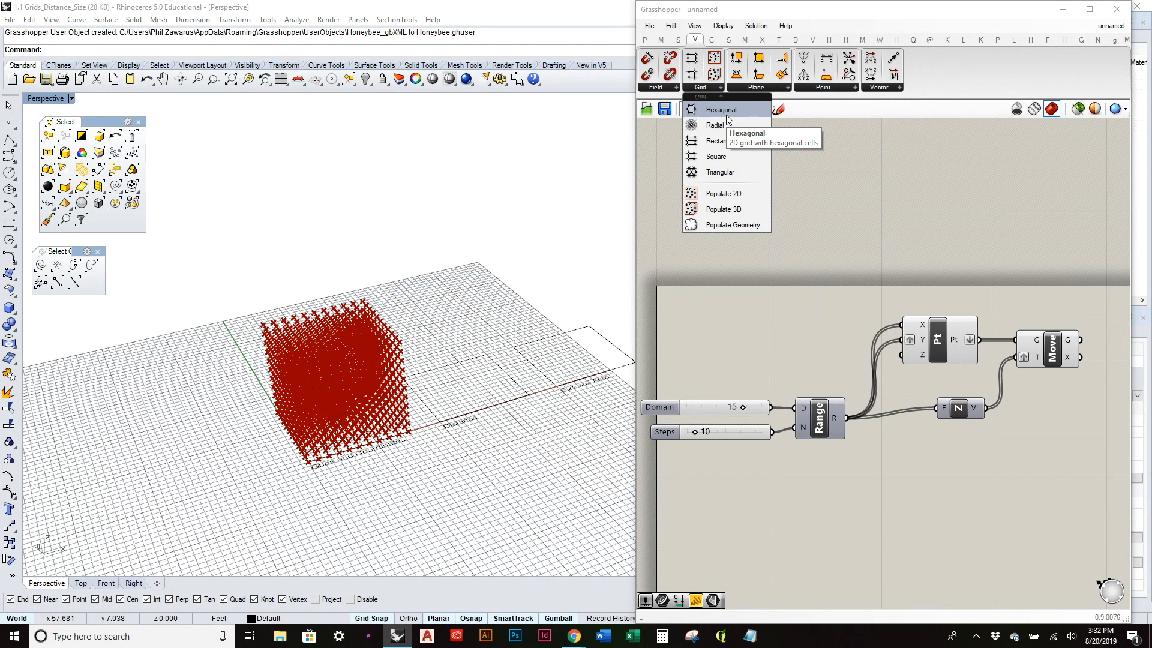
pyautogui.click(703, 88)
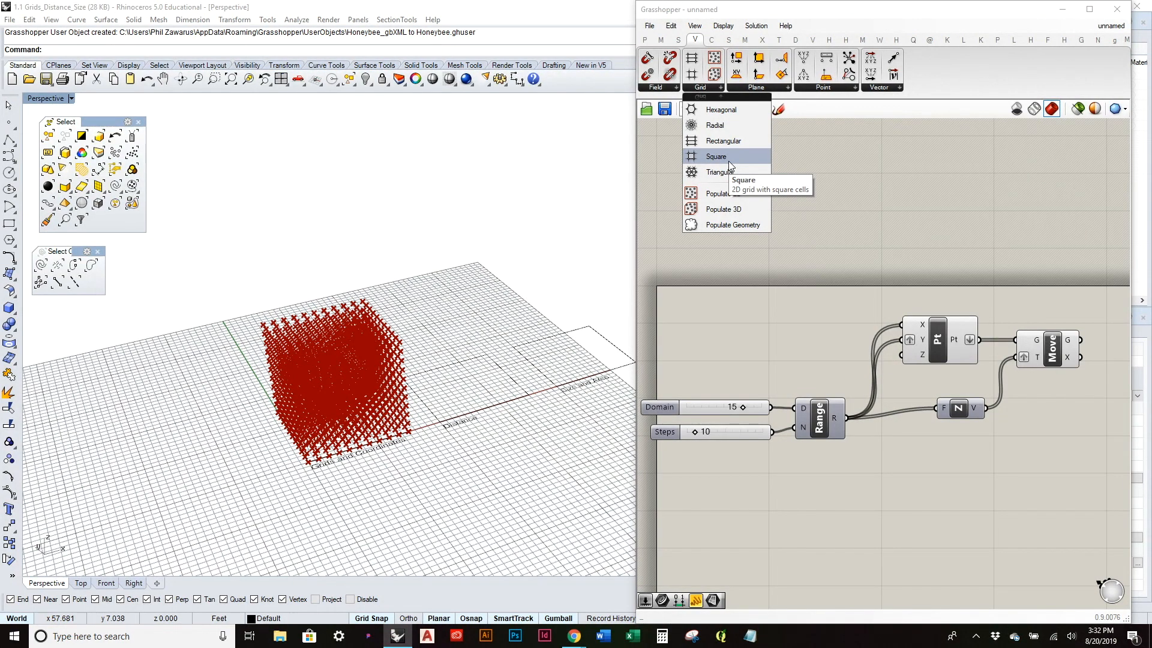
pyautogui.click(730, 142)
pyautogui.click(768, 551)
# Step: Turn off the preview of the whole Range-driven point grid definition
pyautogui.moveTo(1091, 459); pyautogui.dragTo(670, 294)
pyautogui.press('space')
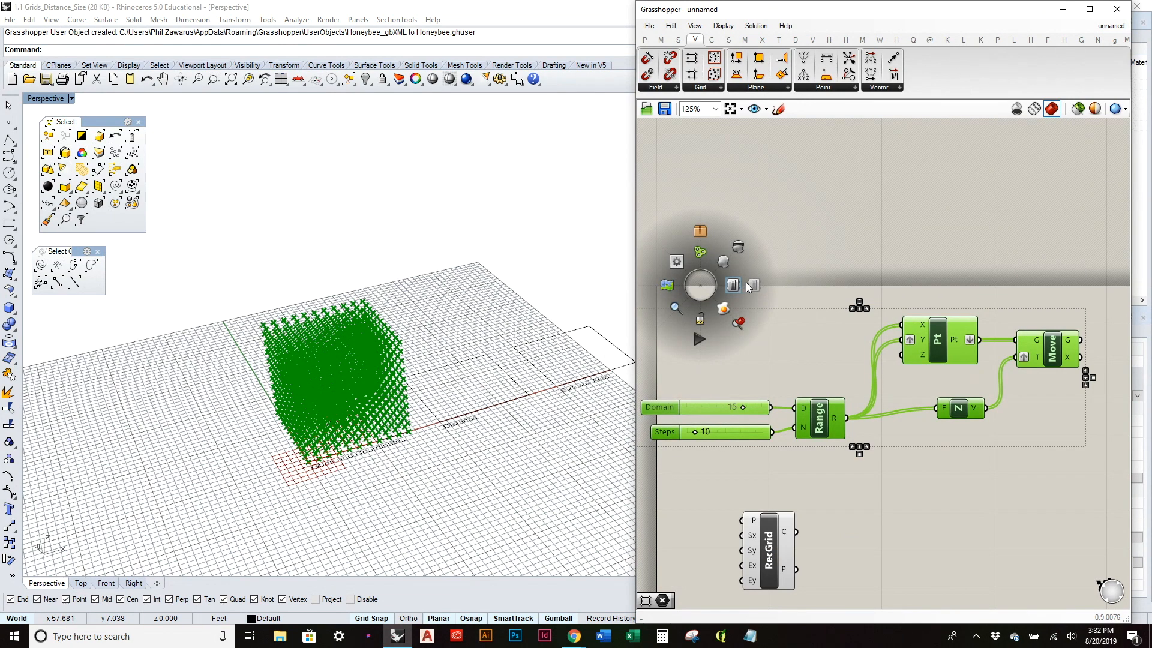
pyautogui.click(737, 248)
pyautogui.click(803, 326)
pyautogui.moveTo(804, 326); pyautogui.dragTo(853, 176, button='right')
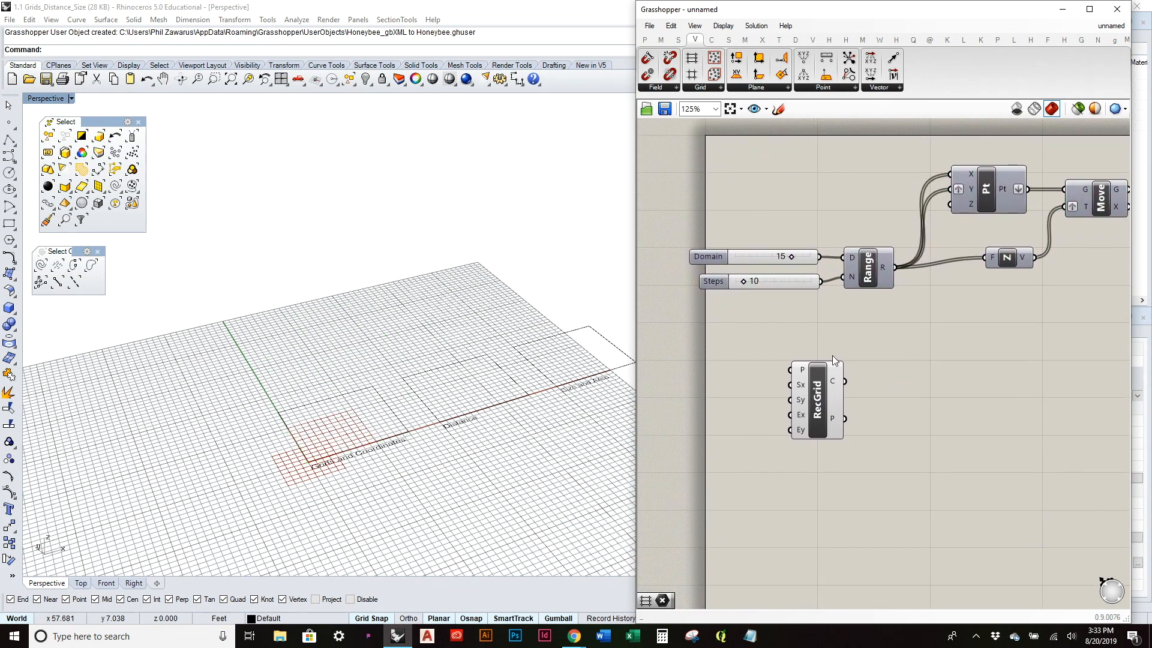
# Step: Shift RecGrid away from the canvas edge, then examine its default grid in Perspective and its plane and Size X inputs
pyautogui.moveTo(820, 396); pyautogui.dragTo(887, 396)
pyautogui.scroll(6, 482, 413)
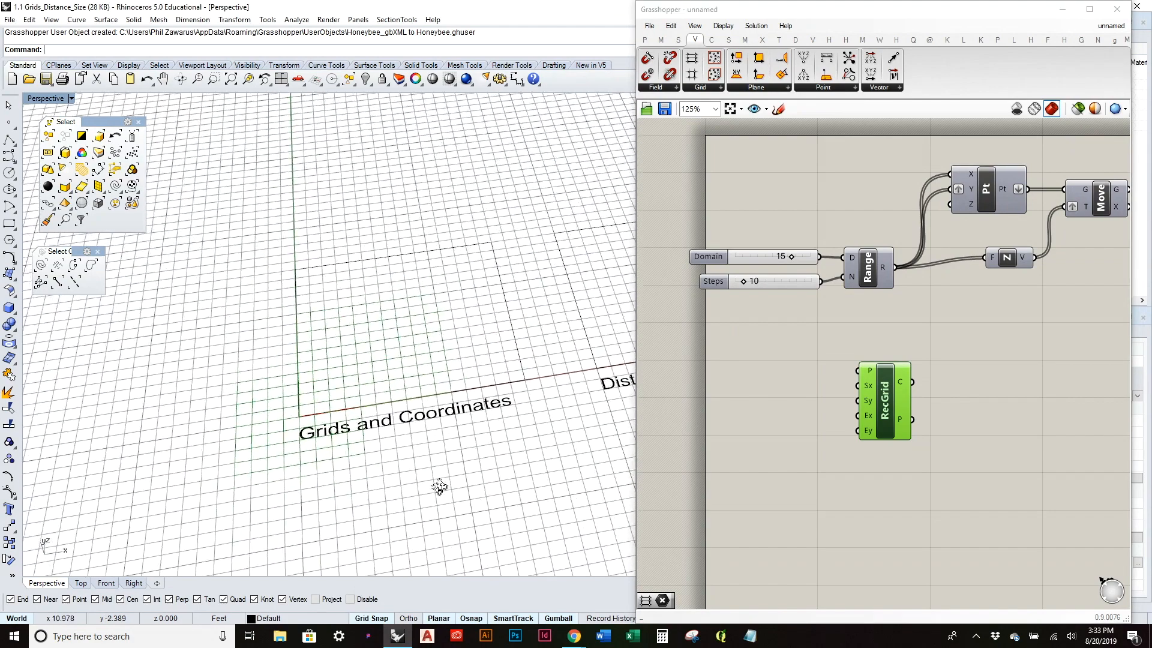
pyautogui.scroll(4, 443, 499)
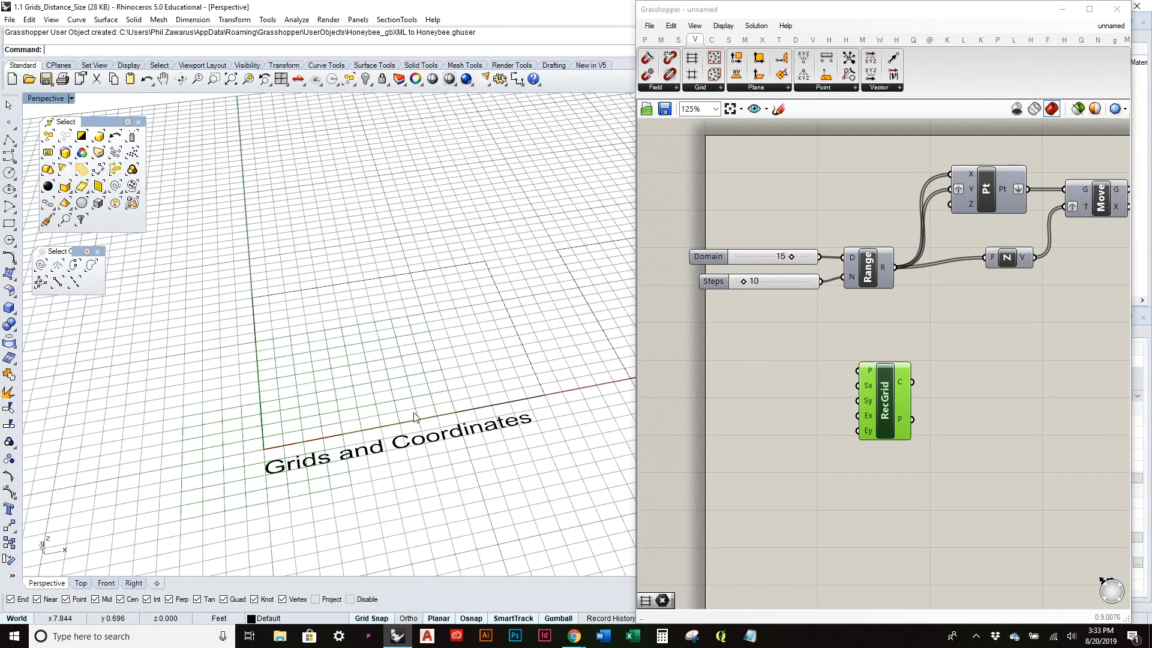
pyautogui.scroll(3, 420, 414)
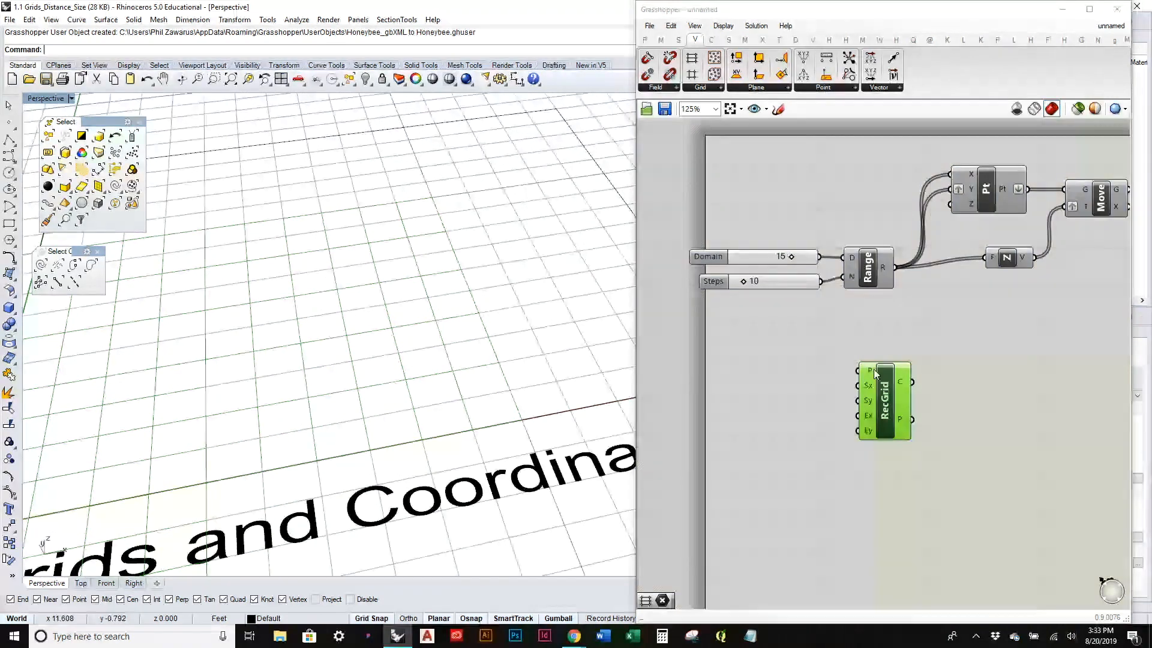
pyautogui.moveTo(873, 368)
pyautogui.scroll(-5, 356, 421)
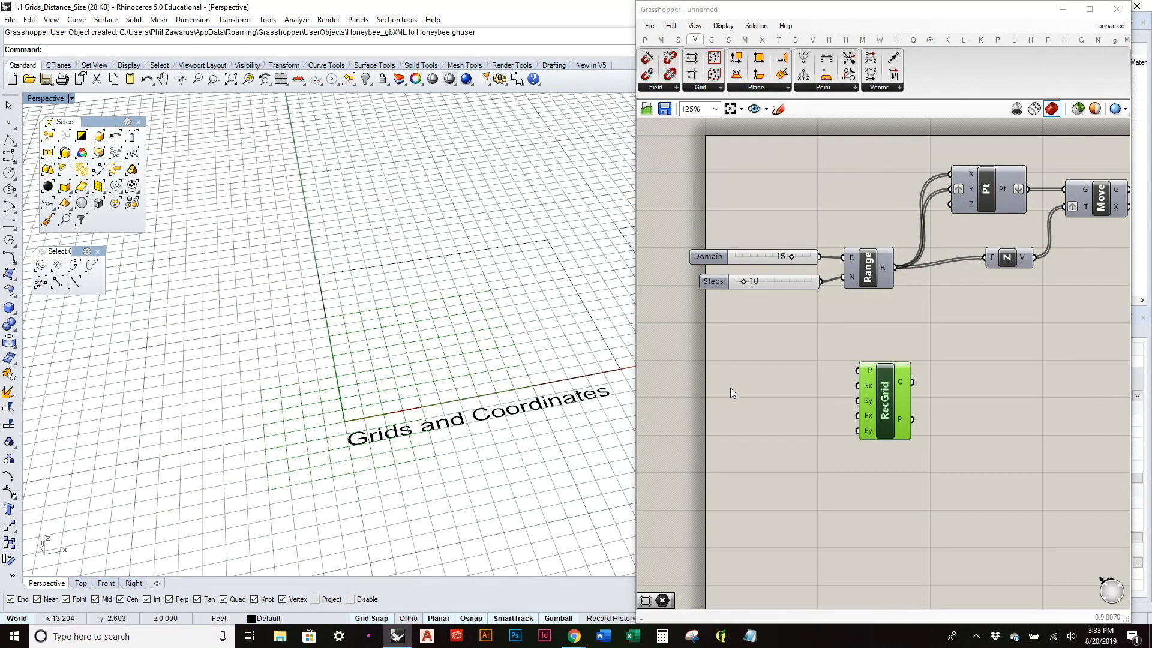
pyautogui.moveTo(872, 388)
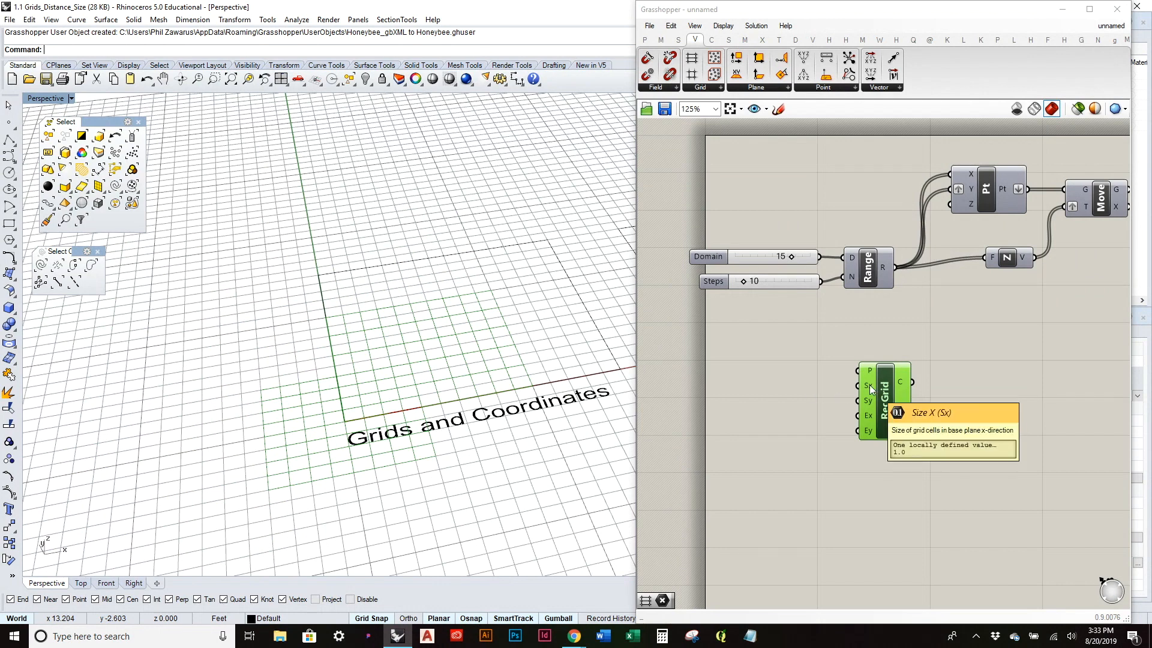
# Step: Create a number slider set to 5 and wire it to RecGrid's Sx input
pyautogui.moveTo(887, 399); pyautogui.dragTo(915, 390)
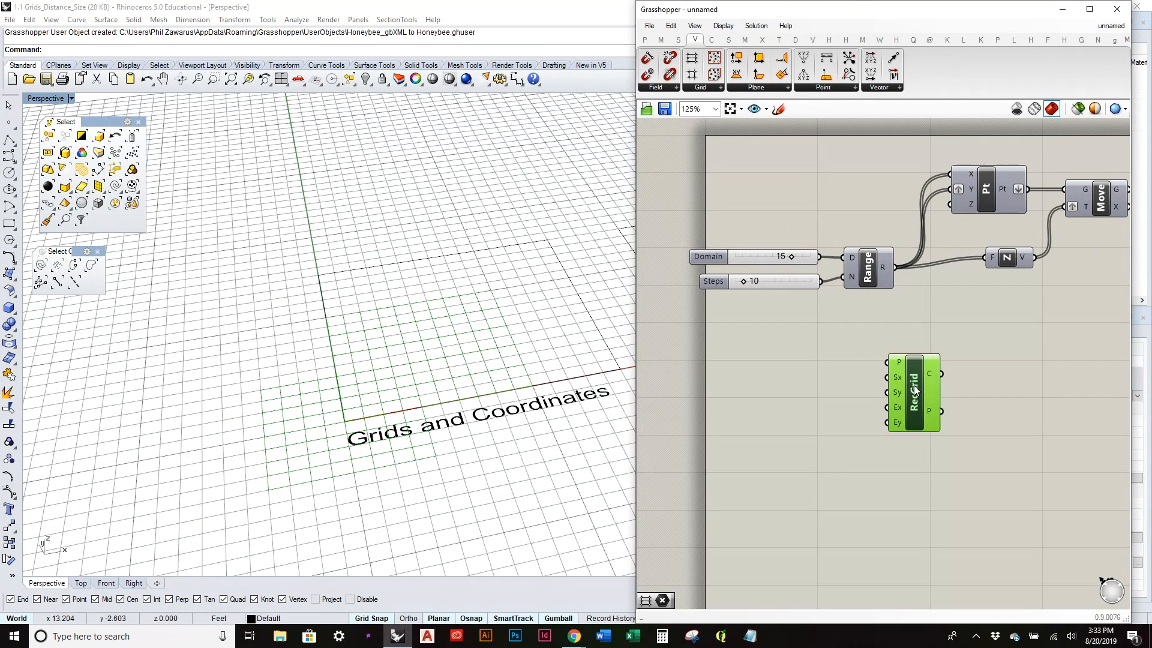
pyautogui.doubleClick(750, 373)
pyautogui.write('5')
pyautogui.press('Return')
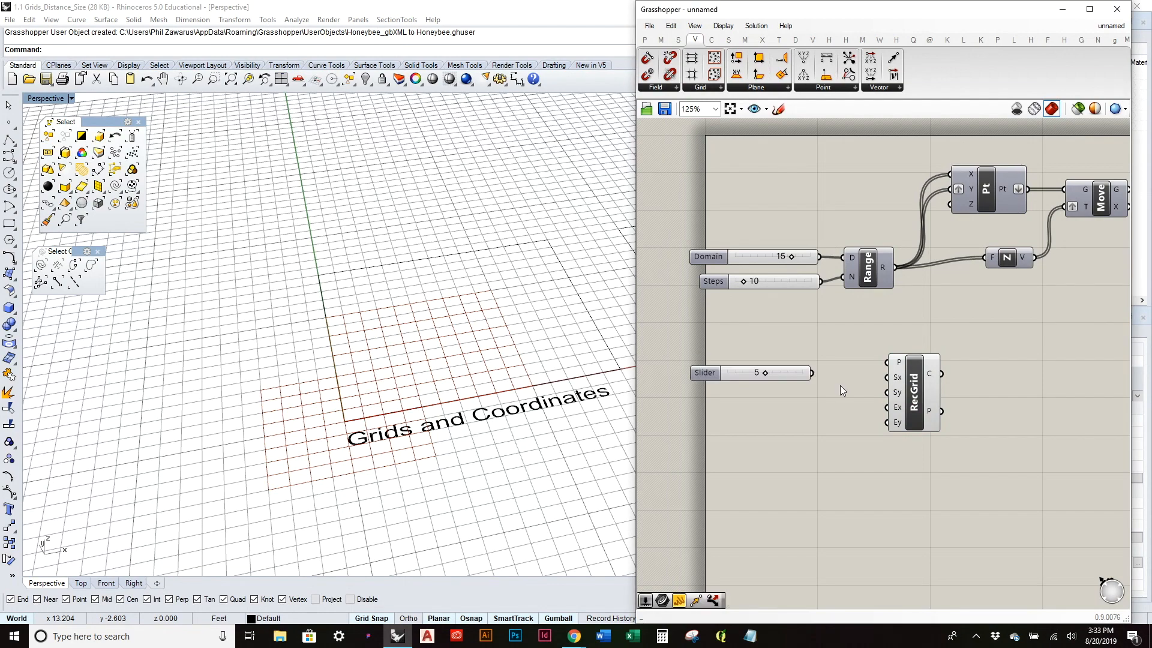
pyautogui.moveTo(881, 370); pyautogui.dragTo(881, 370)
pyautogui.moveTo(528, 354); pyautogui.dragTo(508, 417, button='right')
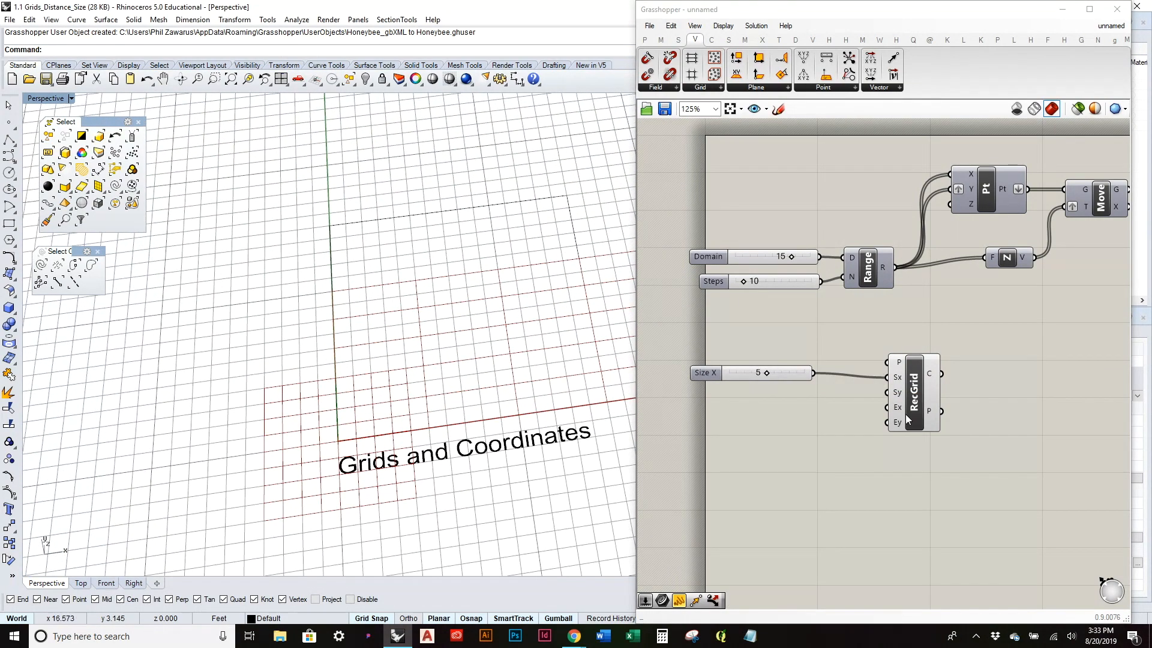
# Step: Create a number slider set to 0.5 and wire it to RecGrid's Sy input
pyautogui.doubleClick(768, 422)
pyautogui.write('0.5')
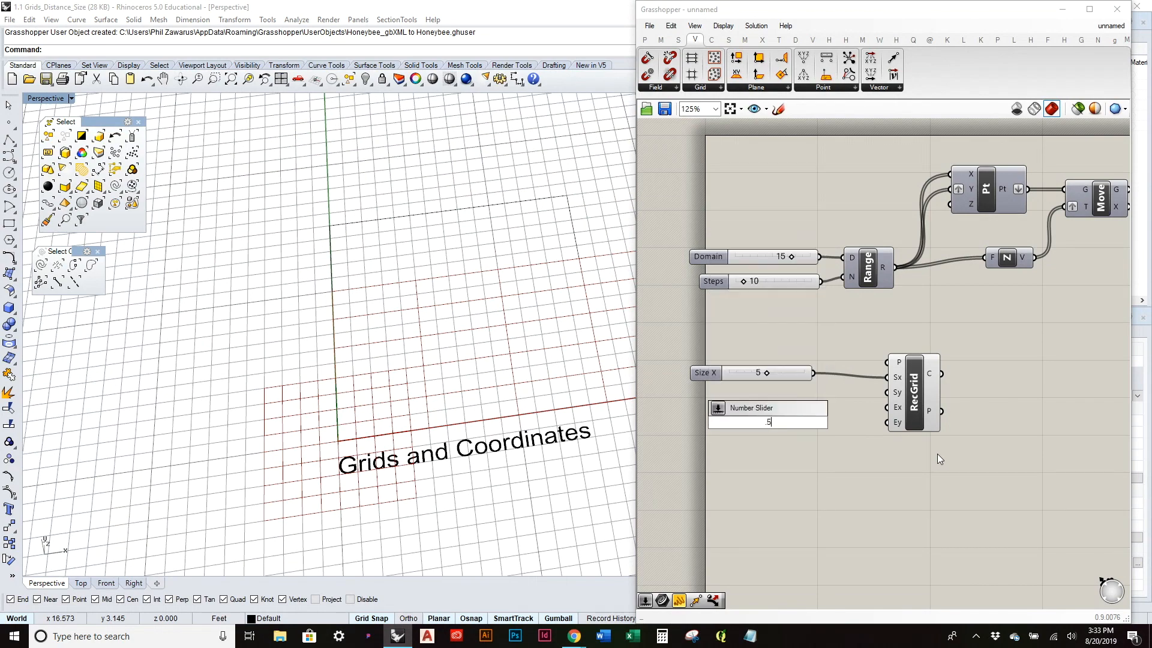
pyautogui.press('Return')
pyautogui.moveTo(830, 422); pyautogui.dragTo(888, 393)
pyautogui.moveTo(534, 456); pyautogui.dragTo(576, 384, button='right')
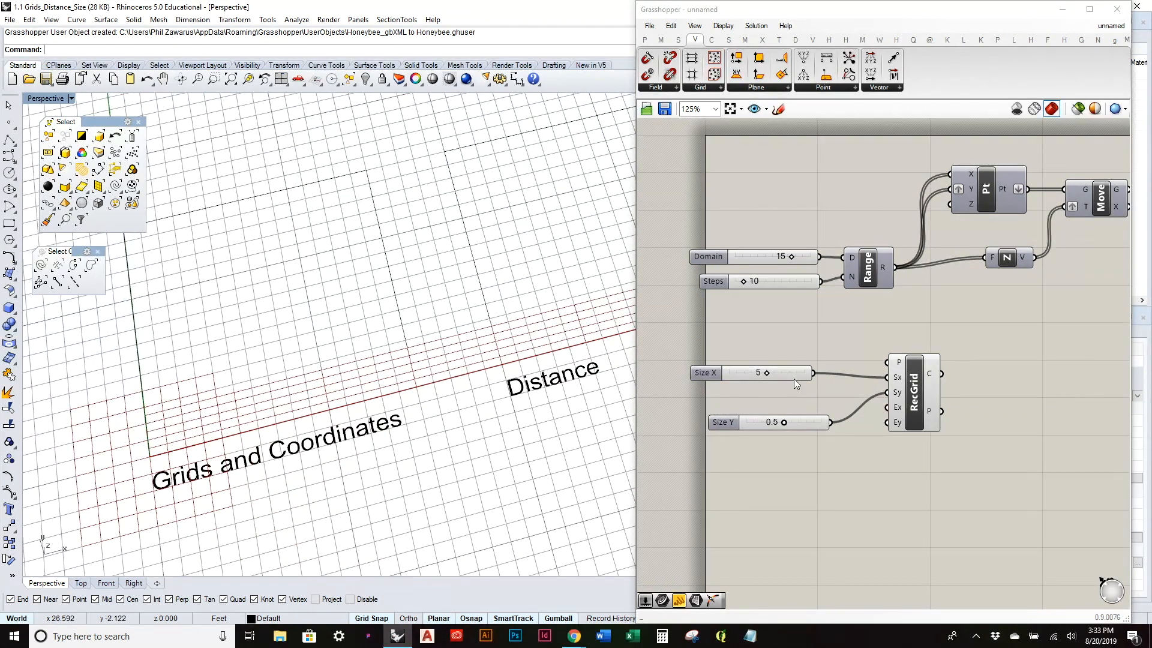
# Step: Set the Size X slider to 2 and the Size Y slider to 0.7
pyautogui.moveTo(766, 372); pyautogui.dragTo(740, 380)
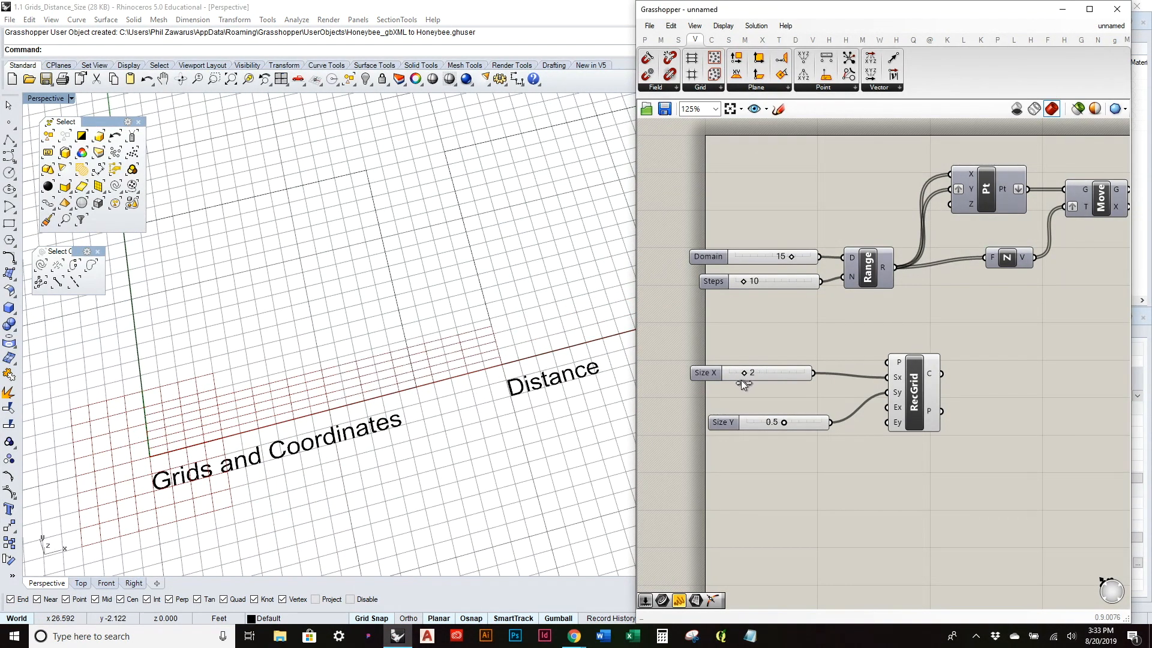
pyautogui.moveTo(783, 424)
pyautogui.mouseDown()
pyautogui.moveTo(838, 423)
pyautogui.moveTo(772, 429)
pyautogui.moveTo(798, 426)
pyautogui.mouseUp()
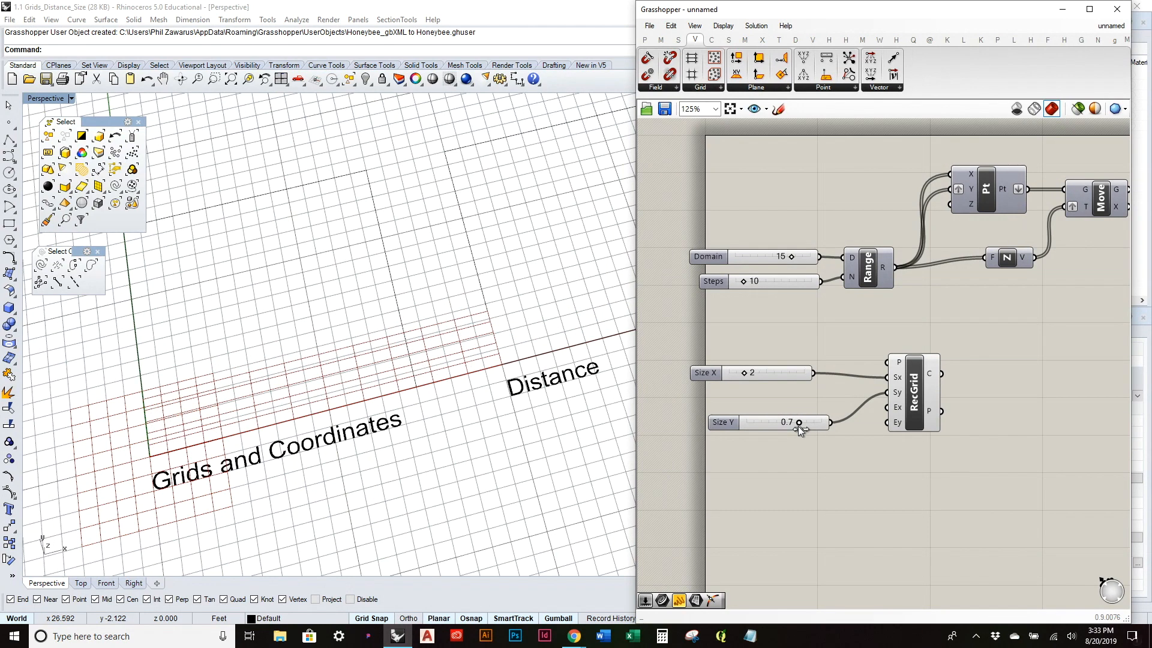
pyautogui.click(1131, 480)
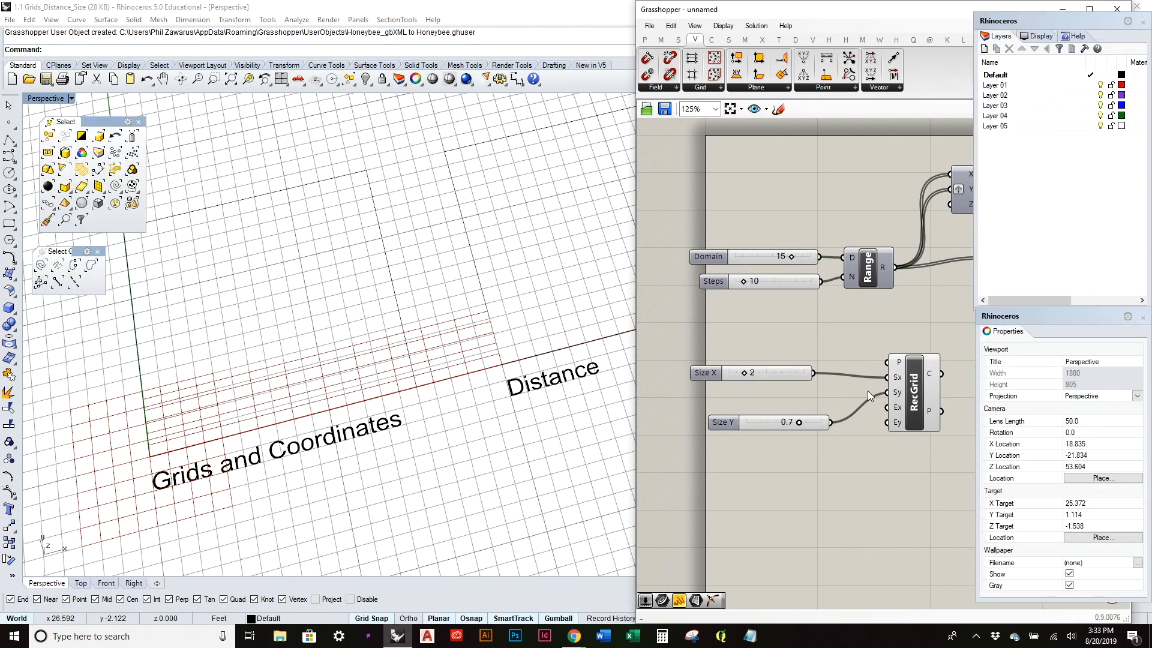
# Step: Place the Size Y slider closer below Size X and line RecGrid up with the Size X wire
pyautogui.moveTo(799, 423); pyautogui.dragTo(805, 401)
pyautogui.click(823, 185)
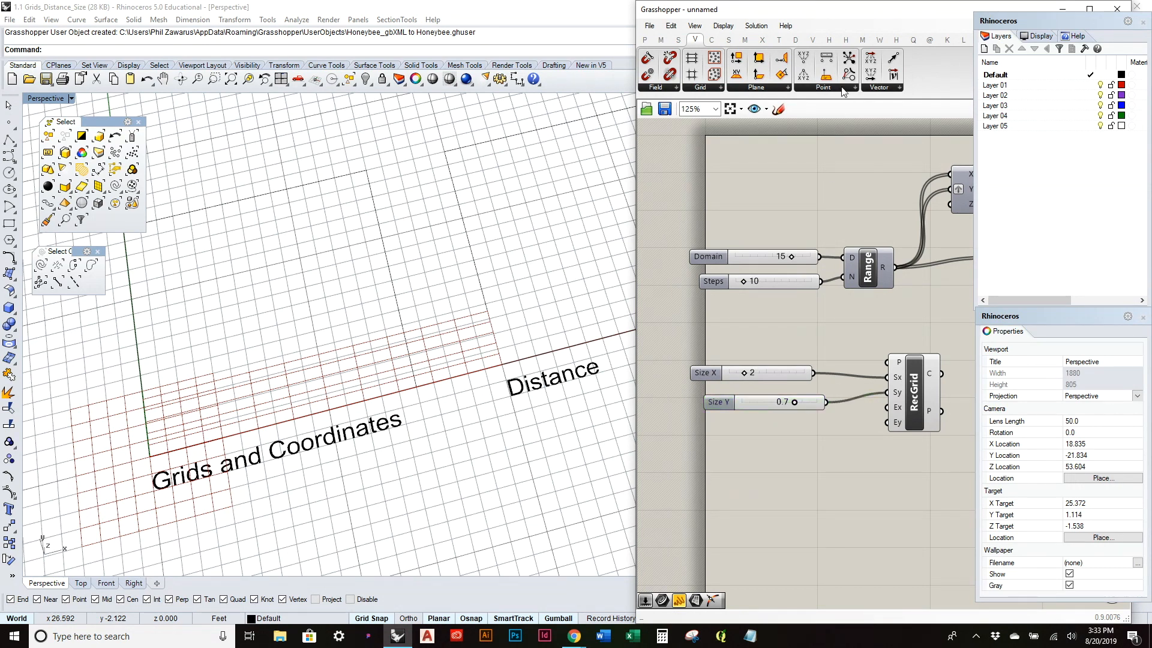
pyautogui.click(857, 20)
pyautogui.click(902, 395)
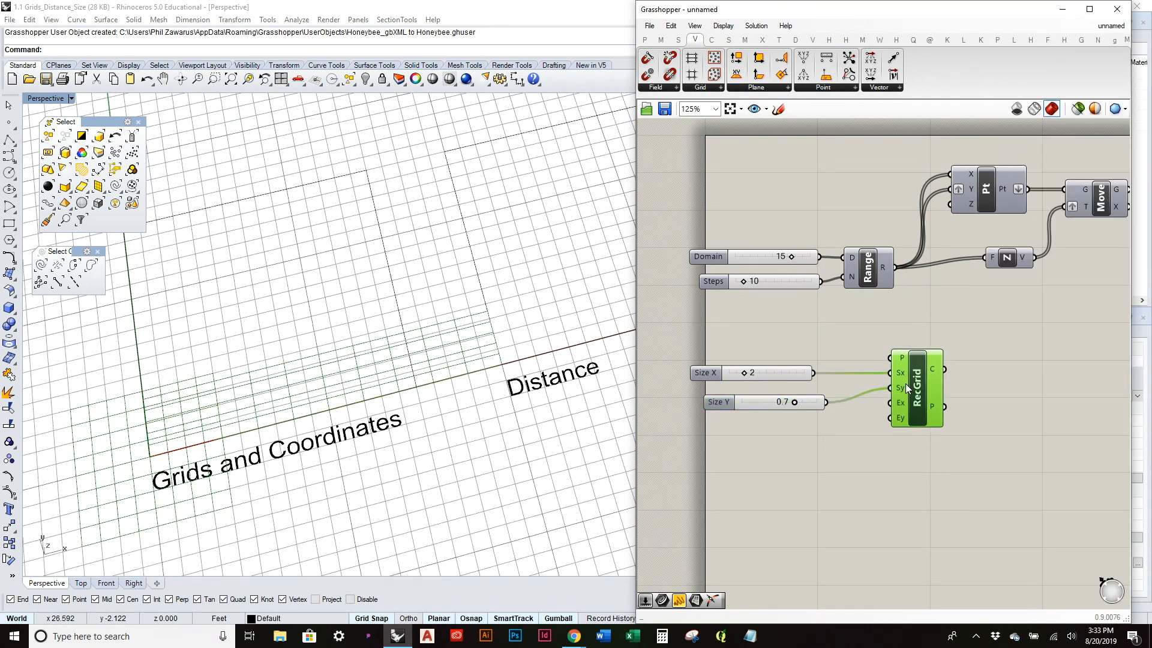
pyautogui.moveTo(525, 425); pyautogui.dragTo(519, 393, button='right')
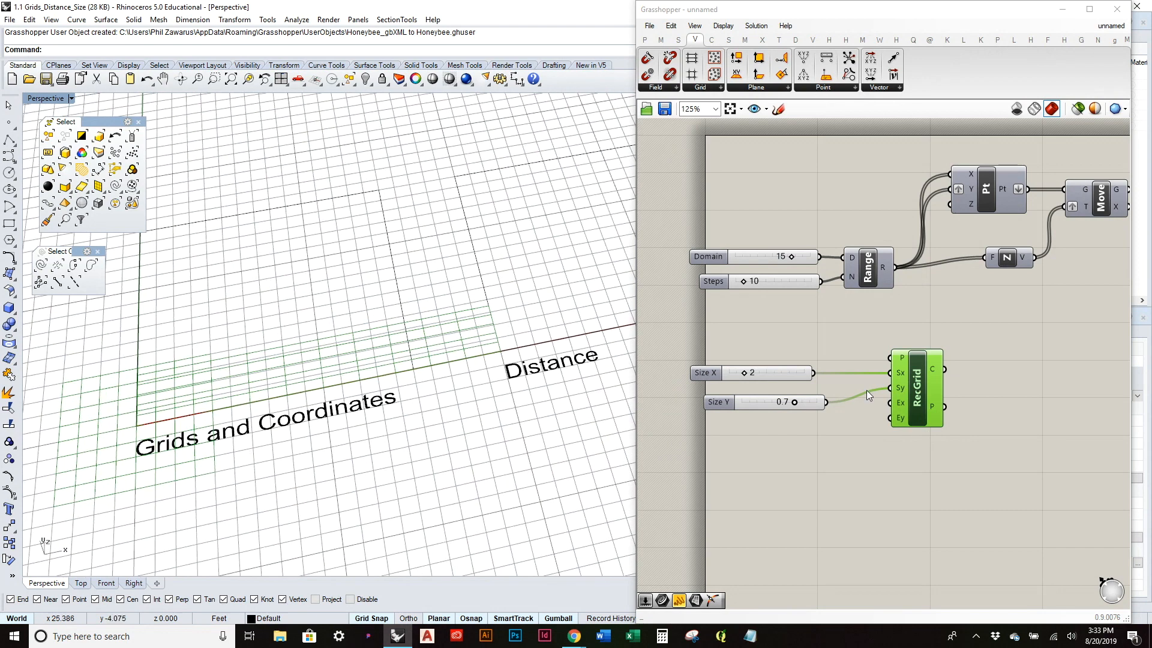
# Step: Replace the decimal Size Y slider with a new slider set to 5, wired to RecGrid's Sy, and view the resulting grid
pyautogui.click(776, 372)
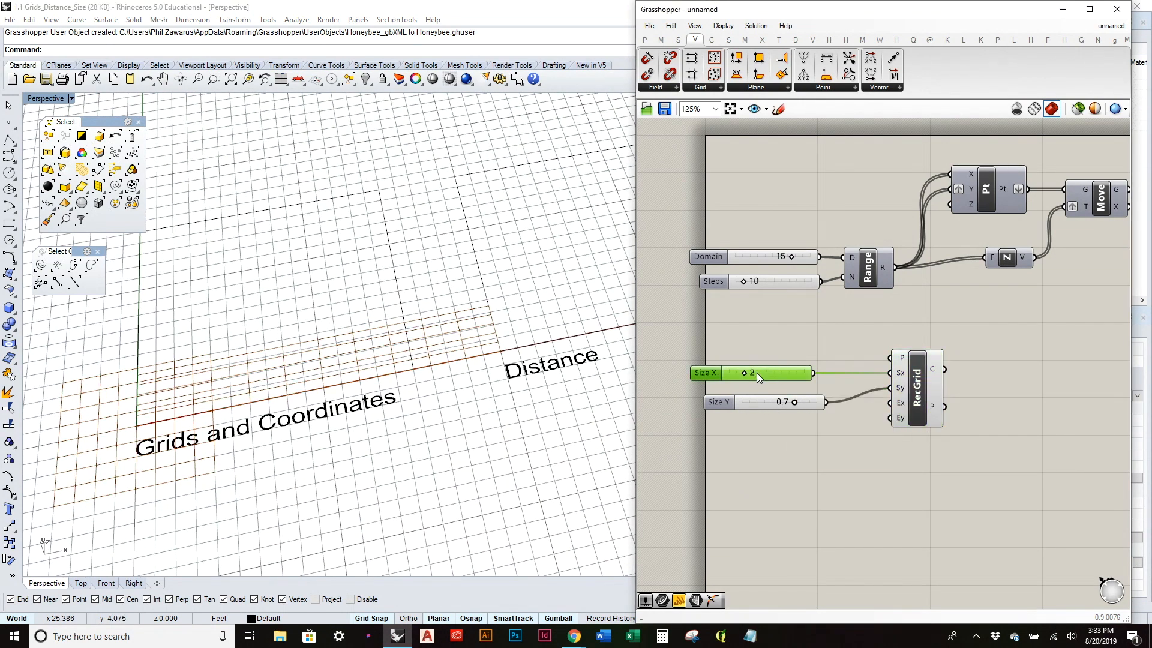
pyautogui.moveTo(744, 372); pyautogui.dragTo(742, 374)
pyautogui.moveTo(795, 403)
pyautogui.mouseDown()
pyautogui.moveTo(776, 404)
pyautogui.moveTo(810, 402)
pyautogui.mouseUp()
pyautogui.doubleClick(749, 437)
pyautogui.write('5')
pyautogui.press('Return')
pyautogui.moveTo(811, 438); pyautogui.dragTo(884, 391)
pyautogui.click(774, 406)
pyautogui.press('Delete')
pyautogui.scroll(-4, 478, 311)
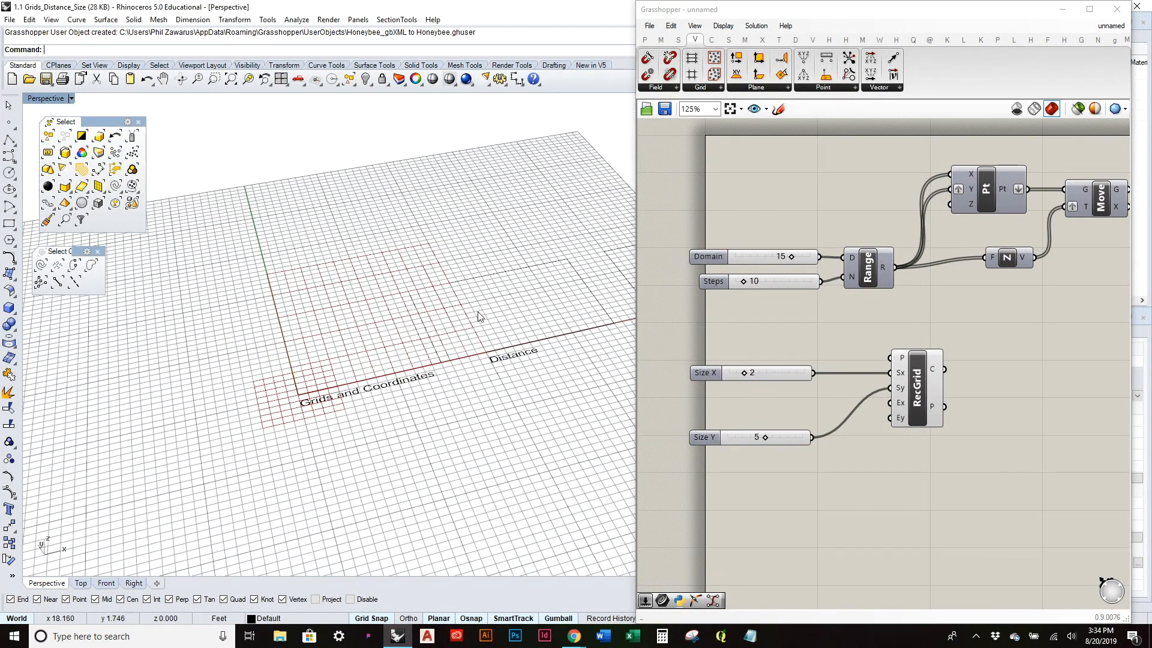
pyautogui.scroll(3, 478, 312)
pyautogui.moveTo(765, 436)
pyautogui.mouseDown()
pyautogui.moveTo(779, 437)
pyautogui.moveTo(764, 437)
pyautogui.mouseUp()
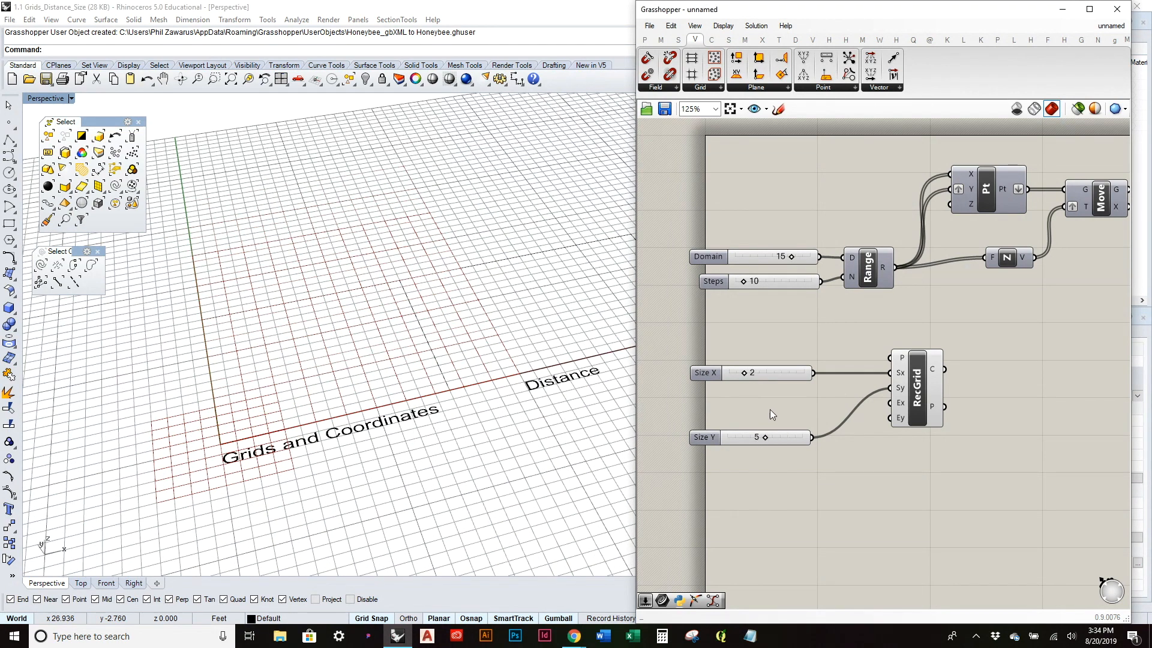
# Step: Set the Size X slider to 1 and move the Size Y slider up directly beneath it
pyautogui.moveTo(743, 372); pyautogui.dragTo(737, 374)
pyautogui.moveTo(782, 437); pyautogui.dragTo(789, 396)
pyautogui.click(846, 414)
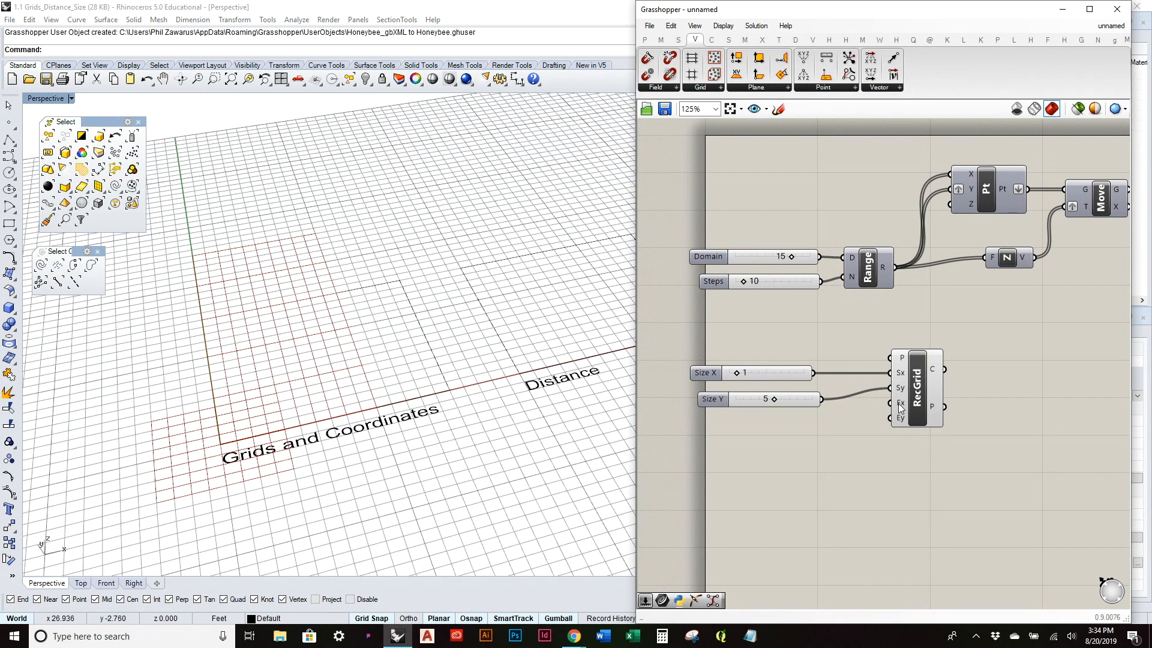
# Step: Add an Extent X slider set to 10 on RecGrid's Ex input and an Extent Y slider set to 3 on its Ey input
pyautogui.moveTo(902, 423)
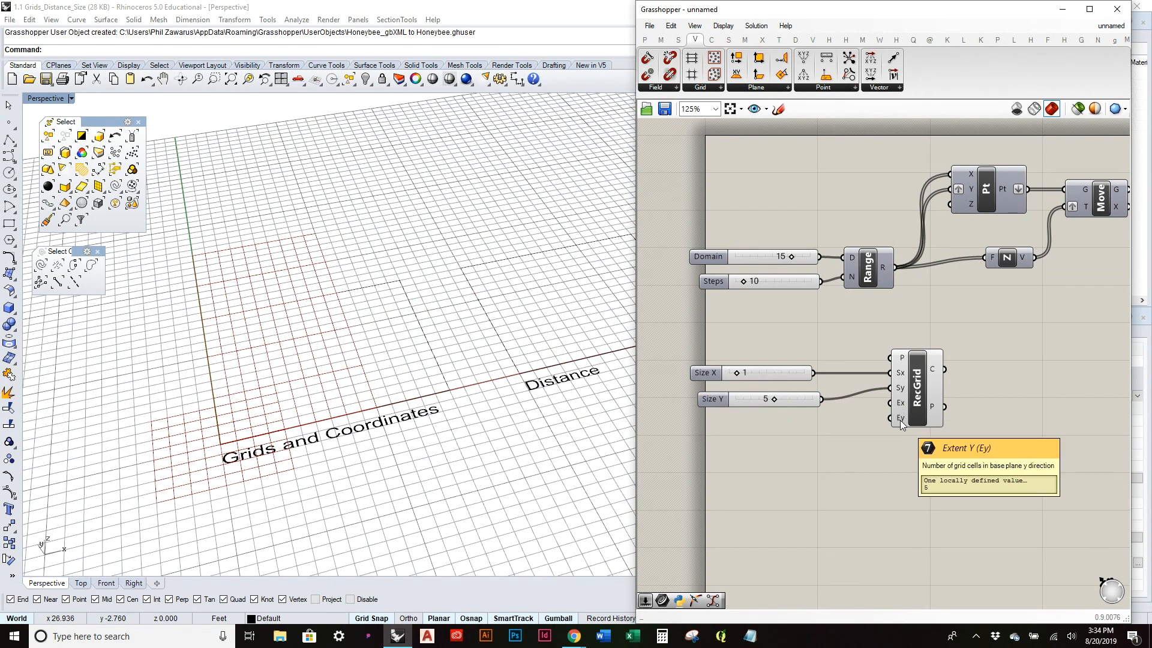
pyautogui.doubleClick(772, 474)
pyautogui.write('10')
pyautogui.press('Return')
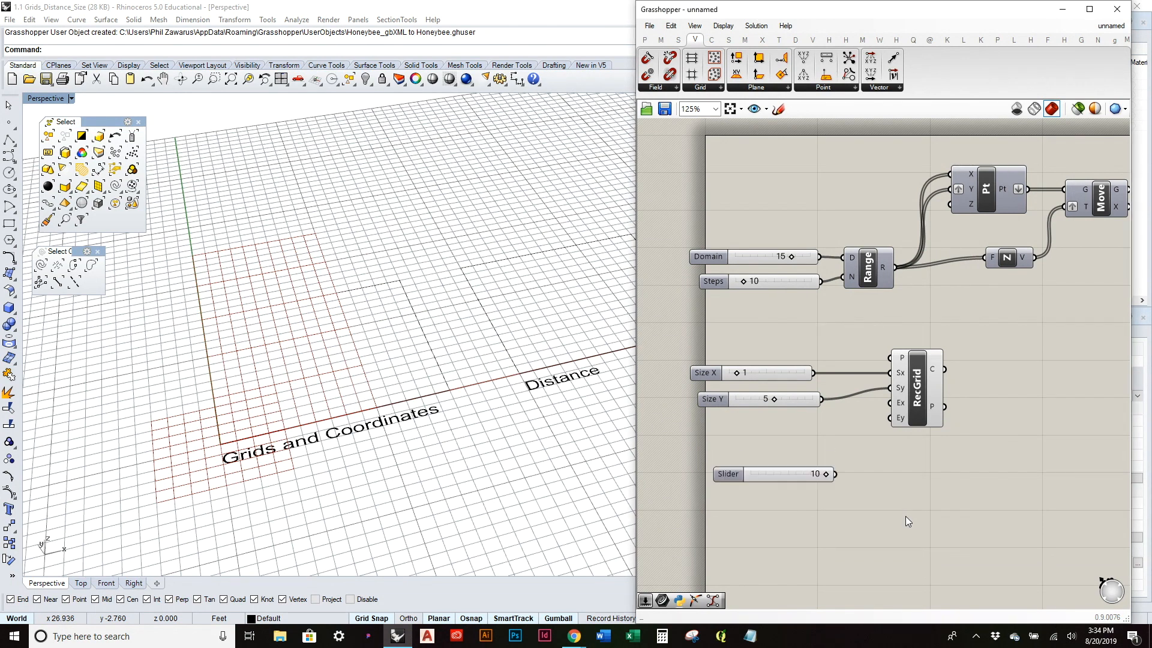
pyautogui.moveTo(835, 473); pyautogui.dragTo(890, 403)
pyautogui.moveTo(764, 480); pyautogui.dragTo(782, 463)
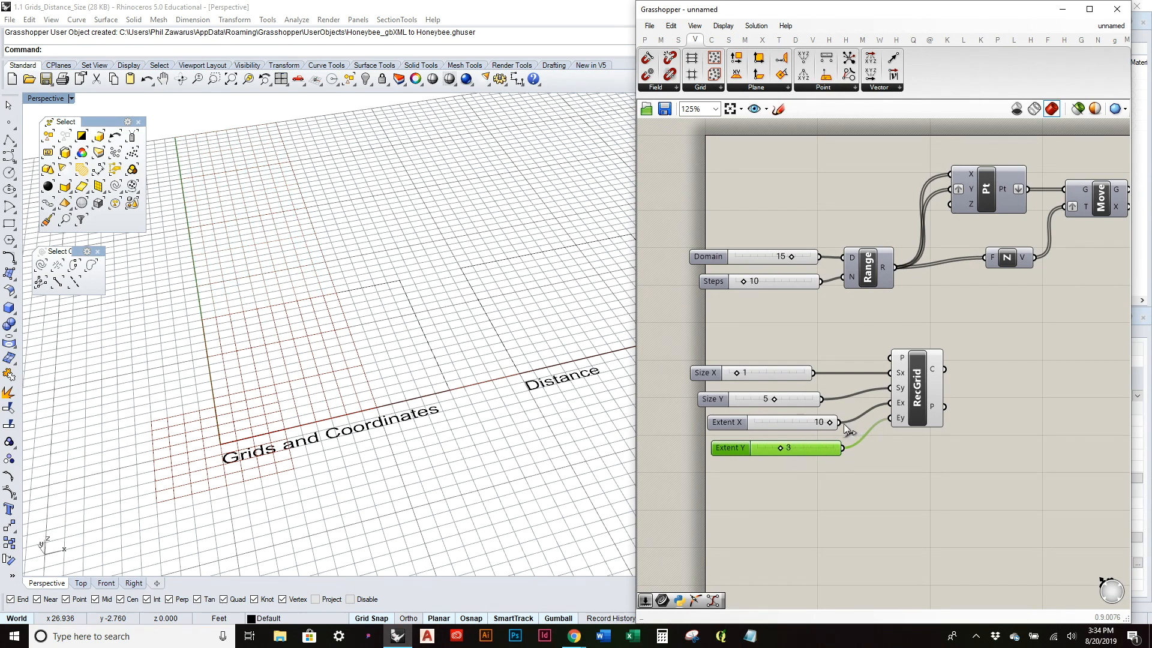
# Step: Raise the Extent X slider's maximum and set its value to 15
pyautogui.doubleClick(729, 423)
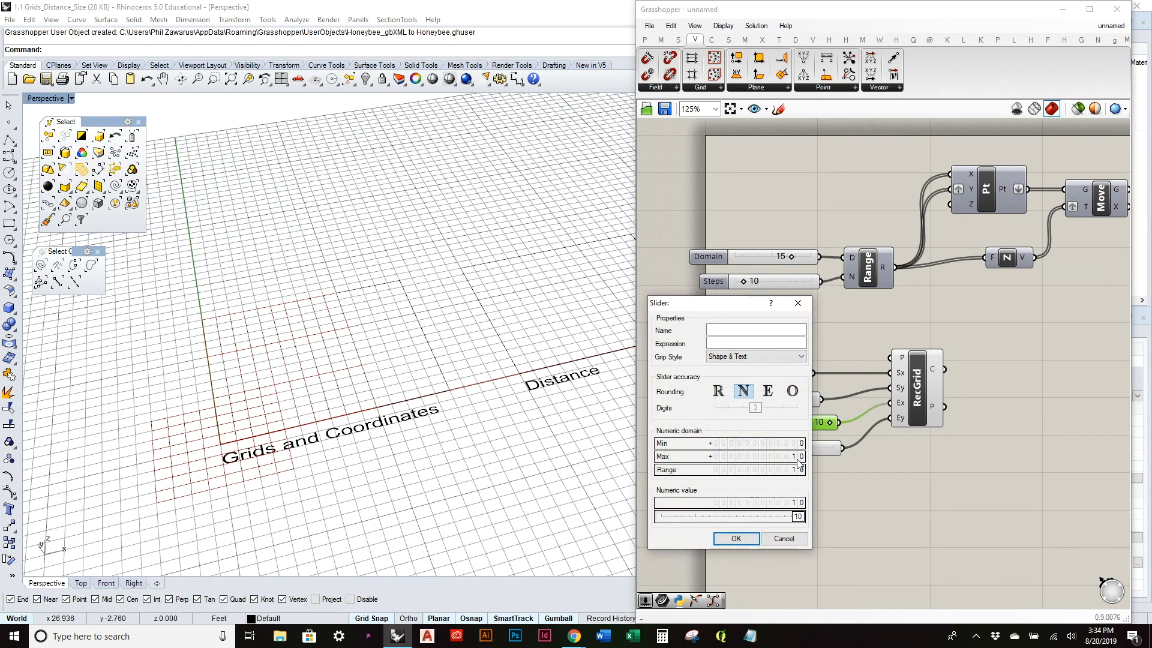
pyautogui.click(736, 538)
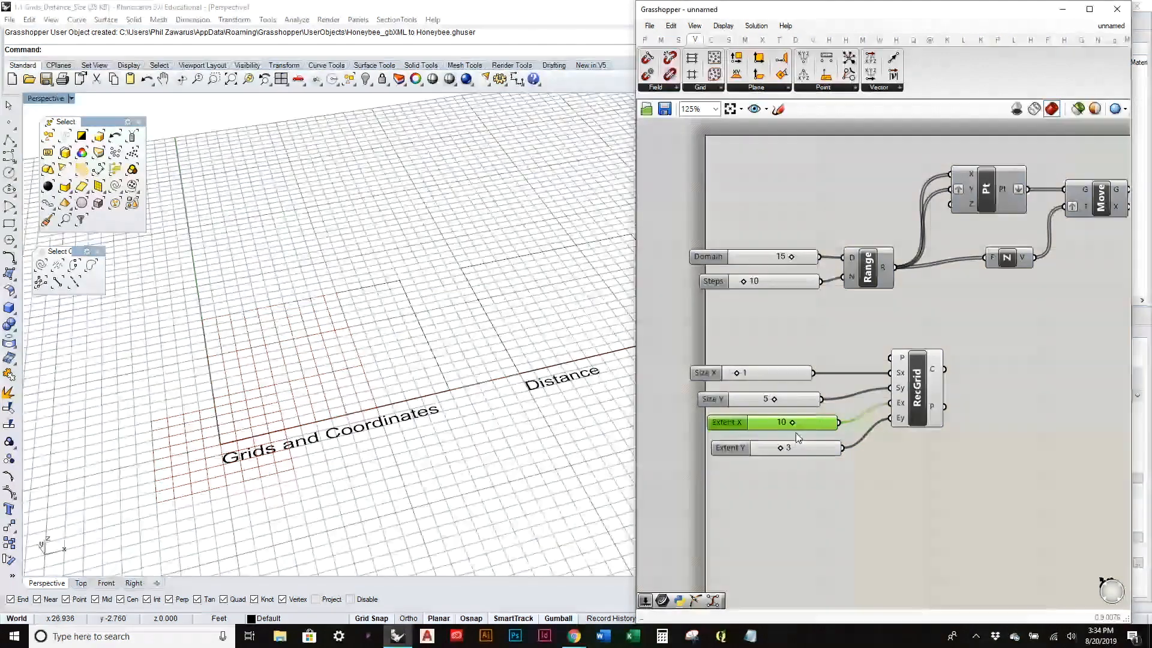
pyautogui.moveTo(794, 422); pyautogui.dragTo(814, 423)
# Step: Move RecGrid slightly lower so its inputs line up better with the four sliders
pyautogui.moveTo(469, 336)
pyautogui.mouseDown(button='right')
pyautogui.moveTo(458, 443)
pyautogui.moveTo(462, 341)
pyautogui.mouseUp(button='right')
pyautogui.moveTo(914, 385); pyautogui.dragTo(938, 386)
pyautogui.click(1010, 473)
pyautogui.moveTo(403, 307); pyautogui.dragTo(381, 396, button='right')
pyautogui.moveTo(948, 367); pyautogui.dragTo(858, 379, button='right')
pyautogui.moveTo(845, 407); pyautogui.dragTo(826, 431)
pyautogui.moveTo(846, 399)
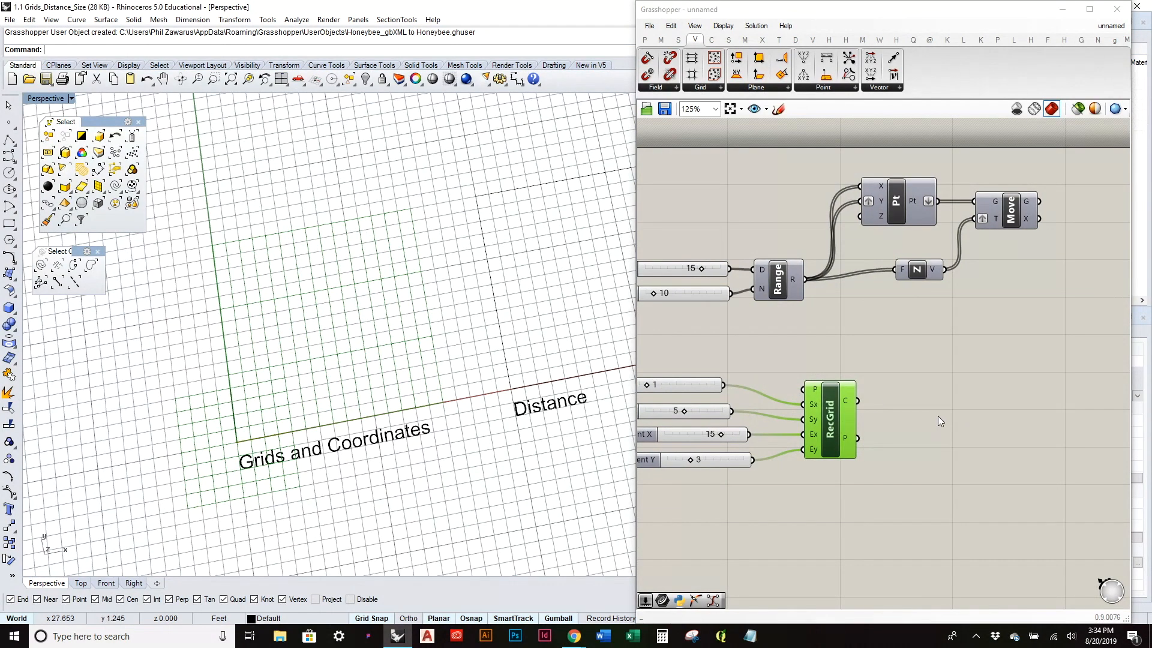
pyautogui.click(937, 416)
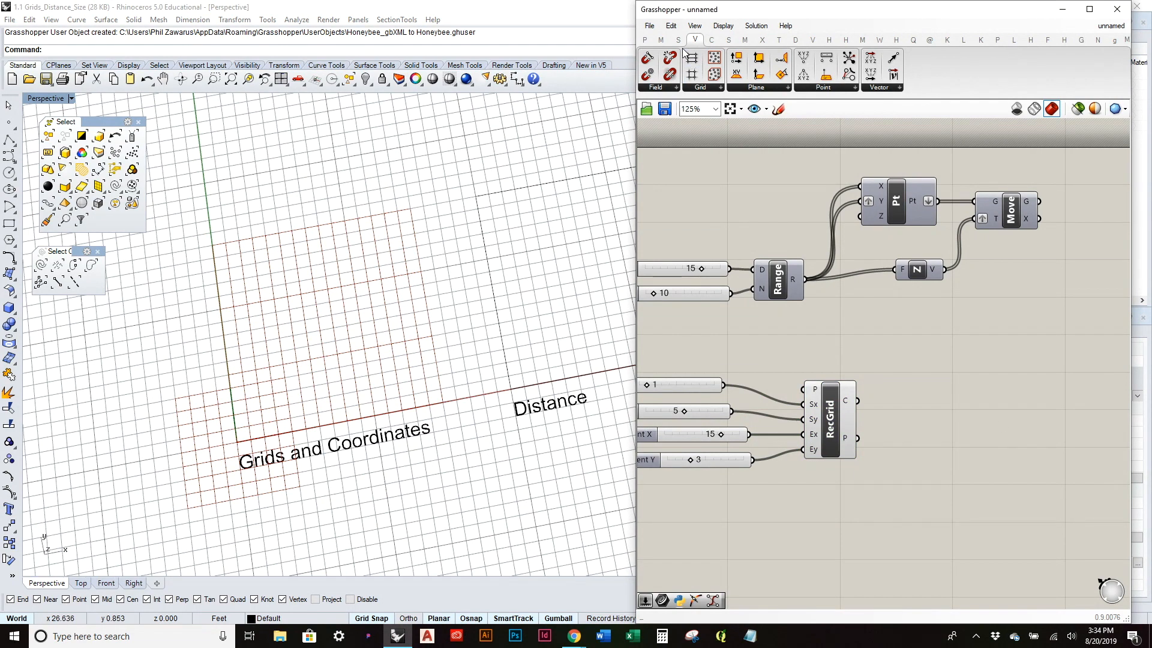
# Step: Place a Point parameter beside RecGrid, wire the P output to it and inspect the grid's corner points
pyautogui.click(645, 39)
pyautogui.moveTo(647, 58); pyautogui.dragTo(848, 364)
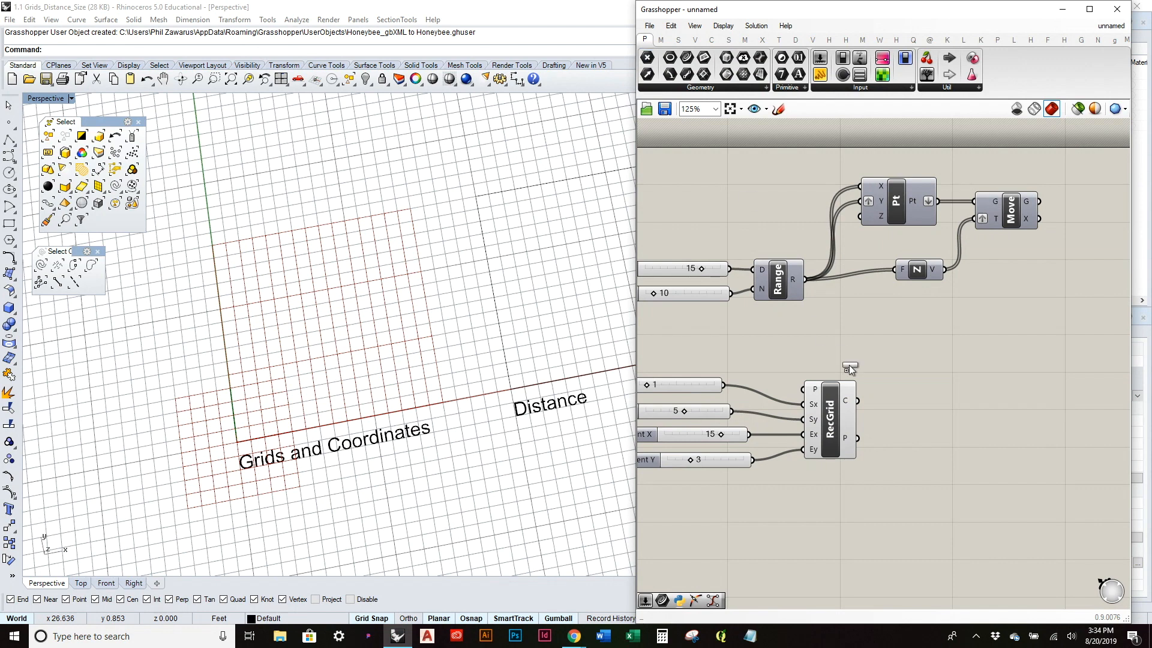
pyautogui.moveTo(948, 447); pyautogui.dragTo(949, 444)
pyautogui.moveTo(858, 438); pyautogui.dragTo(924, 444)
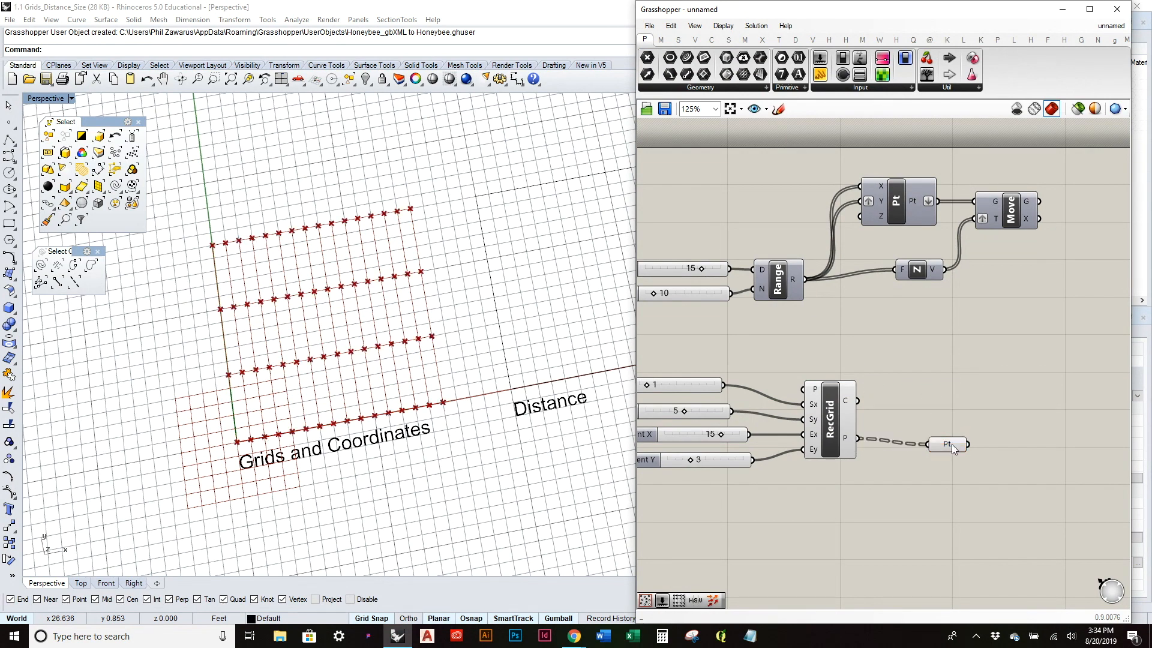
pyautogui.scroll(5, 450, 404)
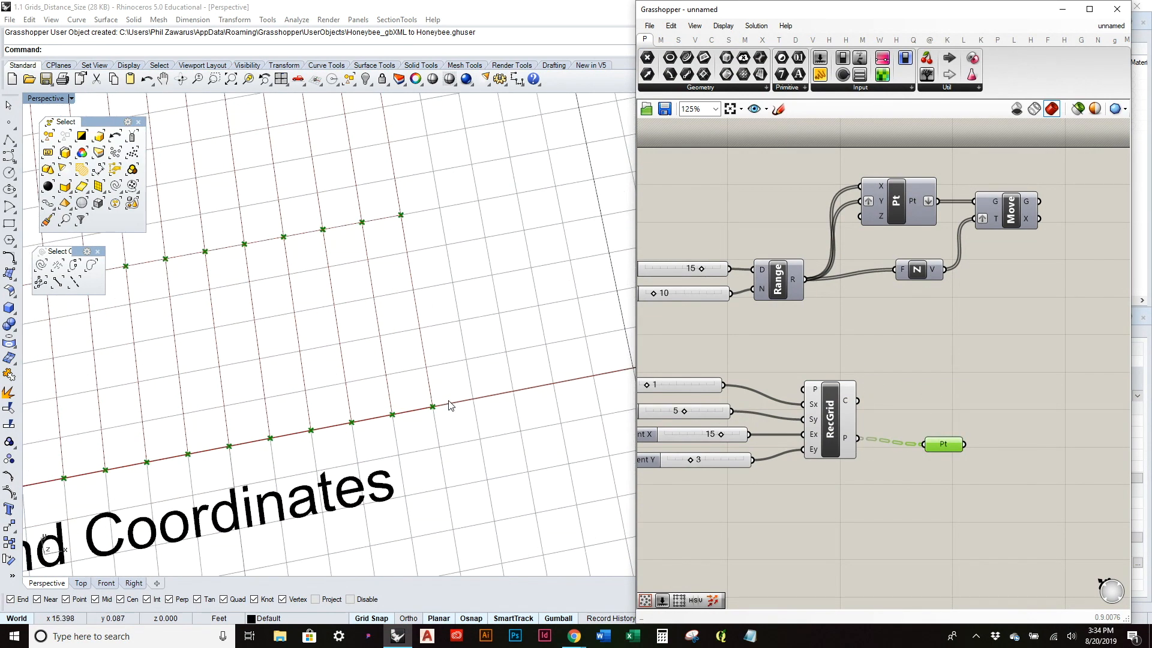
pyautogui.scroll(-4, 555, 342)
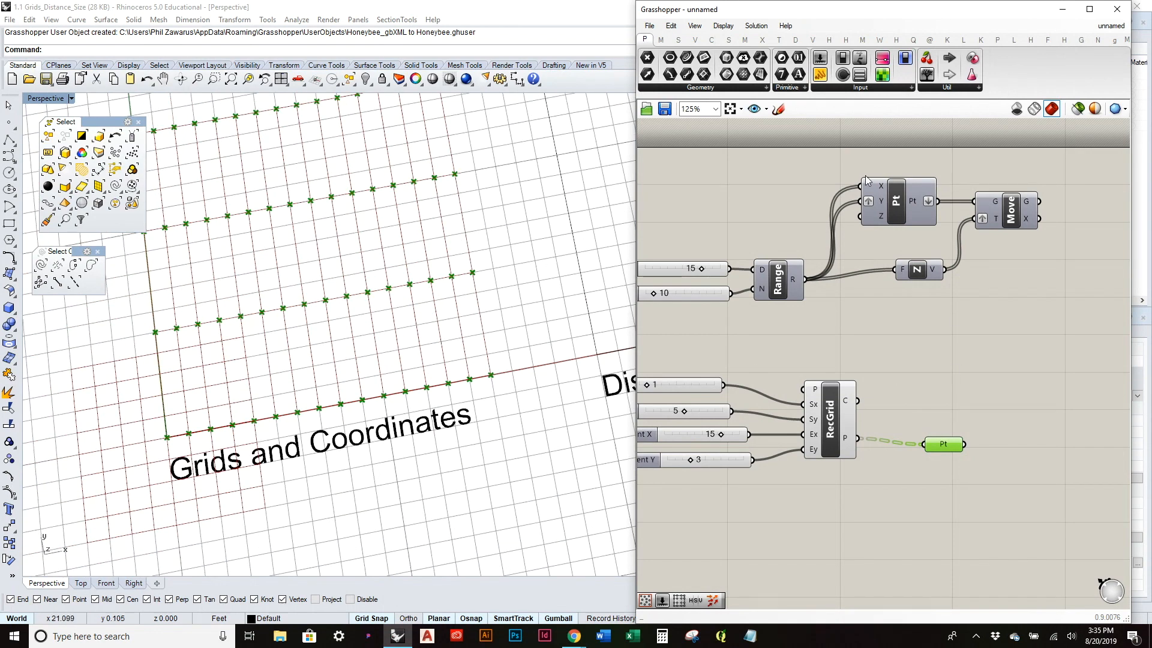
# Step: Place a Curve parameter above the Point parameter, wire RecGrid's C output to it and turn off RecGrid's preview
pyautogui.moveTo(685, 78); pyautogui.dragTo(934, 390)
pyautogui.moveTo(858, 400); pyautogui.dragTo(934, 403)
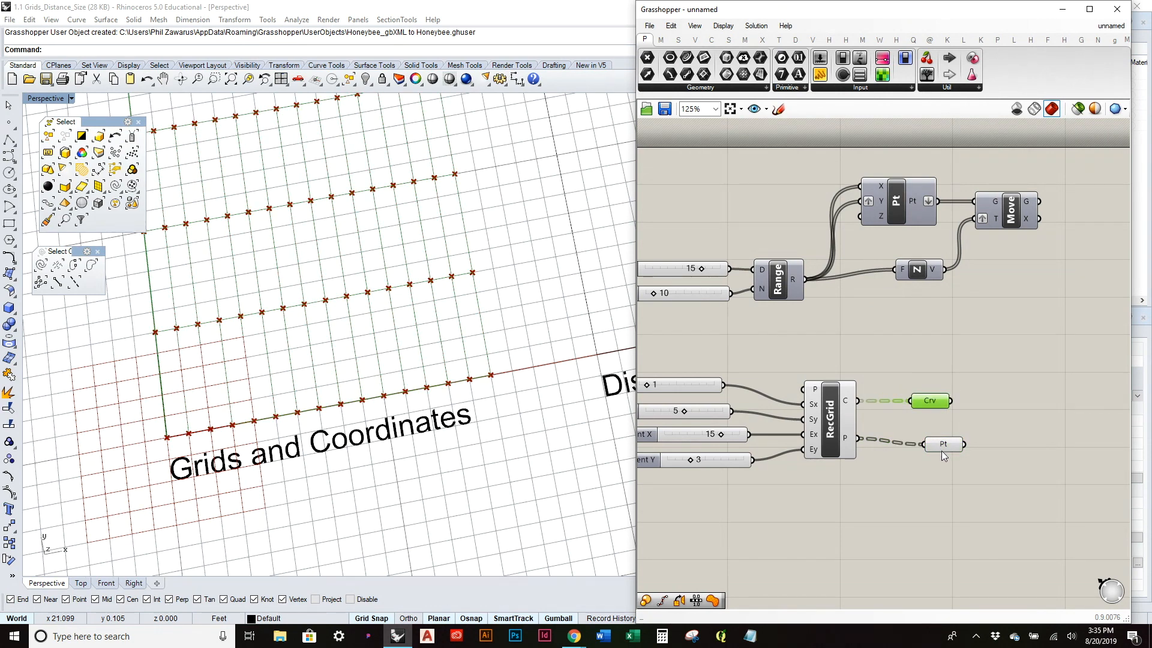
pyautogui.click(839, 430)
pyautogui.rightClick(836, 430)
pyautogui.click(869, 452)
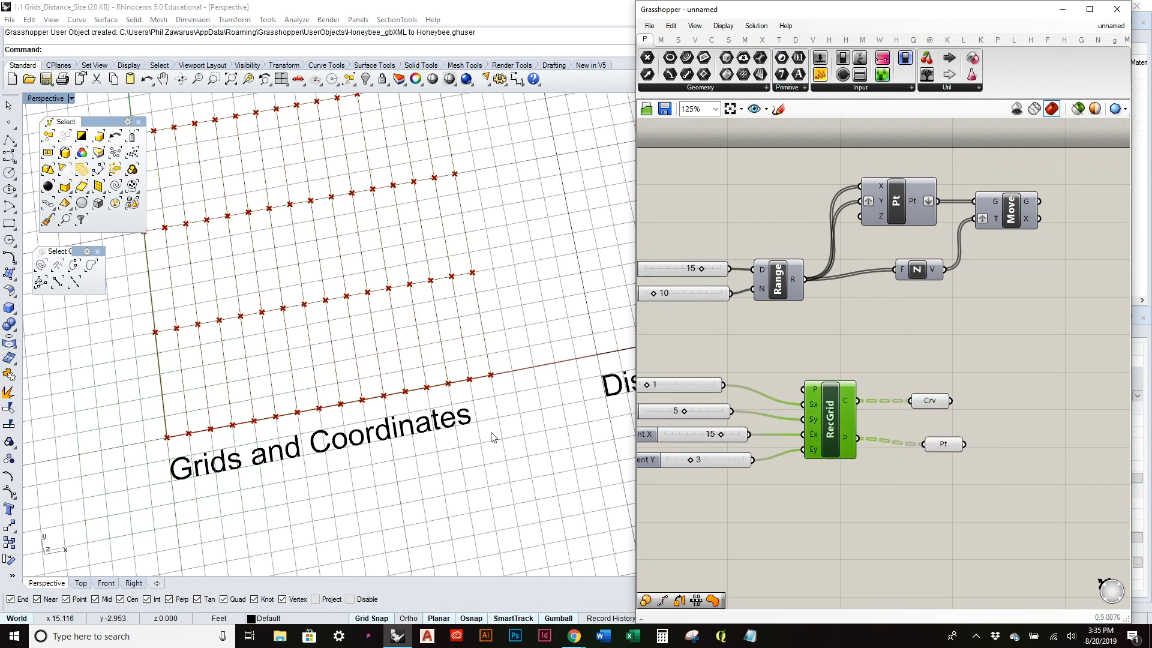
# Step: Turn off the Point parameter's preview and move the Point and Curve parameters closer to RecGrid's outputs
pyautogui.moveTo(530, 447); pyautogui.dragTo(570, 378, button='right')
pyautogui.rightClick(945, 444)
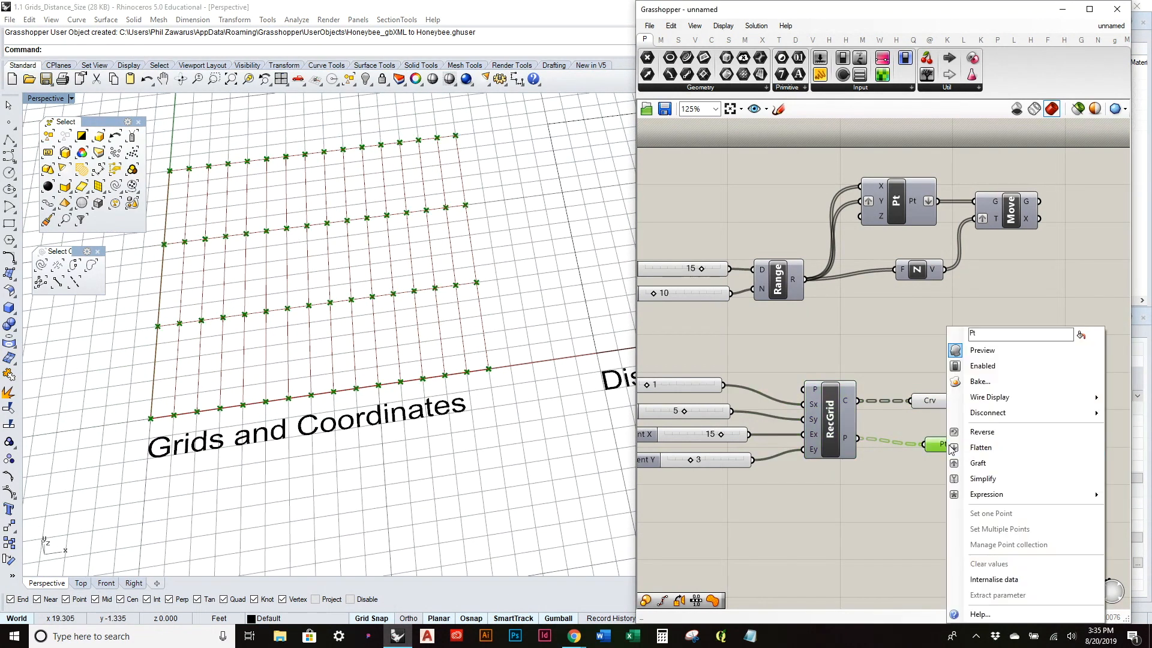
pyautogui.click(1002, 355)
pyautogui.moveTo(435, 313); pyautogui.dragTo(437, 268, button='right')
pyautogui.moveTo(941, 449); pyautogui.dragTo(916, 445)
pyautogui.moveTo(946, 399); pyautogui.dragTo(934, 400)
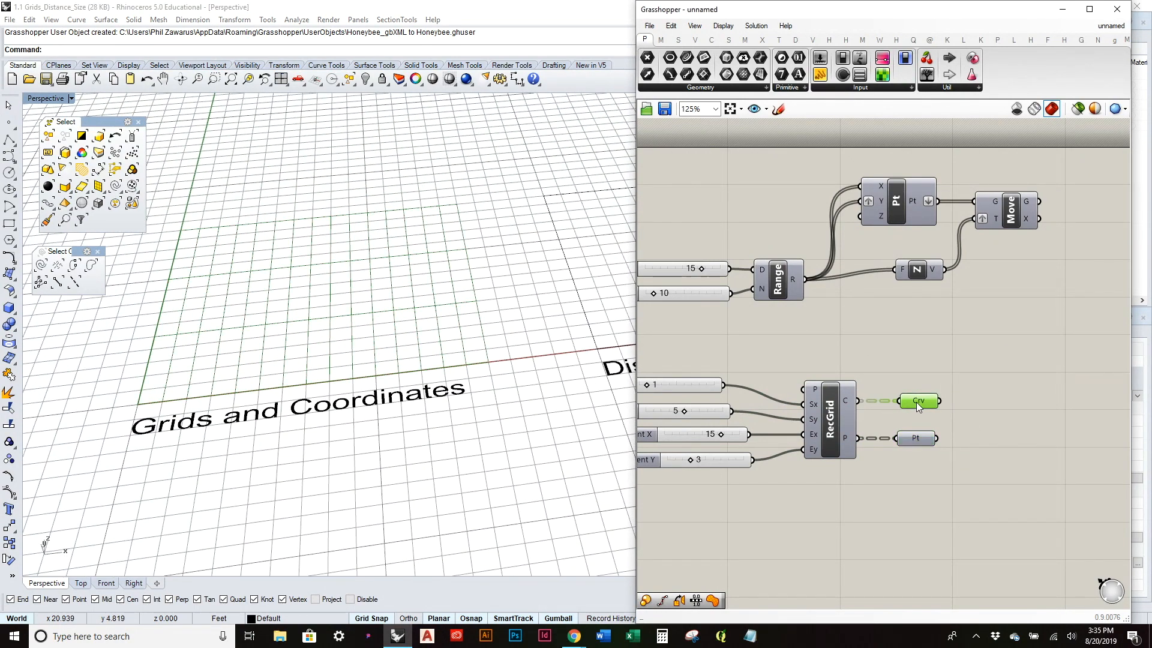
# Step: Examine the grid curves alone, turn the Point parameter's preview on to compare the corner points, and hide it again
pyautogui.moveTo(410, 321); pyautogui.dragTo(441, 313, button='right')
pyautogui.scroll(2, 419, 321)
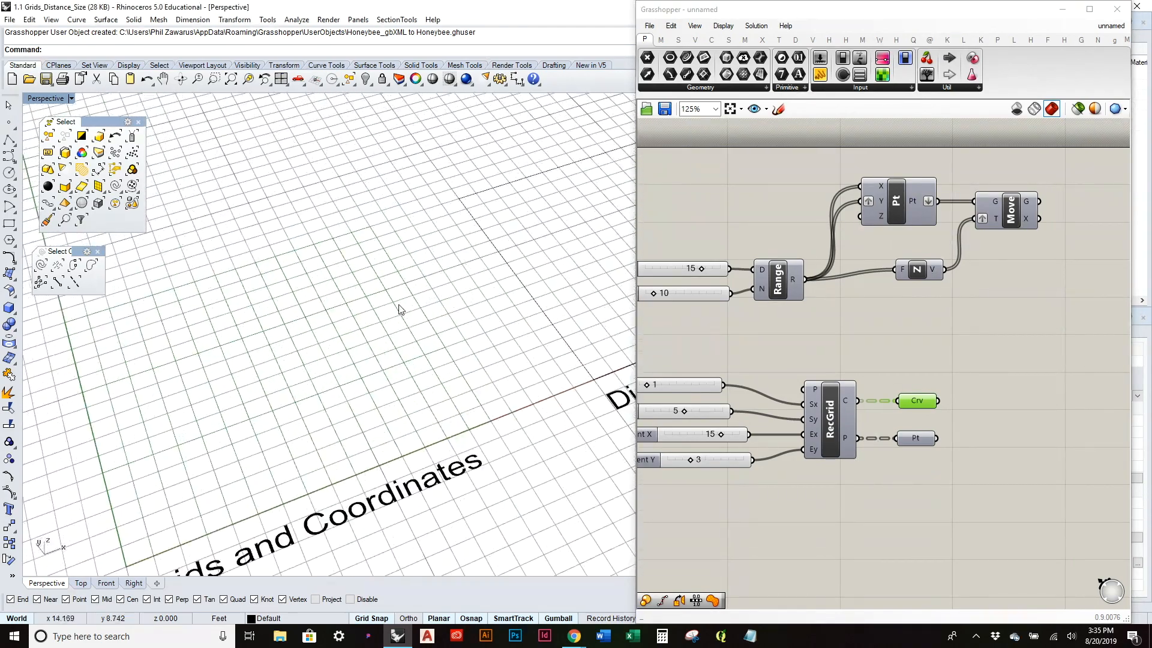
pyautogui.scroll(2, 387, 316)
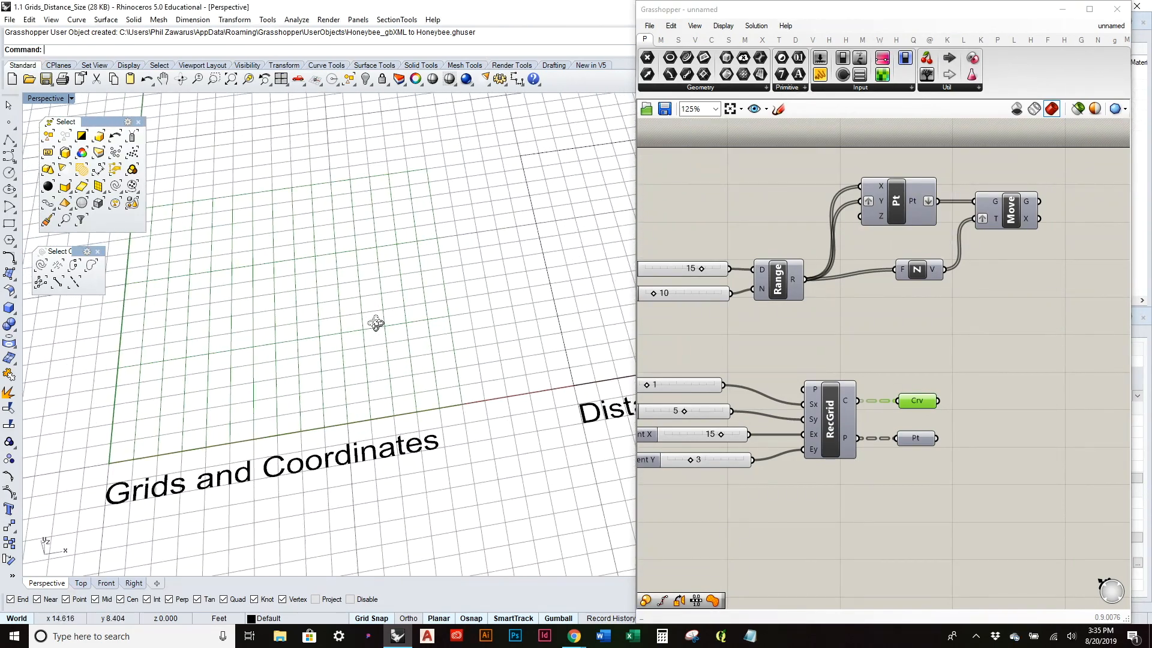
pyautogui.rightClick(915, 439)
pyautogui.click(960, 366)
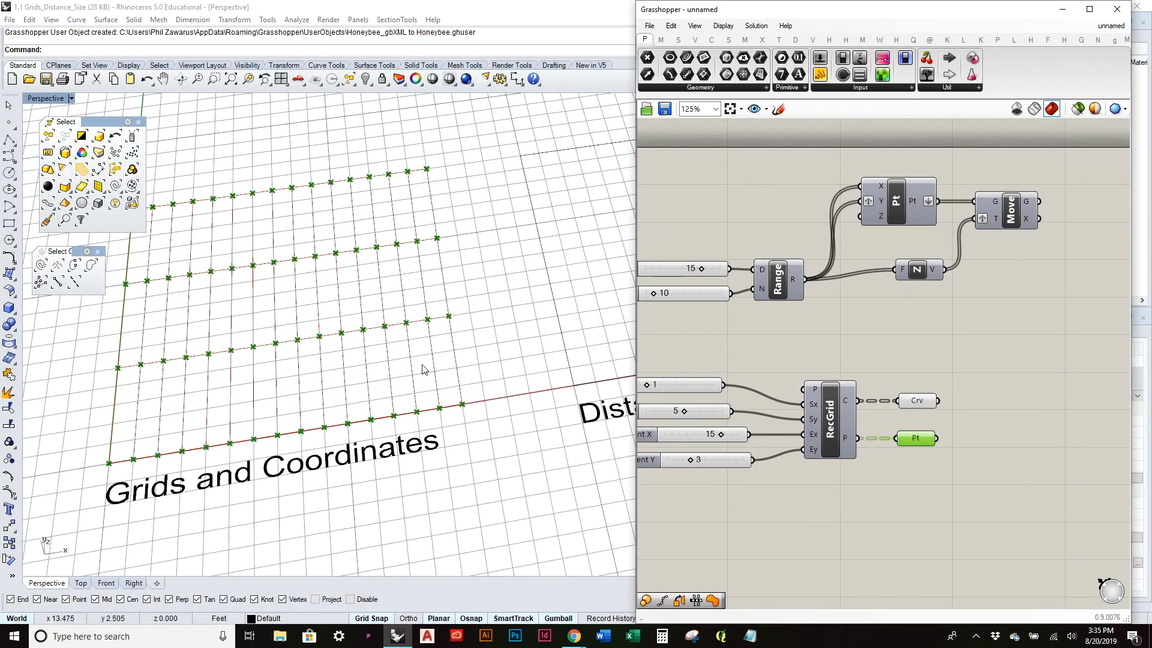
pyautogui.rightClick(915, 447)
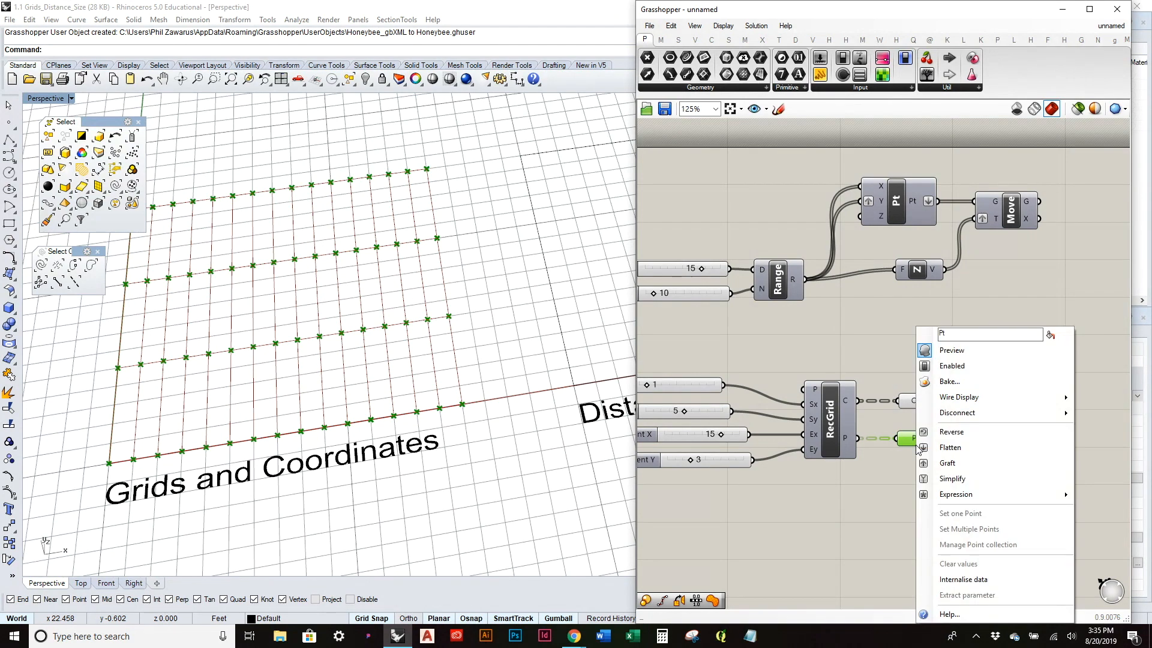
pyautogui.click(959, 349)
# Step: Add an Area component fed by the Curve parameter, place it beside that parameter and inspect the cell centroids
pyautogui.doubleClick(960, 350)
pyautogui.write('area')
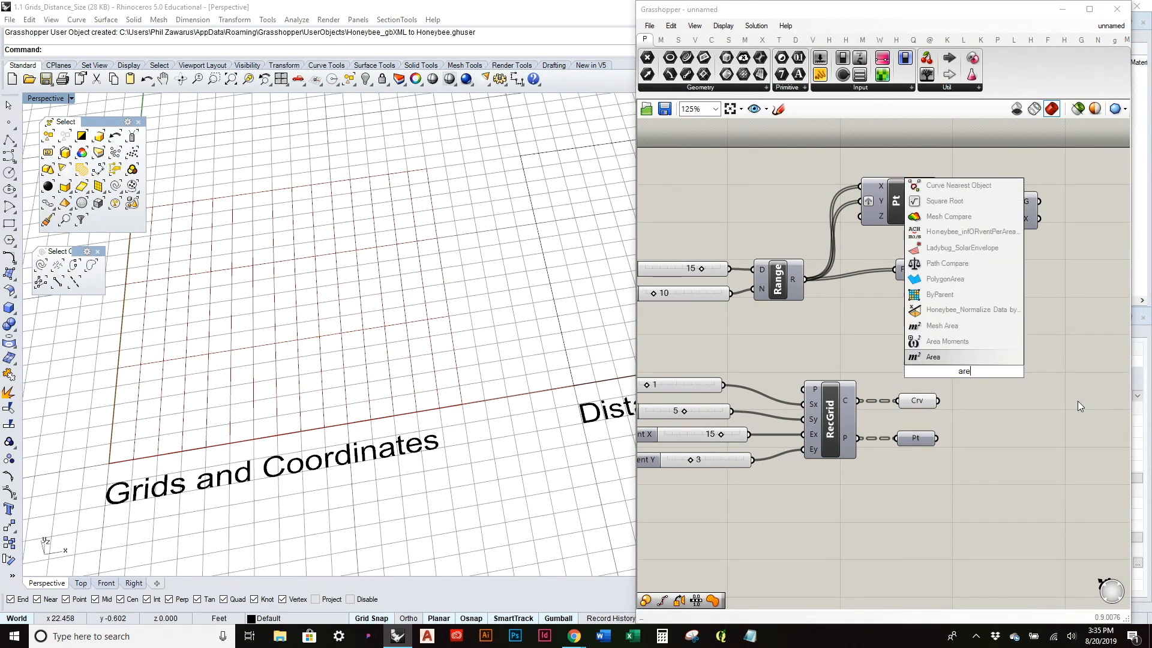
pyautogui.click(934, 357)
pyautogui.moveTo(955, 369)
pyautogui.mouseDown()
pyautogui.moveTo(1000, 392)
pyautogui.moveTo(984, 391)
pyautogui.mouseUp()
pyautogui.moveTo(465, 366)
pyautogui.mouseDown(button='right')
pyautogui.moveTo(423, 369)
pyautogui.moveTo(419, 353)
pyautogui.moveTo(441, 229)
pyautogui.mouseUp(button='right')
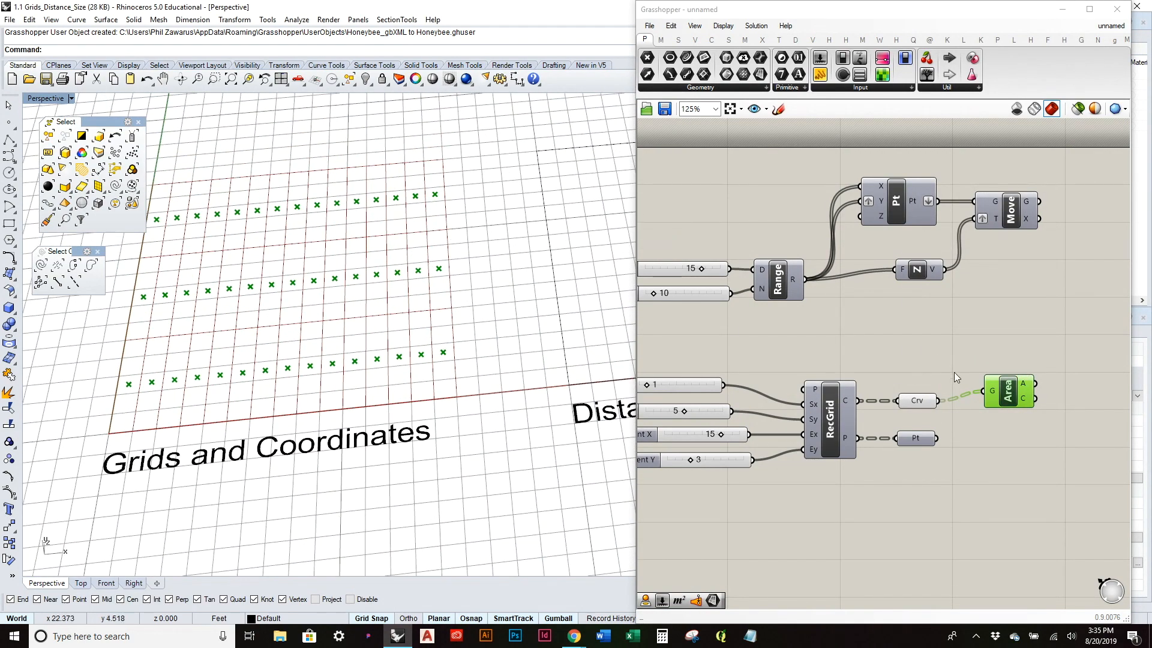
pyautogui.moveTo(467, 282); pyautogui.dragTo(496, 262, button='right')
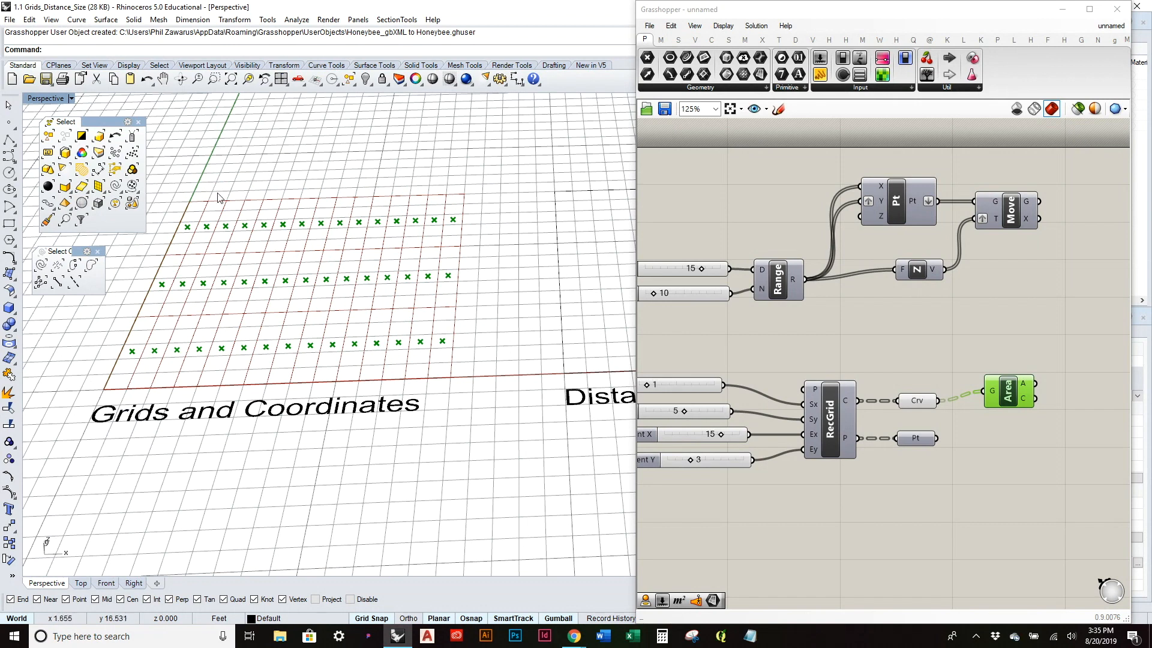
pyautogui.moveTo(512, 322); pyautogui.dragTo(558, 277, button='right')
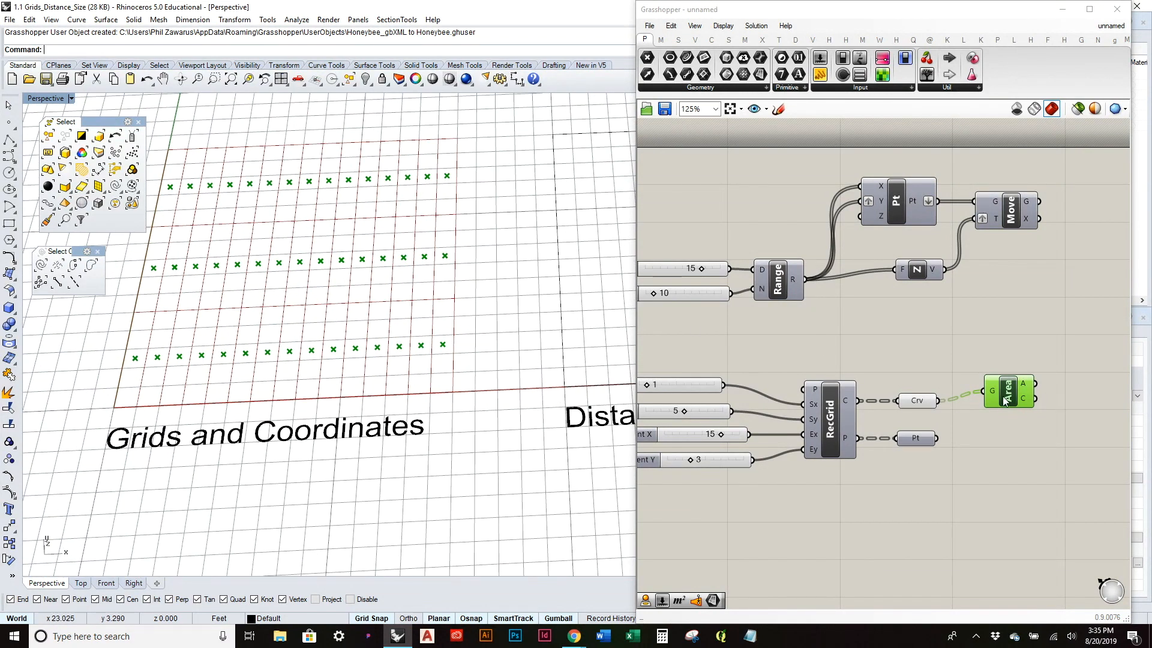
pyautogui.moveTo(1005, 400); pyautogui.dragTo(984, 410)
# Step: Delete the Curve, Point and Area components attached to RecGrid's outputs
pyautogui.scroll(-3, 538, 327)
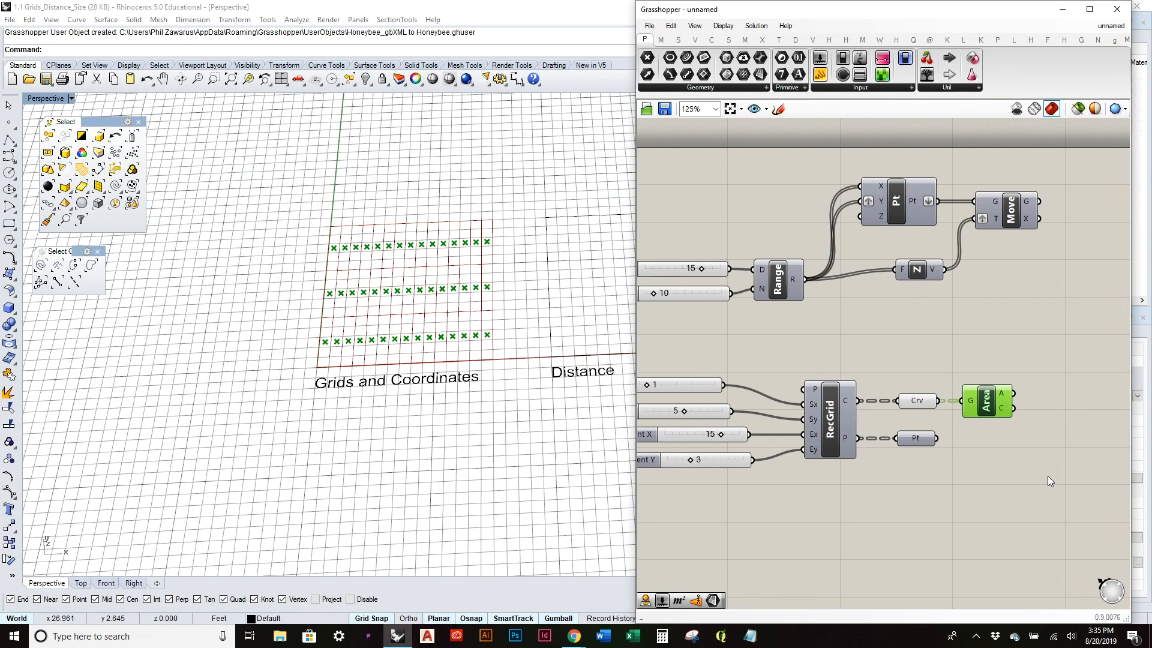
pyautogui.moveTo(1055, 488); pyautogui.dragTo(913, 365)
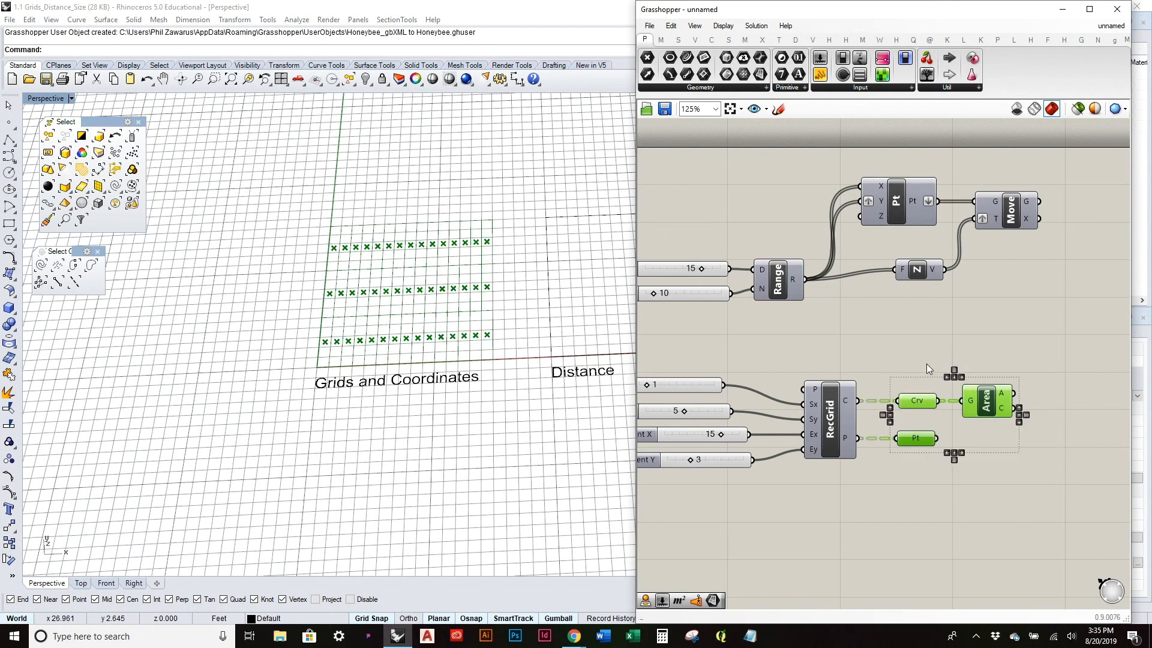
pyautogui.press('Delete')
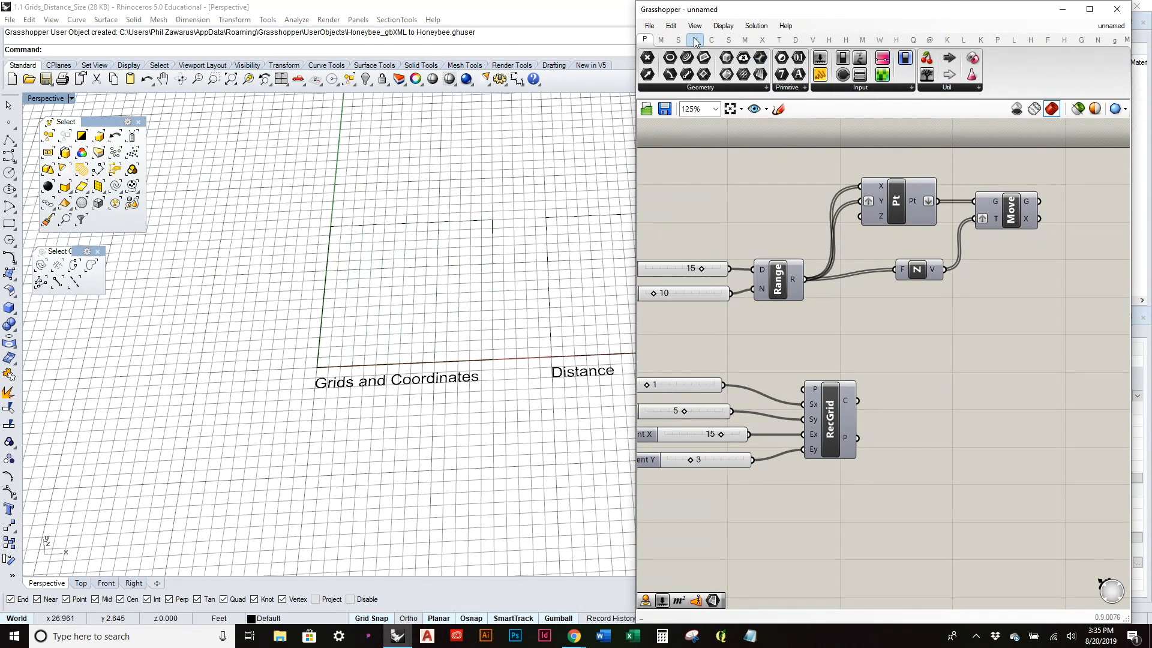
# Step: Place a Radial grid component on the canvas below RecGrid
pyautogui.click(695, 40)
pyautogui.click(708, 87)
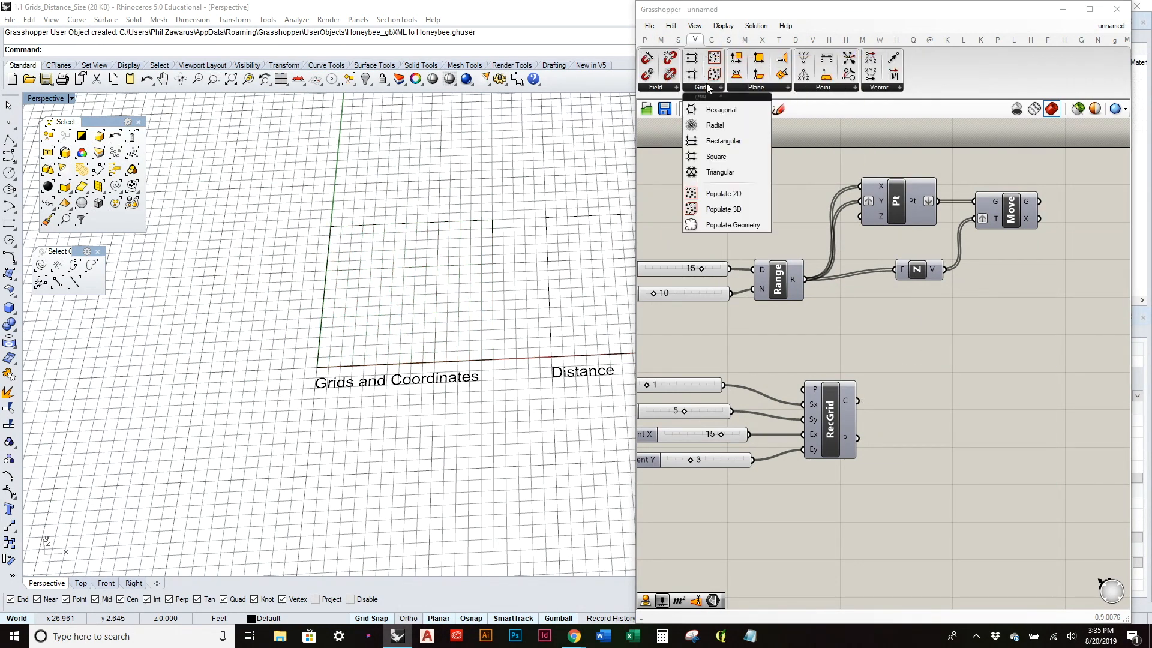
pyautogui.click(720, 127)
pyautogui.click(834, 563)
pyautogui.moveTo(835, 563); pyautogui.dragTo(873, 502, button='right')
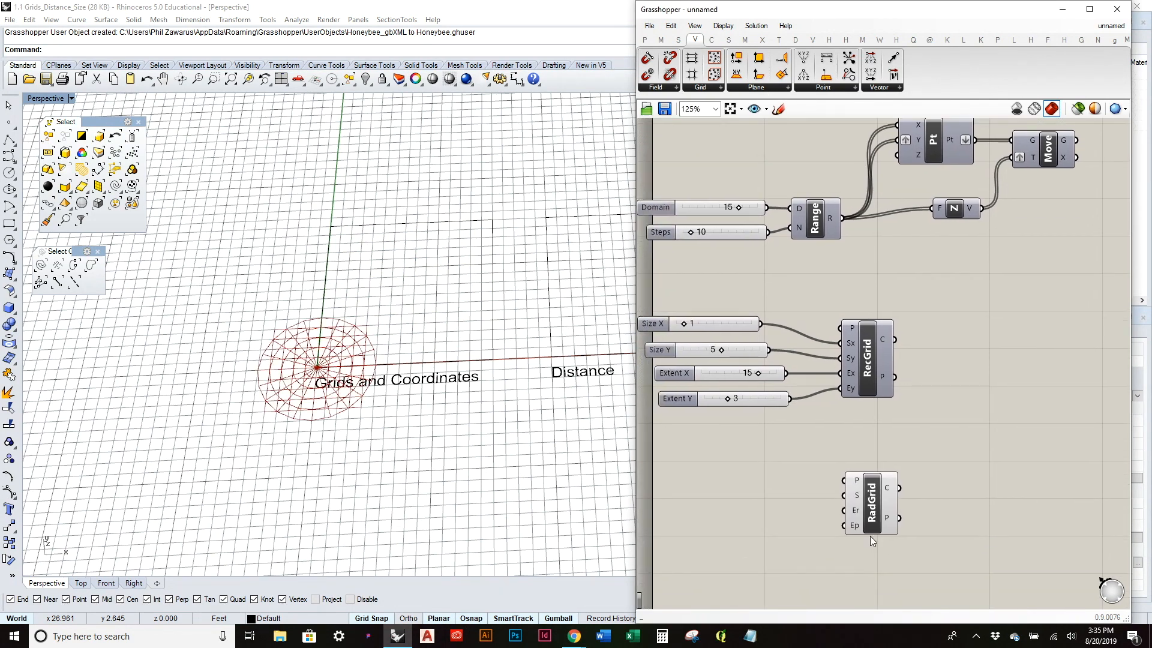
# Step: Check RadGrid's Size input and wire the Size Y slider to its S input
pyautogui.scroll(3, 870, 535)
pyautogui.click(872, 468)
pyautogui.moveTo(852, 452)
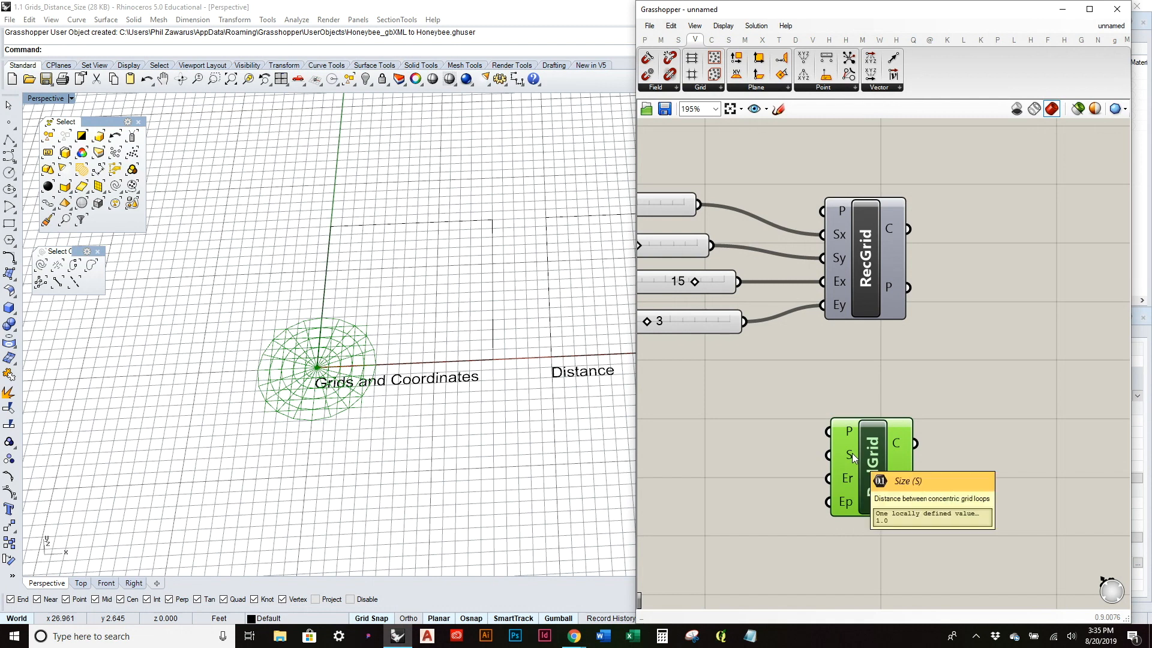
pyautogui.moveTo(786, 434); pyautogui.dragTo(882, 457, button='right')
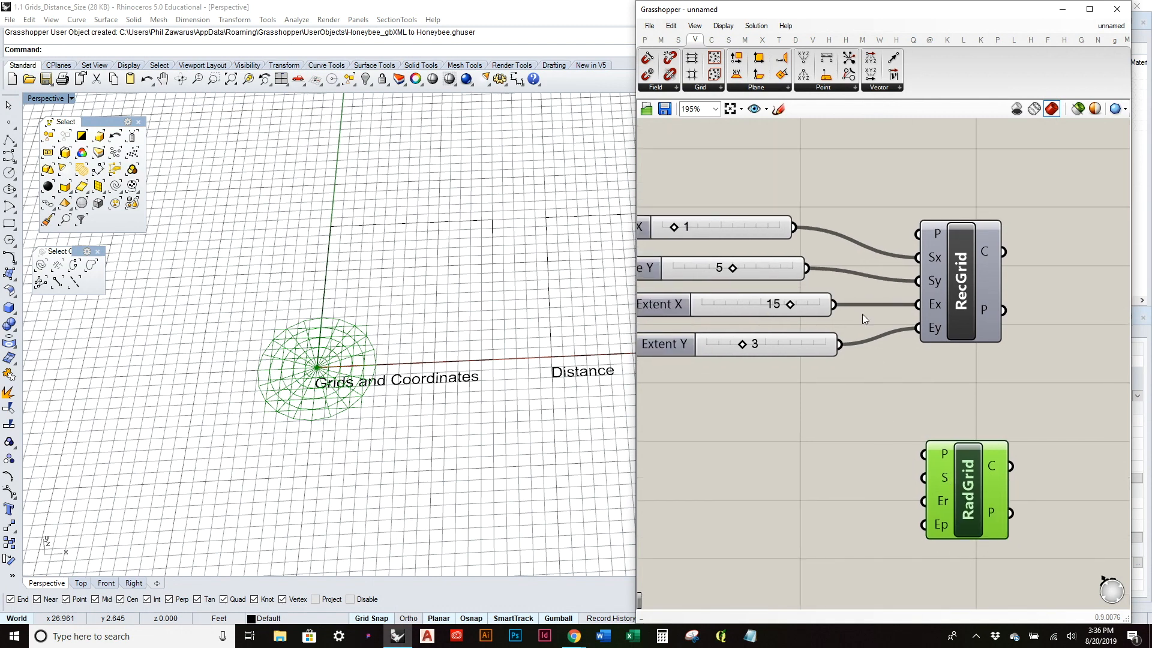
pyautogui.moveTo(807, 270); pyautogui.dragTo(923, 478)
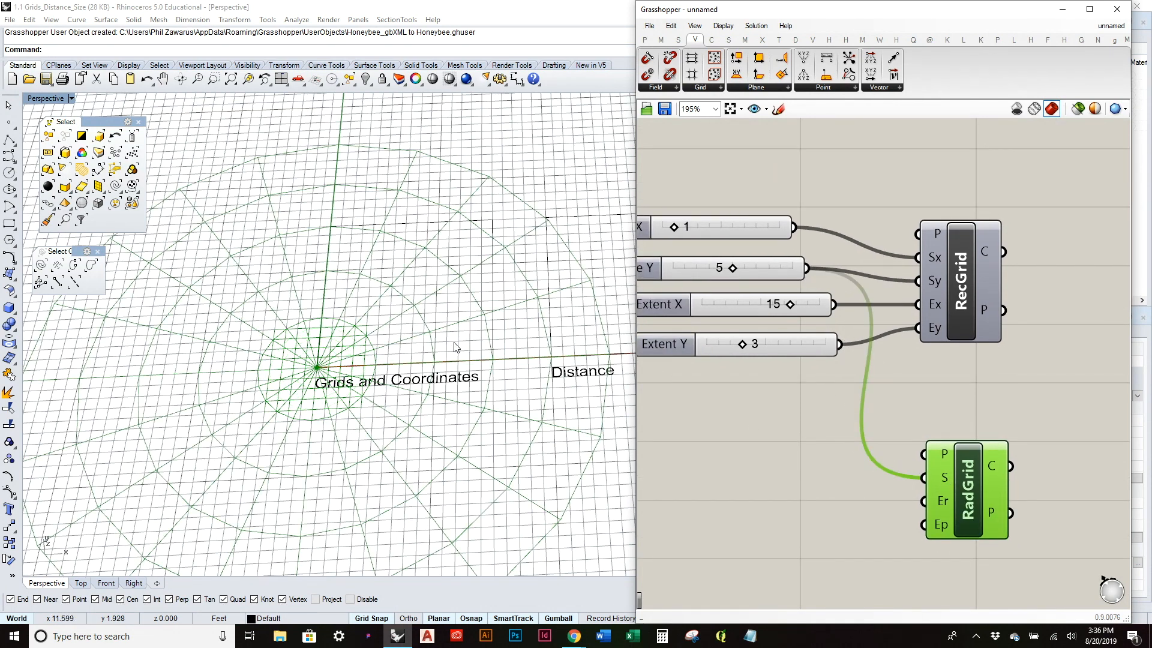
# Step: Wire the Extent Y slider to RadGrid's Er input and check what the Ep input controls
pyautogui.moveTo(945, 503)
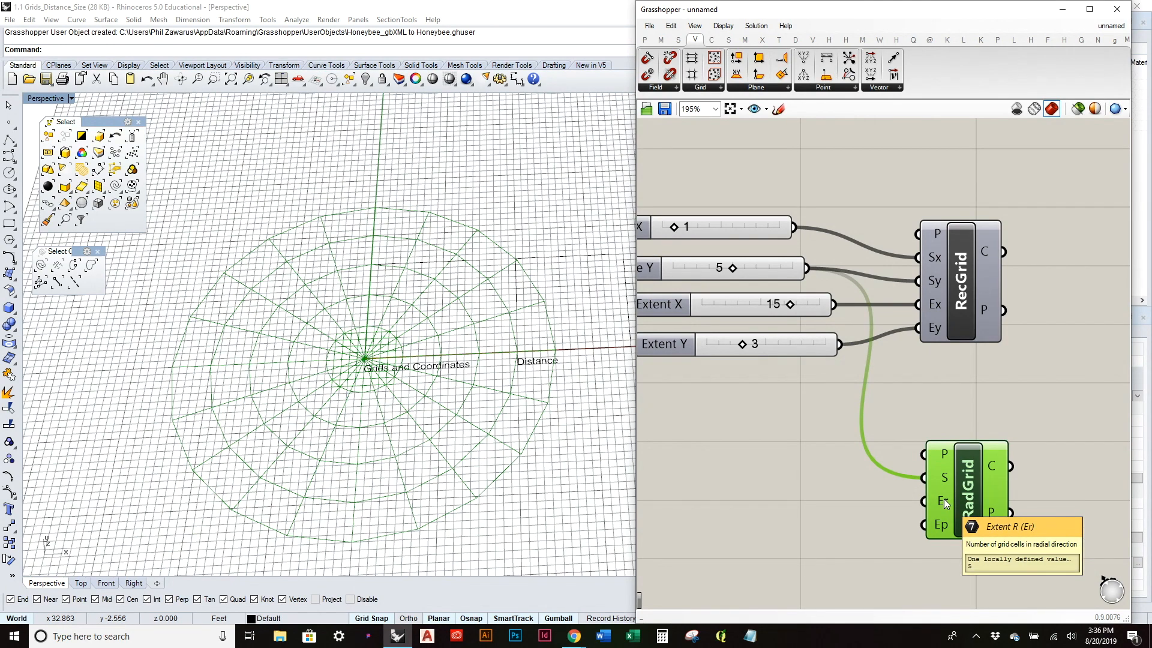
pyautogui.moveTo(840, 347); pyautogui.dragTo(923, 502)
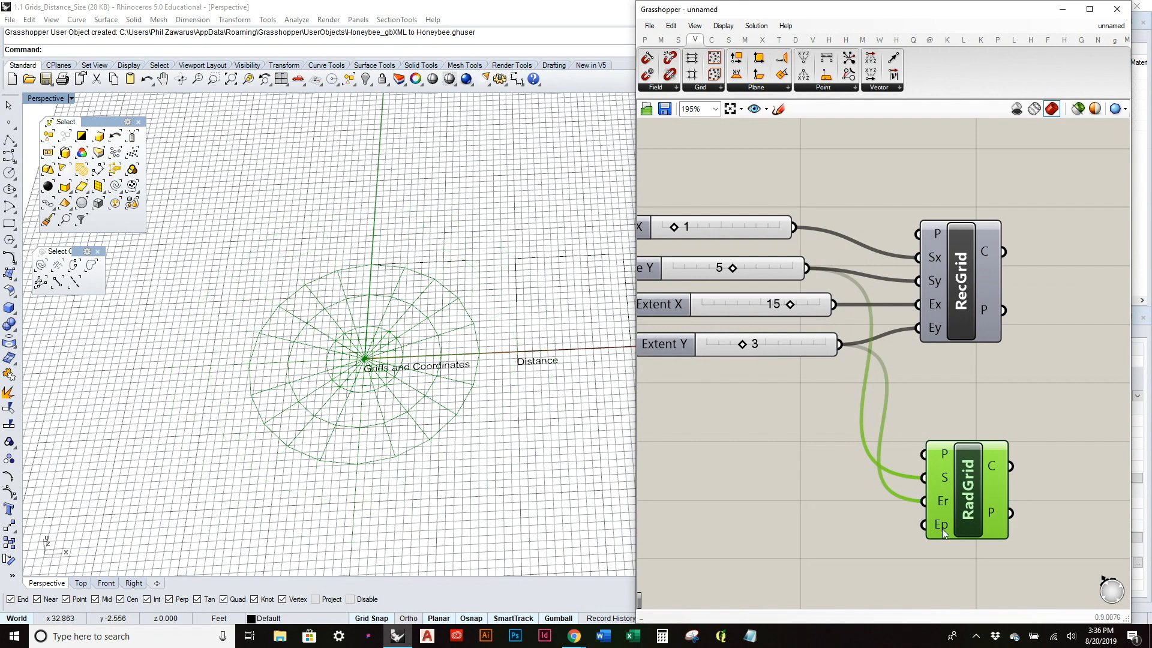
pyautogui.moveTo(942, 528)
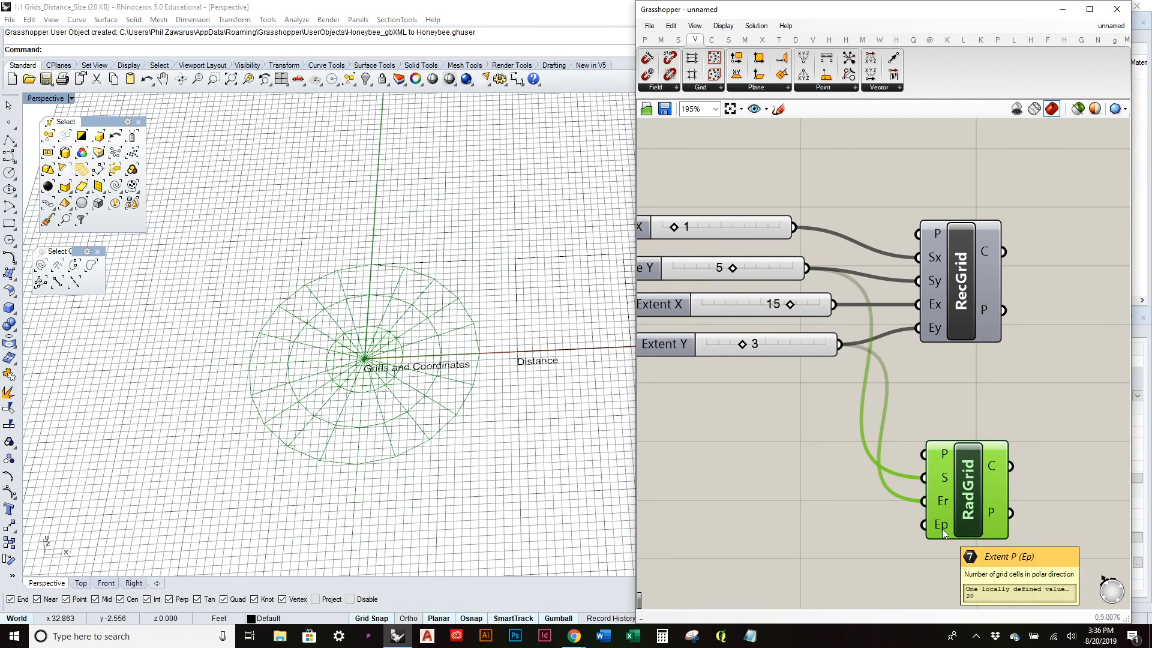
# Step: Wire the Extent X slider to RadGrid's Ep input and set Extent X to 17 and Size Y to 6
pyautogui.moveTo(834, 304); pyautogui.dragTo(924, 525)
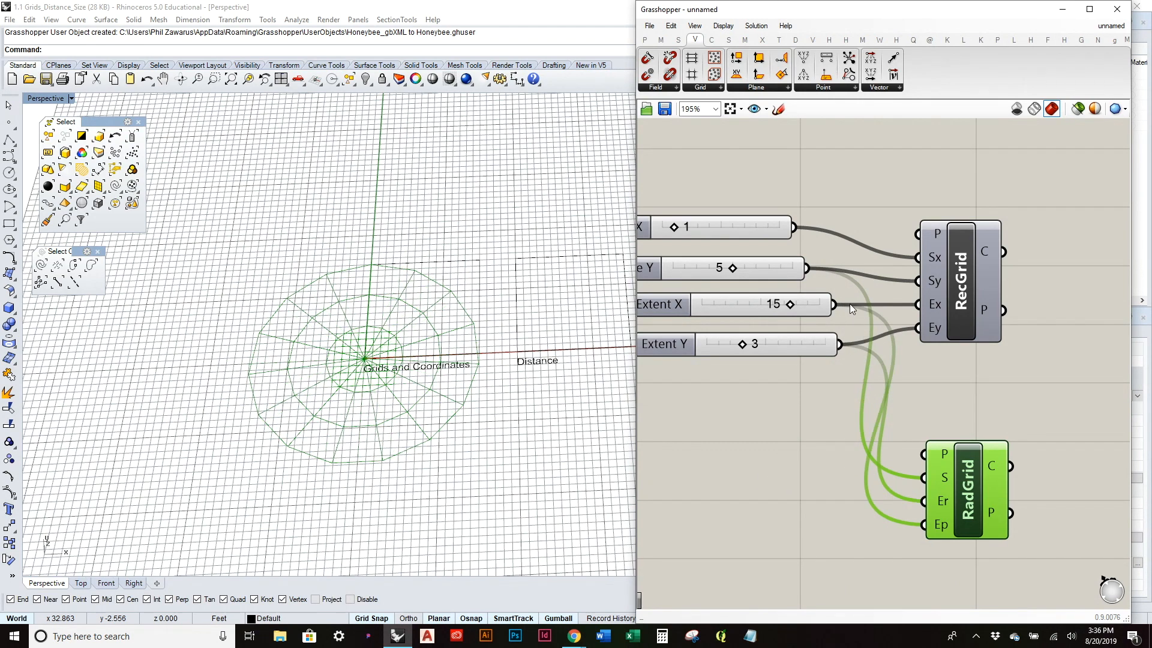
pyautogui.moveTo(797, 307)
pyautogui.mouseDown()
pyautogui.moveTo(750, 309)
pyautogui.moveTo(836, 315)
pyautogui.moveTo(801, 316)
pyautogui.mouseUp()
pyautogui.moveTo(743, 349)
pyautogui.mouseDown()
pyautogui.moveTo(812, 351)
pyautogui.moveTo(744, 350)
pyautogui.mouseUp()
pyautogui.moveTo(734, 267)
pyautogui.mouseDown()
pyautogui.moveTo(704, 272)
pyautogui.moveTo(744, 275)
pyautogui.mouseUp()
# Step: Check what RadGrid's C and P outputs deliver
pyautogui.scroll(-2, 749, 369)
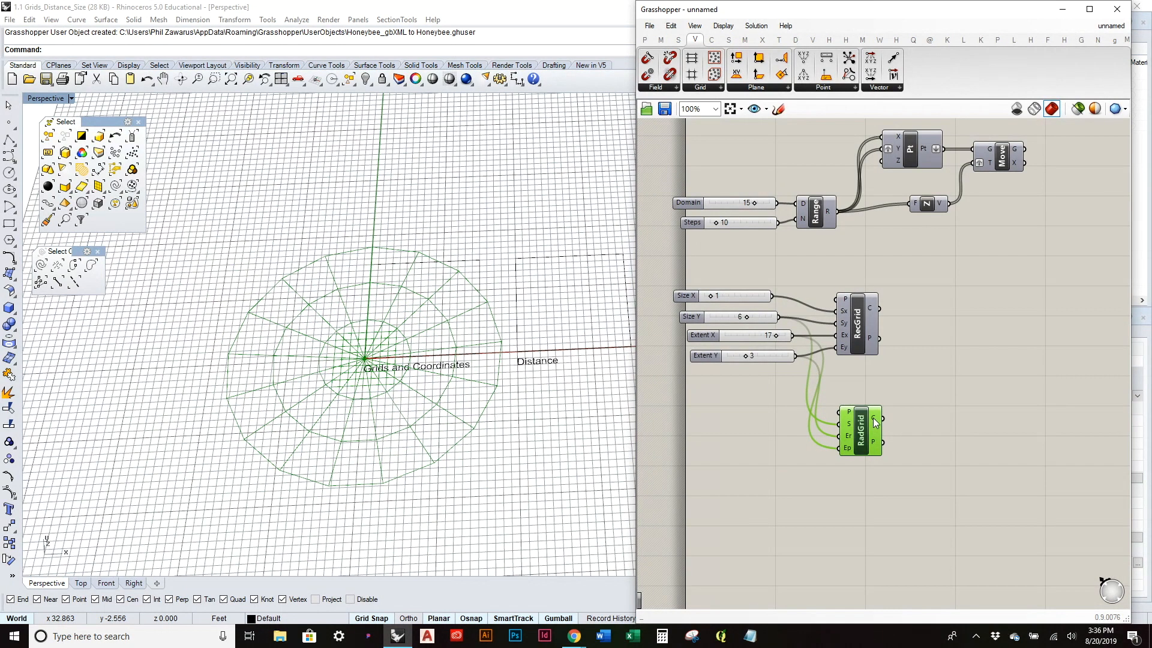
pyautogui.scroll(1, 875, 420)
pyautogui.moveTo(873, 423)
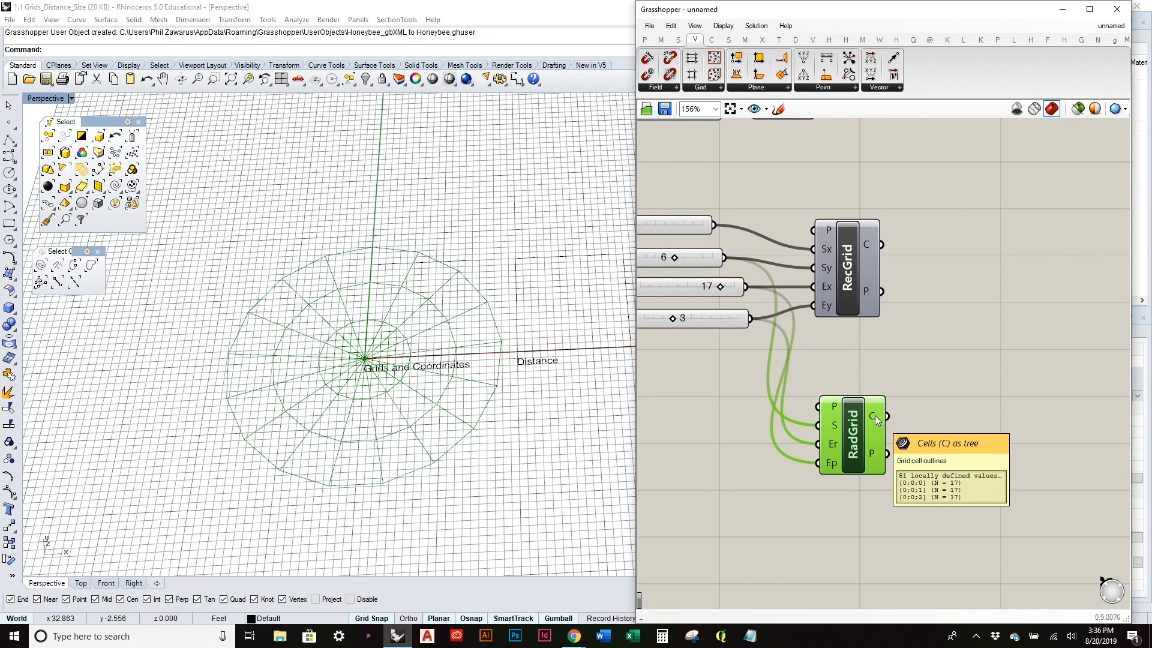
pyautogui.moveTo(877, 462)
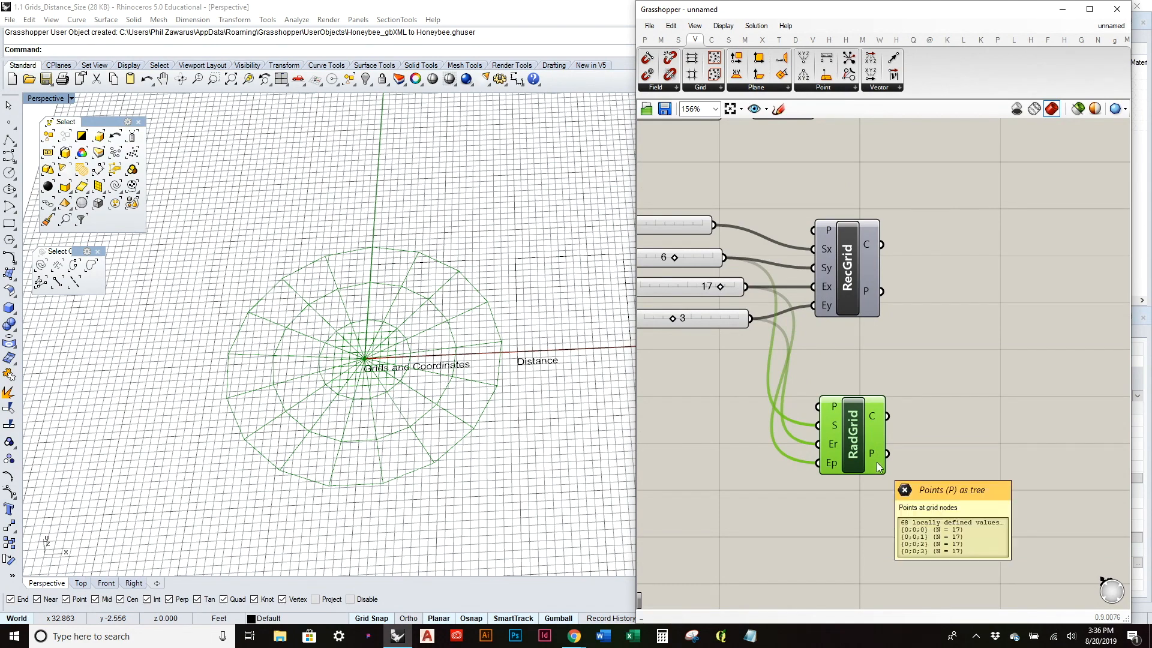
# Step: Delete both grid components with their sliders, and the Range point-grid definition above them, leaving the canvas empty
pyautogui.scroll(-2, 876, 462)
pyautogui.moveTo(965, 516); pyautogui.dragTo(697, 285)
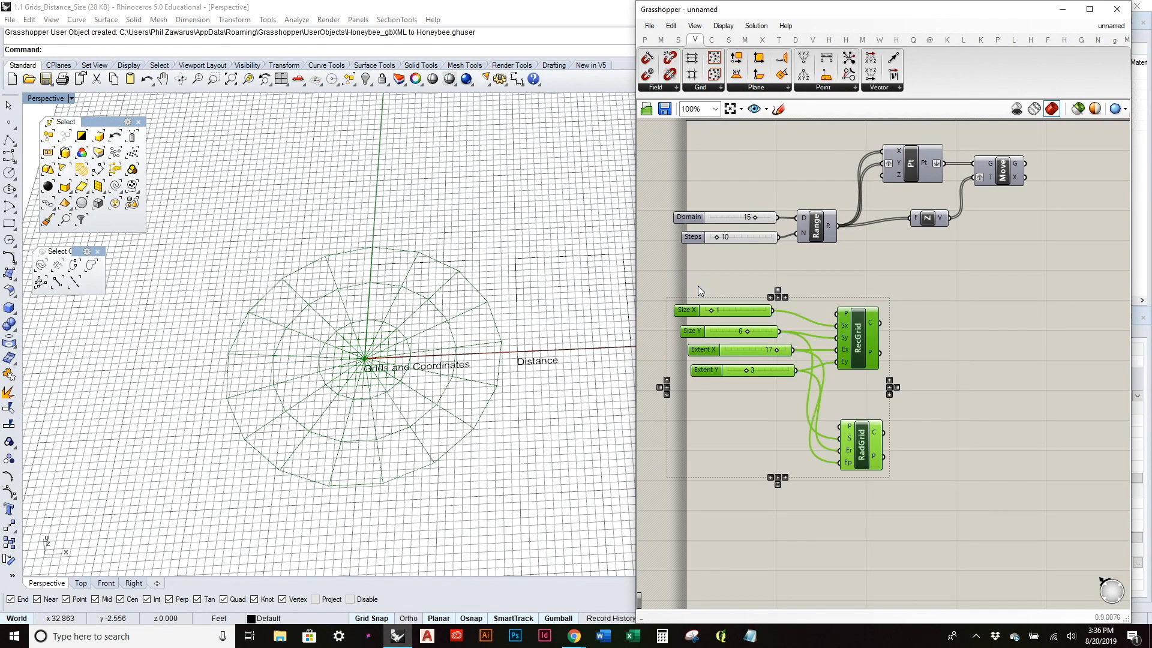
pyautogui.press('Delete')
pyautogui.moveTo(826, 268); pyautogui.dragTo(810, 315, button='right')
pyautogui.moveTo(398, 338); pyautogui.dragTo(451, 321, button='right')
pyautogui.moveTo(927, 261); pyautogui.dragTo(663, 165)
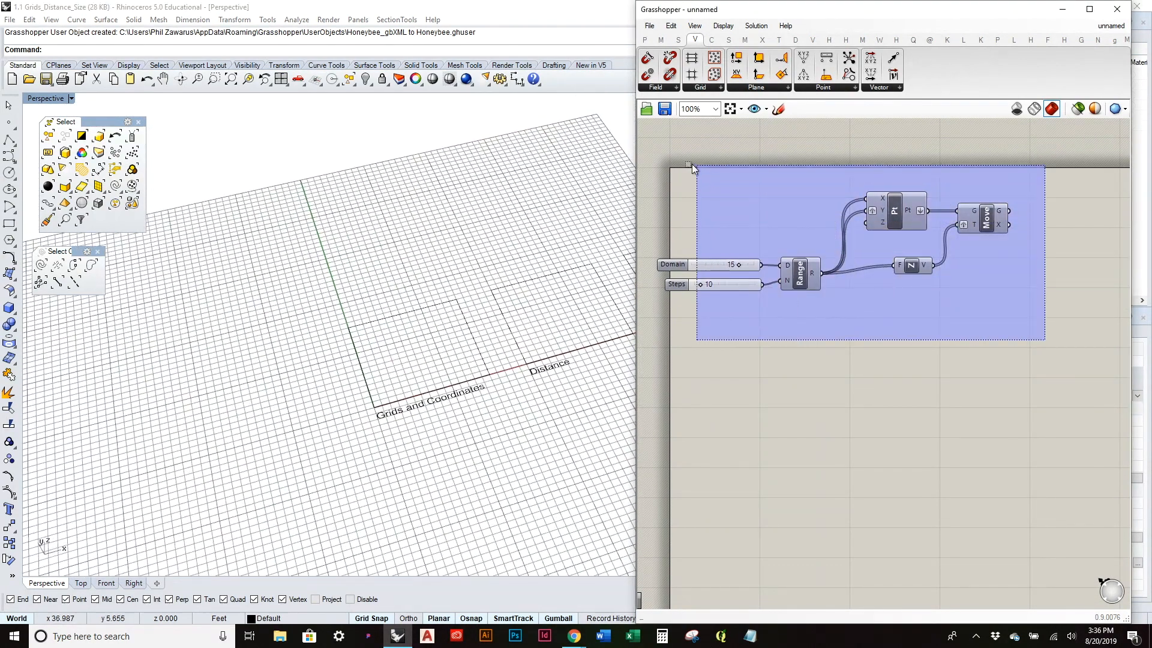
pyautogui.press('Delete')
# Step: Select the square curve above the Distance text in the Rhino Perspective viewport
pyautogui.scroll(3, 572, 325)
pyautogui.keyDown('shift'); pyautogui.moveTo(571, 324); pyautogui.dragTo(384, 324, button='right'); pyautogui.keyUp('shift')
pyautogui.scroll(4, 391, 327)
pyautogui.scroll(-2, 423, 316)
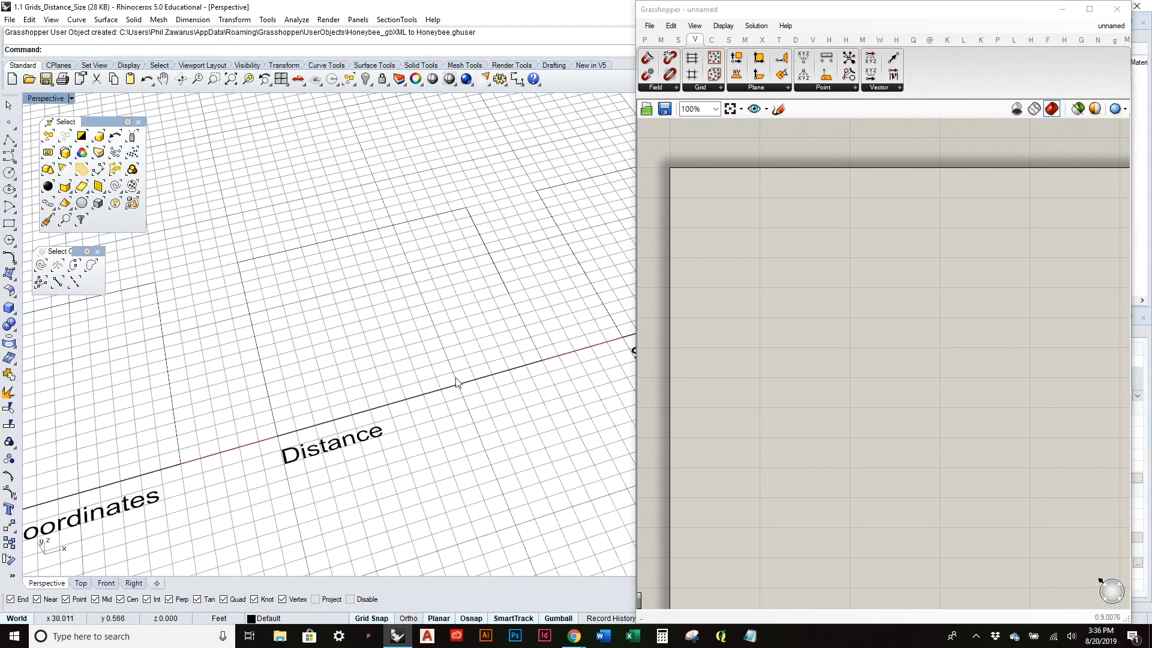
pyautogui.scroll(-3, 457, 363)
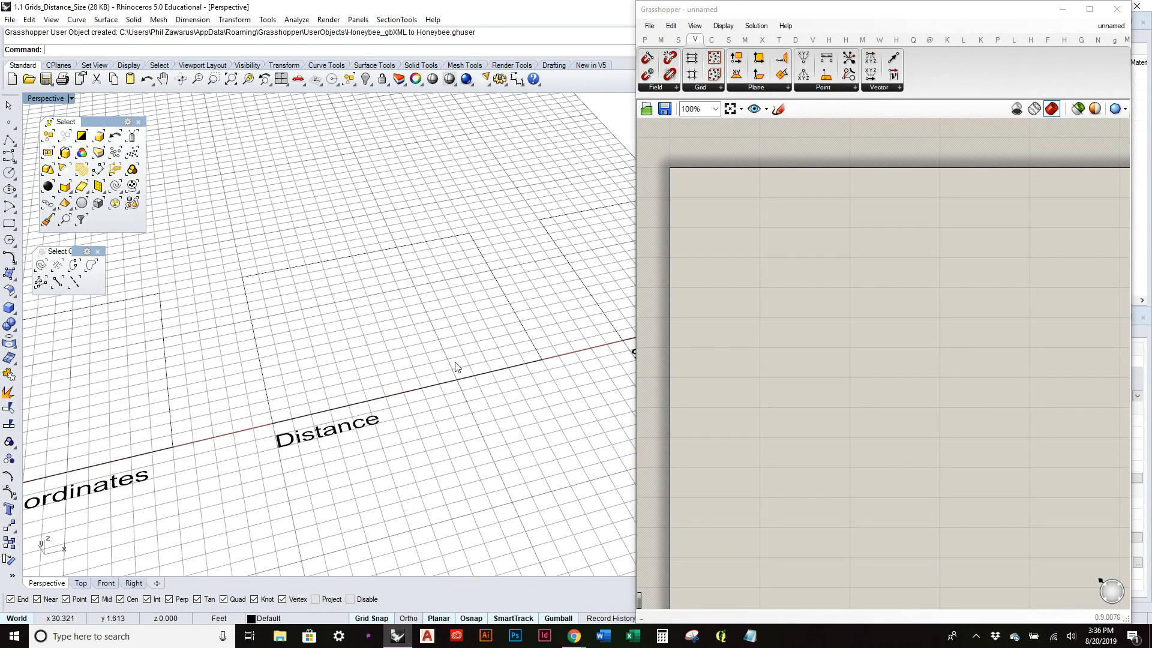
pyautogui.click(843, 243)
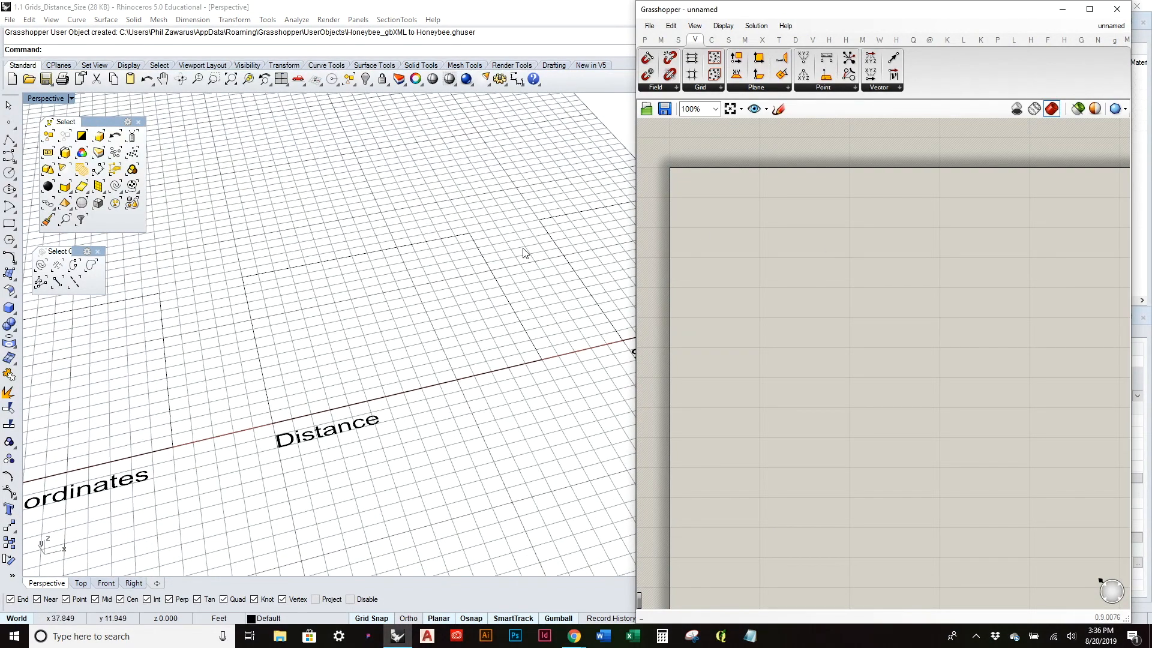
pyautogui.click(502, 287)
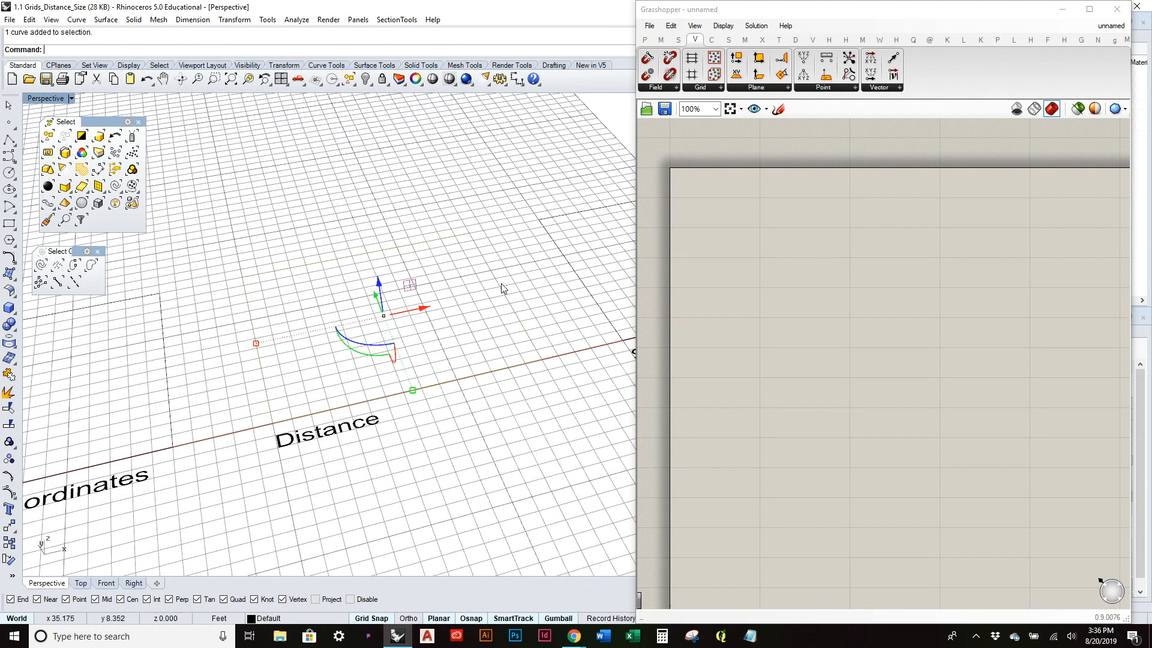
# Step: Place a Curve parameter on the empty Grasshopper canvas and assign the selected Rhino square to it
pyautogui.click(648, 40)
pyautogui.moveTo(687, 57); pyautogui.dragTo(733, 198)
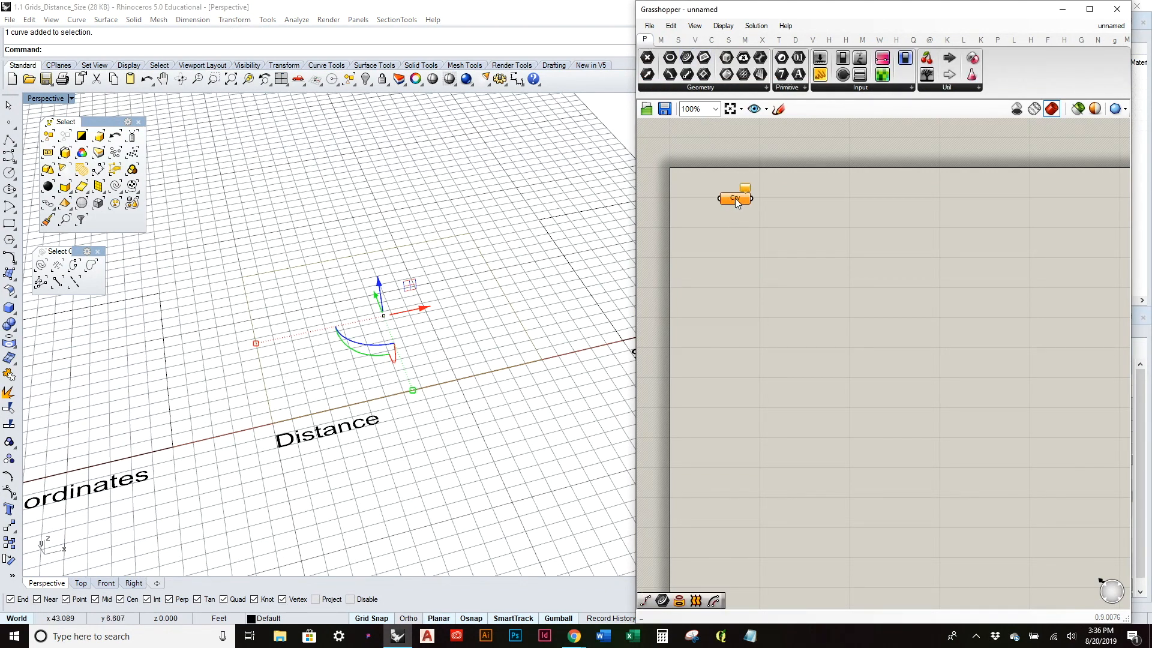
pyautogui.rightClick(736, 201)
pyautogui.click(780, 389)
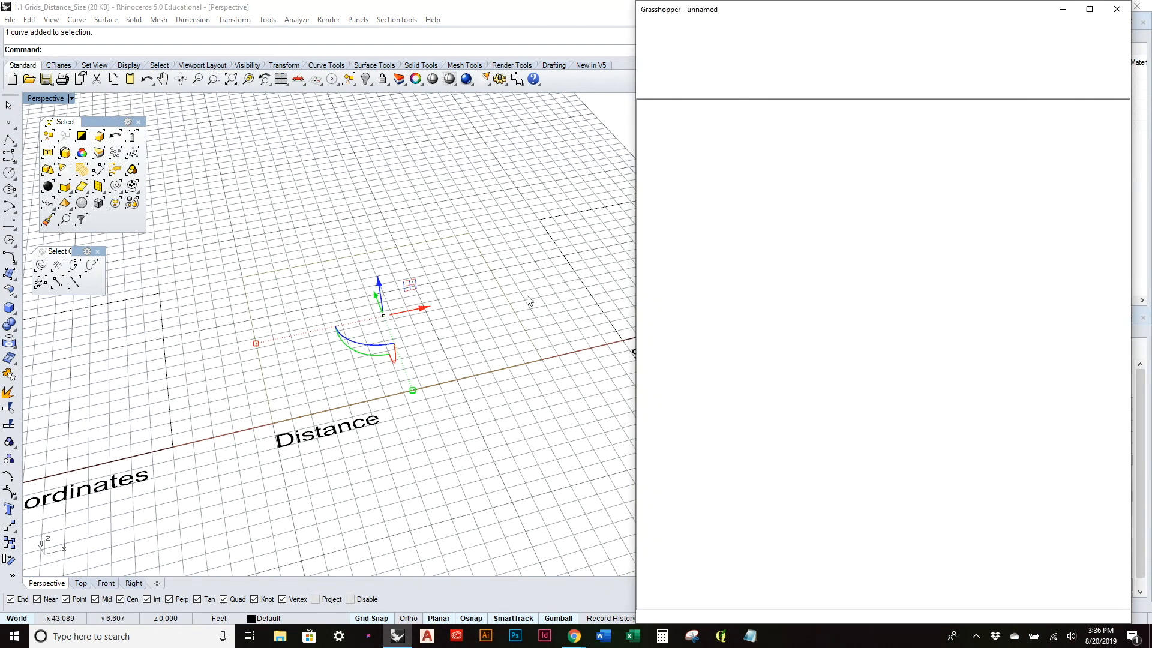
pyautogui.moveTo(738, 200); pyautogui.dragTo(734, 210)
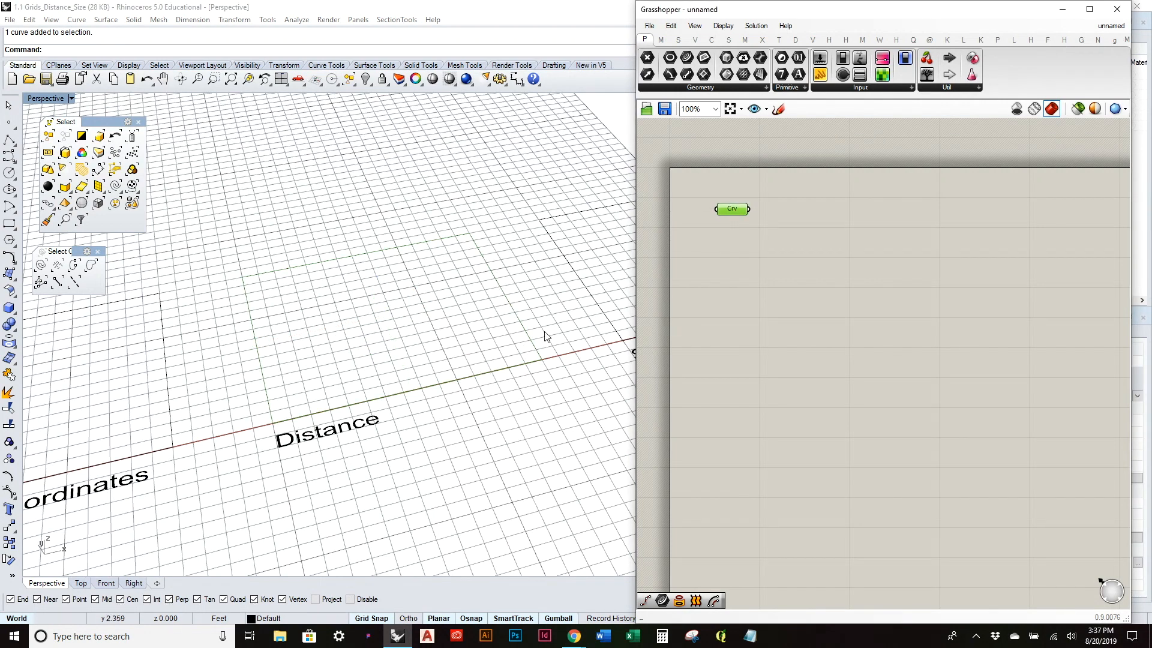
pyautogui.click(791, 258)
# Step: Place a Surface parameter beside the Curve parameter, feed the curve into it and align the two
pyautogui.moveTo(703, 89)
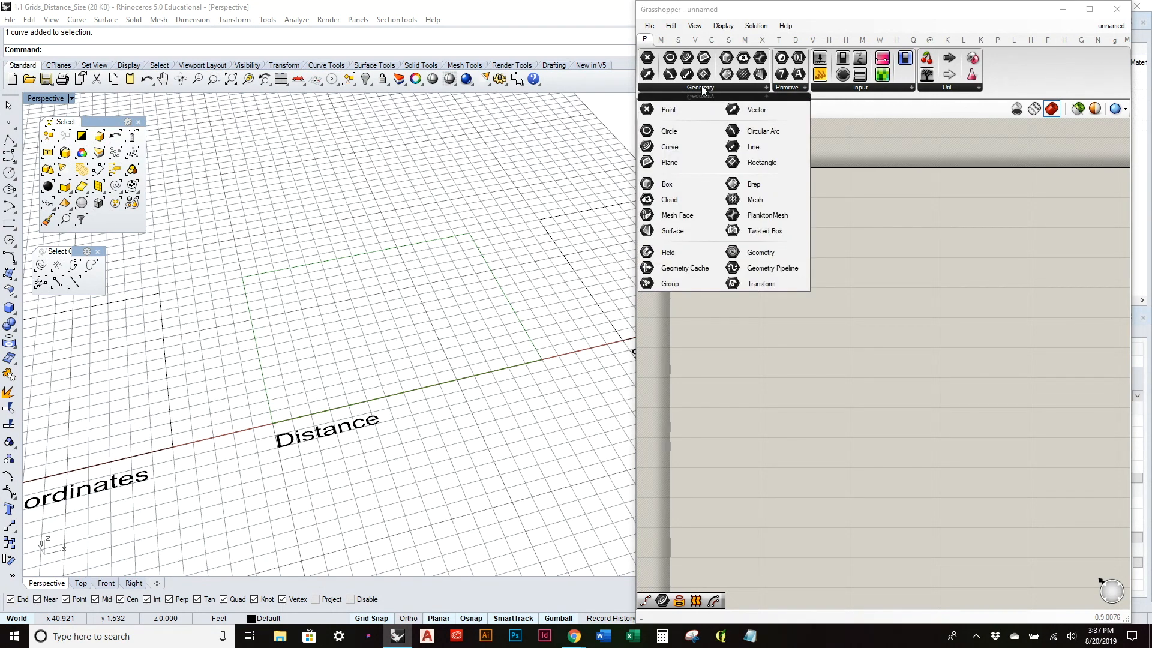
pyautogui.moveTo(675, 231); pyautogui.dragTo(787, 203)
pyautogui.click(738, 234)
pyautogui.moveTo(557, 264); pyautogui.dragTo(519, 296, button='right')
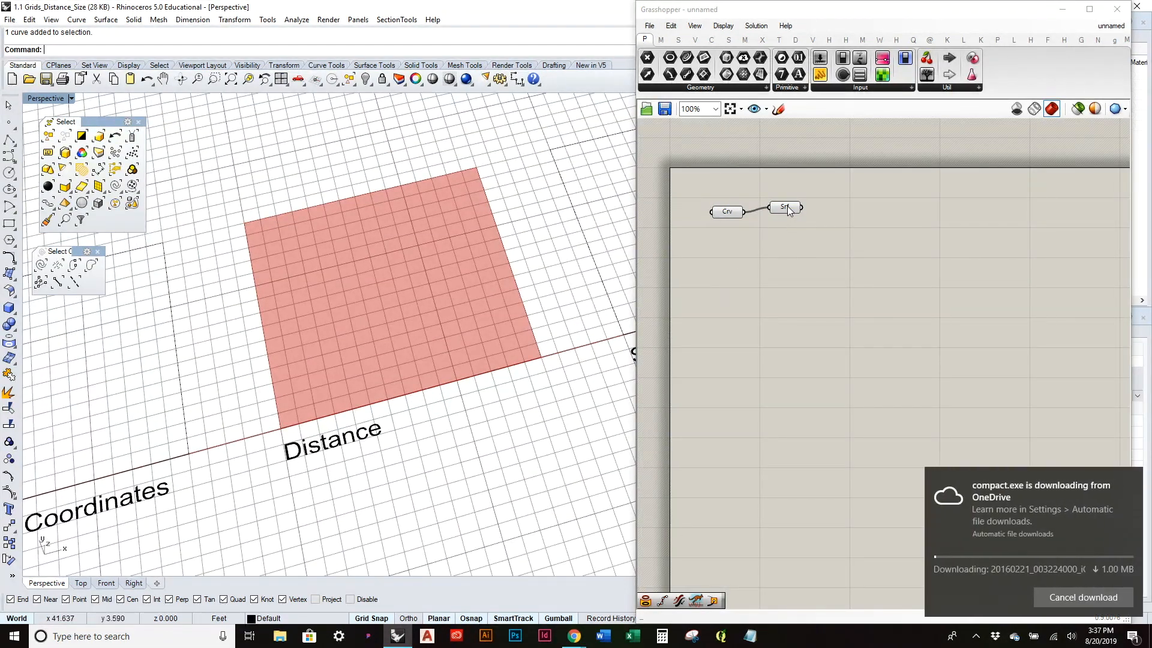
pyautogui.moveTo(785, 208); pyautogui.dragTo(782, 219)
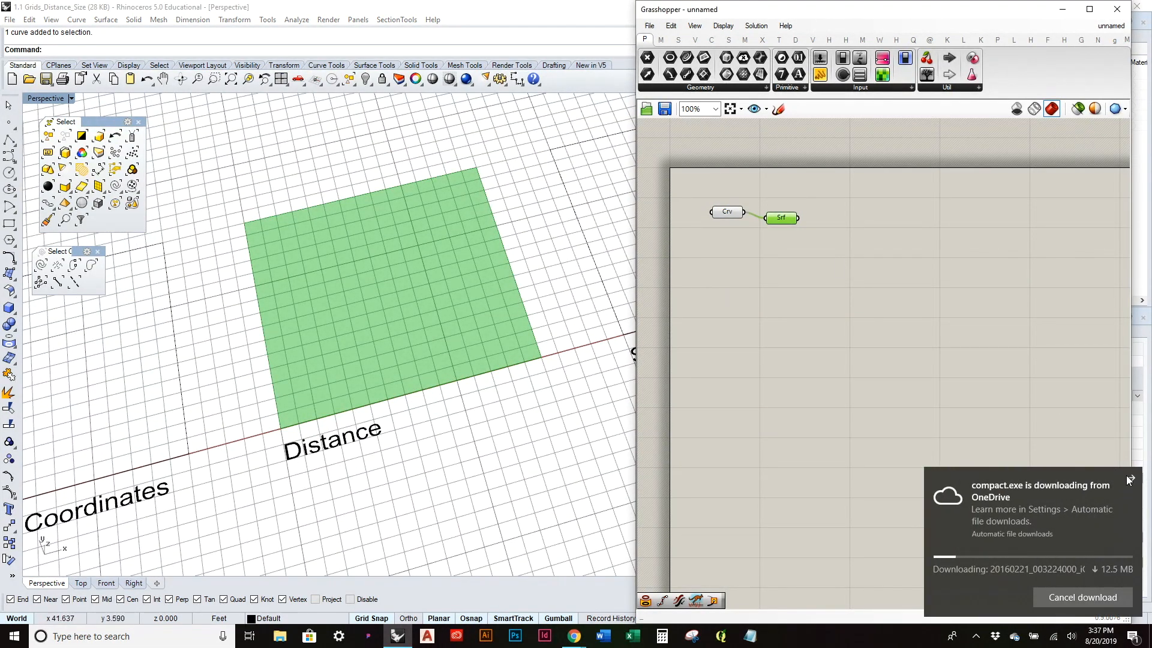
pyautogui.click(1128, 478)
pyautogui.moveTo(774, 219); pyautogui.dragTo(774, 212)
pyautogui.click(673, 256)
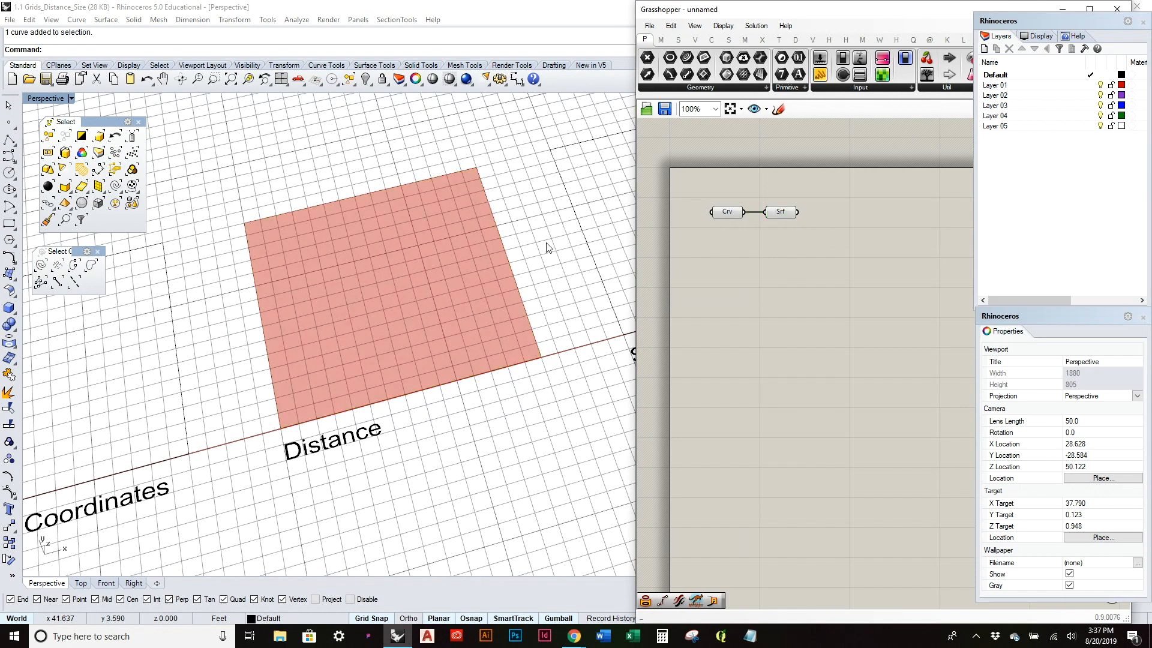
# Step: Place a Populate Geometry component beside the Surface parameter and wire the surface to its G input
pyautogui.click(774, 215)
pyautogui.click(695, 40)
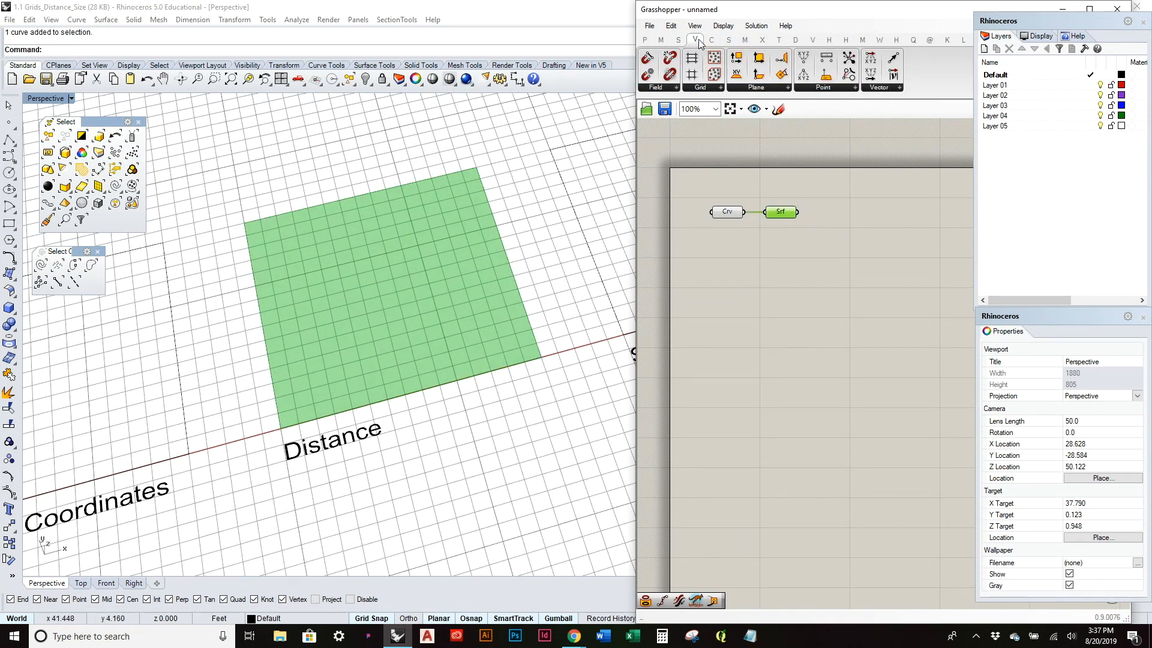
pyautogui.click(708, 88)
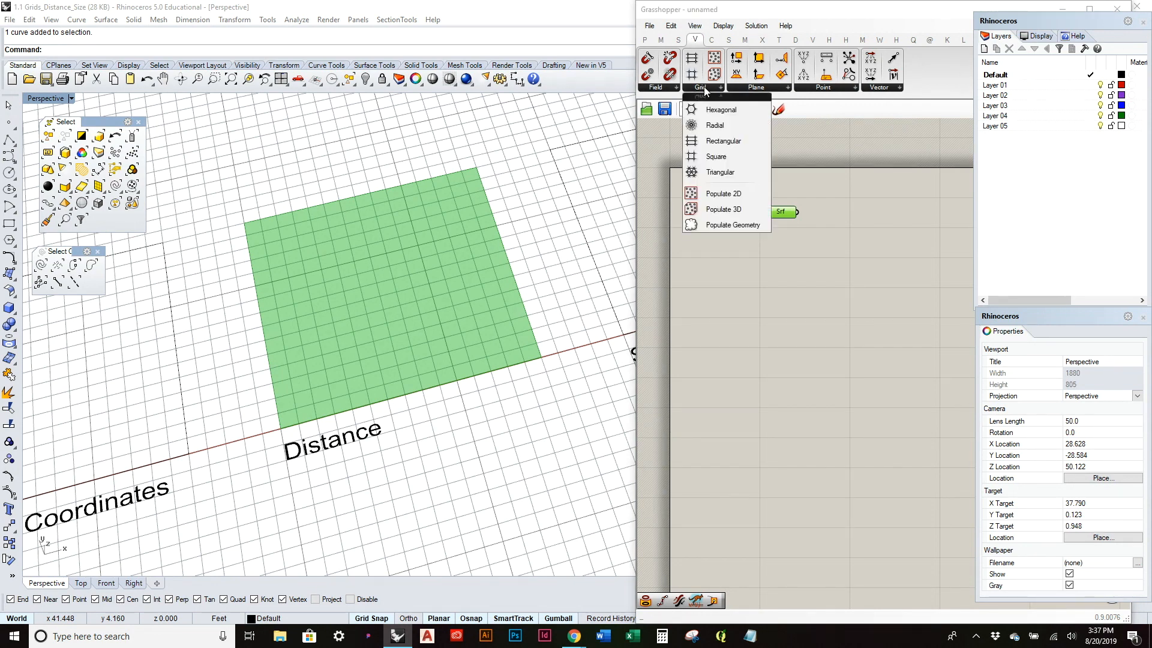
pyautogui.click(746, 224)
pyautogui.click(837, 243)
pyautogui.scroll(2, 840, 240)
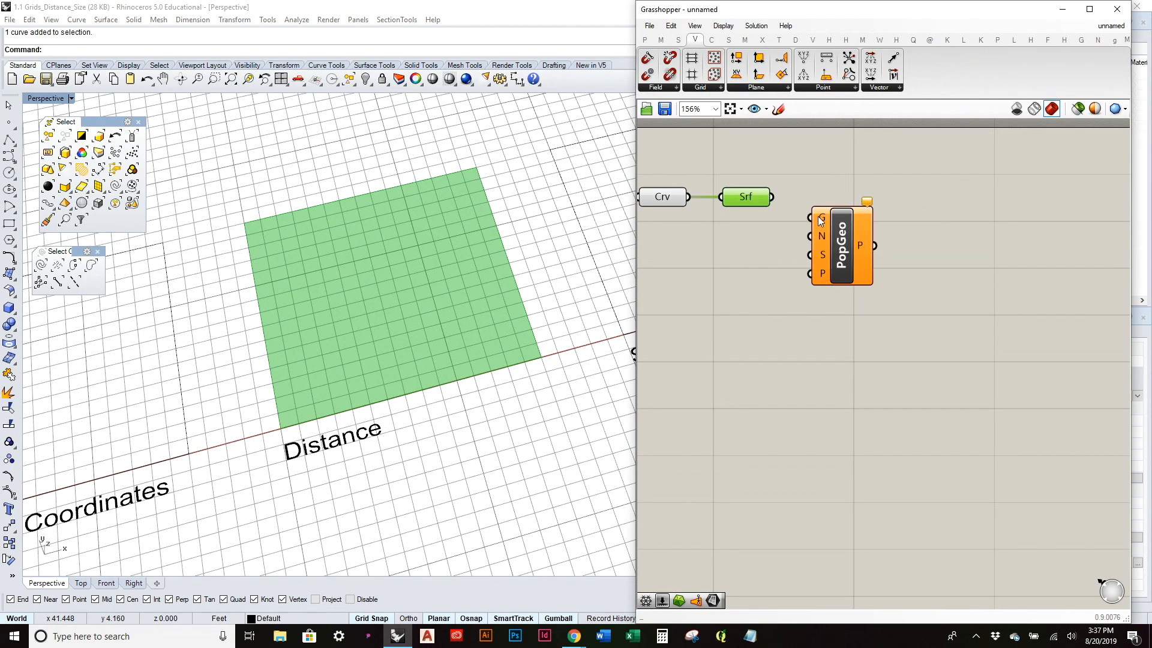
pyautogui.moveTo(773, 197); pyautogui.dragTo(847, 228)
# Step: Create a number slider with the value 250 and wire it to PopGeo's N input
pyautogui.moveTo(825, 217)
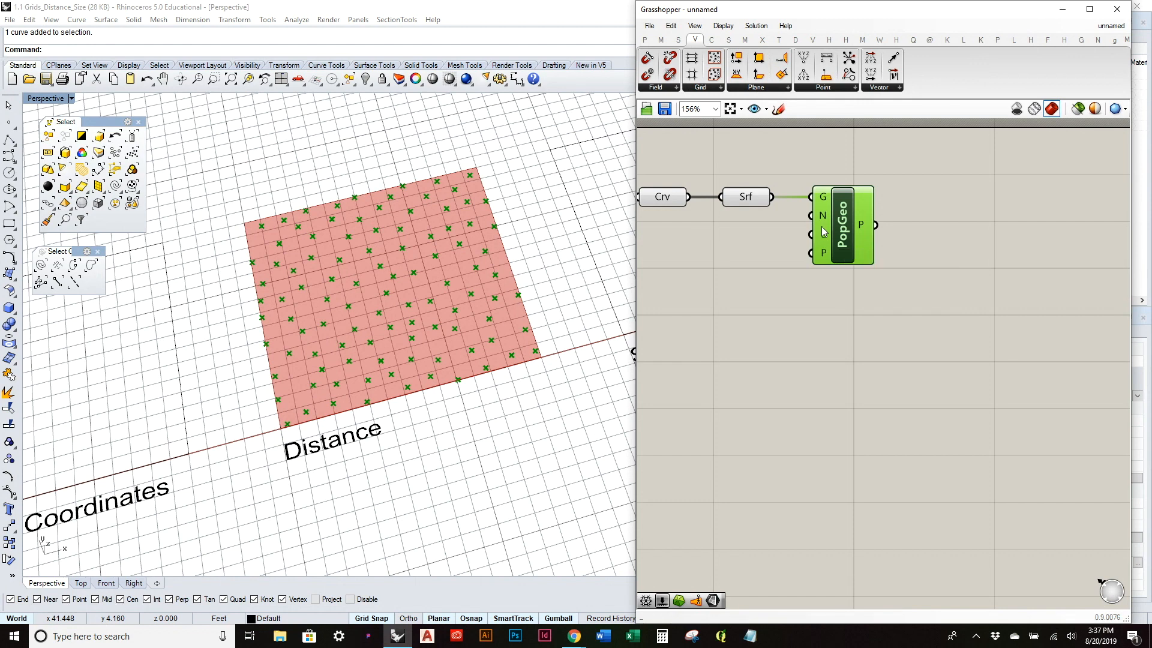
pyautogui.doubleClick(707, 248)
pyautogui.write('250')
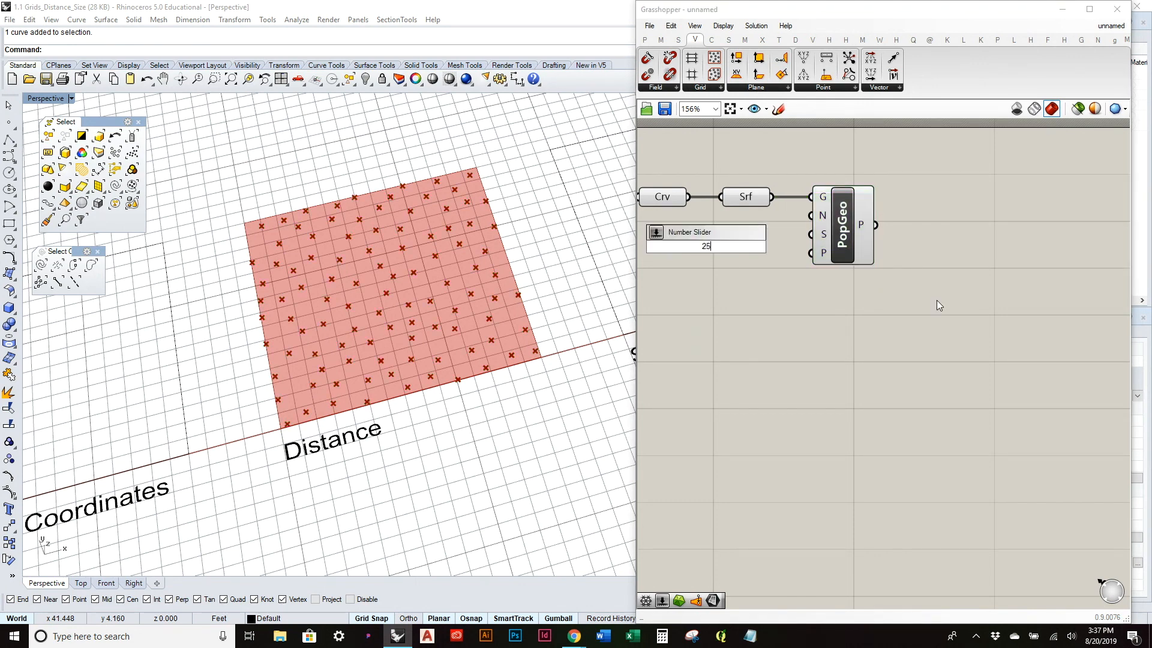
pyautogui.press('Return')
pyautogui.moveTo(784, 246); pyautogui.dragTo(900, 247)
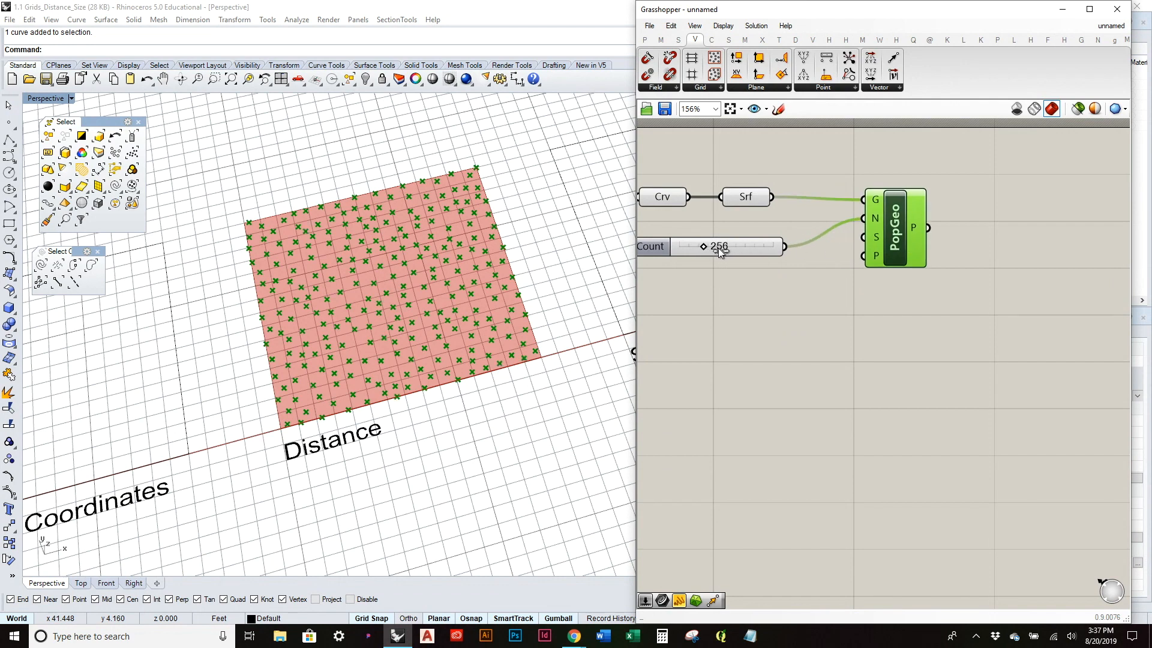
# Step: Try different point counts, set the Count slider to 77 and adjust PopGeo's position on the canvas
pyautogui.moveTo(718, 248); pyautogui.dragTo(746, 248)
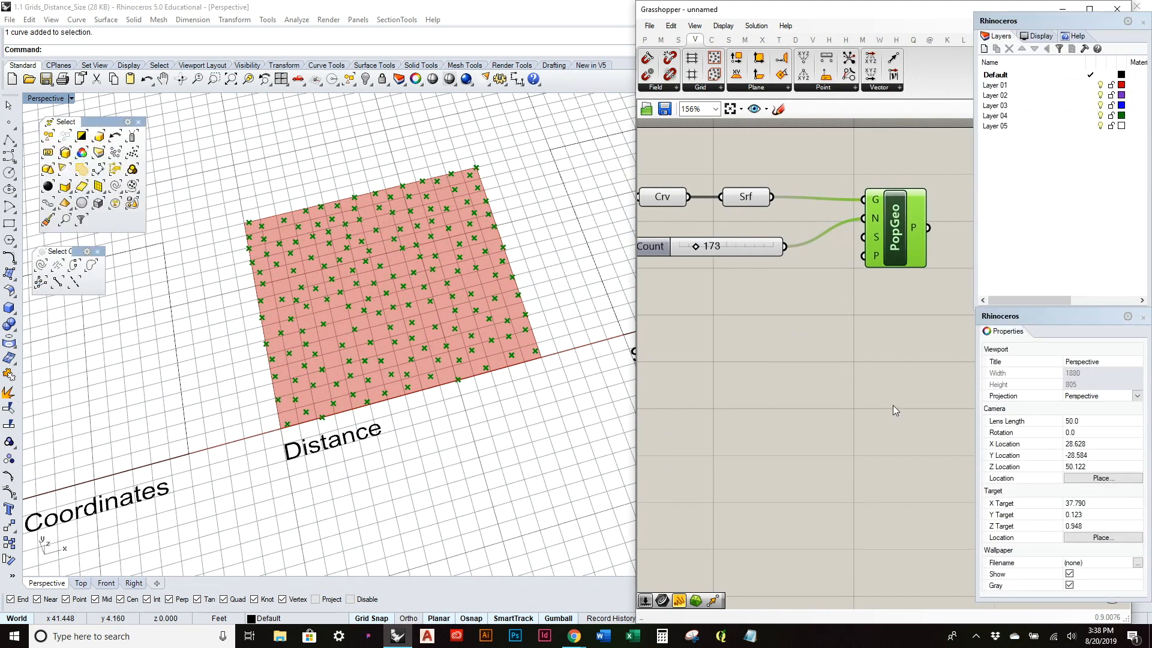
pyautogui.click(892, 404)
pyautogui.moveTo(695, 246)
pyautogui.mouseDown()
pyautogui.moveTo(719, 238)
pyautogui.moveTo(710, 250)
pyautogui.mouseUp()
pyautogui.click(888, 150)
pyautogui.moveTo(927, 13)
pyautogui.mouseDown()
pyautogui.moveTo(903, 13)
pyautogui.moveTo(935, 14)
pyautogui.mouseUp()
pyautogui.moveTo(898, 243); pyautogui.dragTo(901, 241)
# Step: Create a number slider with the value 15 and wire it to PopGeo's S input
pyautogui.moveTo(890, 241)
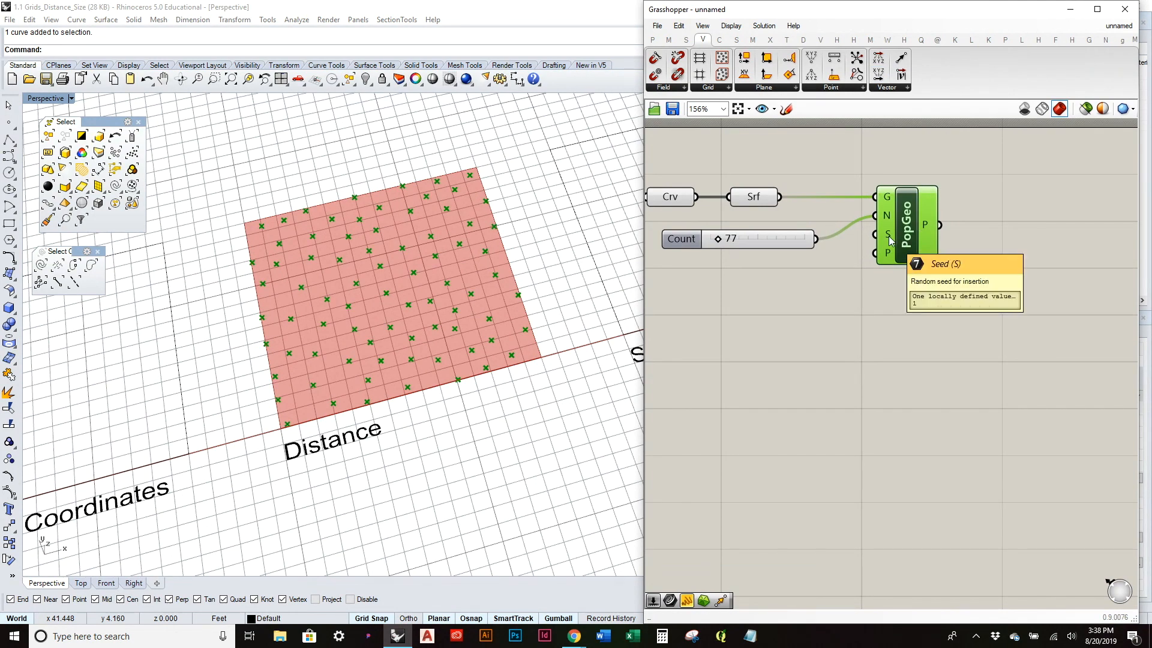
pyautogui.doubleClick(740, 296)
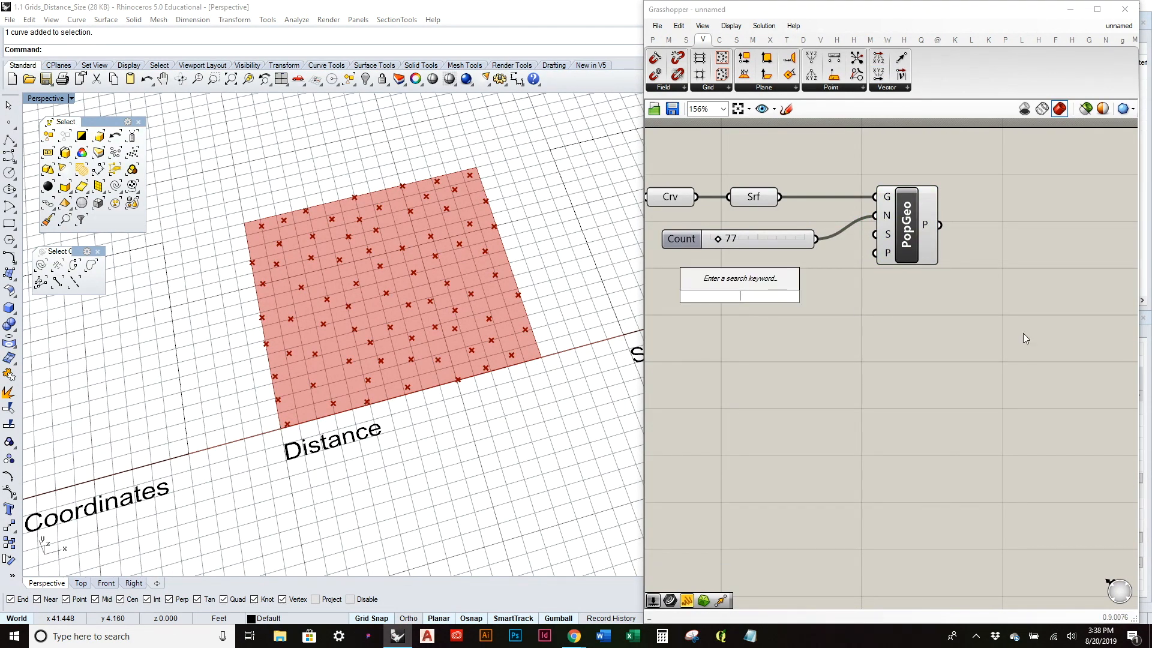
pyautogui.write('15')
pyautogui.press('Return')
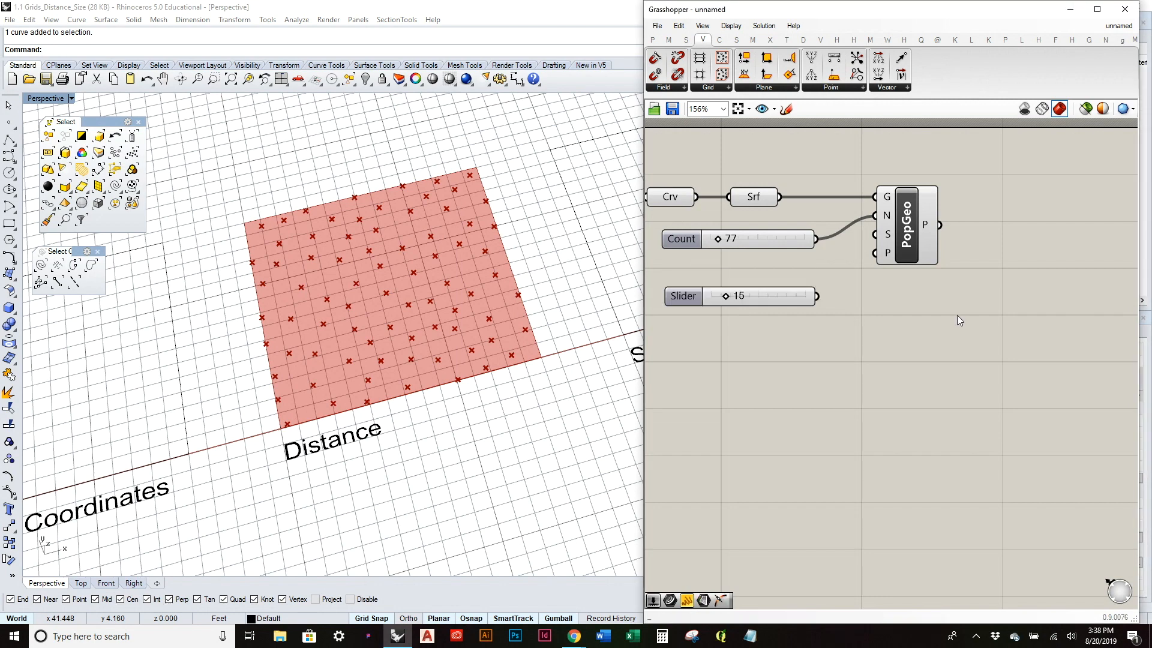
pyautogui.moveTo(817, 297); pyautogui.dragTo(866, 231)
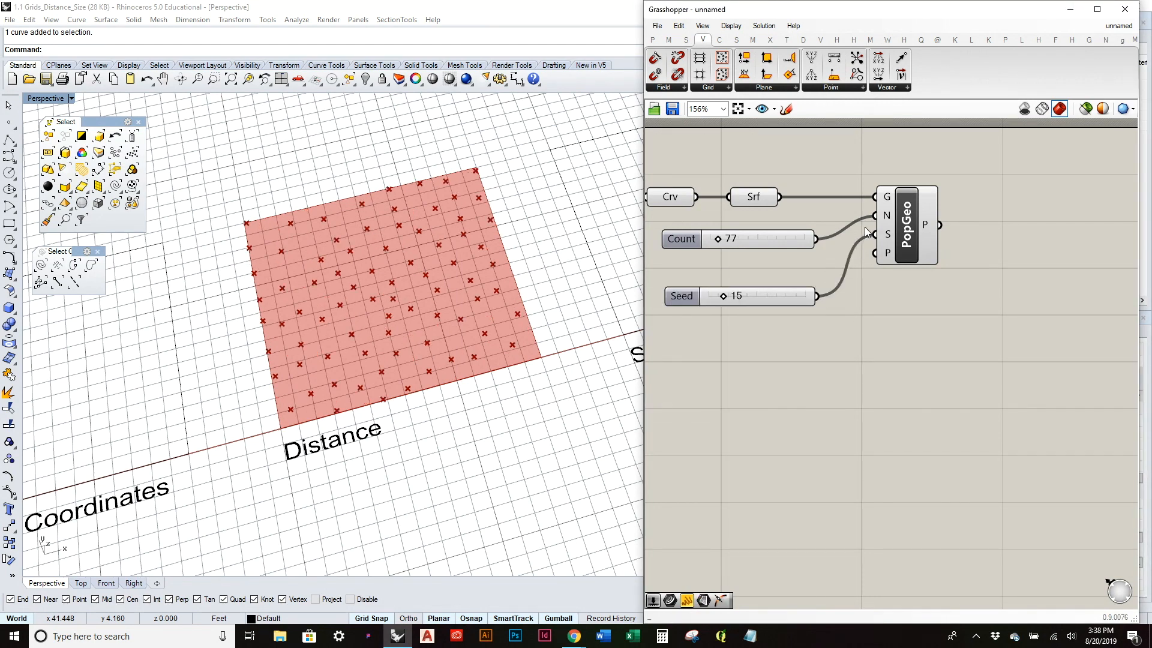
# Step: Set the Seed slider to 36 and position it directly beneath the Count slider
pyautogui.moveTo(724, 298); pyautogui.dragTo(794, 256)
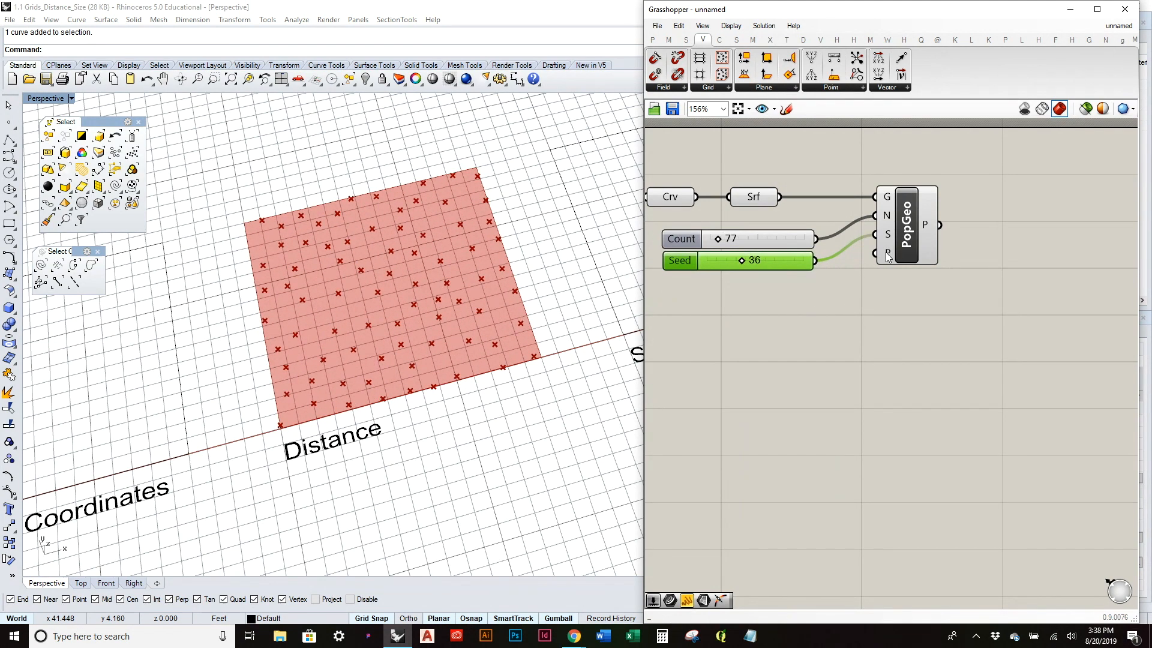
pyautogui.moveTo(887, 256)
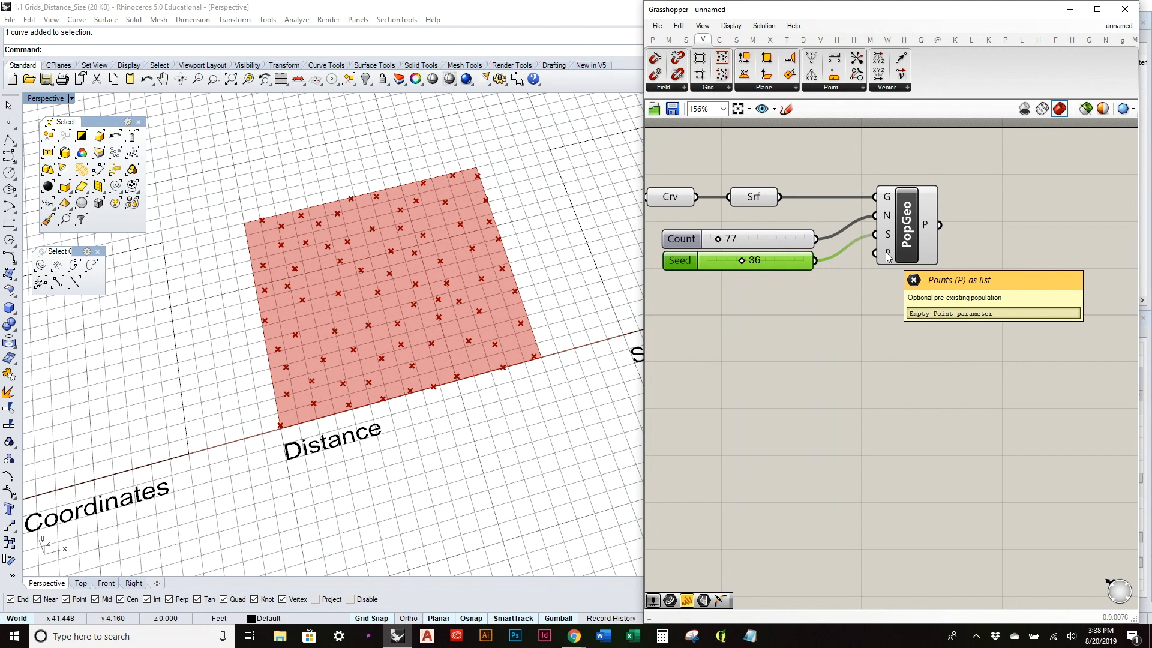
pyautogui.moveTo(778, 262); pyautogui.dragTo(780, 272)
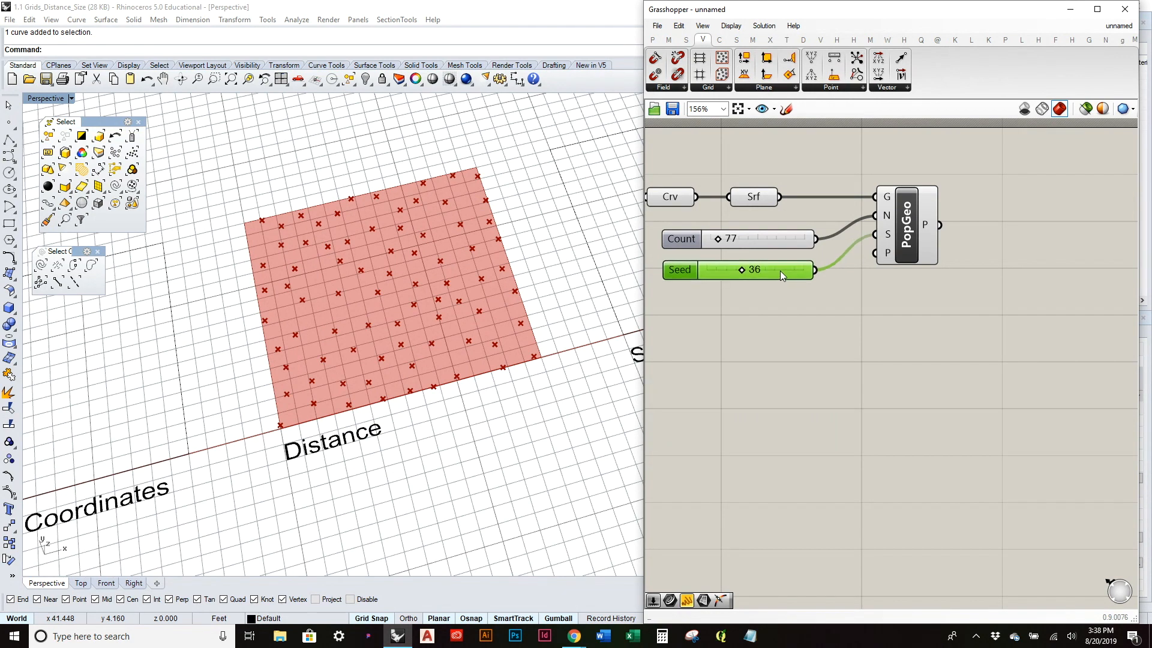
pyautogui.moveTo(796, 279); pyautogui.dragTo(869, 353, button='right')
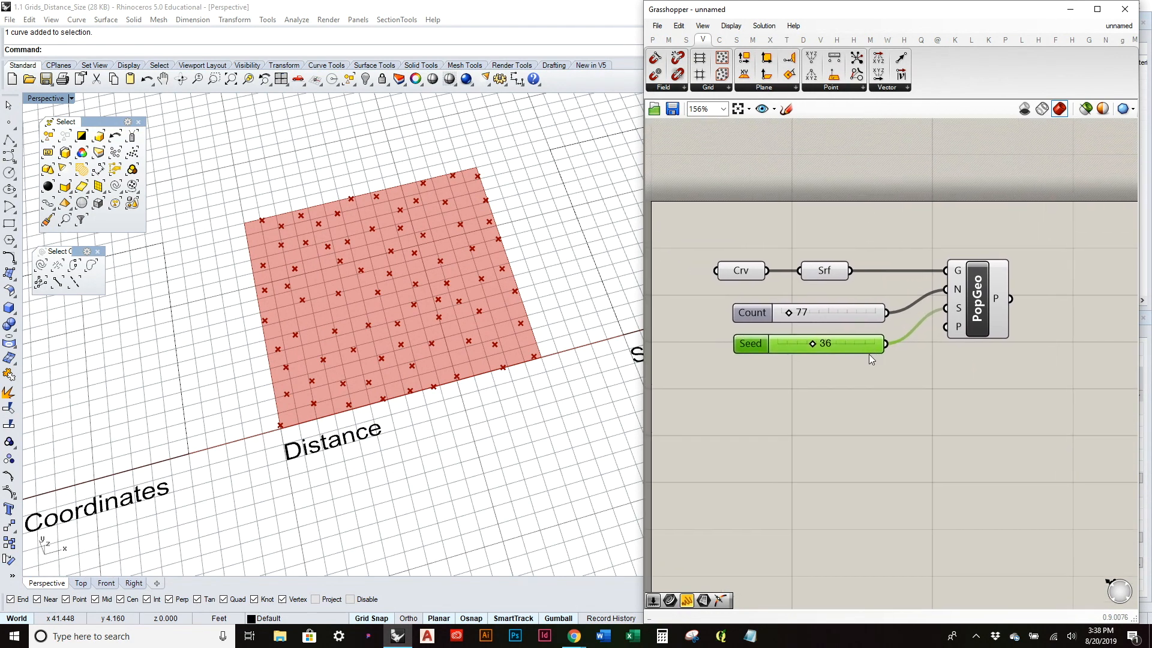
pyautogui.moveTo(458, 267)
pyautogui.mouseDown(button='right')
pyautogui.moveTo(462, 309)
pyautogui.moveTo(456, 283)
pyautogui.mouseUp(button='right')
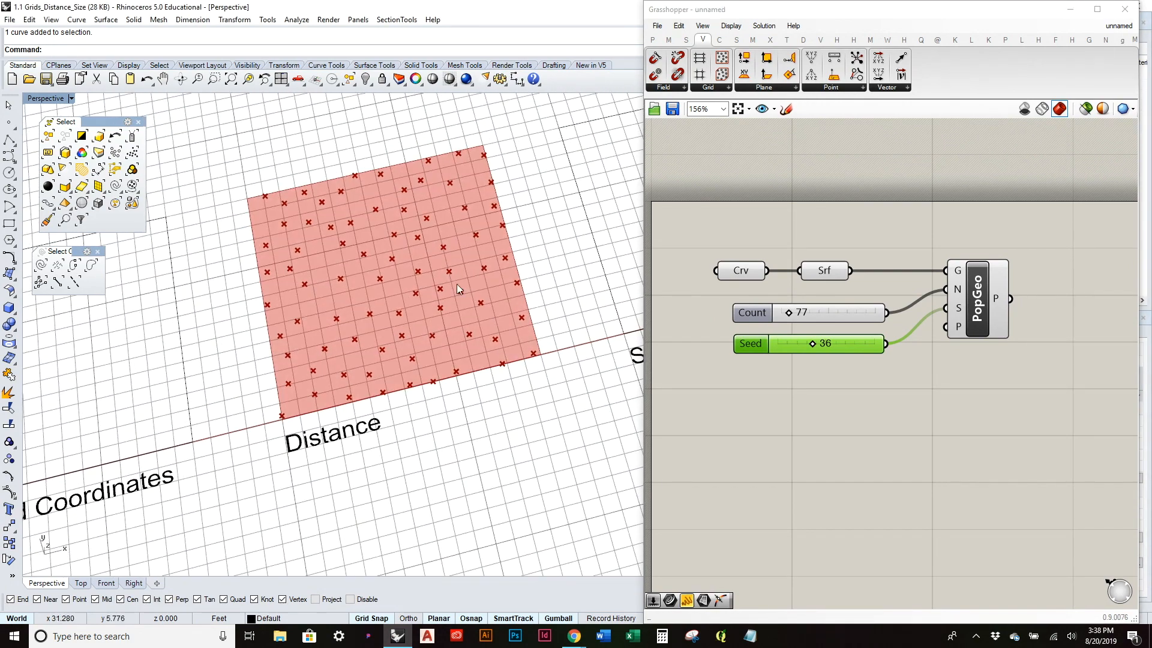
# Step: Tidy the definition by moving PopGeo closer to the sliders and shifting the Curve and Surface parameters toward it
pyautogui.moveTo(987, 311); pyautogui.dragTo(950, 322)
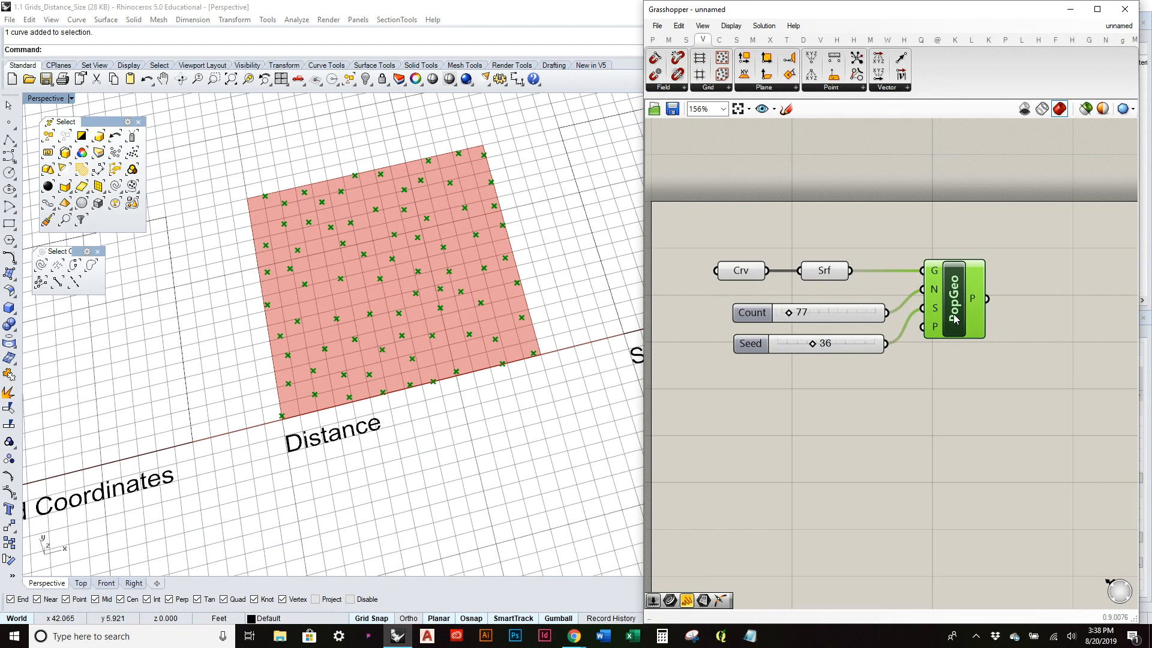
pyautogui.click(1005, 357)
pyautogui.moveTo(859, 278); pyautogui.dragTo(690, 241)
pyautogui.moveTo(748, 271); pyautogui.dragTo(784, 268)
pyautogui.click(791, 220)
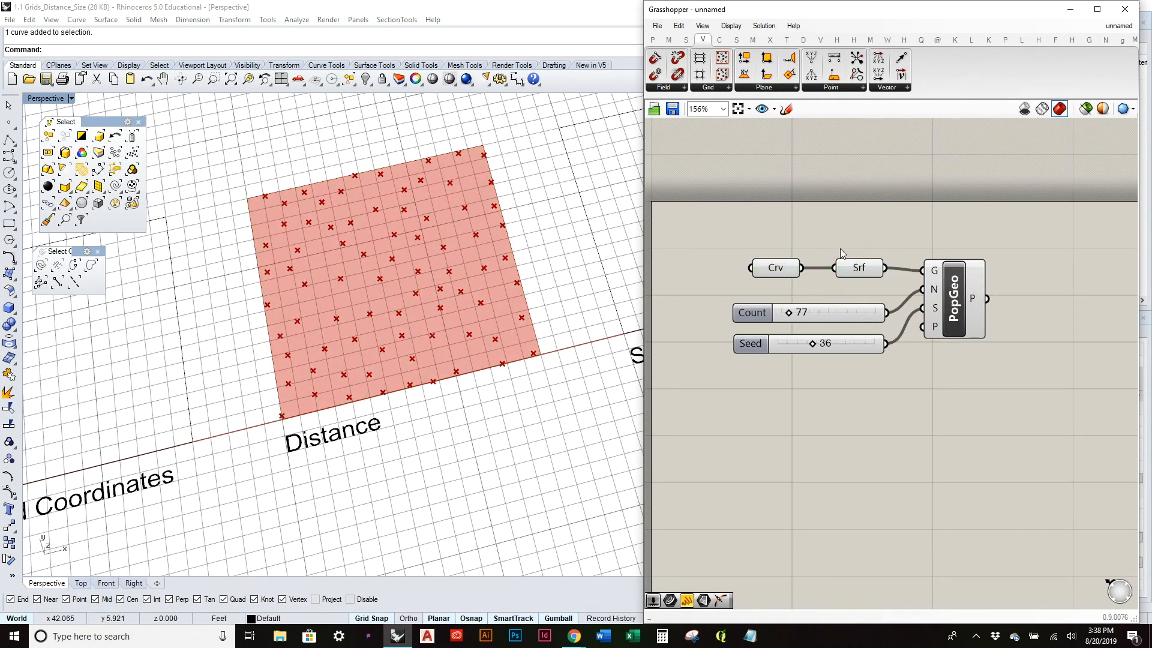
# Step: Place a single point object inside the red Distance square in Rhino and select it
pyautogui.click(9, 124)
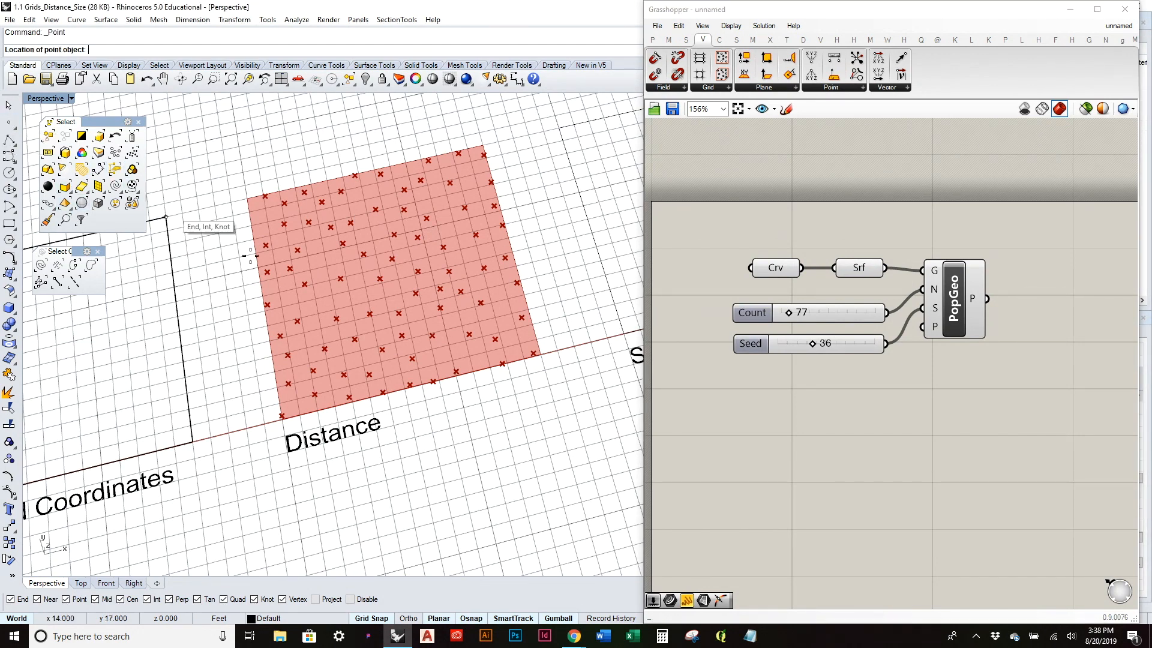
pyautogui.click(353, 305)
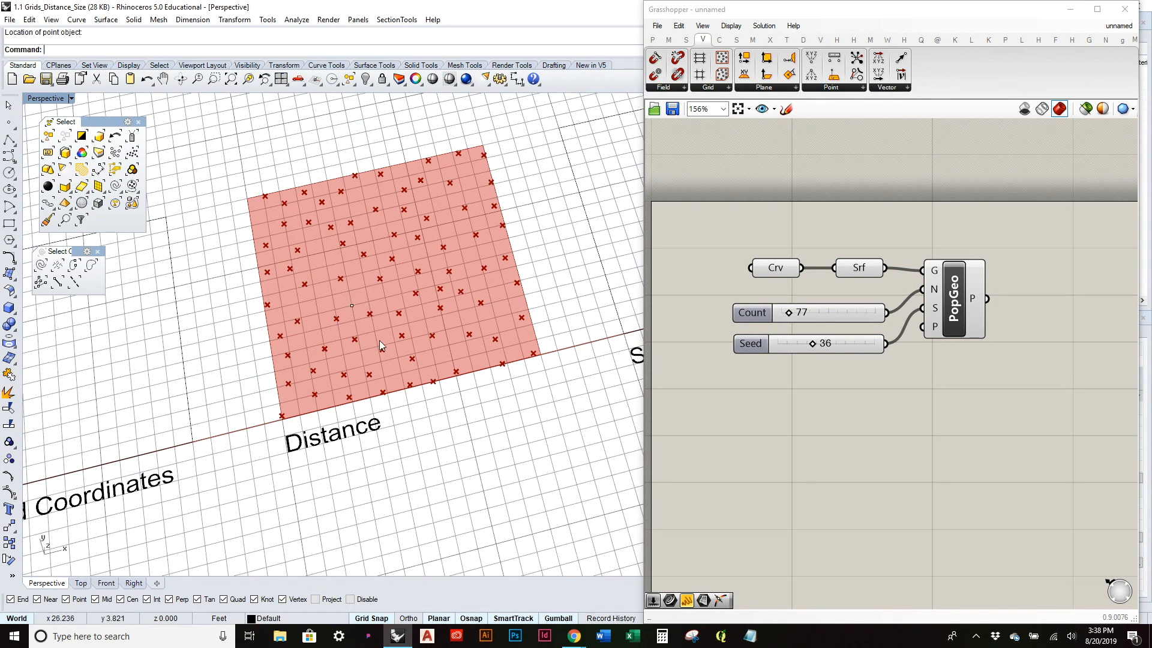
pyautogui.click(351, 306)
# Step: Add a Point parameter below PopGeo and assign the selected Rhino point to it
pyautogui.click(652, 39)
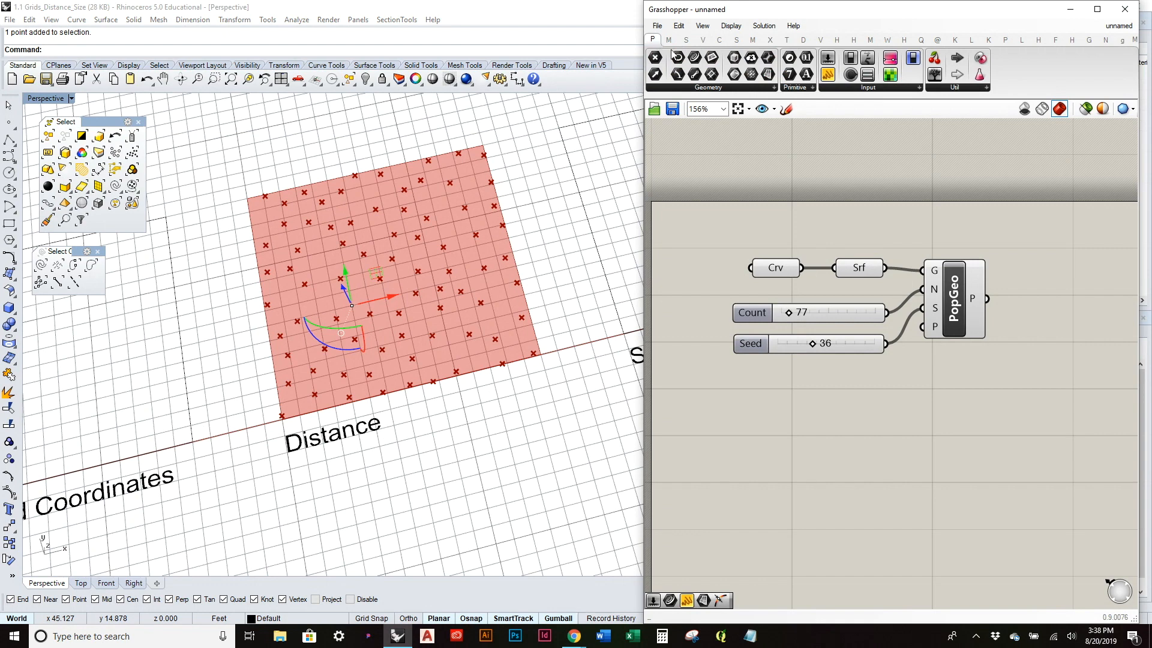
pyautogui.moveTo(655, 58); pyautogui.dragTo(959, 428)
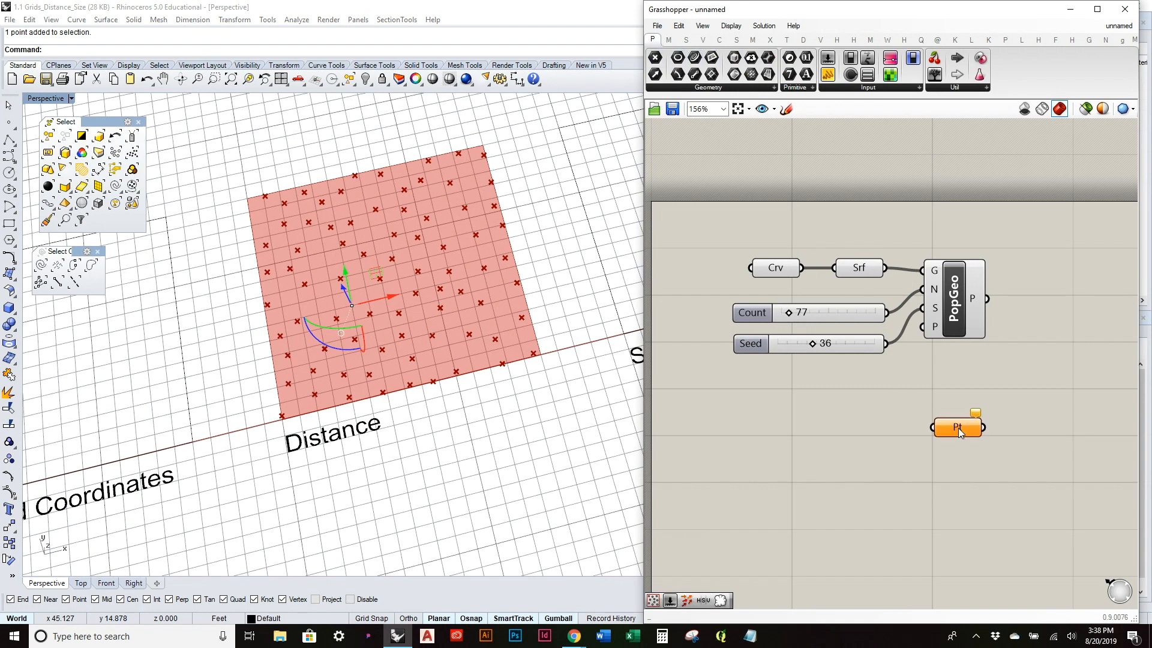
pyautogui.rightClick(958, 428)
pyautogui.click(1003, 513)
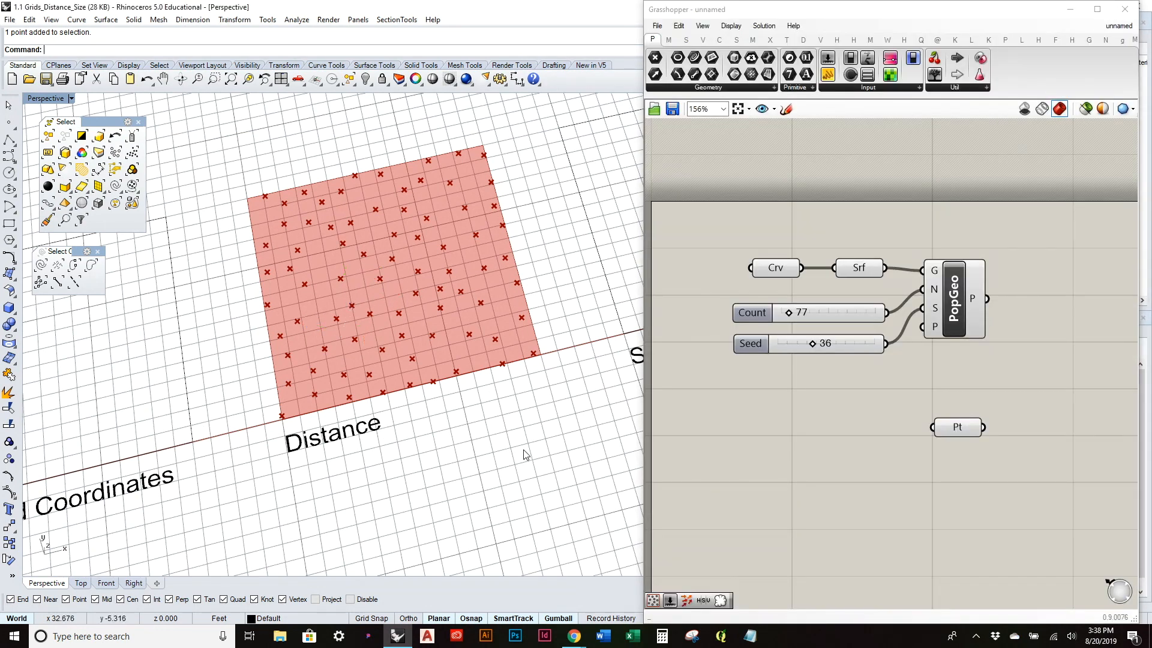
pyautogui.moveTo(963, 432); pyautogui.dragTo(960, 442)
pyautogui.moveTo(483, 361); pyautogui.dragTo(457, 329, button='right')
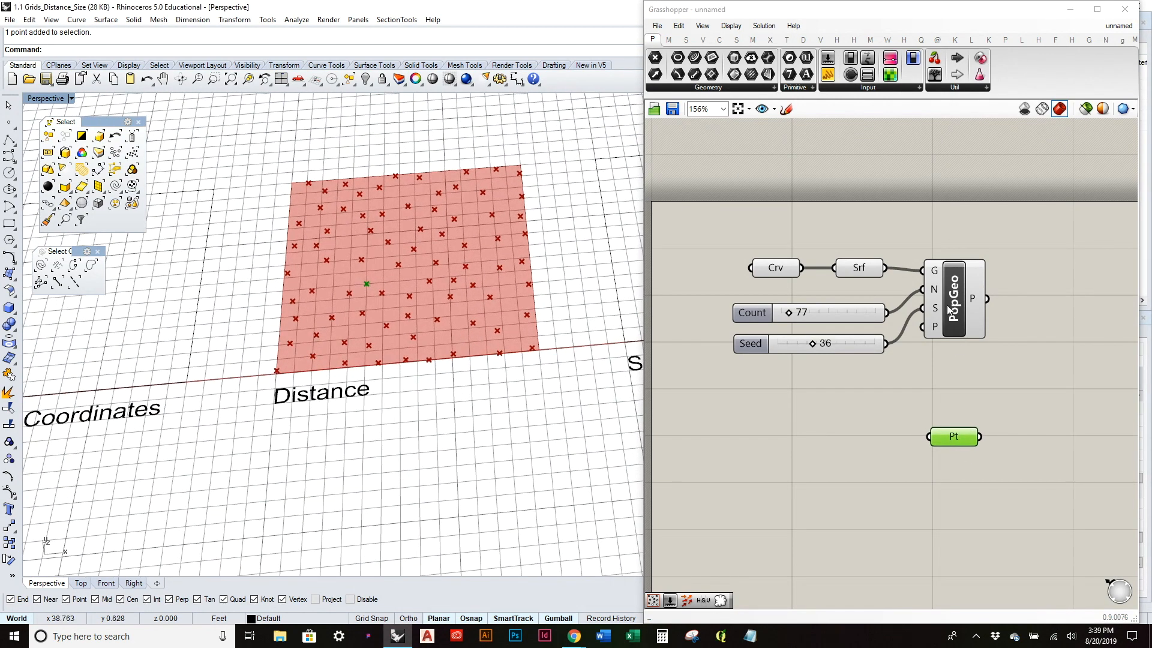
pyautogui.moveTo(1038, 387); pyautogui.dragTo(847, 415, button='right')
pyautogui.moveTo(764, 466); pyautogui.dragTo(780, 457)
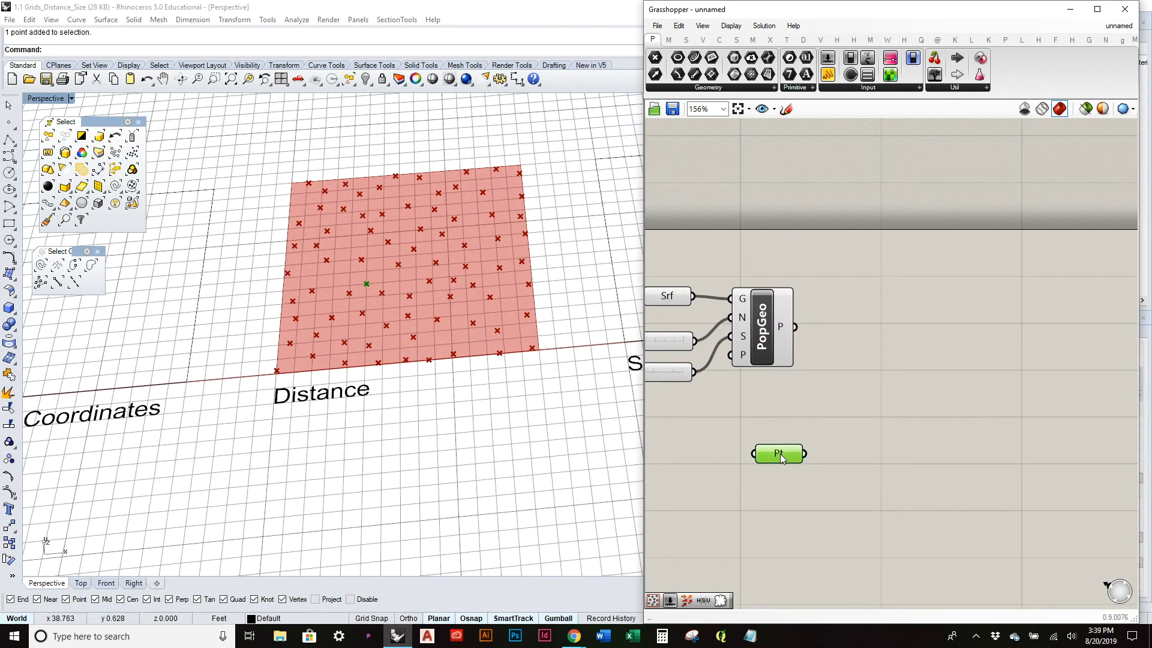
# Step: Add a Distance component, wiring PopGeo's P output to A and the Point parameter to B
pyautogui.click(1114, 483)
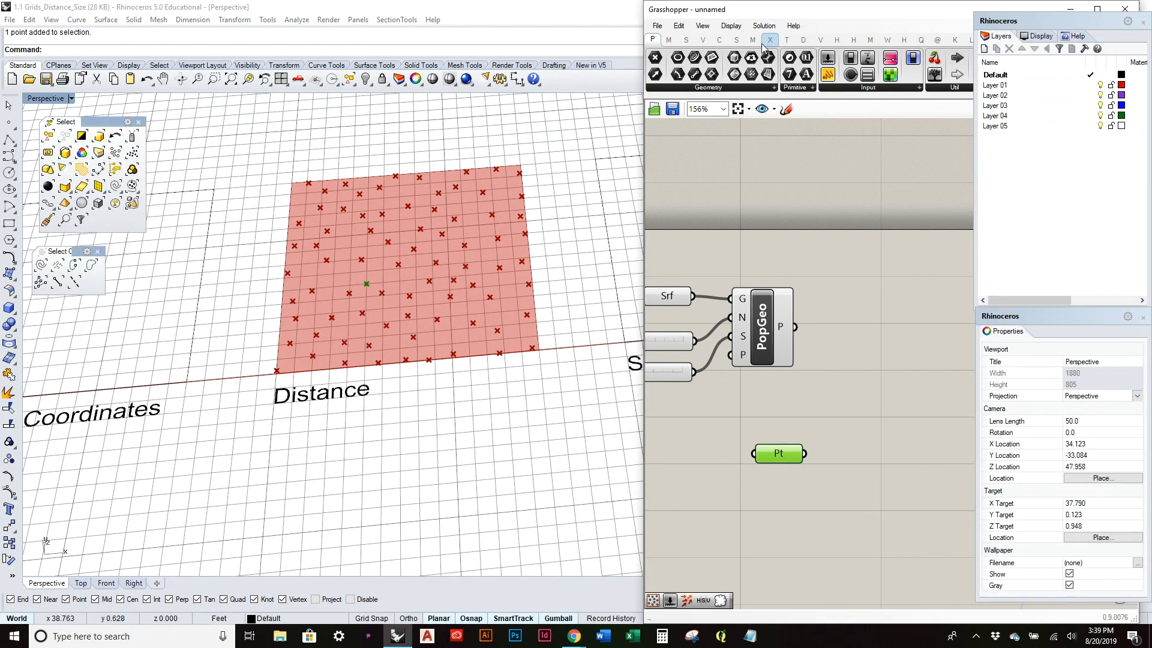
pyautogui.click(808, 17)
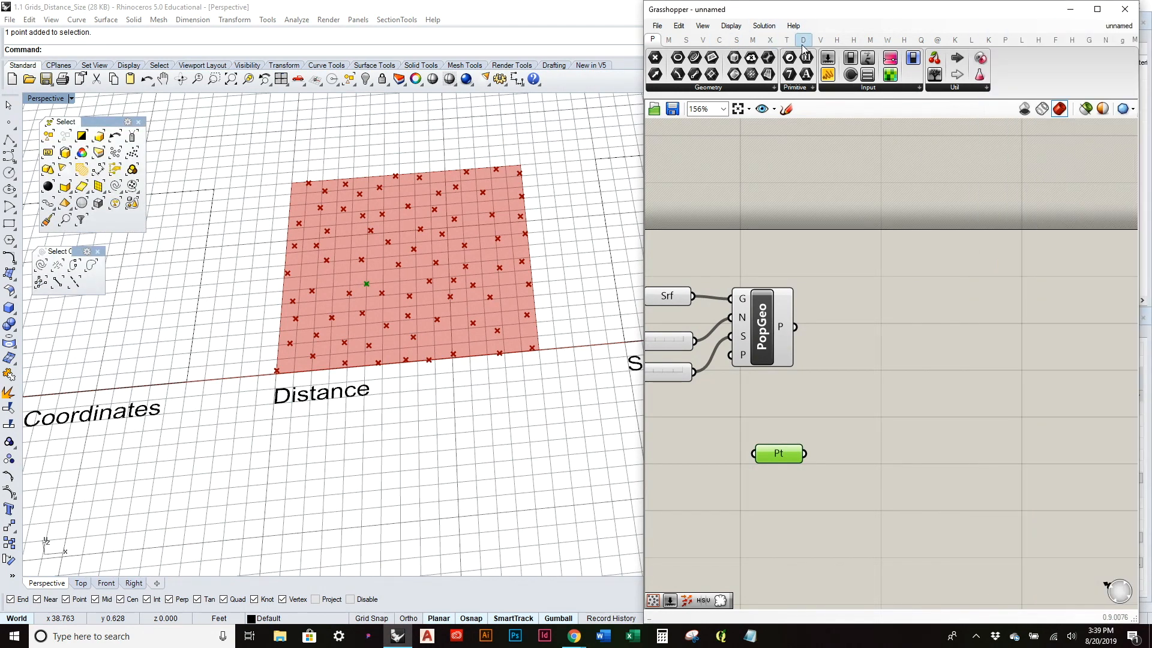
pyautogui.click(704, 40)
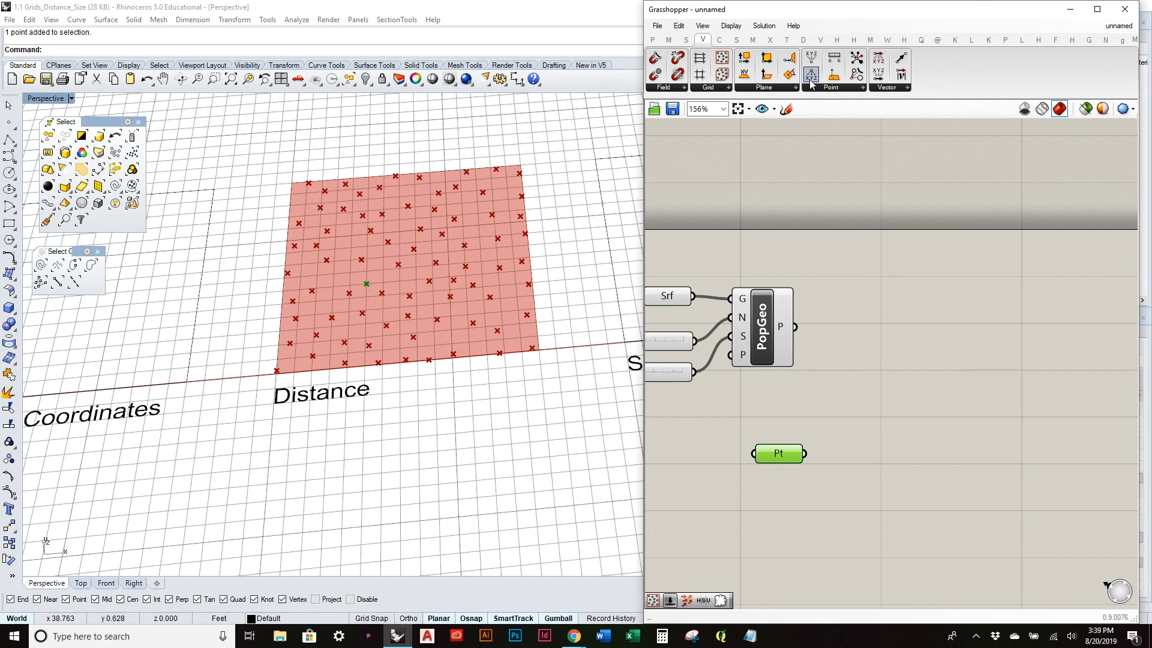
pyautogui.click(825, 88)
pyautogui.moveTo(927, 148); pyautogui.dragTo(879, 372)
pyautogui.moveTo(795, 327); pyautogui.dragTo(874, 357)
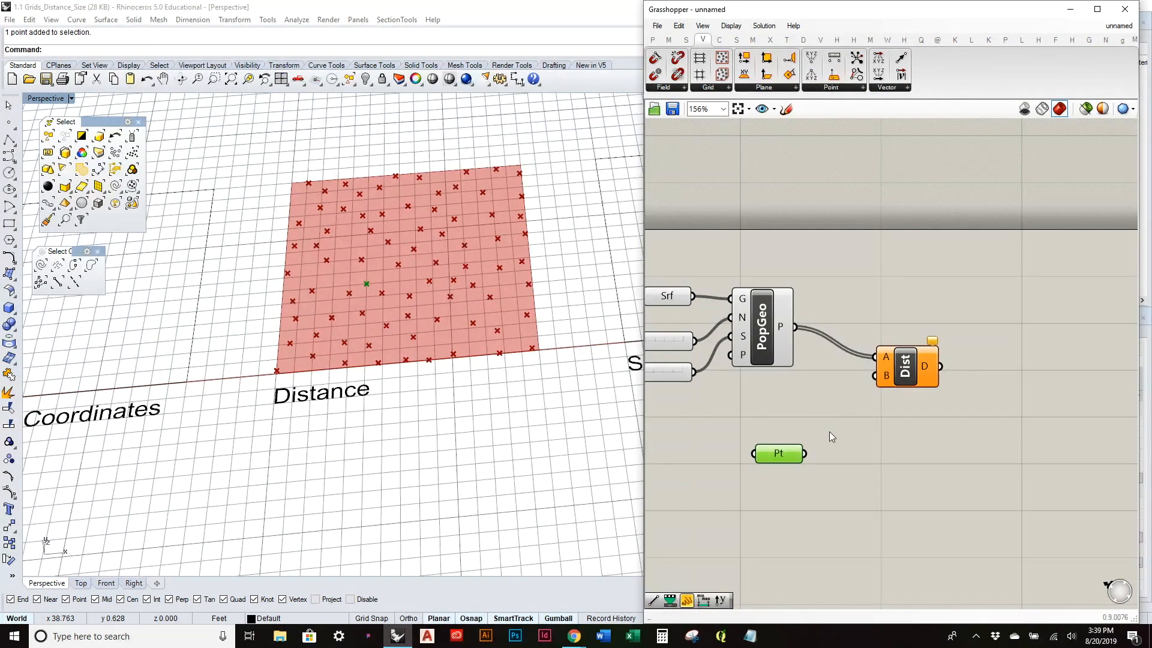
pyautogui.moveTo(804, 453)
pyautogui.mouseDown()
pyautogui.moveTo(876, 376)
pyautogui.moveTo(900, 367)
pyautogui.mouseUp()
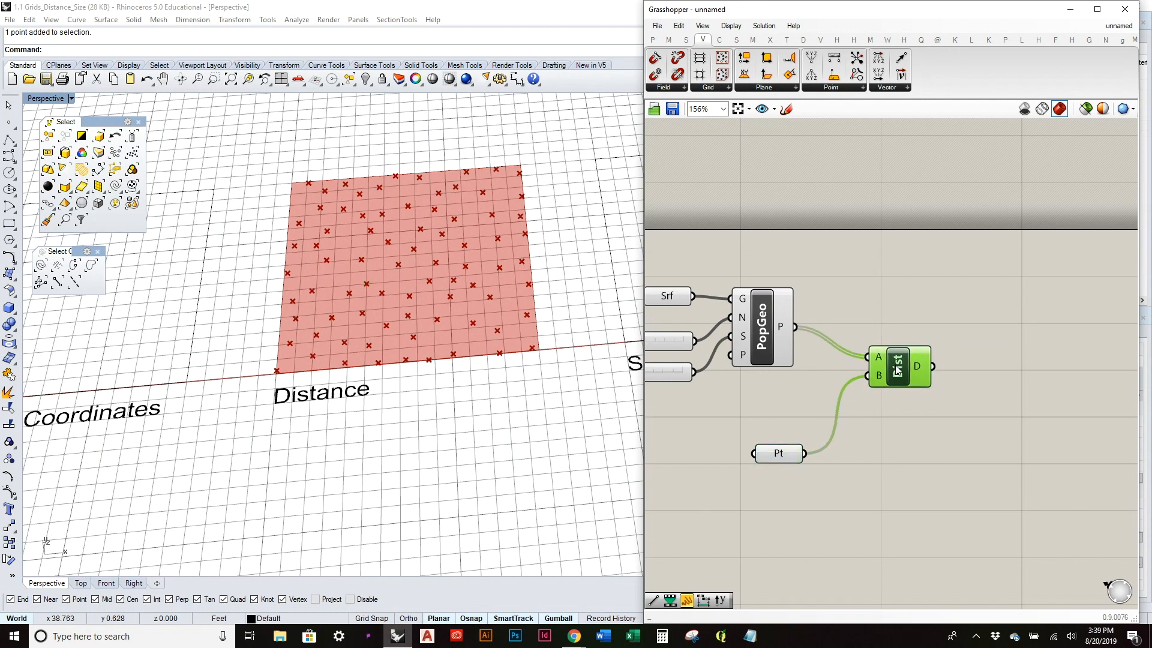
# Step: Add a Panel fed by the Distance component's D output and stretch it taller to list the distances
pyautogui.moveTo(916, 363)
pyautogui.click(653, 39)
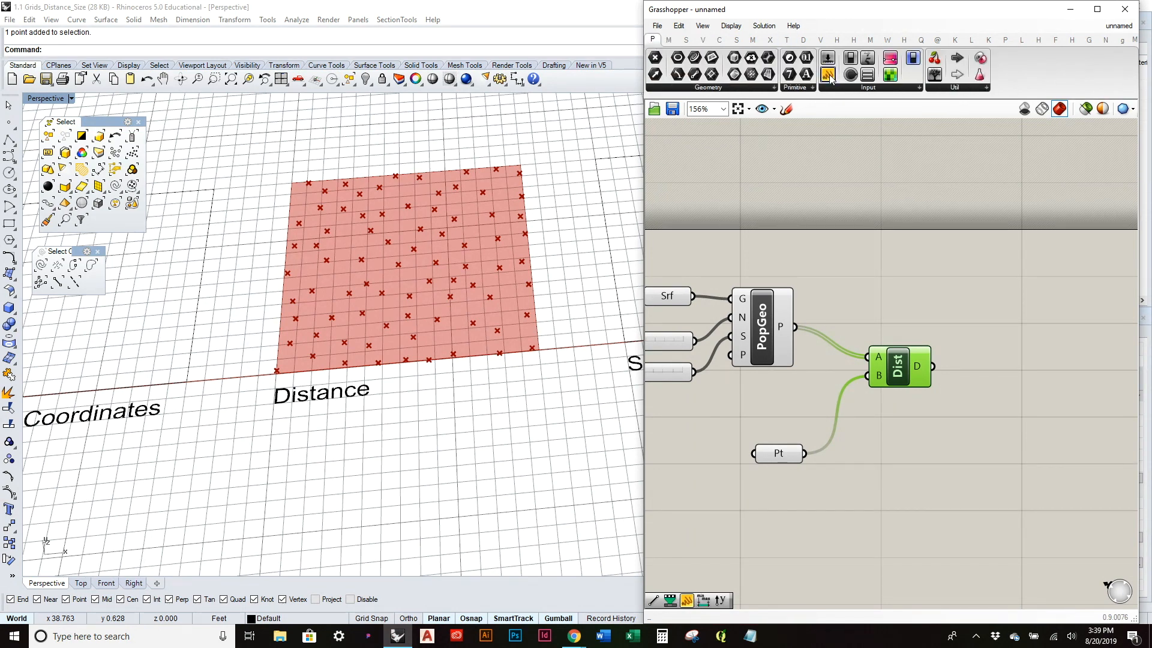
pyautogui.moveTo(831, 77); pyautogui.dragTo(1040, 322)
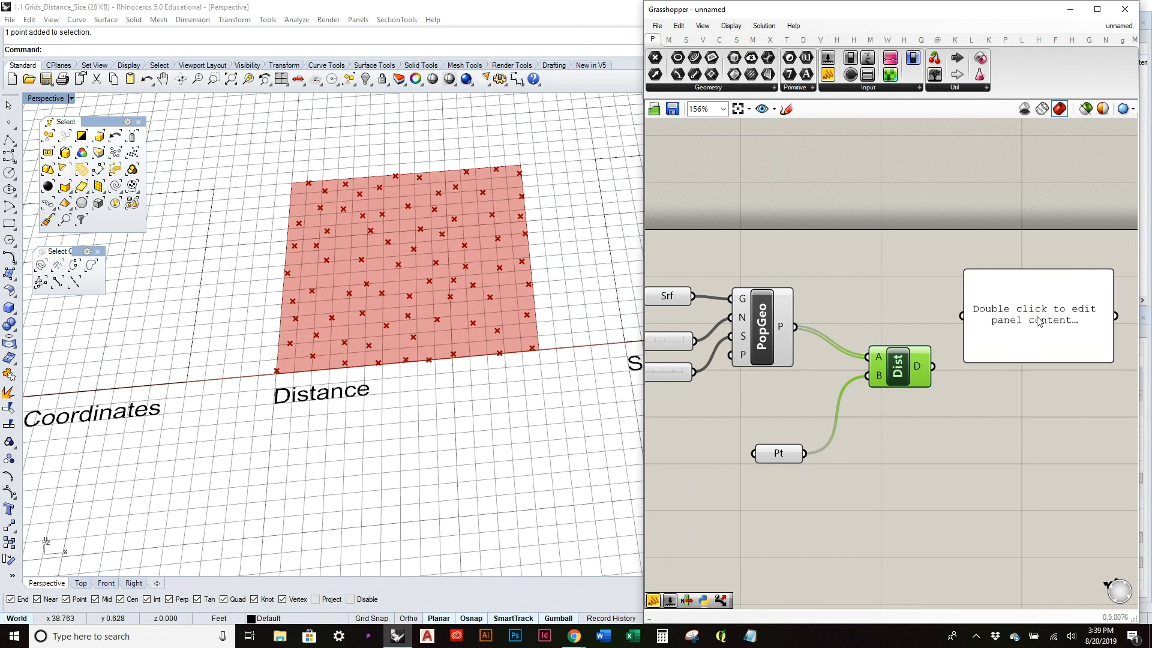
pyautogui.moveTo(933, 366); pyautogui.dragTo(961, 315)
pyautogui.moveTo(1022, 360); pyautogui.dragTo(1034, 570)
pyautogui.moveTo(1080, 343); pyautogui.dragTo(968, 295, button='right')
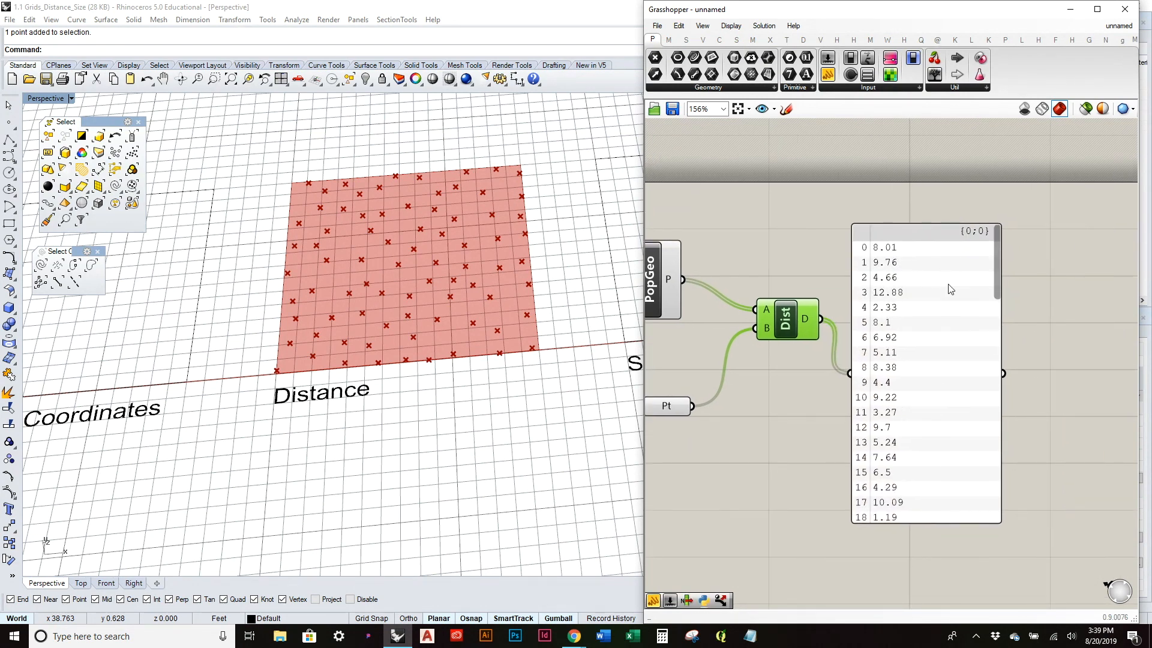
# Step: Delete the Panel and the Distance component from the definition
pyautogui.click(667, 415)
pyautogui.click(674, 406)
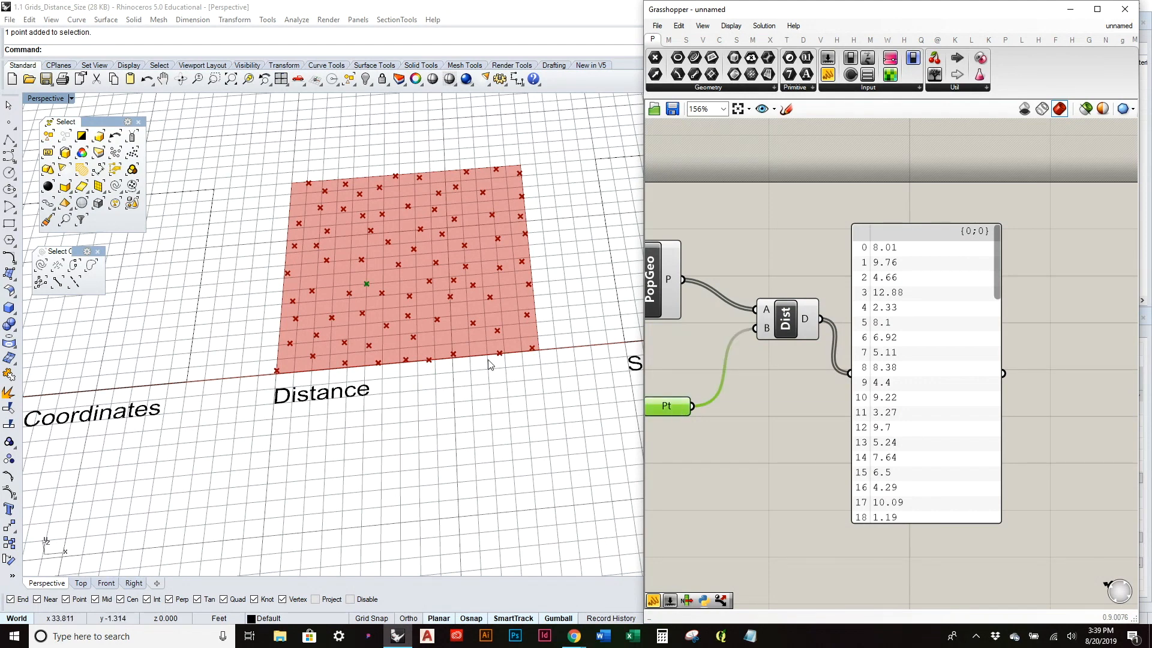
pyautogui.moveTo(682, 293); pyautogui.dragTo(774, 297, button='right')
pyautogui.click(749, 293)
pyautogui.click(1090, 277)
pyautogui.moveTo(1090, 277)
pyautogui.mouseDown()
pyautogui.moveTo(1078, 354)
pyautogui.moveTo(1087, 491)
pyautogui.moveTo(1067, 366)
pyautogui.moveTo(1081, 268)
pyautogui.mouseUp()
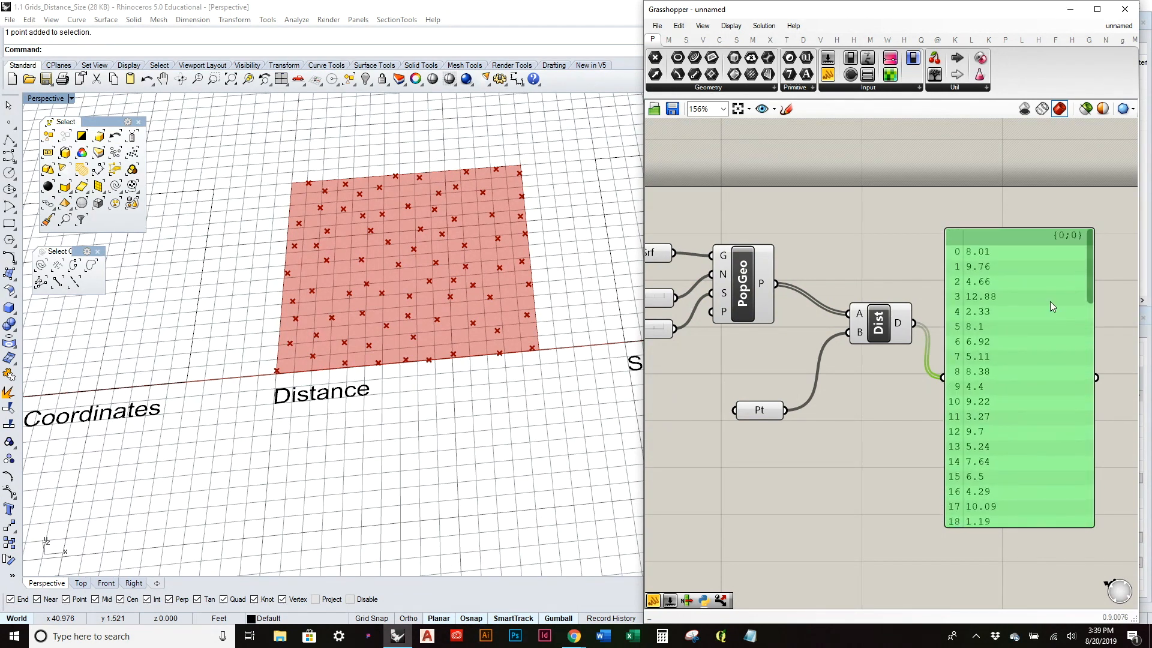
pyautogui.press('Delete')
pyautogui.moveTo(893, 335); pyautogui.dragTo(900, 345)
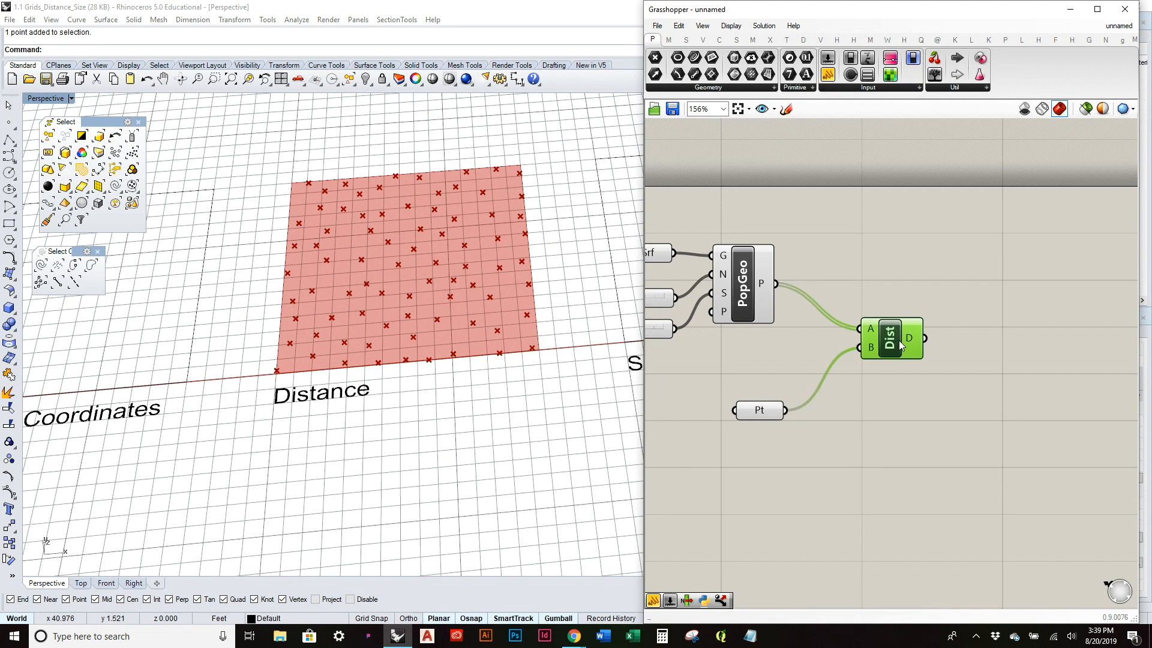
pyautogui.press('Delete')
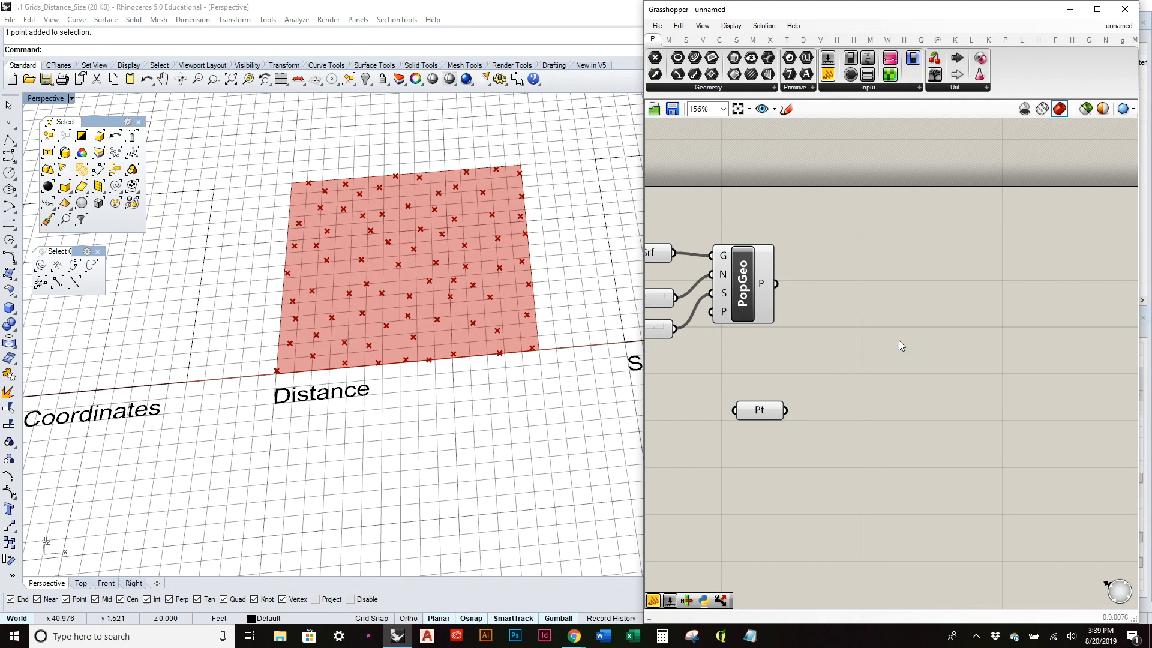
# Step: Align the Point parameter beneath PopGeo and add a Line component beside PopGeo
pyautogui.moveTo(768, 407); pyautogui.dragTo(748, 405)
pyautogui.click(743, 274)
pyautogui.click(818, 397)
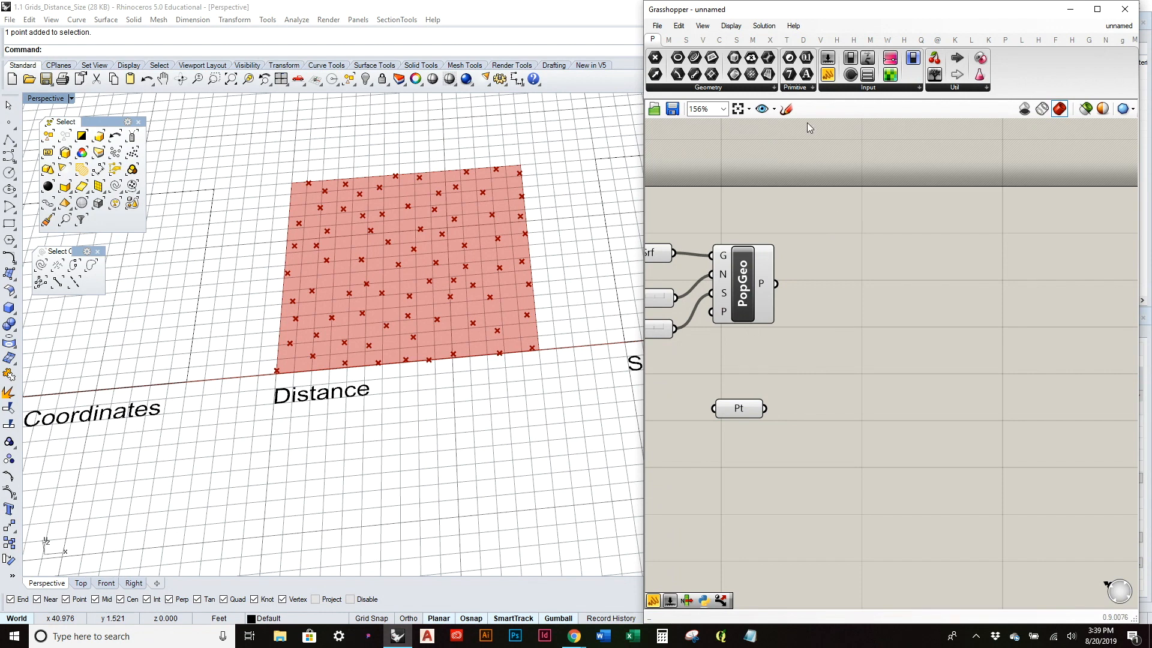
pyautogui.click(705, 41)
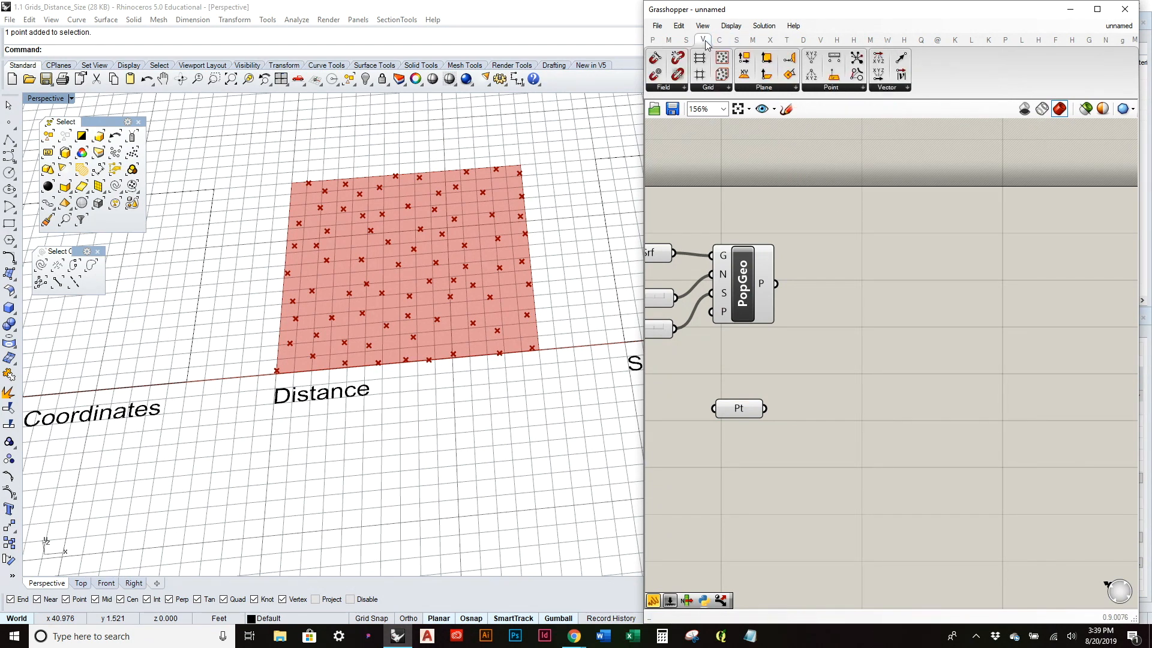
pyautogui.click(717, 41)
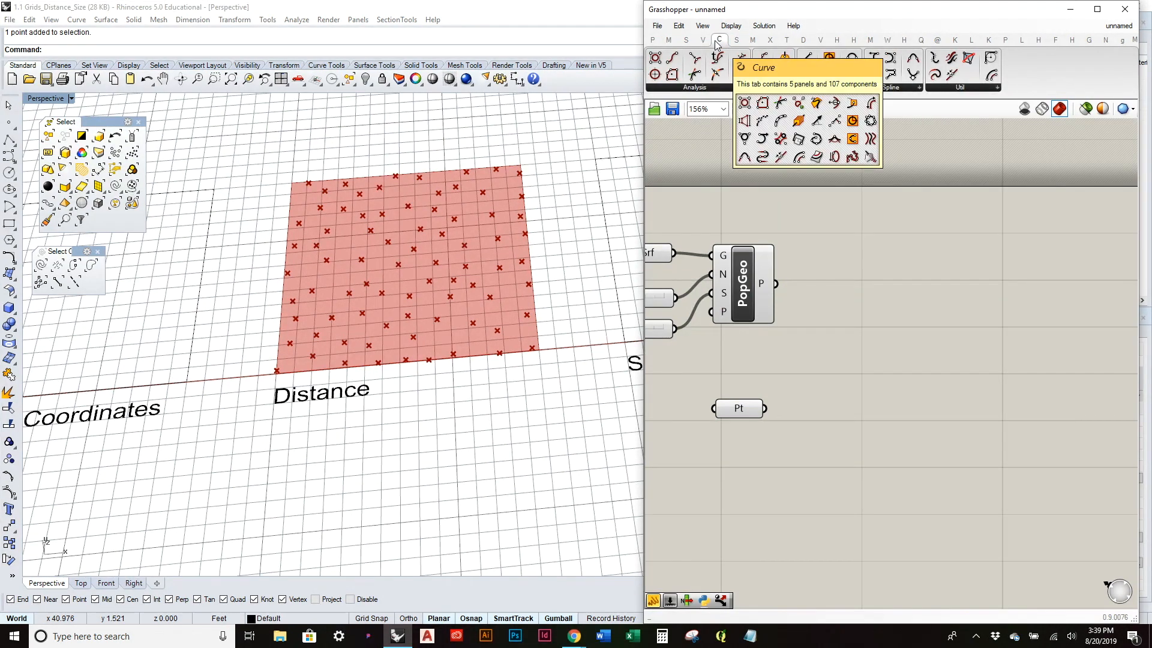
pyautogui.click(828, 88)
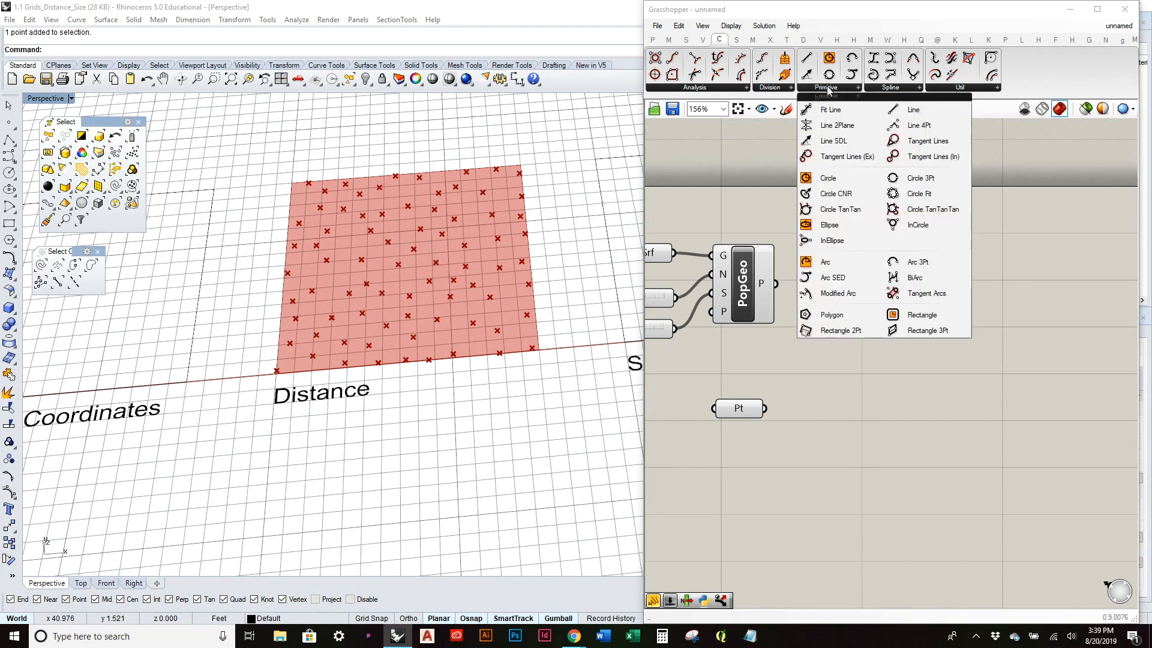
pyautogui.moveTo(913, 110); pyautogui.dragTo(863, 296)
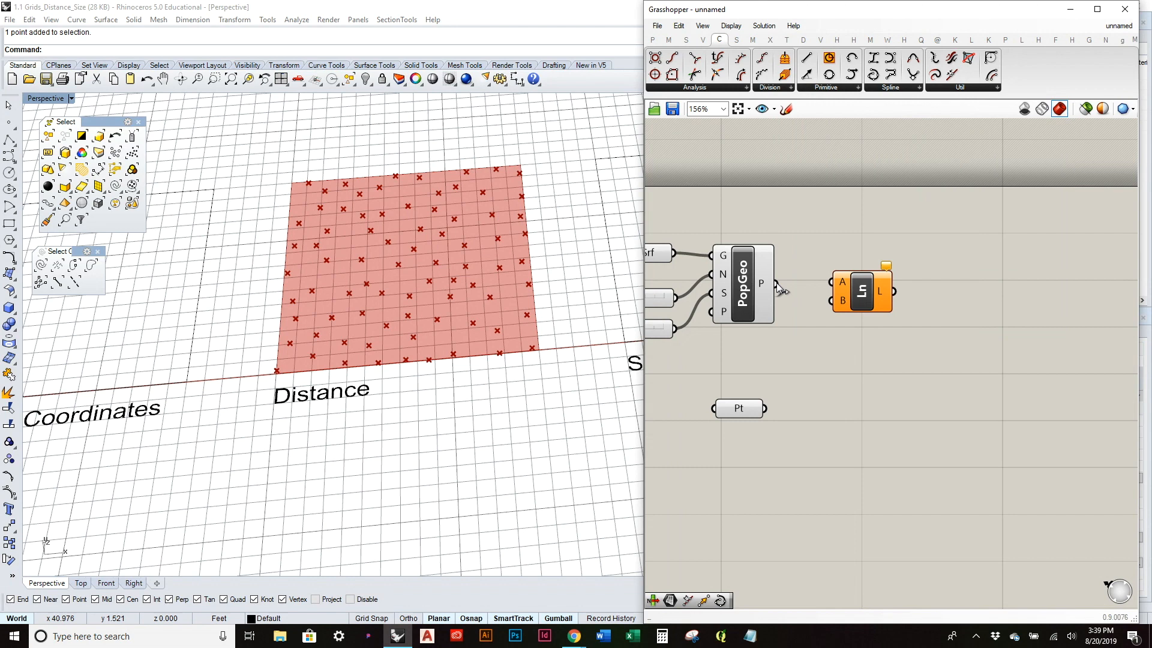
# Step: Wire PopGeo's P output to the Line component's A input and the Point parameter to its B input
pyautogui.click(828, 88)
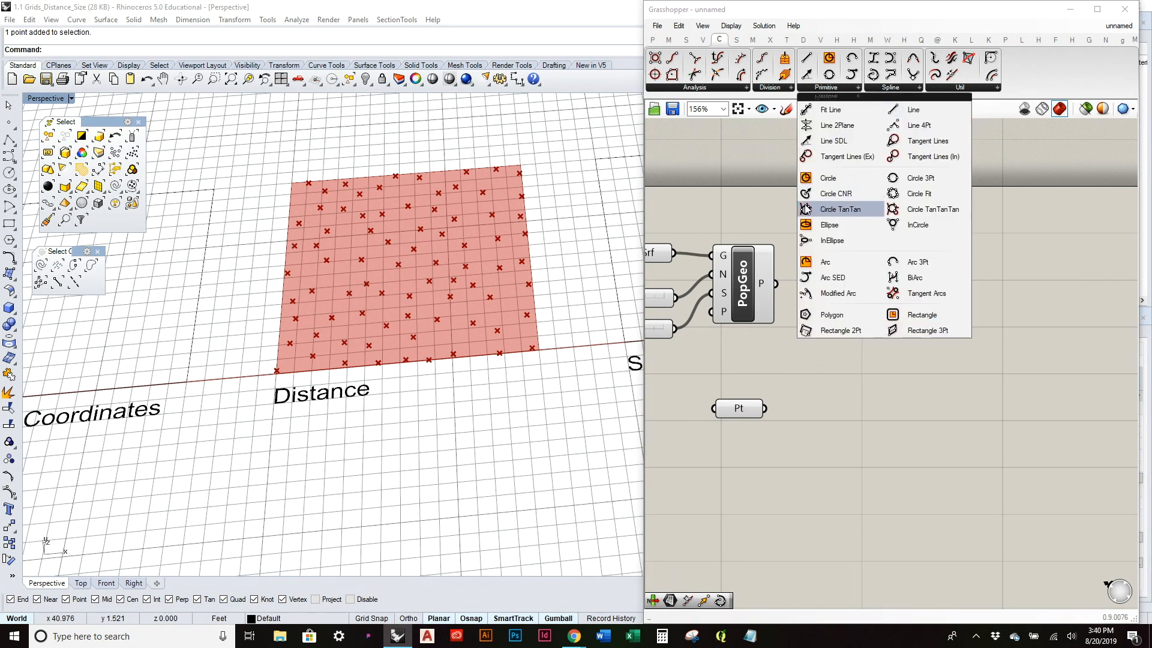
pyautogui.click(767, 283)
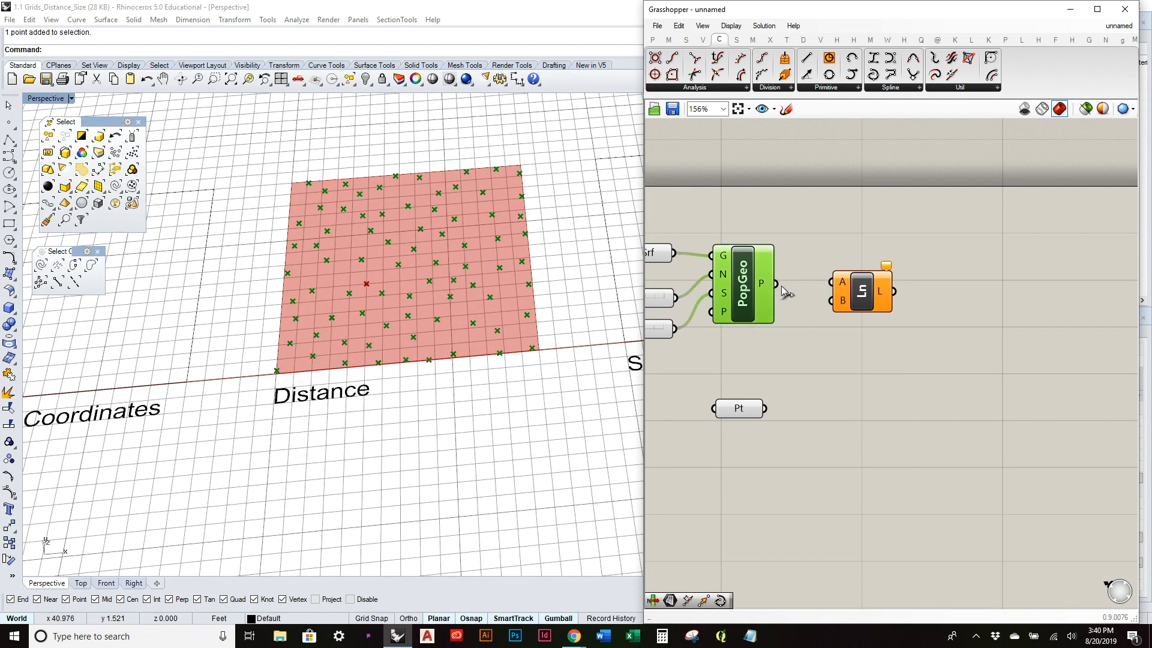
pyautogui.moveTo(780, 285); pyautogui.dragTo(889, 301)
pyautogui.click(798, 391)
pyautogui.moveTo(765, 408); pyautogui.dragTo(847, 305)
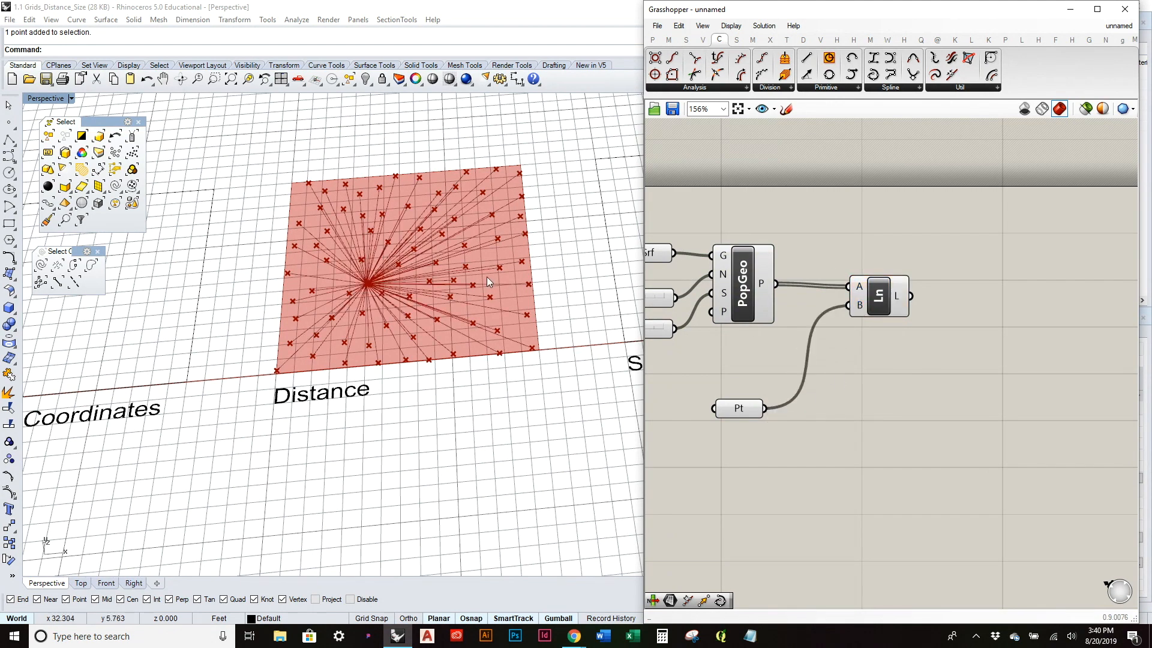
# Step: Move the Rhino point back and forth within the square to test the lines converging on it
pyautogui.moveTo(487, 276); pyautogui.dragTo(488, 334, button='right')
pyautogui.scroll(7, 386, 243)
pyautogui.moveTo(316, 246); pyautogui.dragTo(373, 283)
pyautogui.scroll(-9, 374, 283)
pyautogui.scroll(9, 362, 247)
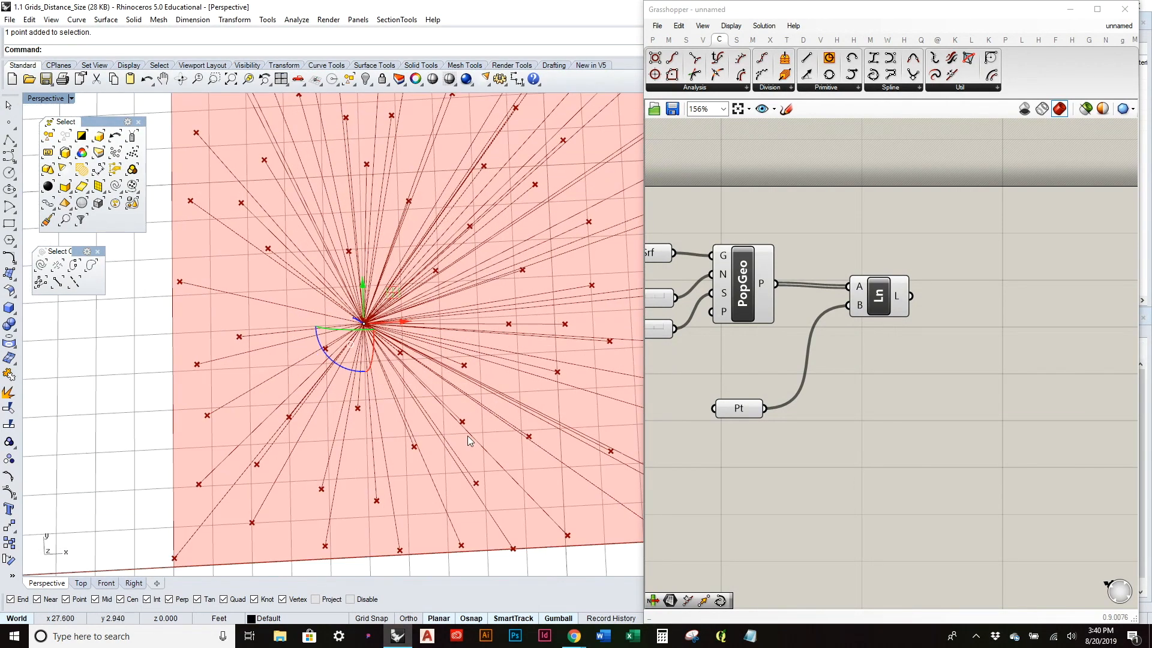
pyautogui.scroll(-5, 468, 439)
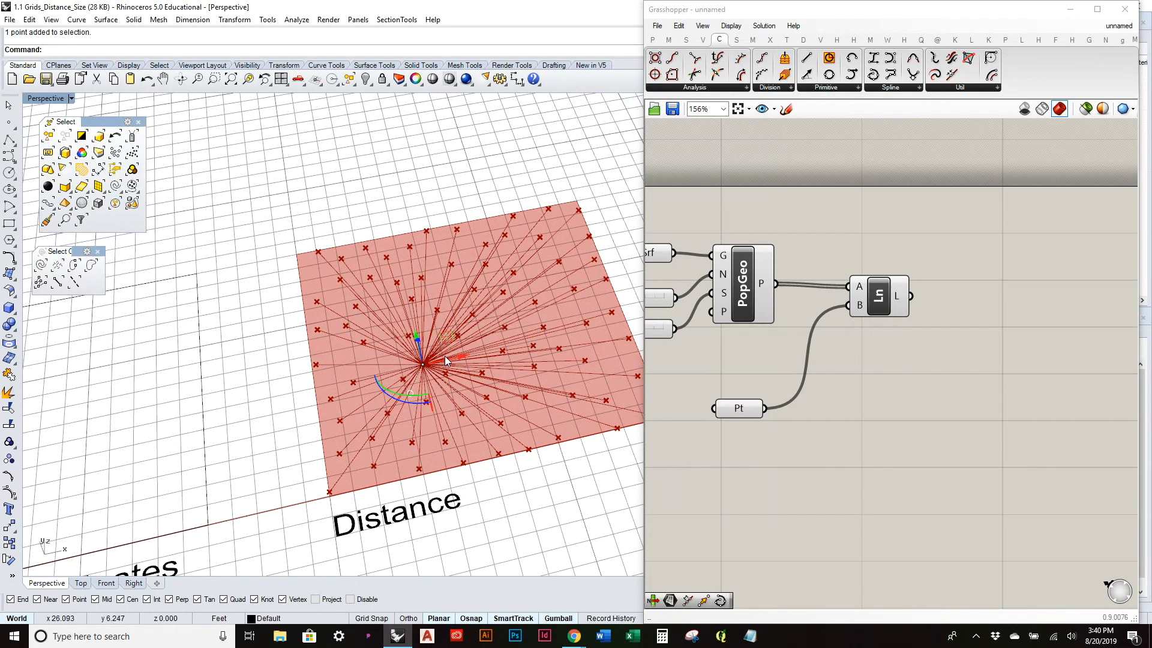
pyautogui.moveTo(424, 366); pyautogui.dragTo(465, 364)
pyautogui.moveTo(543, 392); pyautogui.dragTo(413, 363)
pyautogui.click(479, 163)
# Step: Shift the Line component slightly so it sits level with PopGeo
pyautogui.moveTo(480, 218); pyautogui.dragTo(562, 252, button='right')
pyautogui.moveTo(887, 303); pyautogui.dragTo(879, 290)
pyautogui.click(858, 335)
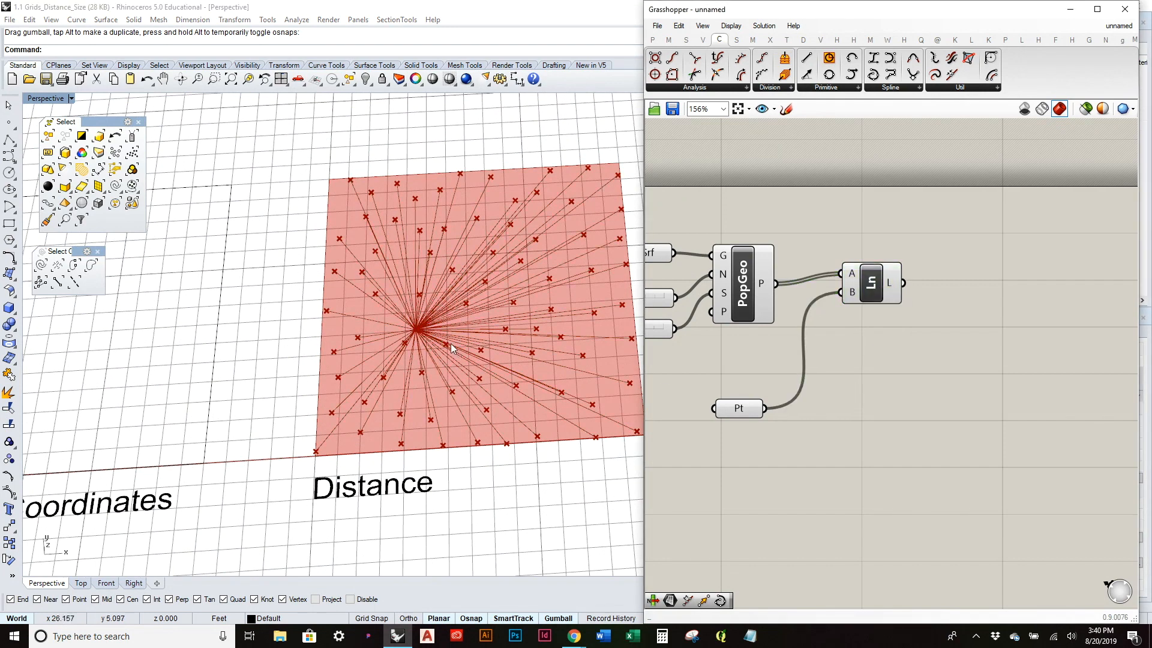
# Step: Move the Rhino point closer to the square's edge beside the Distance label and reselect it
pyautogui.scroll(-3, 422, 329)
pyautogui.click(418, 326)
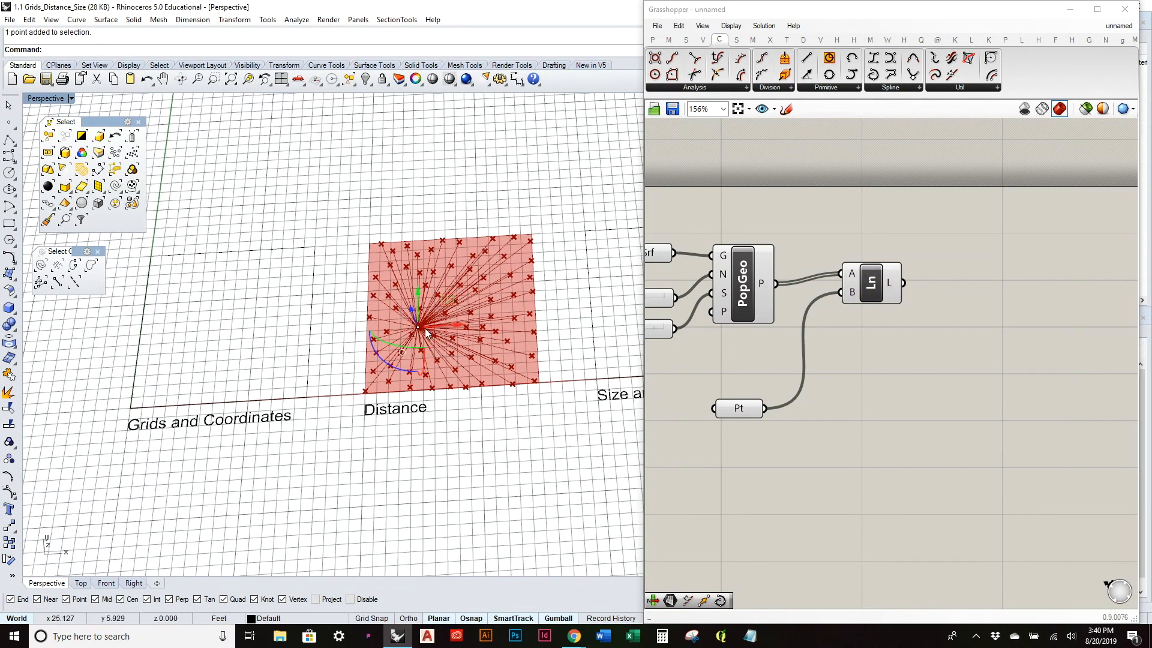
pyautogui.scroll(2, 427, 296)
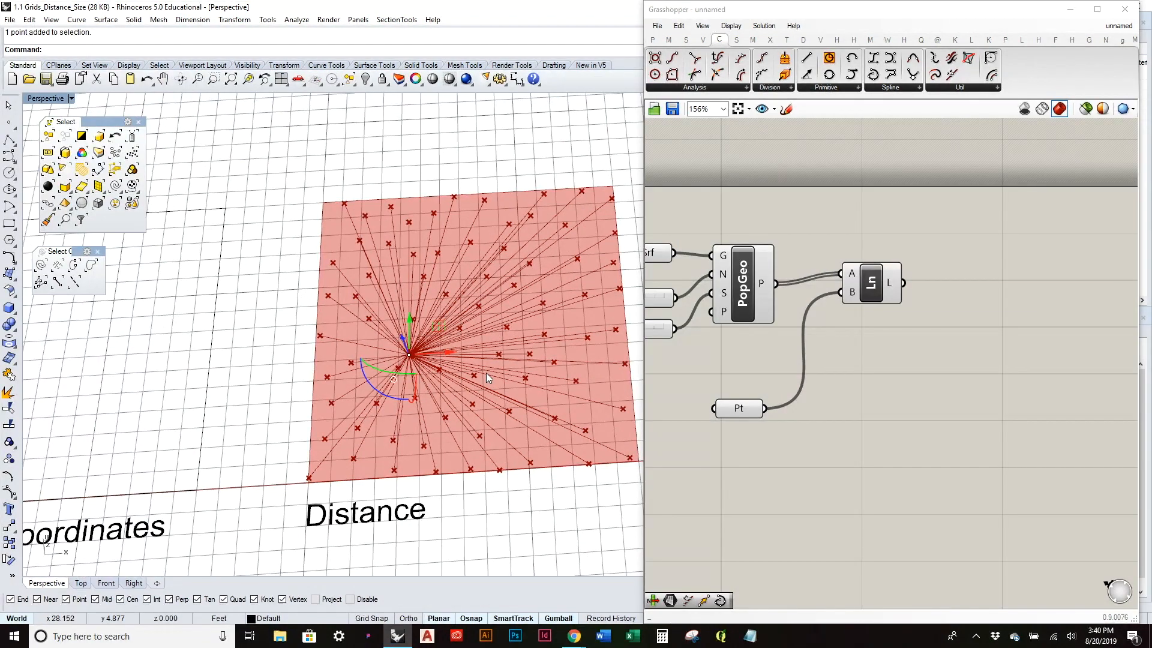
pyautogui.press('Escape')
pyautogui.click(409, 354)
pyautogui.moveTo(408, 357); pyautogui.dragTo(399, 391)
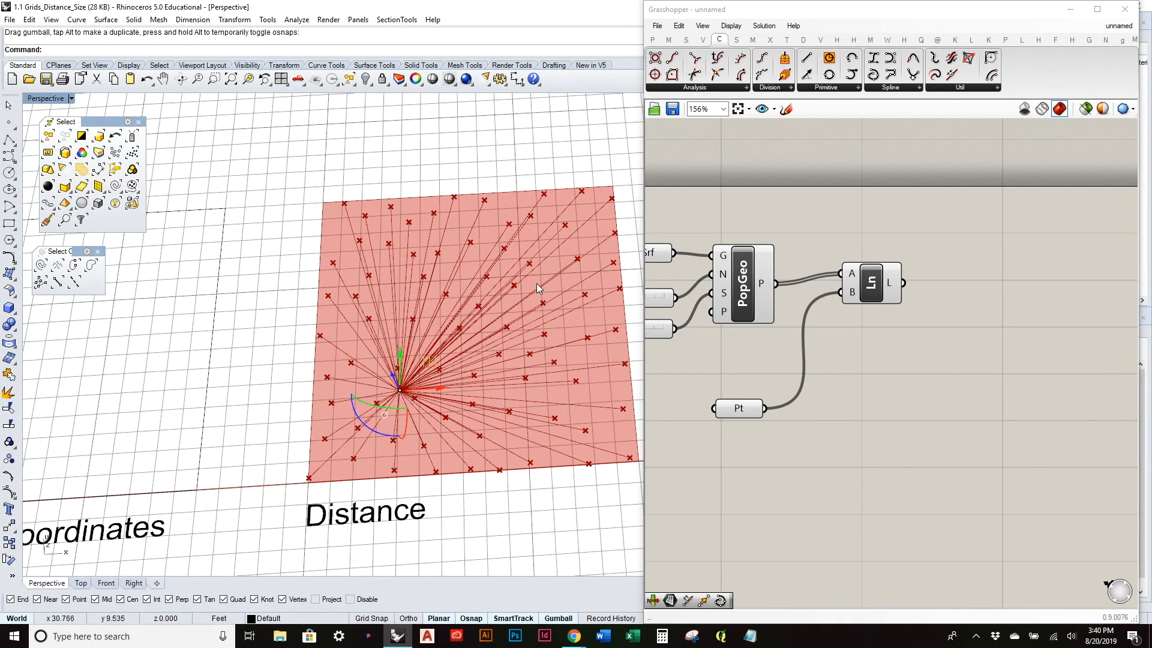
pyautogui.press('Escape')
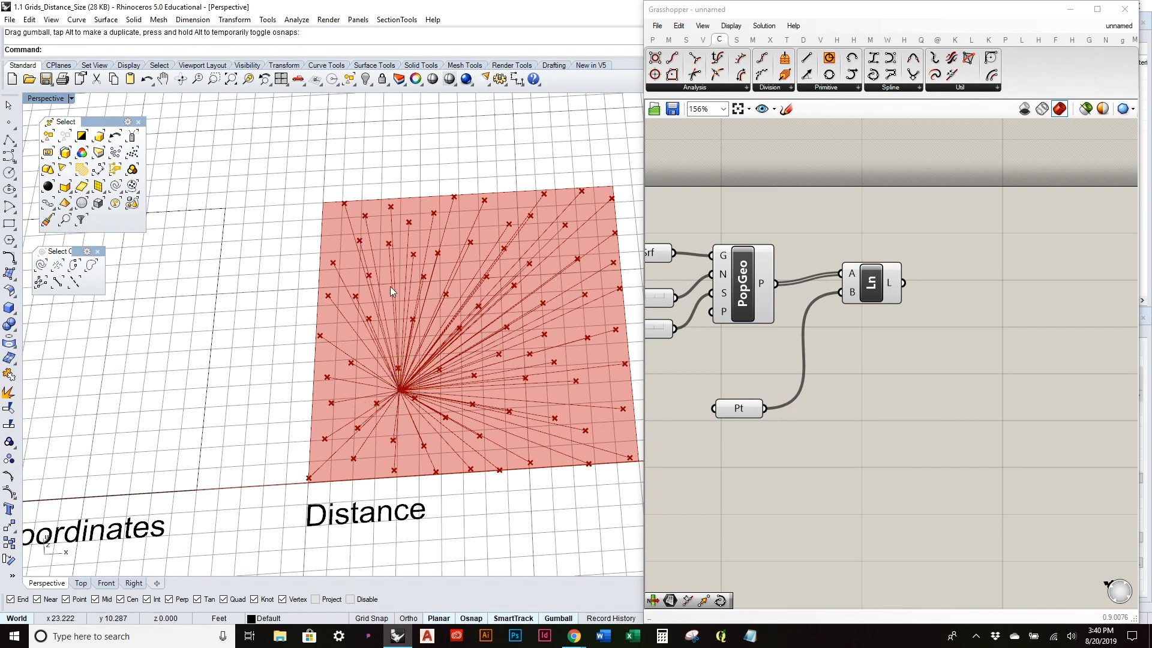
pyautogui.moveTo(377, 356); pyautogui.dragTo(473, 418)
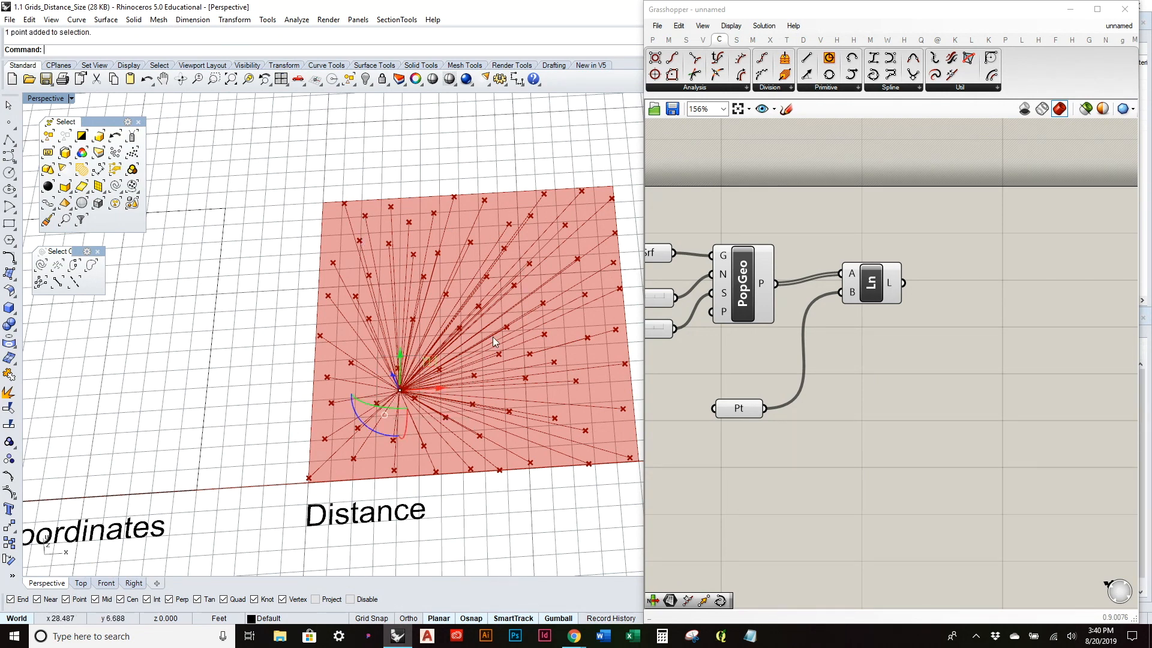
# Step: Place two more Rhino points inside the Distance square, one in the upper-left area and one near the right edge
pyautogui.press('Escape')
pyautogui.click(9, 121)
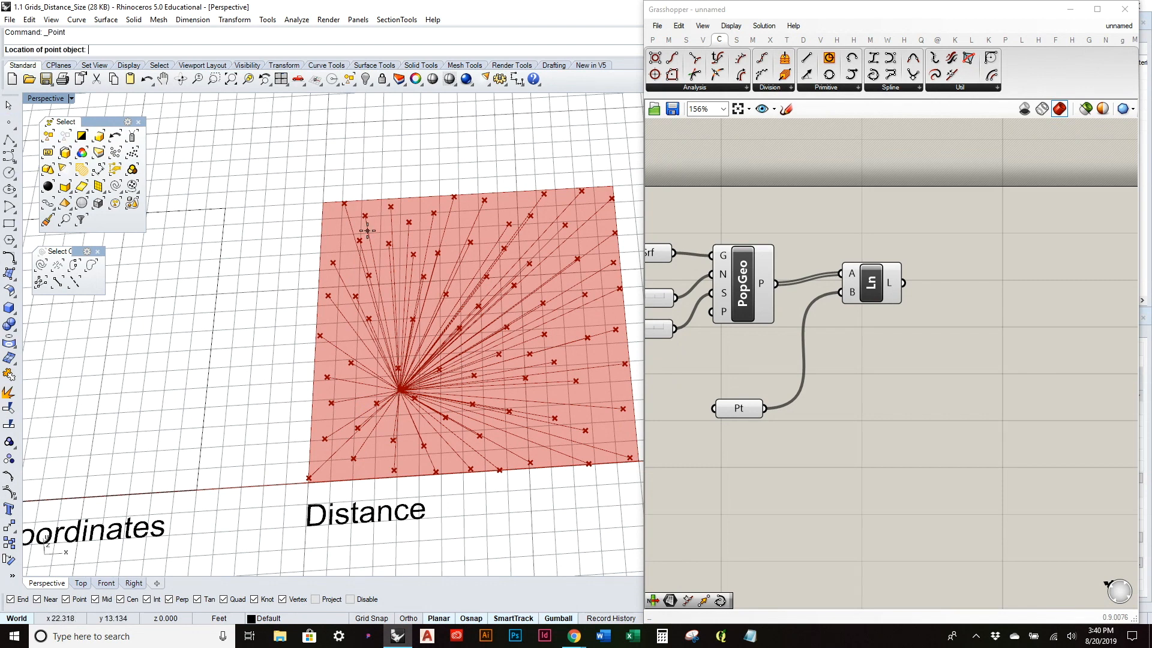
pyautogui.click(419, 259)
pyautogui.press('Return')
pyautogui.click(598, 341)
# Step: Assign all three Rhino points to the Point parameter as multiple points
pyautogui.moveTo(351, 271); pyautogui.dragTo(611, 430)
pyautogui.moveTo(744, 377); pyautogui.dragTo(856, 371, button='right')
pyautogui.click(847, 403)
pyautogui.rightClick(854, 403)
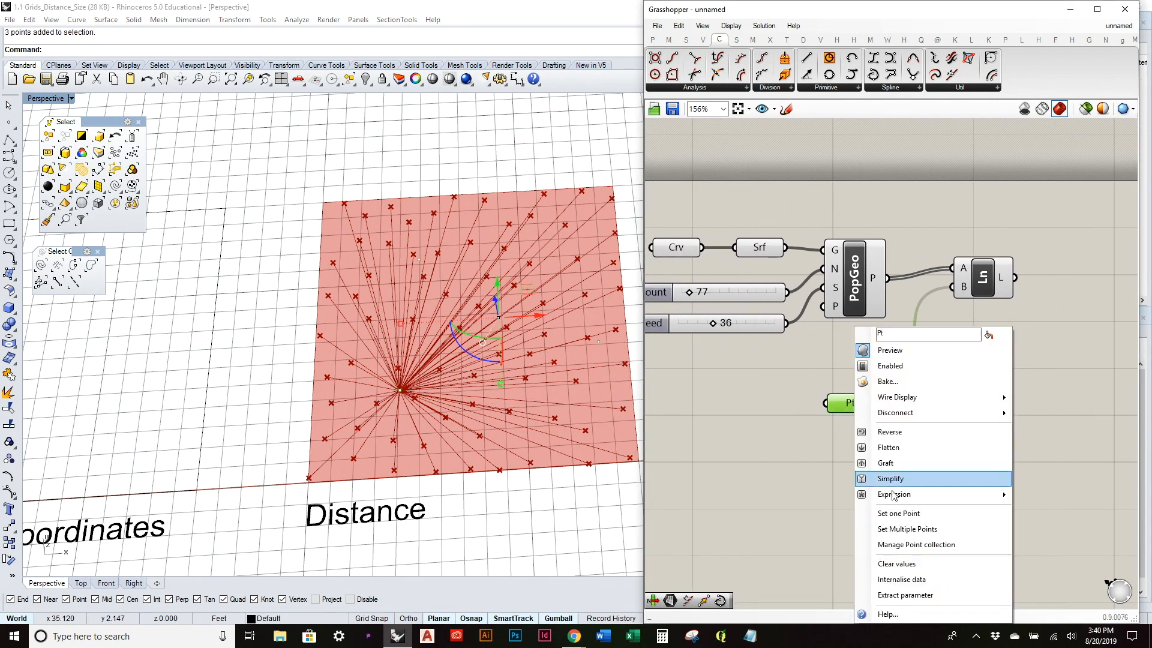
pyautogui.click(909, 529)
pyautogui.moveTo(578, 390); pyautogui.dragTo(444, 98, button='right')
pyautogui.press('Return')
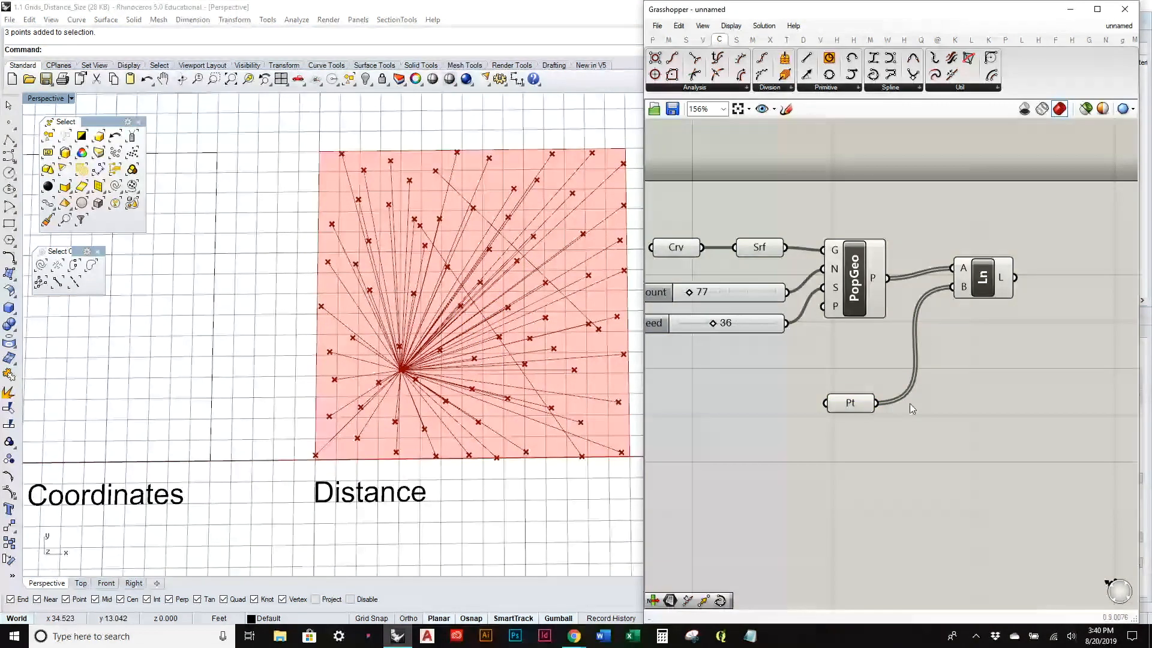
# Step: Delete the Line component connected to PopGeo and the Point parameter
pyautogui.click(401, 368)
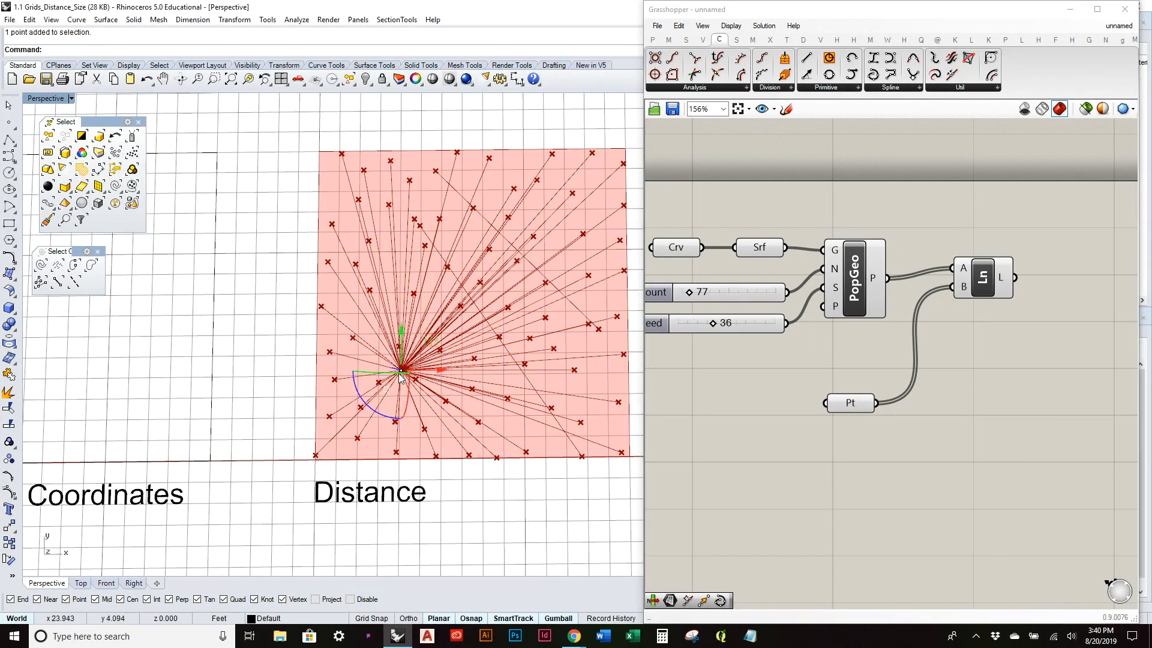
pyautogui.moveTo(558, 443); pyautogui.dragTo(563, 379, button='right')
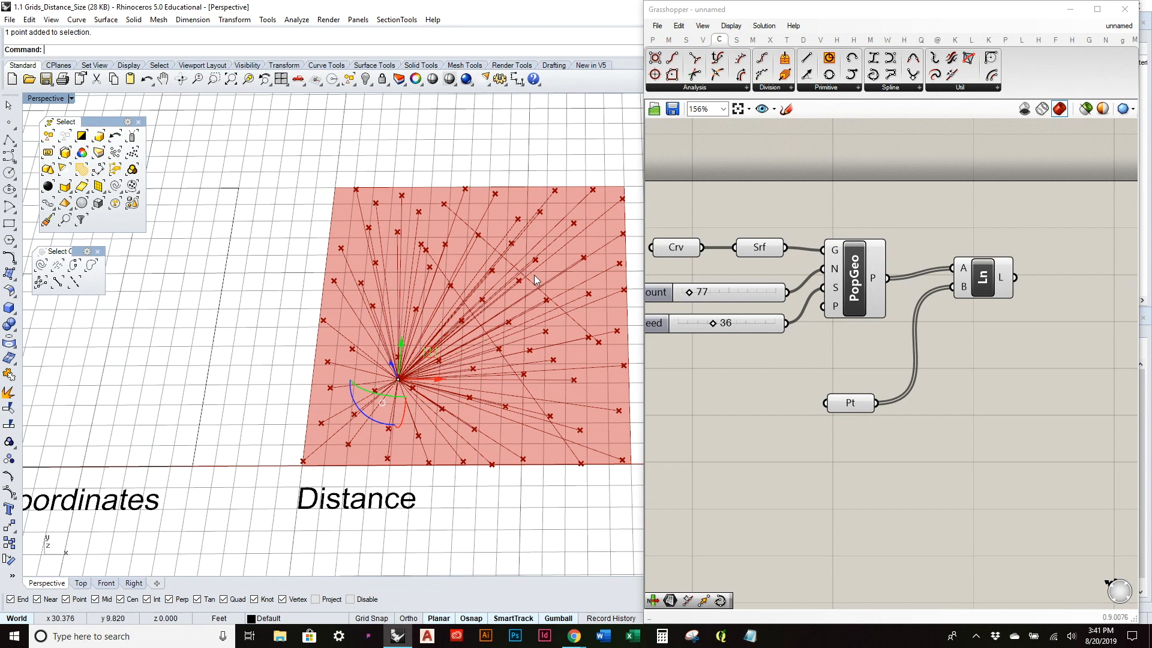
pyautogui.click(976, 270)
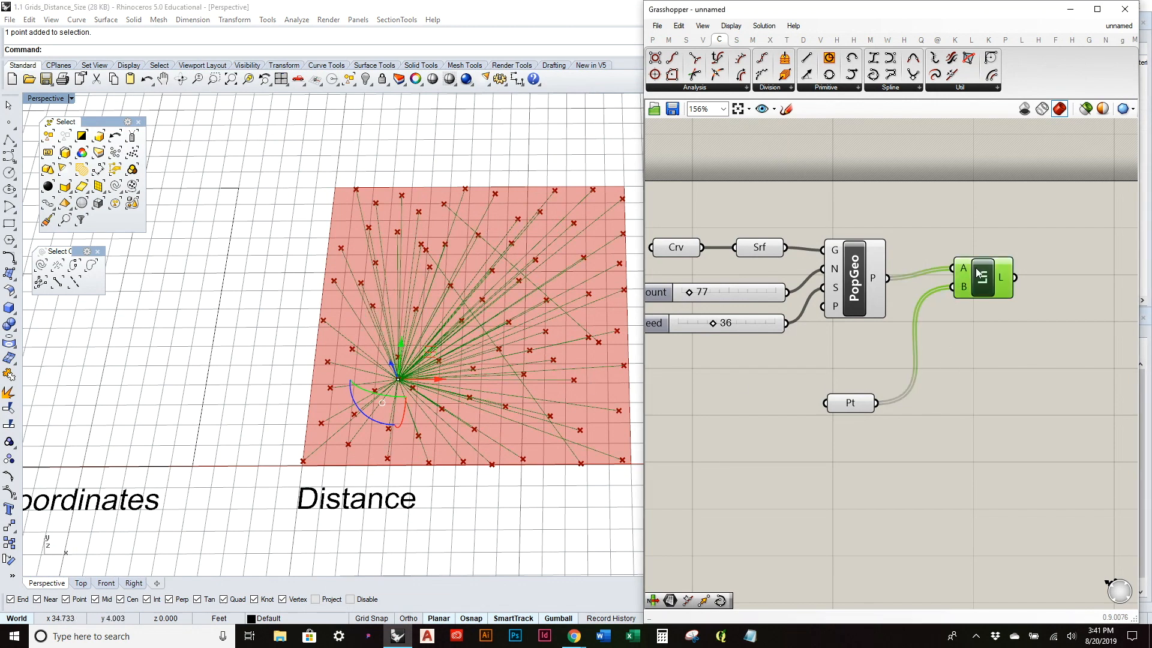
pyautogui.press('Delete')
# Step: Reselect the three Rhino points in the square and shift the Point parameter slightly lower on the canvas
pyautogui.moveTo(274, 182); pyautogui.dragTo(634, 465)
pyautogui.moveTo(553, 369); pyautogui.dragTo(554, 331, button='right')
pyautogui.moveTo(868, 413)
pyautogui.mouseDown()
pyautogui.moveTo(872, 442)
pyautogui.moveTo(871, 422)
pyautogui.mouseUp()
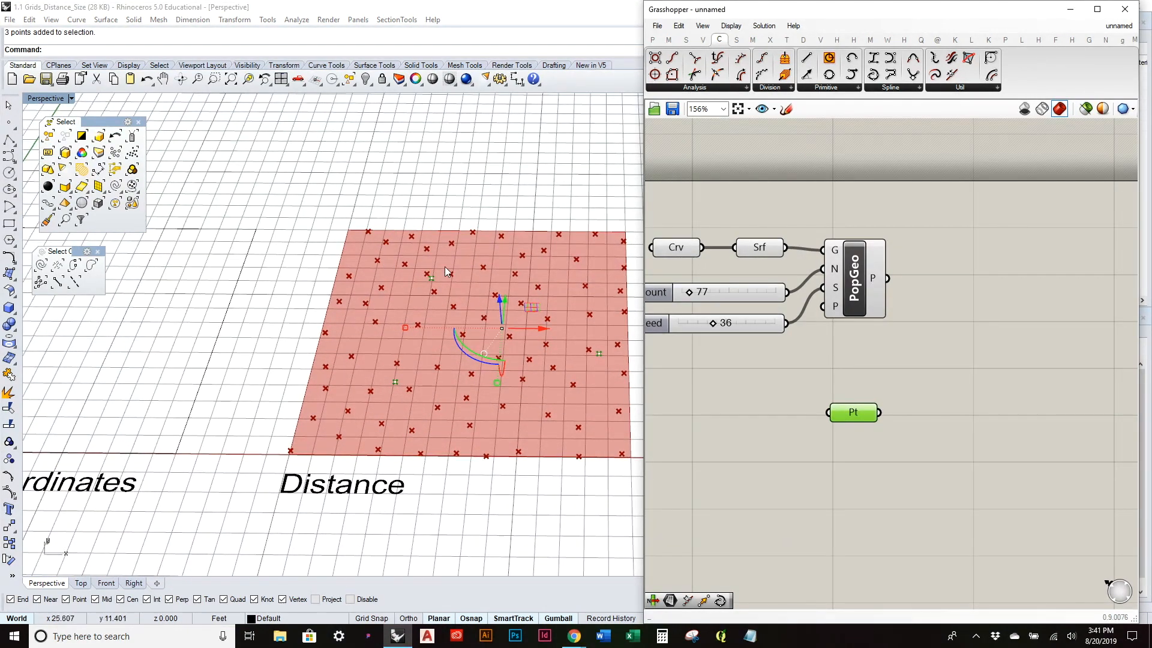
pyautogui.moveTo(448, 273); pyautogui.dragTo(447, 267, button='right')
pyautogui.click(946, 378)
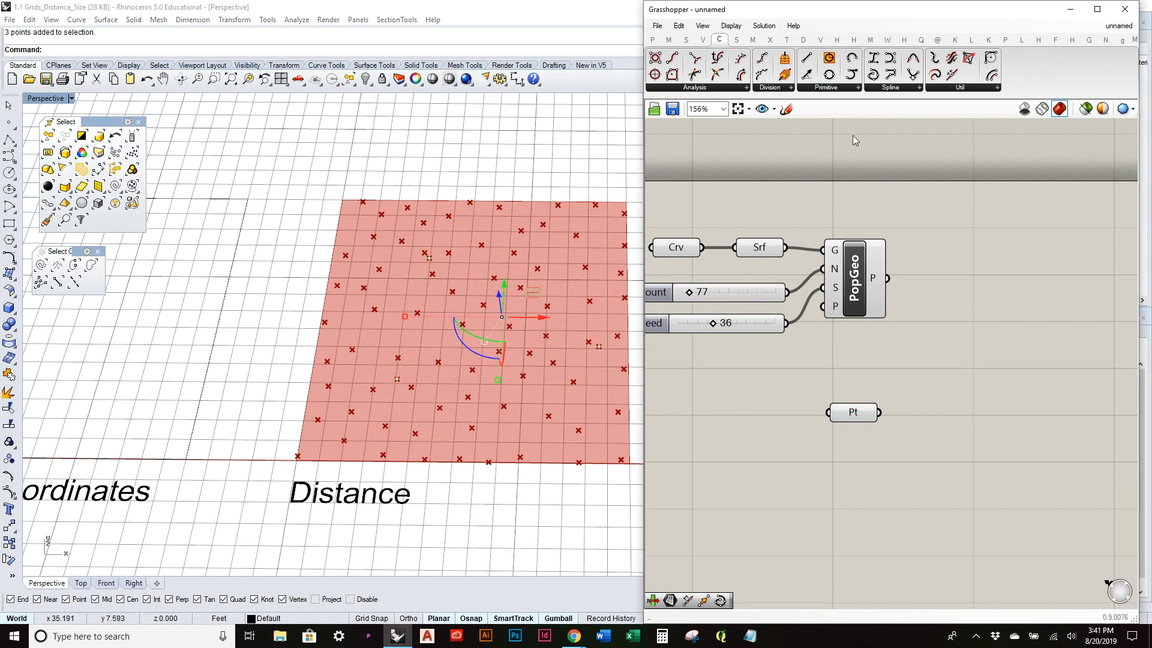
# Step: Add a Closest Point component to the canvas beside PopGeo
pyautogui.click(707, 40)
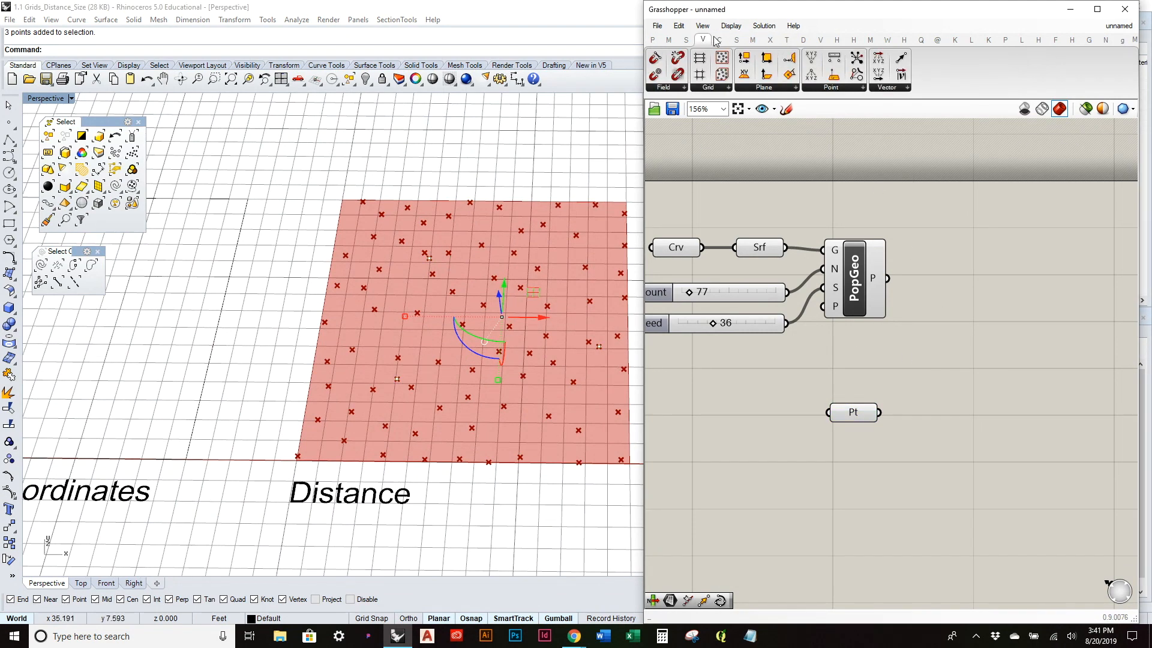
pyautogui.click(835, 88)
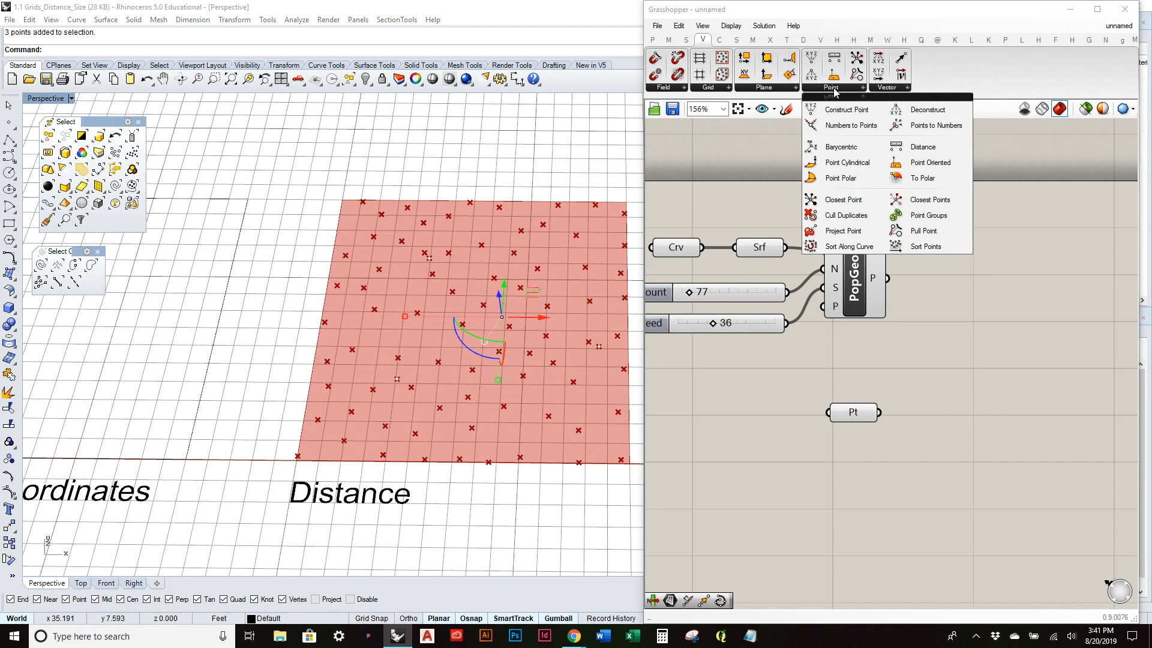
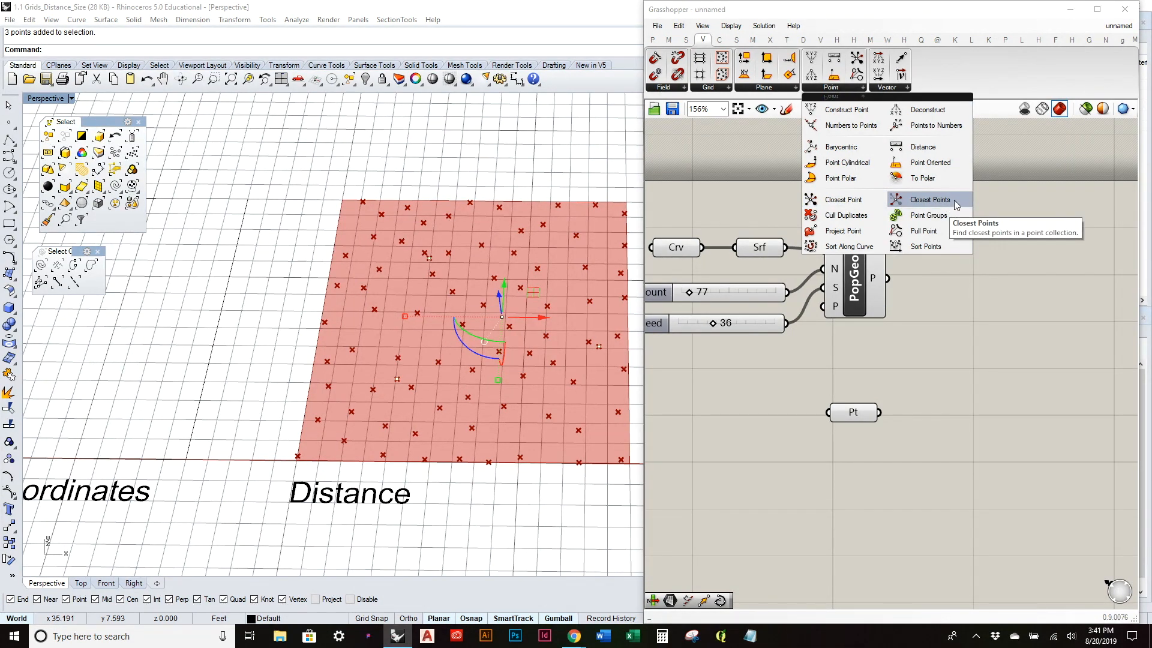
pyautogui.click(856, 199)
pyautogui.click(987, 345)
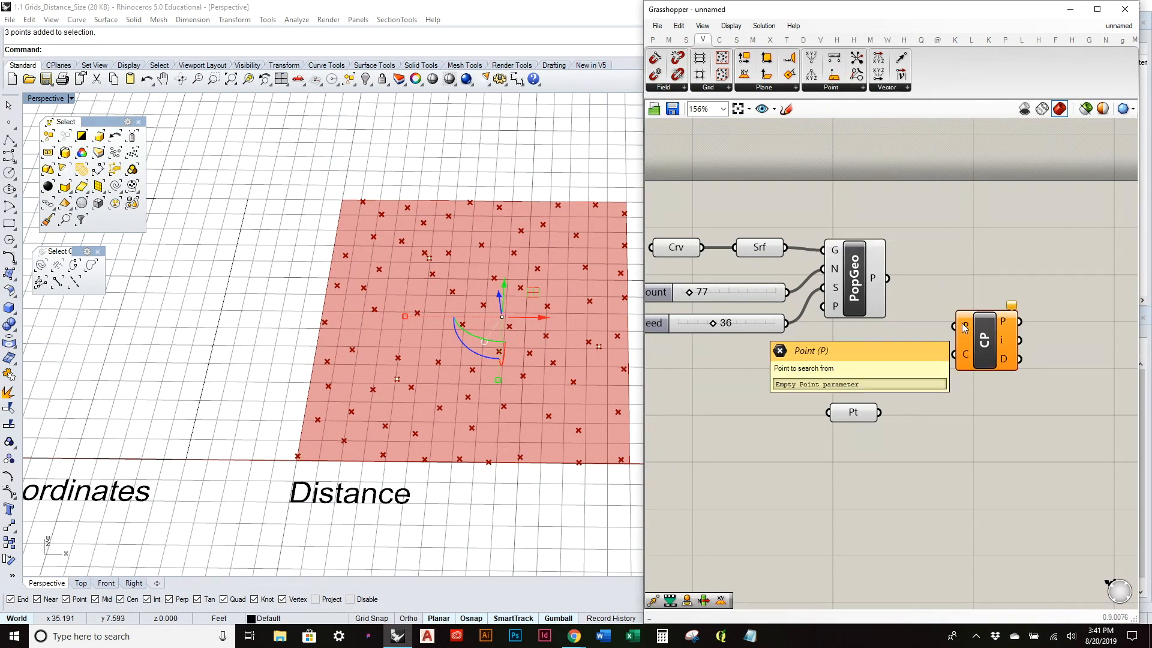
# Step: Wire PopGeo's P output to Closest Point's P input and the Point parameter to its C input
pyautogui.click(839, 290)
pyautogui.click(908, 236)
pyautogui.click(868, 269)
pyautogui.moveTo(888, 279); pyautogui.dragTo(954, 326)
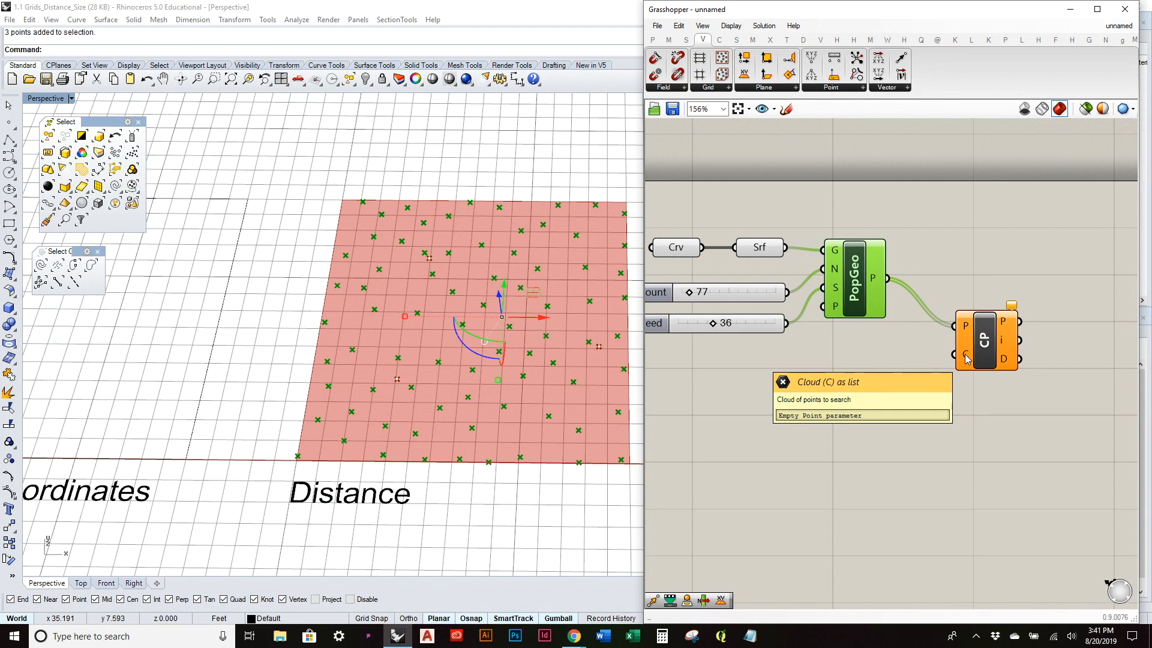
pyautogui.click(939, 371)
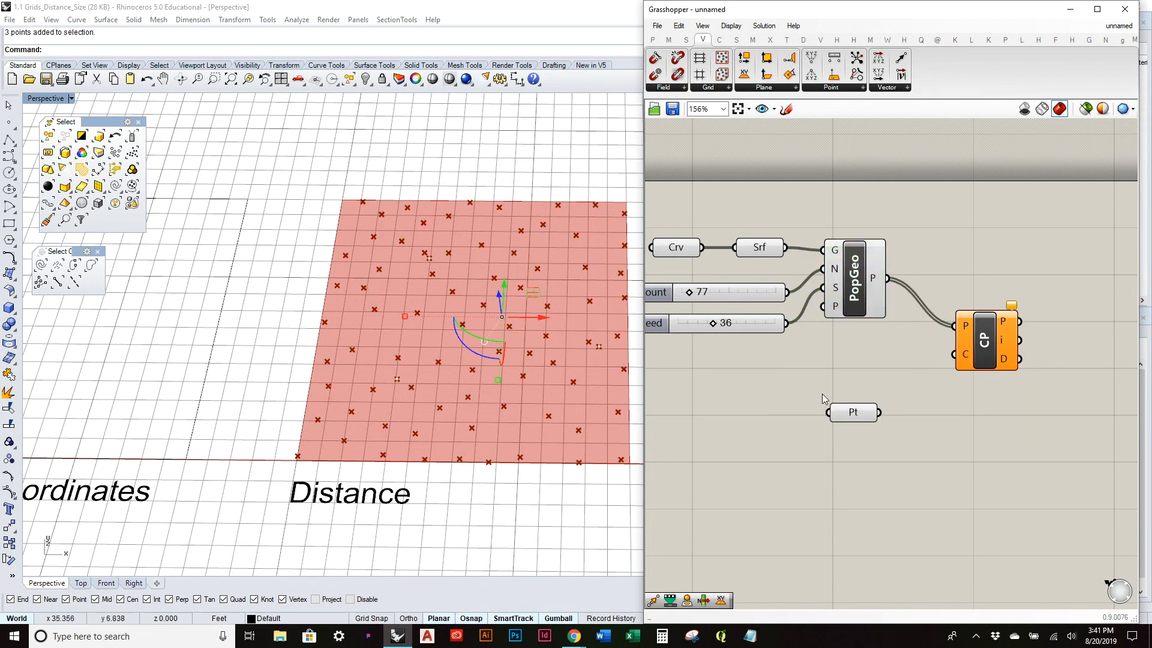
pyautogui.moveTo(879, 412); pyautogui.dragTo(954, 354)
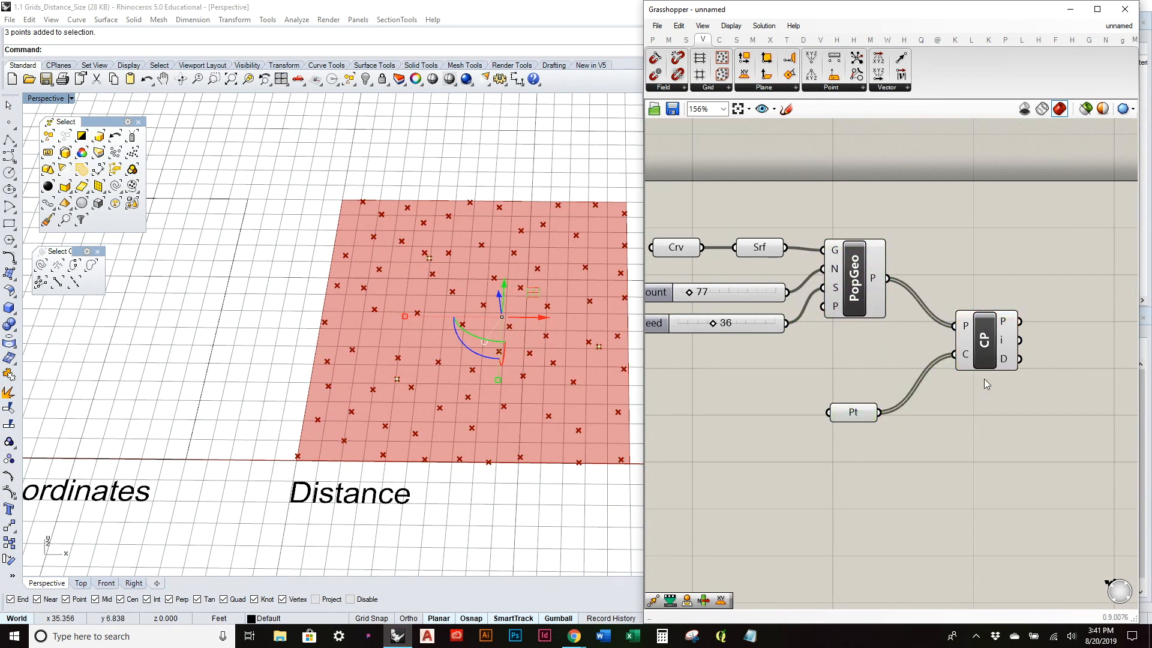
# Step: Reposition the Point parameter and the Closest Point component slightly to tidy their layout beside PopGeo
pyautogui.moveTo(1005, 324)
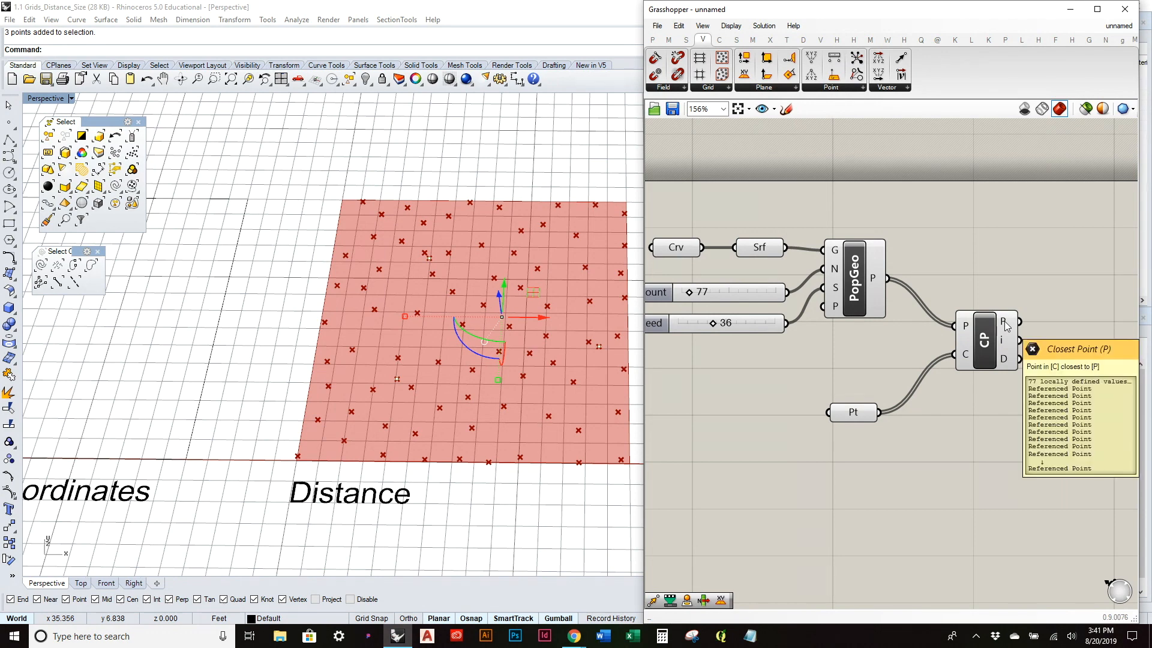
pyautogui.moveTo(1005, 358)
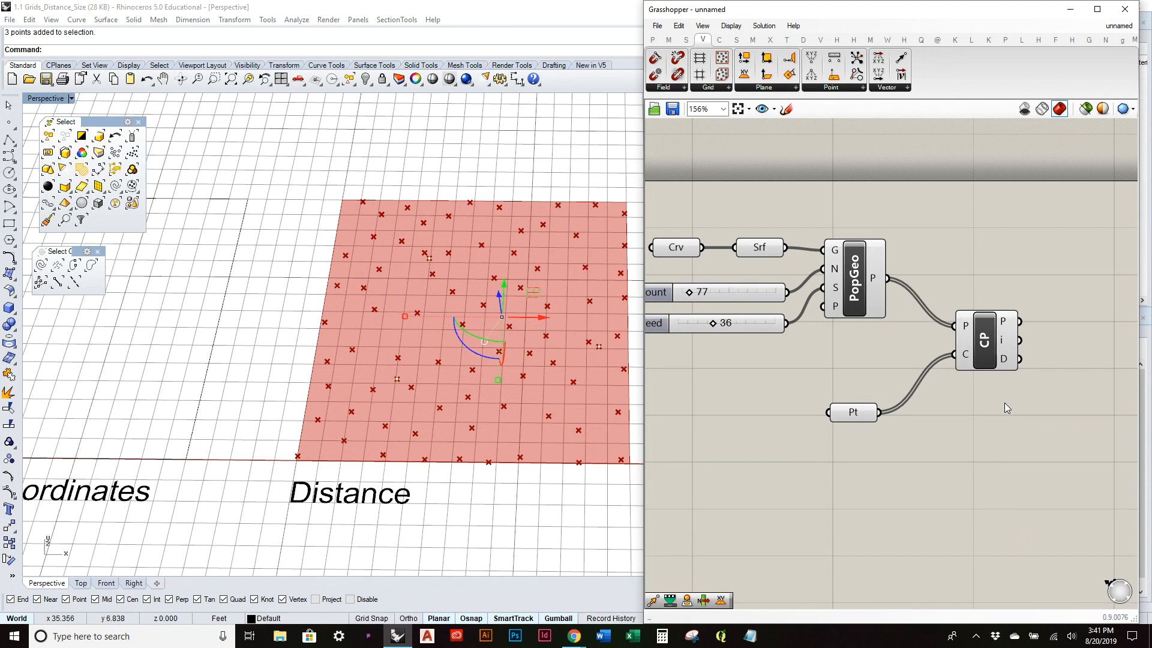
pyautogui.moveTo(1005, 402); pyautogui.dragTo(907, 450, button='right')
pyautogui.moveTo(747, 470); pyautogui.dragTo(763, 464)
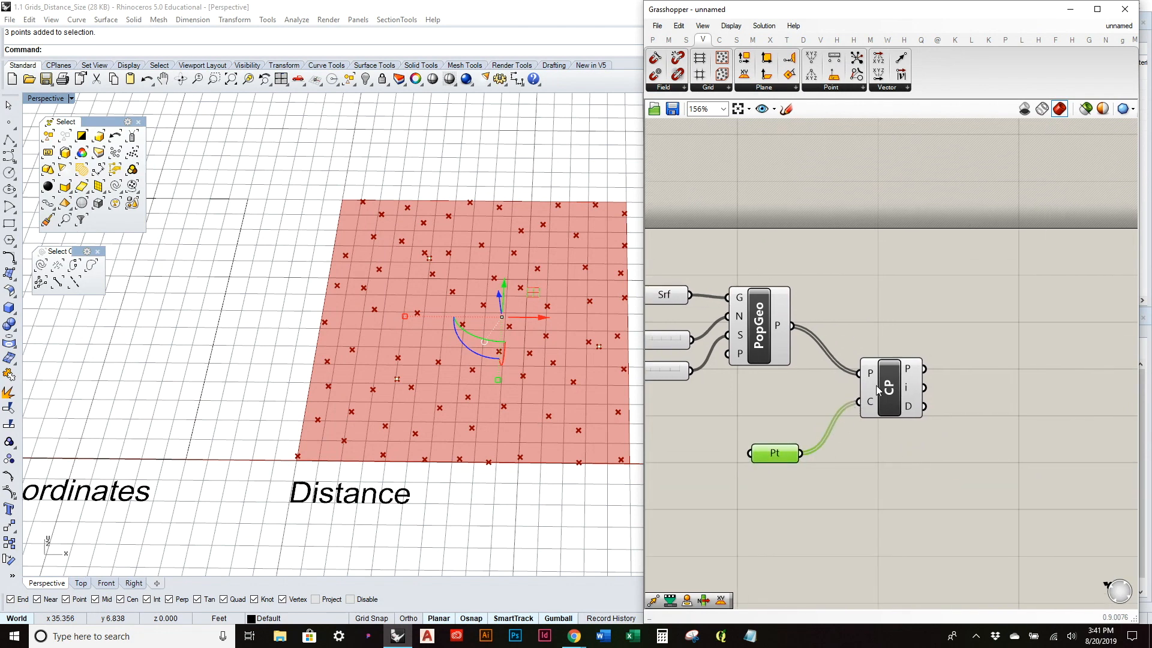
pyautogui.moveTo(877, 390); pyautogui.dragTo(880, 402)
pyautogui.click(894, 283)
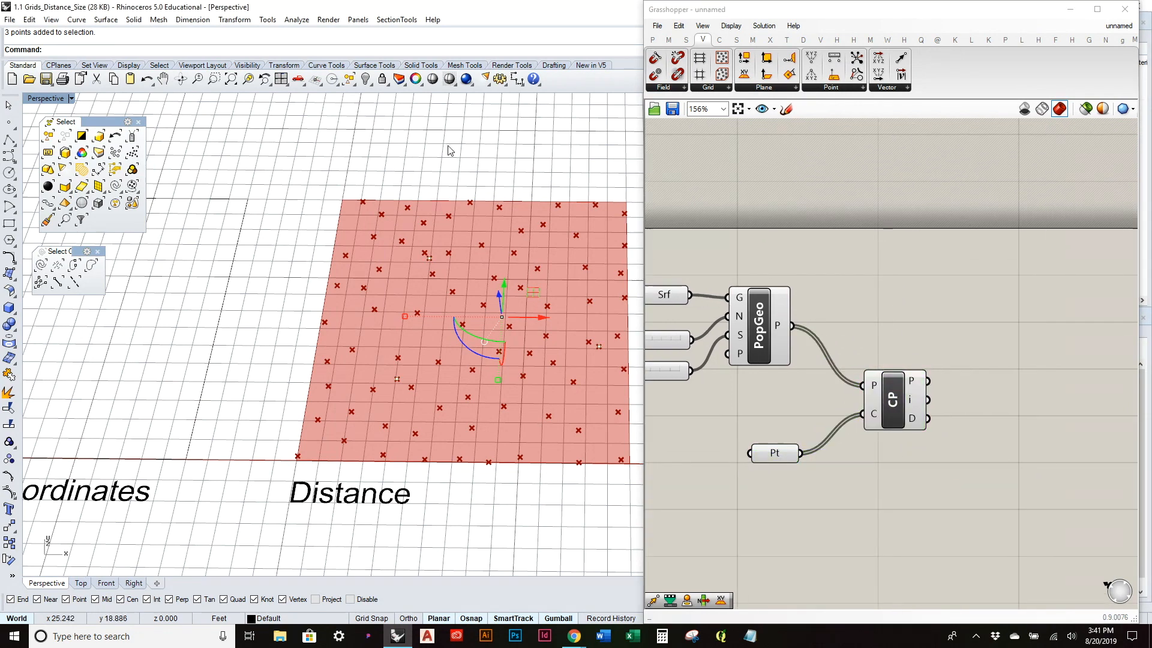
# Step: Add a Line component with PopGeo's P output wired to A and Closest Point's P output wired to B
pyautogui.click(719, 40)
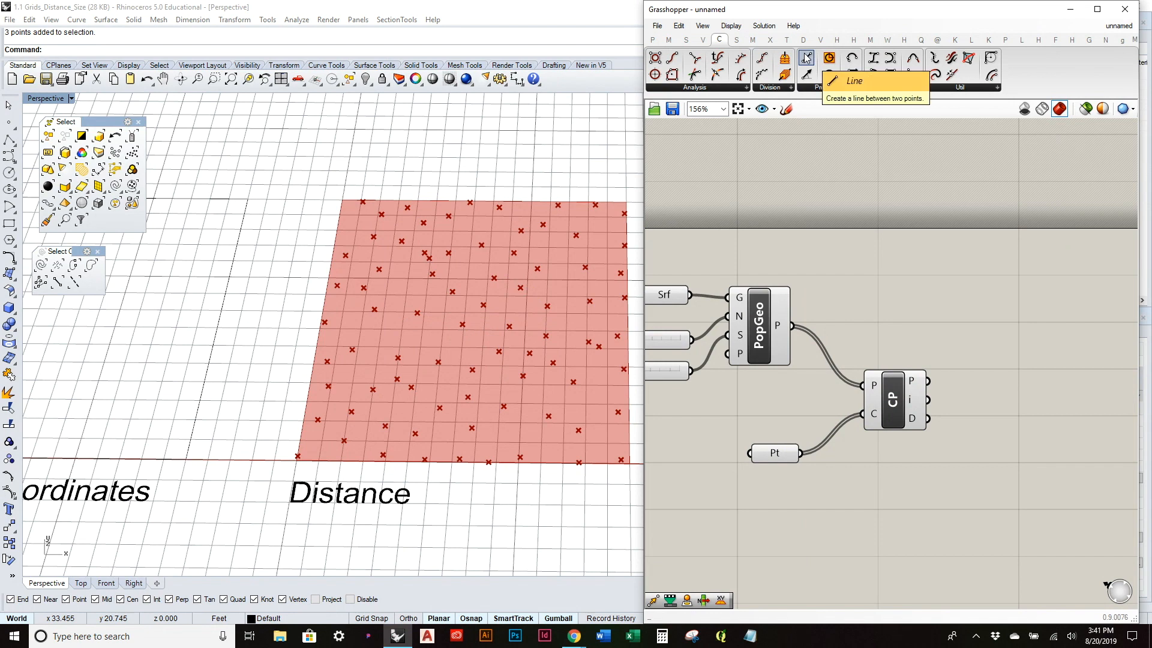
pyautogui.moveTo(806, 58); pyautogui.dragTo(946, 287)
pyautogui.moveTo(793, 327); pyautogui.dragTo(913, 273)
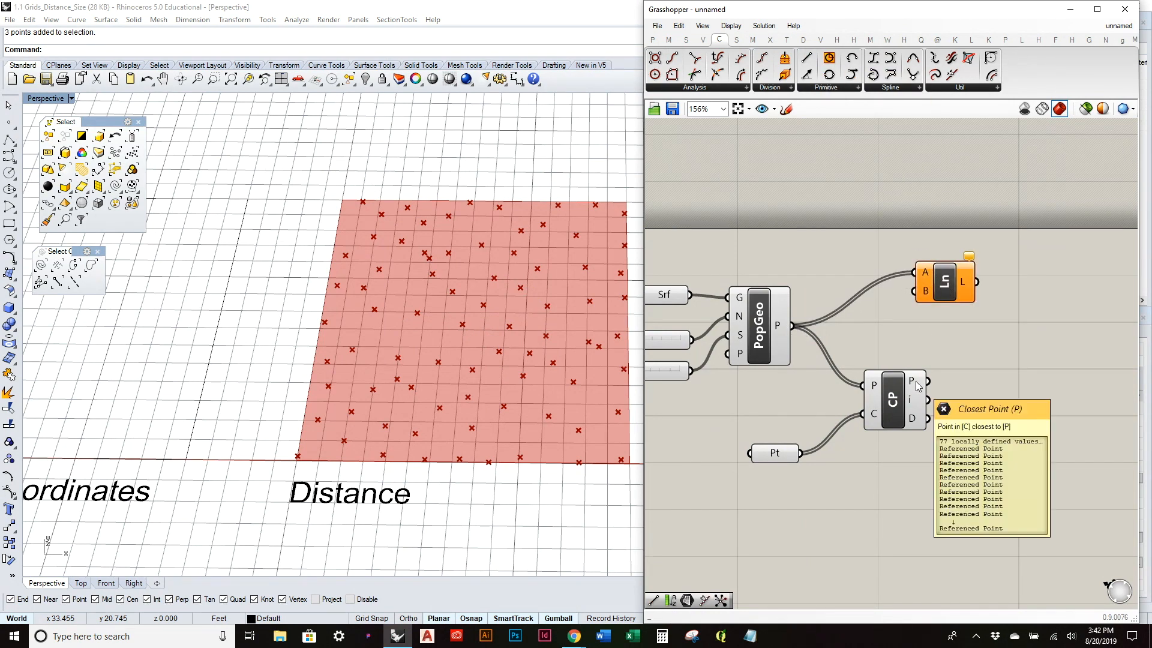
pyautogui.moveTo(928, 381); pyautogui.dragTo(974, 322)
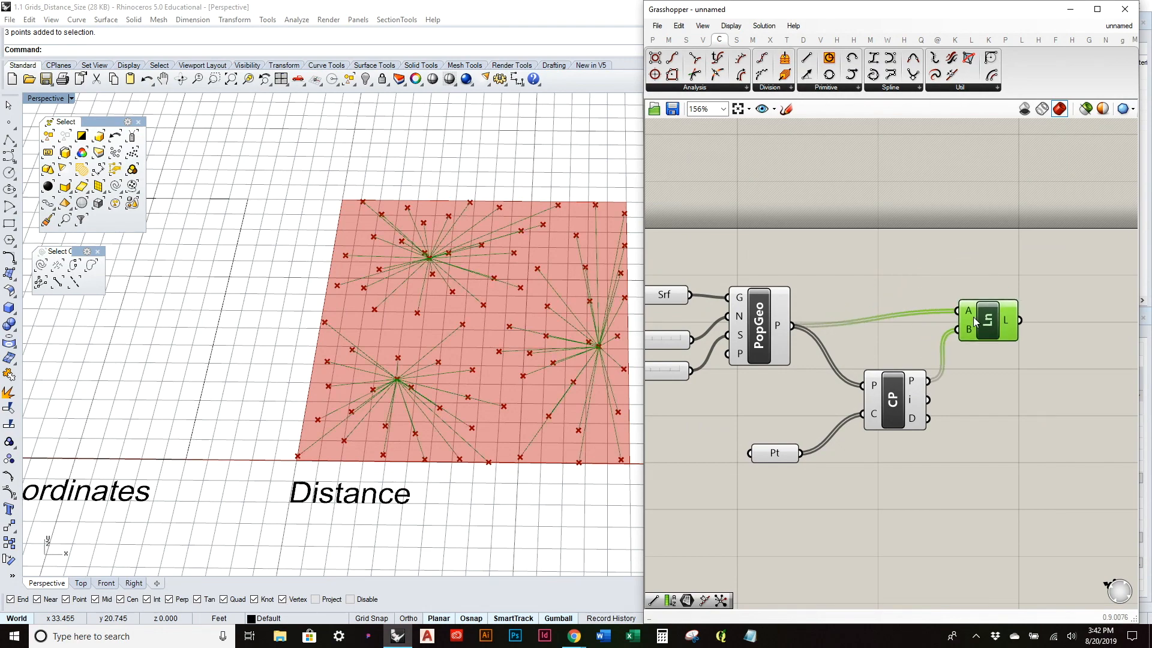
# Step: Move the Rhino point near the square's right edge around to test the lines, leaving it near the square's centre
pyautogui.scroll(-3, 514, 357)
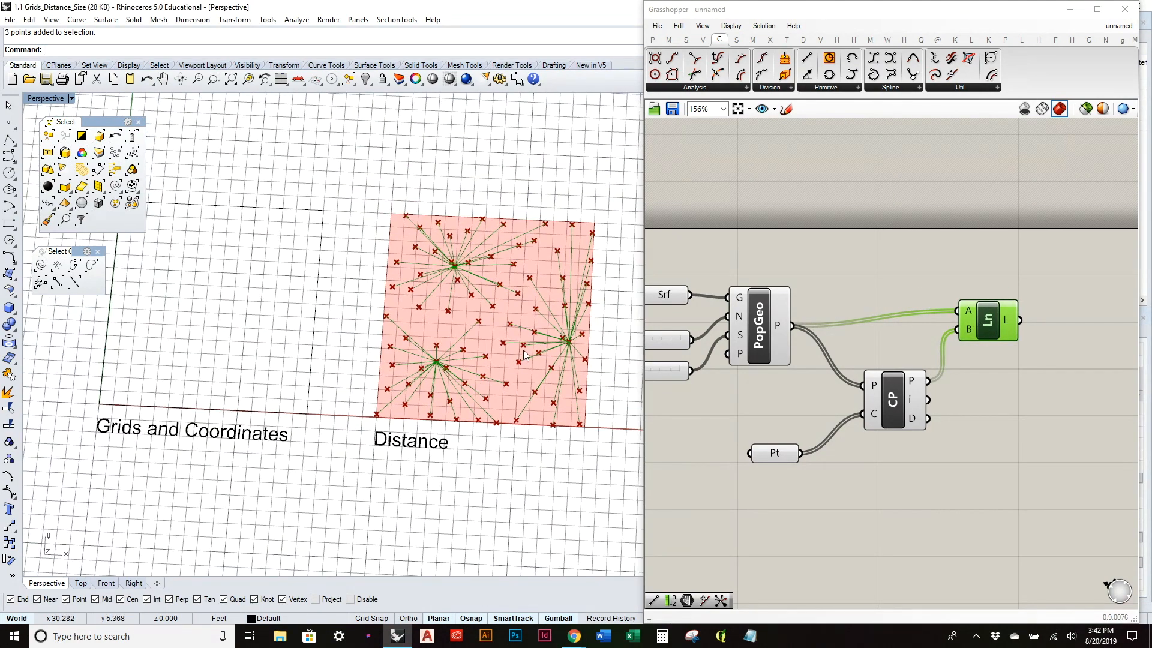
pyautogui.scroll(5, 524, 355)
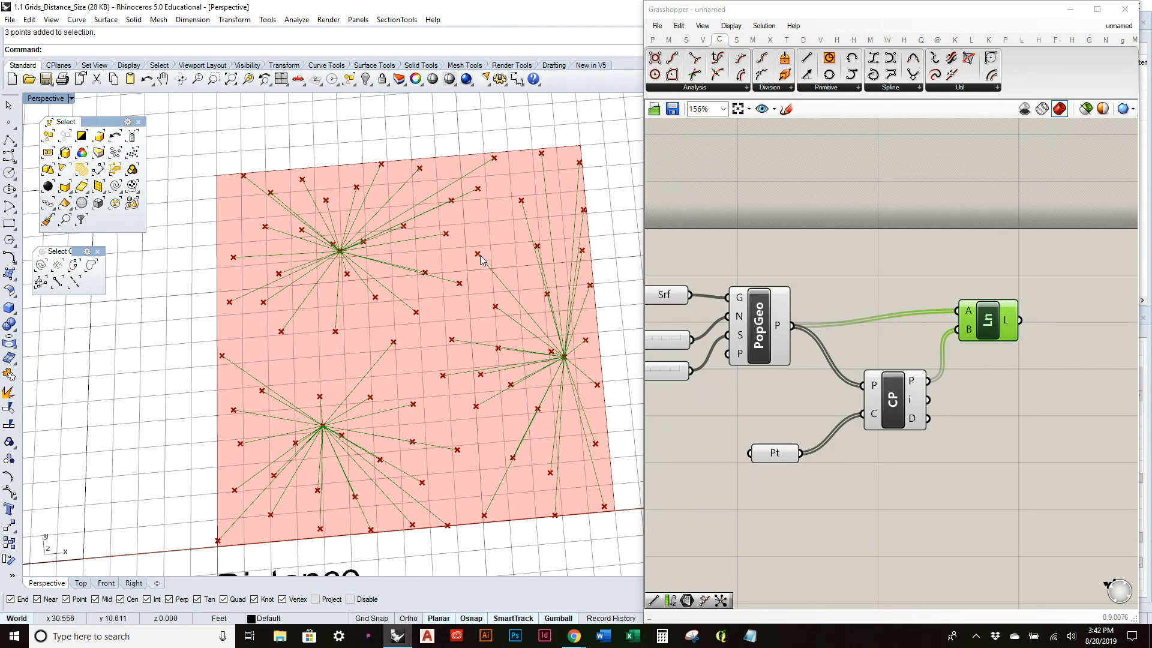
pyautogui.click(560, 351)
pyautogui.moveTo(564, 329); pyautogui.dragTo(502, 265)
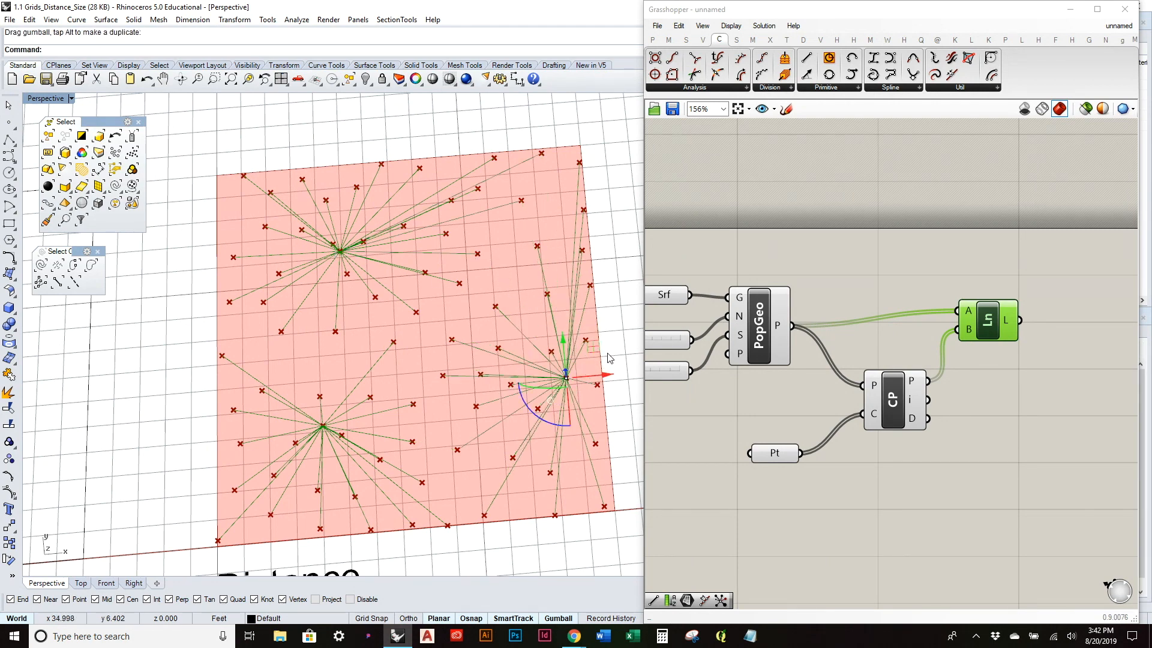
pyautogui.moveTo(562, 346); pyautogui.dragTo(450, 340)
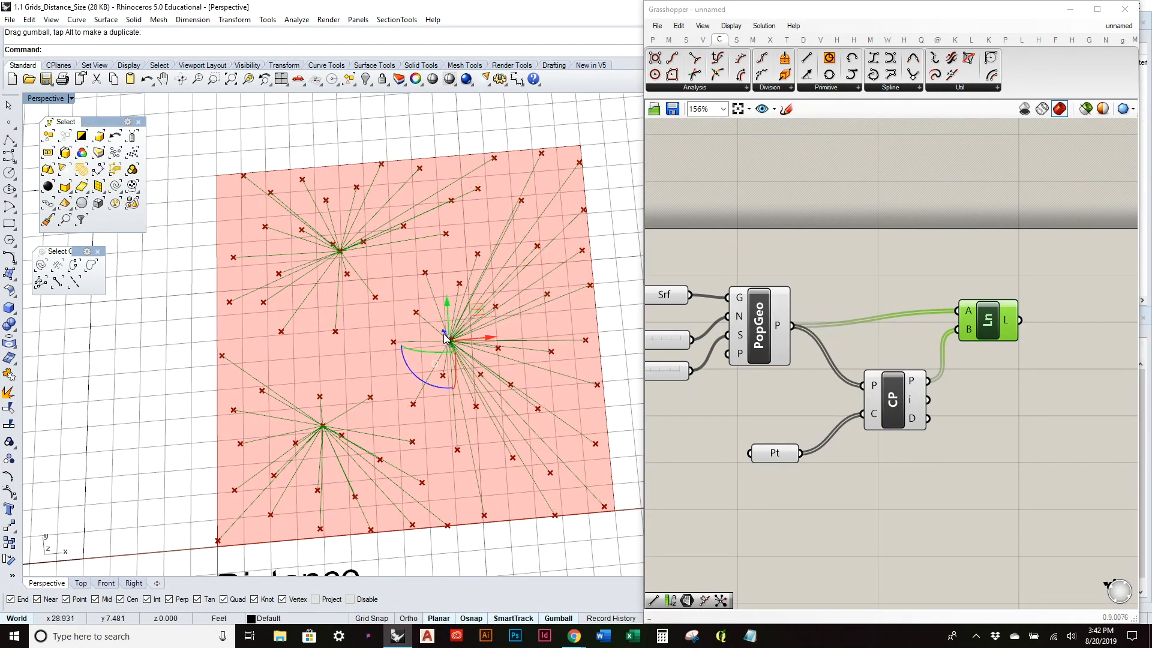
# Step: Move the lower-left Rhino point up into the upper half of the square, then undo the last drag
pyautogui.click(315, 423)
pyautogui.click(322, 426)
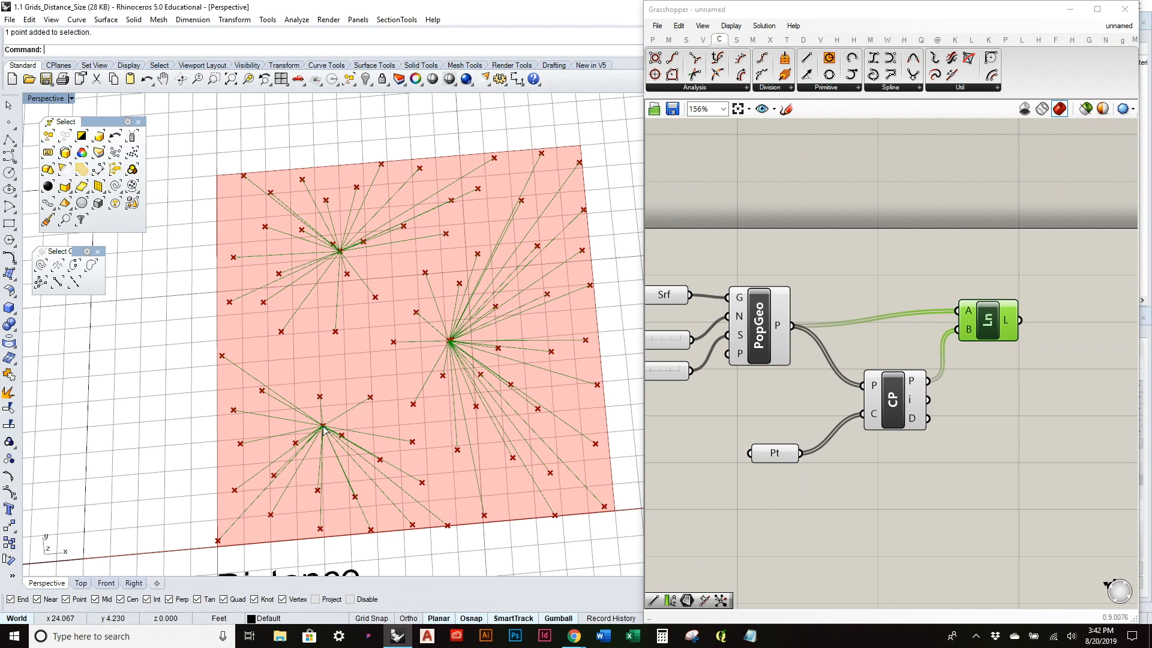
pyautogui.moveTo(322, 408); pyautogui.dragTo(320, 338)
pyautogui.moveTo(324, 337); pyautogui.dragTo(354, 293, button='right')
pyautogui.moveTo(338, 410); pyautogui.dragTo(380, 396)
pyautogui.moveTo(403, 392); pyautogui.dragTo(381, 447, button='right')
pyautogui.moveTo(375, 295); pyautogui.dragTo(426, 194)
pyautogui.hotkey('ctrl', 'z')
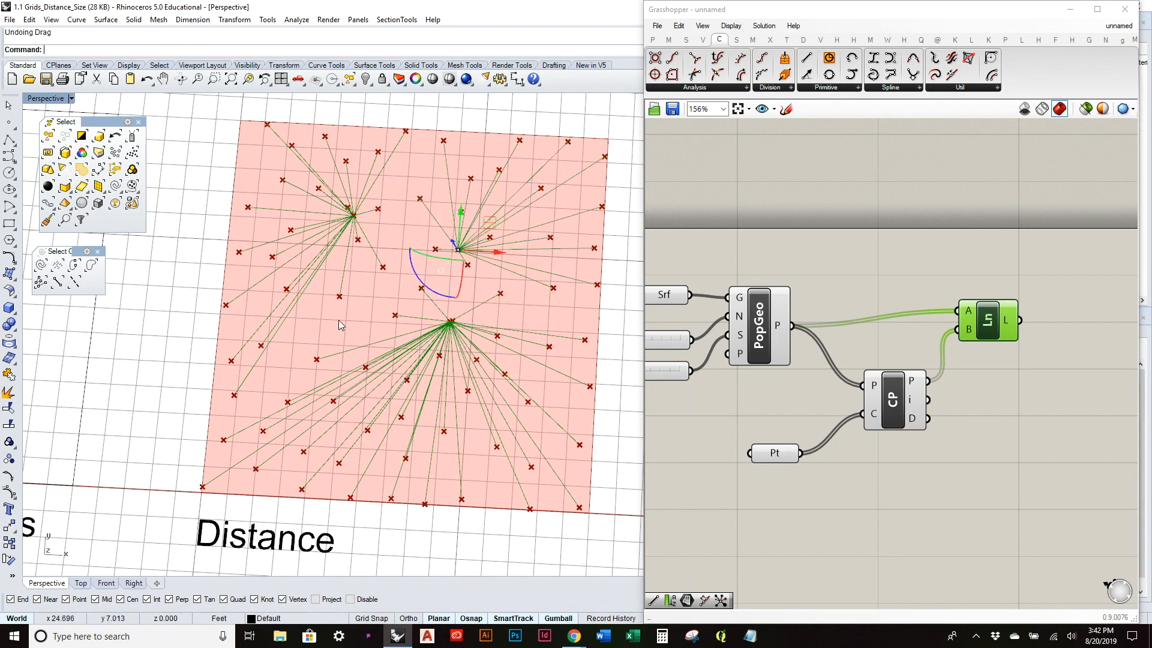
# Step: Move the selected Rhino point closer to the upper-left point and clear the selections in Rhino and on the canvas
pyautogui.moveTo(480, 333); pyautogui.dragTo(471, 259, button='right')
pyautogui.moveTo(473, 279); pyautogui.dragTo(442, 273)
pyautogui.click(602, 185)
pyautogui.moveTo(461, 194); pyautogui.dragTo(498, 267, button='right')
pyautogui.click(913, 268)
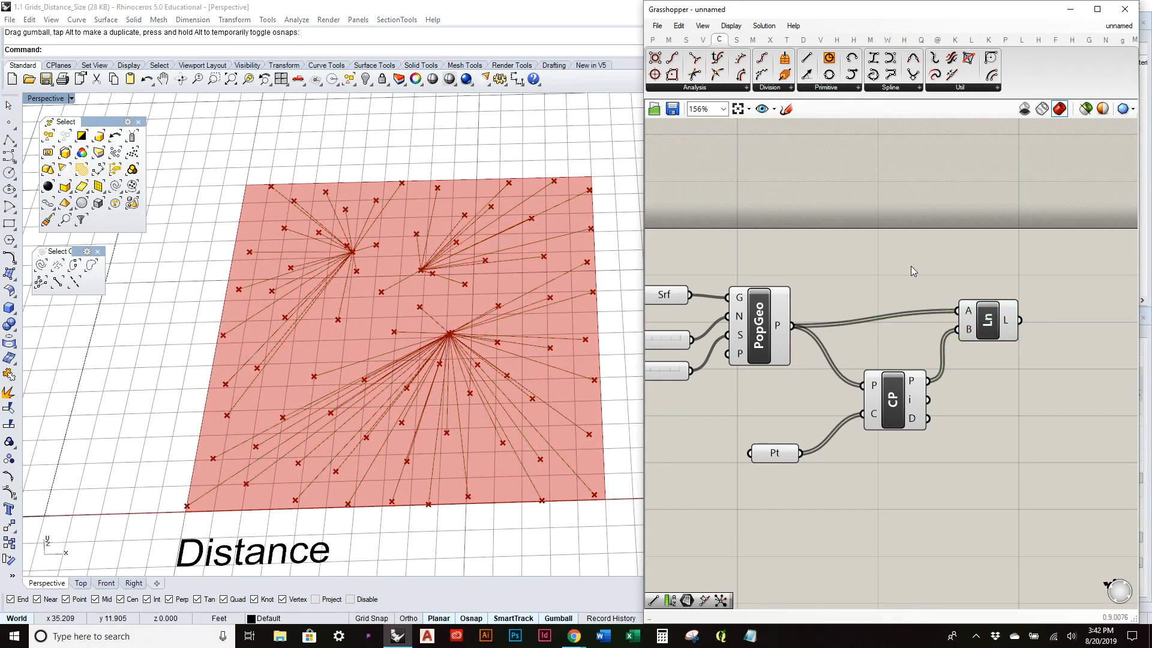
# Step: Turn off the preview of the Crv and Srf parameters to hide the surface fill in the Distance square
pyautogui.scroll(-5, 418, 317)
pyautogui.moveTo(729, 303); pyautogui.dragTo(812, 314, button='right')
pyautogui.moveTo(749, 336); pyautogui.dragTo(663, 301)
pyautogui.middleClick(708, 302)
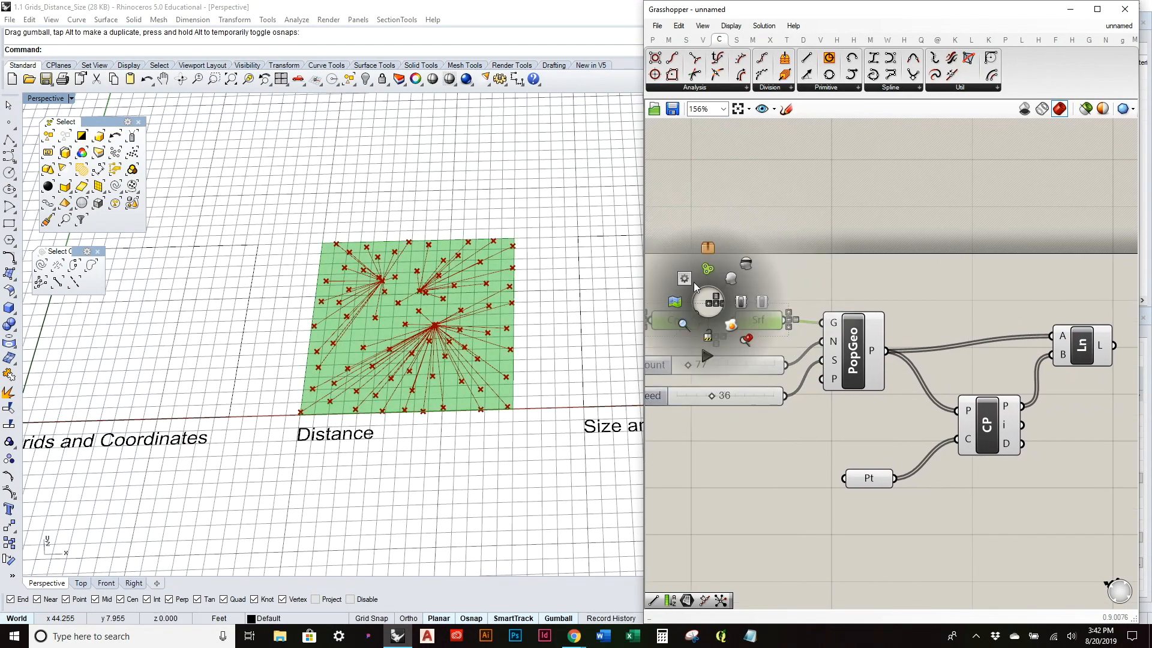
pyautogui.click(745, 269)
pyautogui.click(812, 306)
pyautogui.moveTo(471, 268); pyautogui.dragTo(461, 304, button='right')
pyautogui.scroll(-6, 450, 325)
pyautogui.scroll(6, 523, 338)
pyautogui.moveTo(341, 379); pyautogui.dragTo(332, 340, button='right')
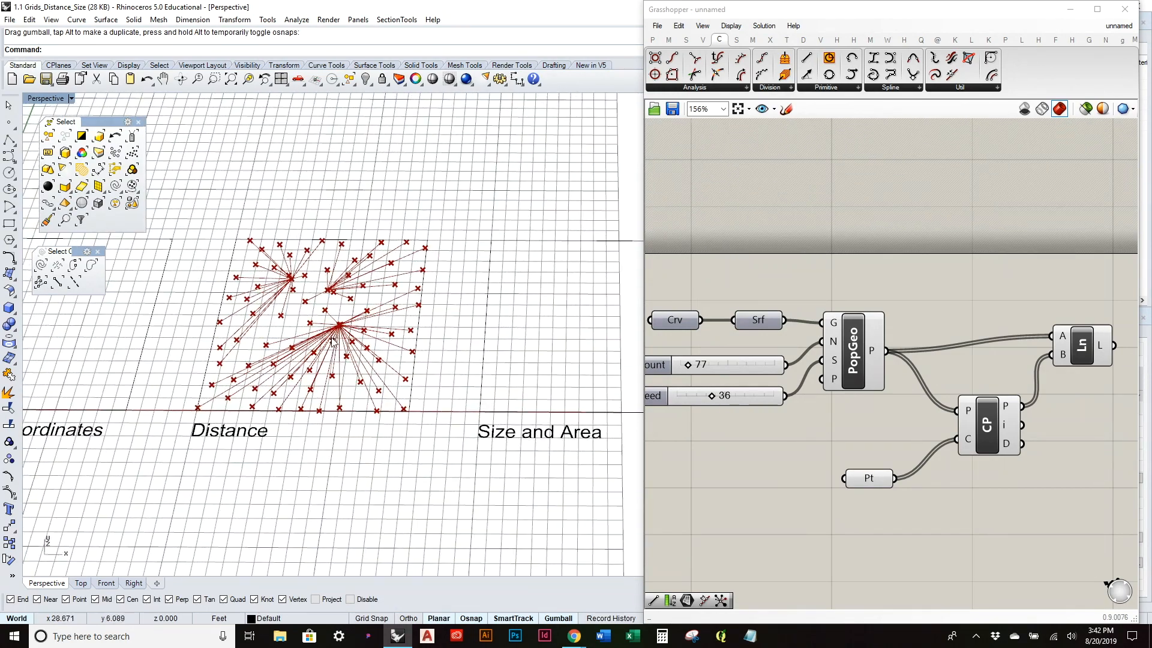
# Step: Rearrange the Closest Point, Line and Point components so the PopGeo-to-Line and Point-to-C wires run nearly straight
pyautogui.moveTo(953, 341); pyautogui.dragTo(824, 332, button='right')
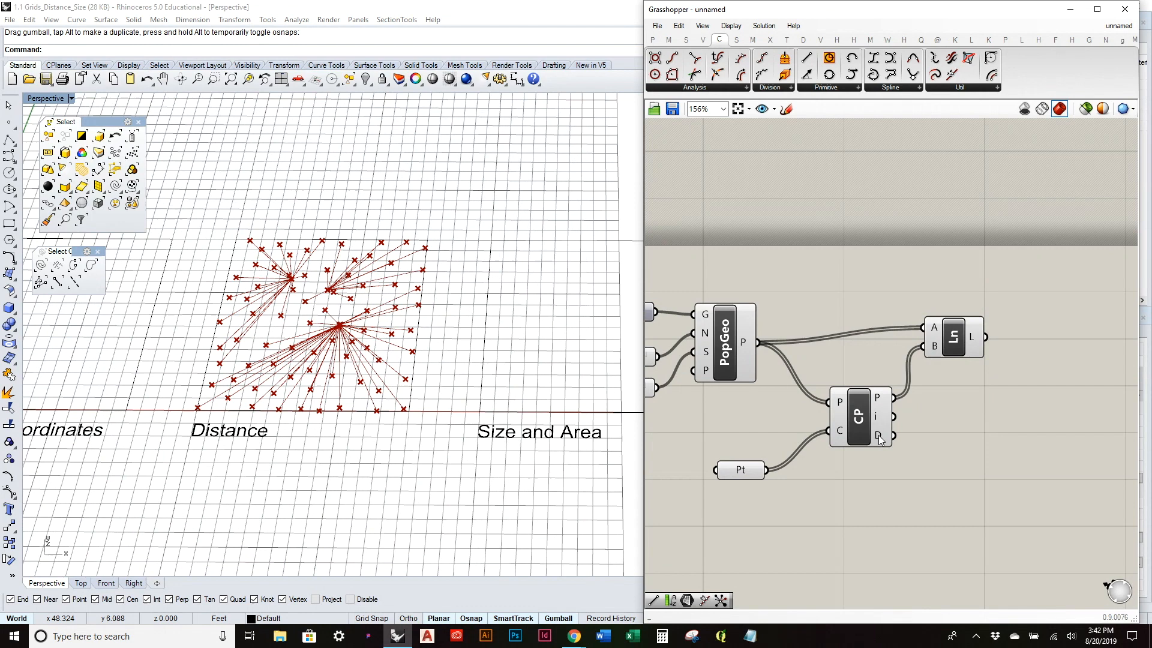
pyautogui.moveTo(880, 440)
pyautogui.moveTo(952, 348); pyautogui.dragTo(950, 358)
pyautogui.click(946, 423)
pyautogui.scroll(8, 246, 306)
pyautogui.scroll(-6, 246, 309)
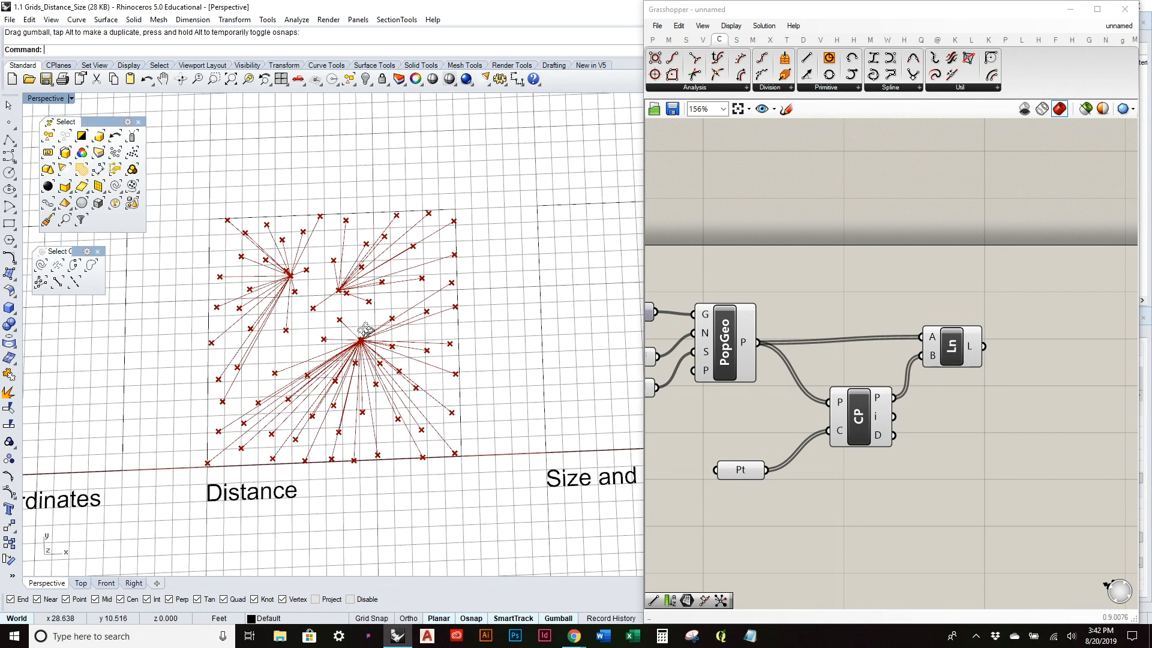
pyautogui.moveTo(871, 420); pyautogui.dragTo(871, 408)
pyautogui.moveTo(957, 347); pyautogui.dragTo(959, 352)
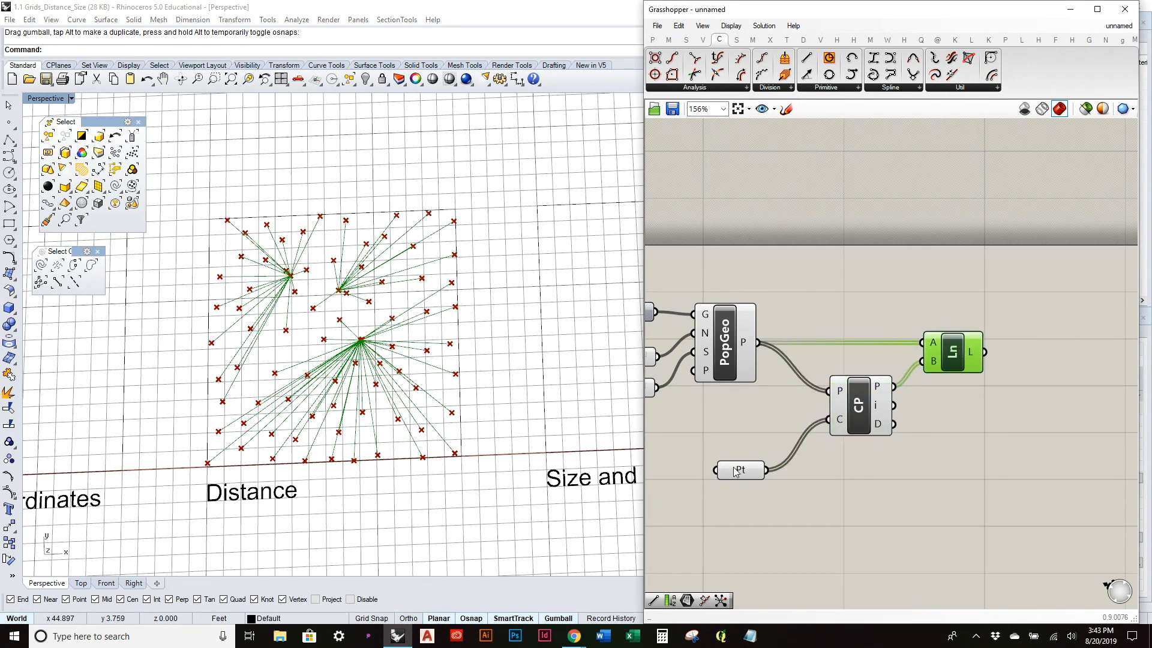
pyautogui.moveTo(736, 472); pyautogui.dragTo(752, 424)
pyautogui.click(872, 448)
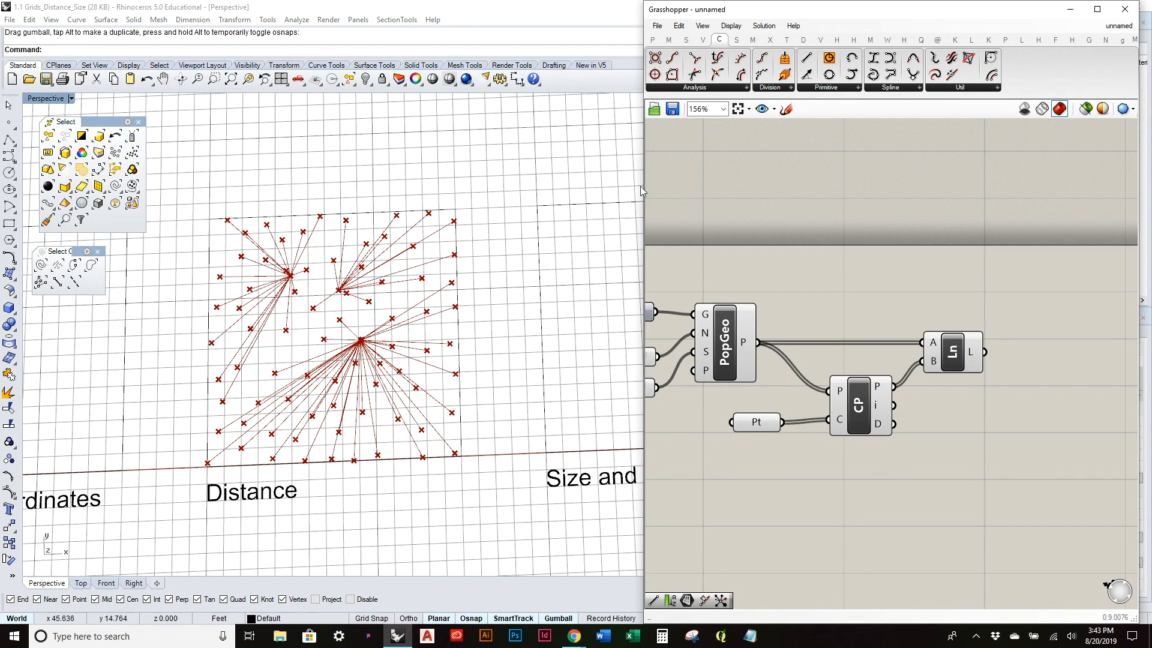
# Step: Add a Text Tag component to the canvas beyond the Line component
pyautogui.click(804, 40)
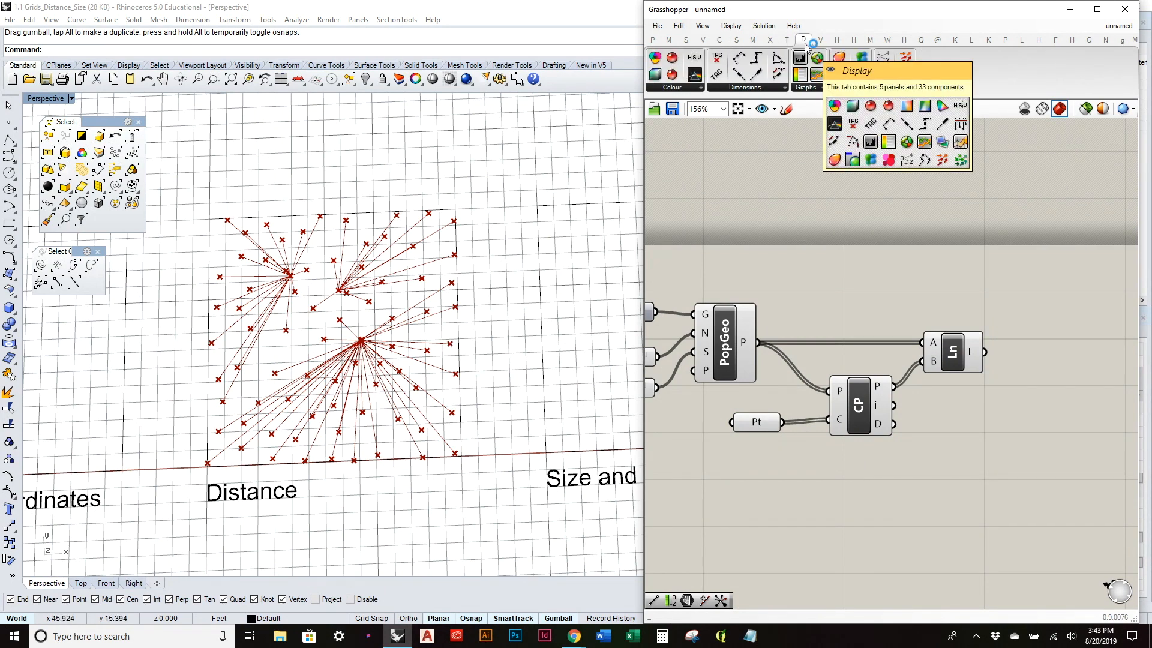
pyautogui.moveTo(717, 57); pyautogui.dragTo(1054, 318)
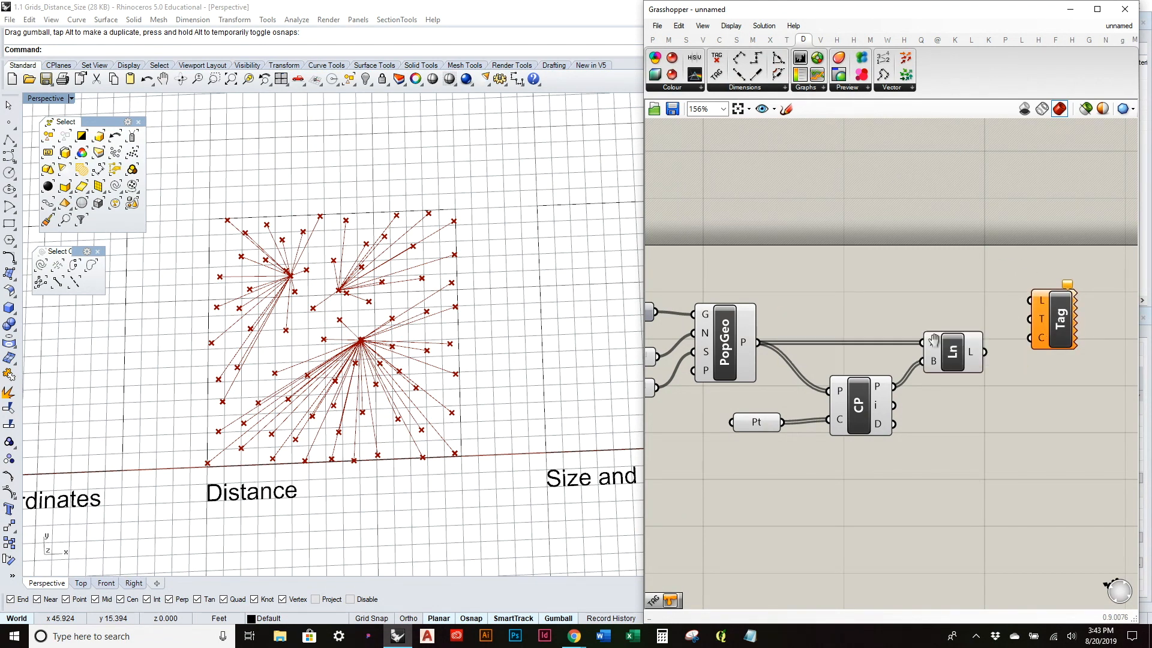
pyautogui.moveTo(962, 343); pyautogui.dragTo(810, 347, button='right')
pyautogui.click(798, 345)
pyautogui.click(796, 319)
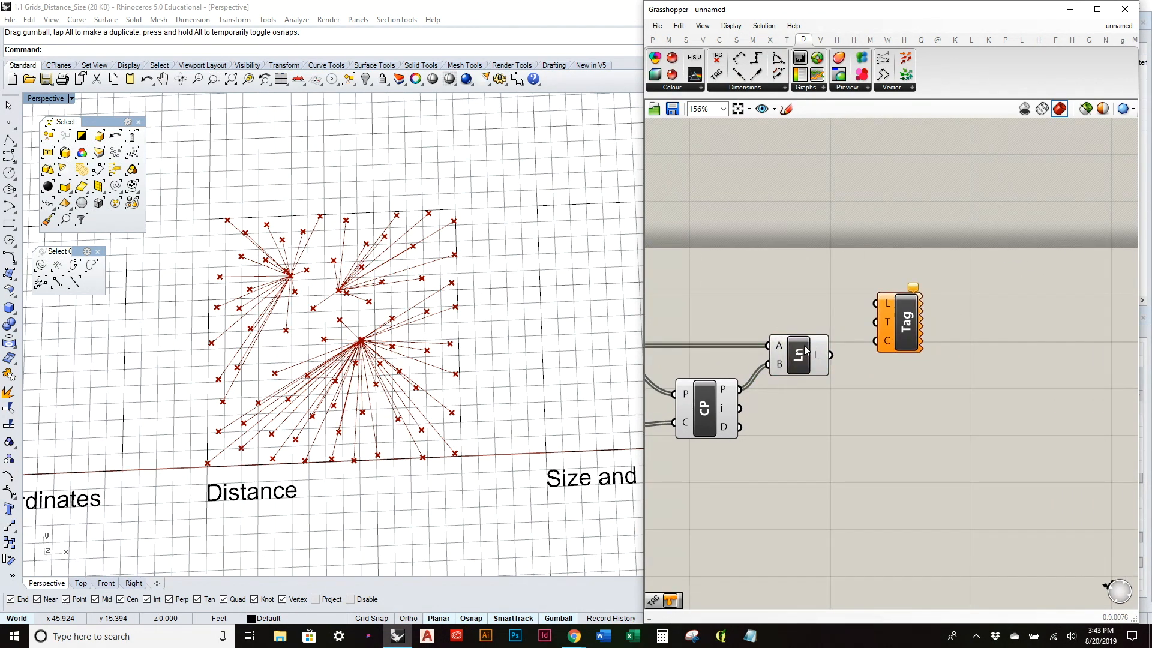
# Step: Connect PopGeo's points to the Text Tag's location input and the Closest Point distance output to its text input
pyautogui.moveTo(767, 347); pyautogui.dragTo(893, 347, button='right')
pyautogui.click(708, 351)
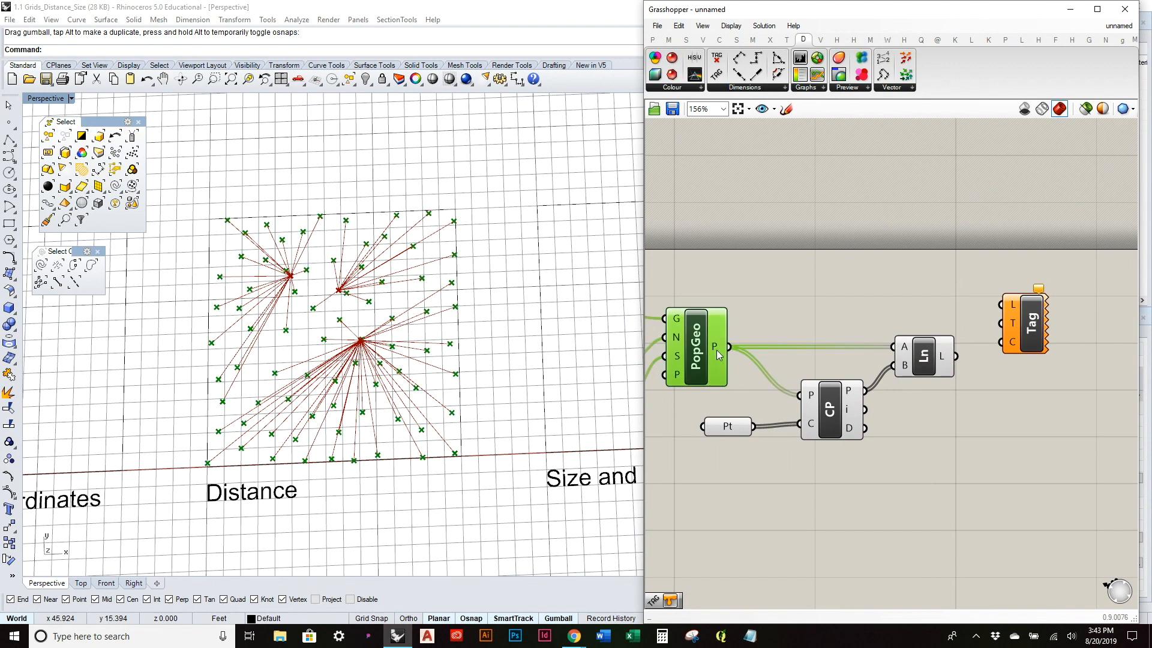
pyautogui.moveTo(727, 347); pyautogui.dragTo(1001, 305)
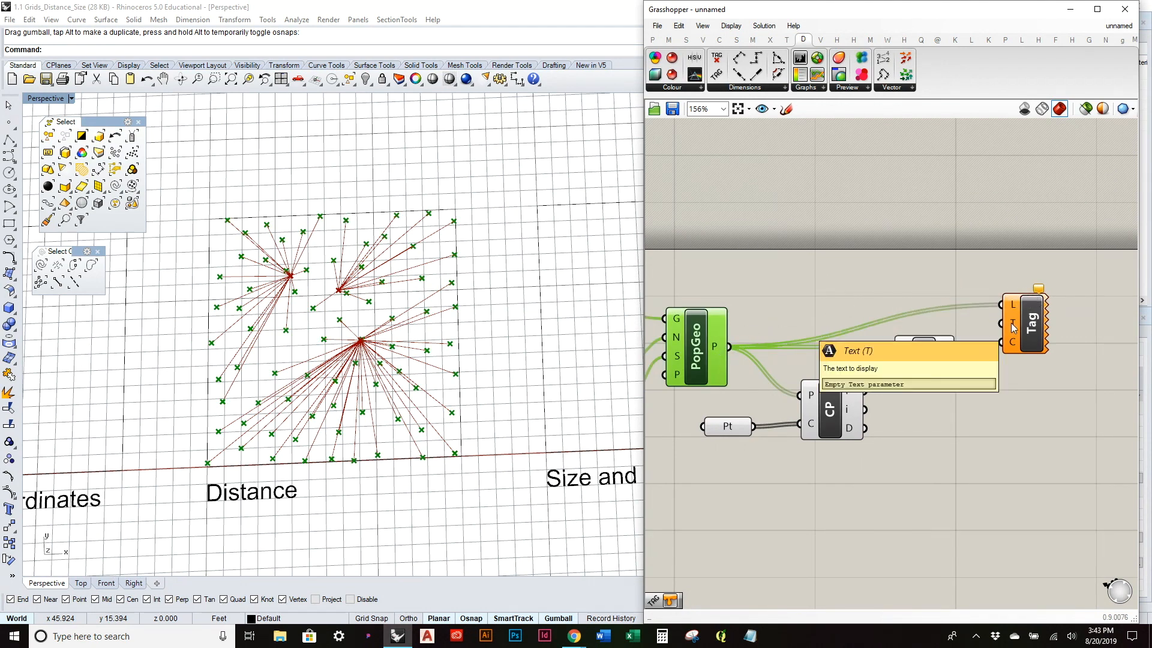
pyautogui.moveTo(865, 428); pyautogui.dragTo(1060, 341)
pyautogui.click(981, 301)
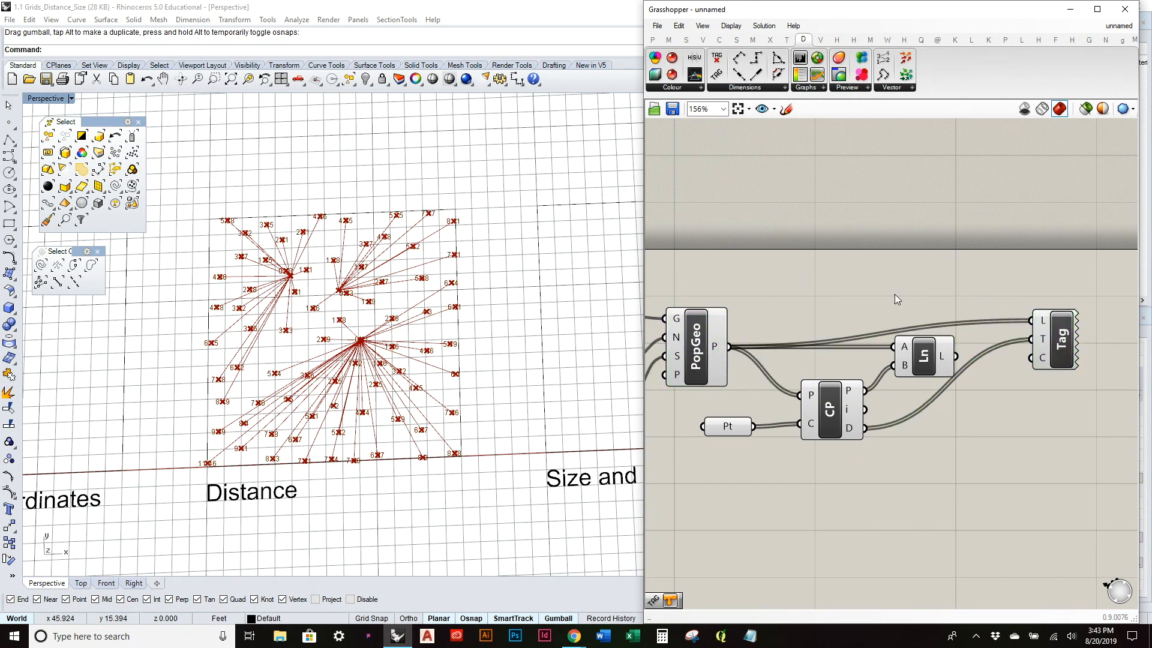
# Step: Reposition the Line and Text Tag components to tidy the wires, and inspect the distance labels on the populated points
pyautogui.scroll(5, 388, 251)
pyautogui.scroll(-6, 286, 215)
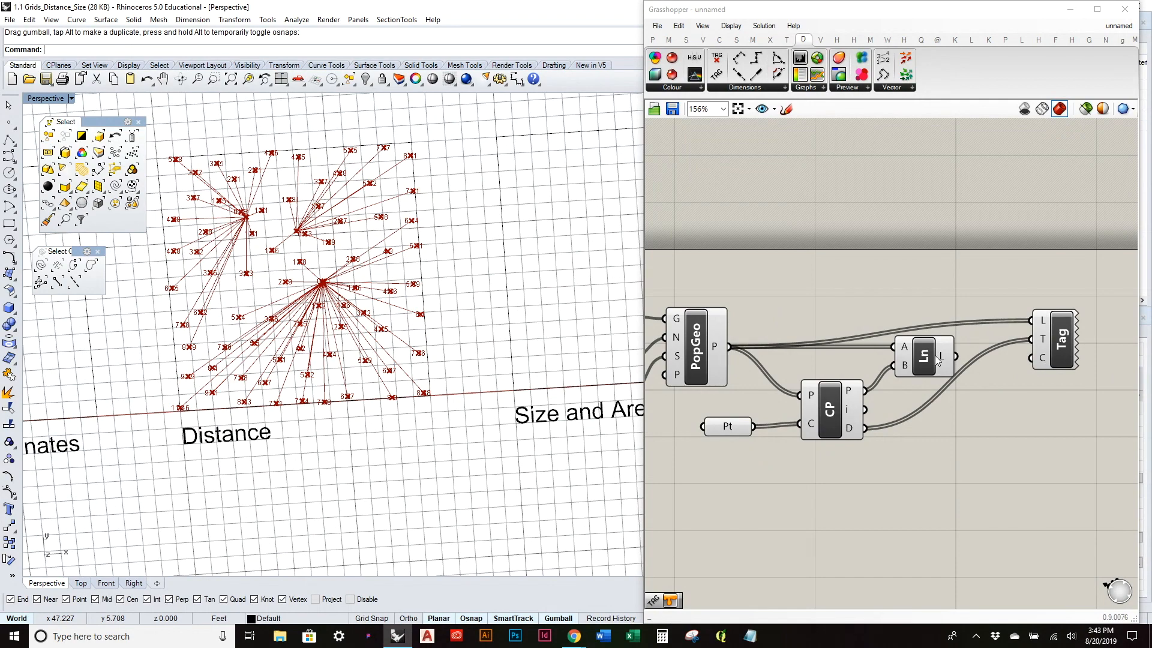
pyautogui.moveTo(937, 360); pyautogui.dragTo(922, 365)
pyautogui.click(966, 398)
pyautogui.moveTo(558, 293); pyautogui.dragTo(502, 272, button='right')
pyautogui.scroll(-2, 489, 247)
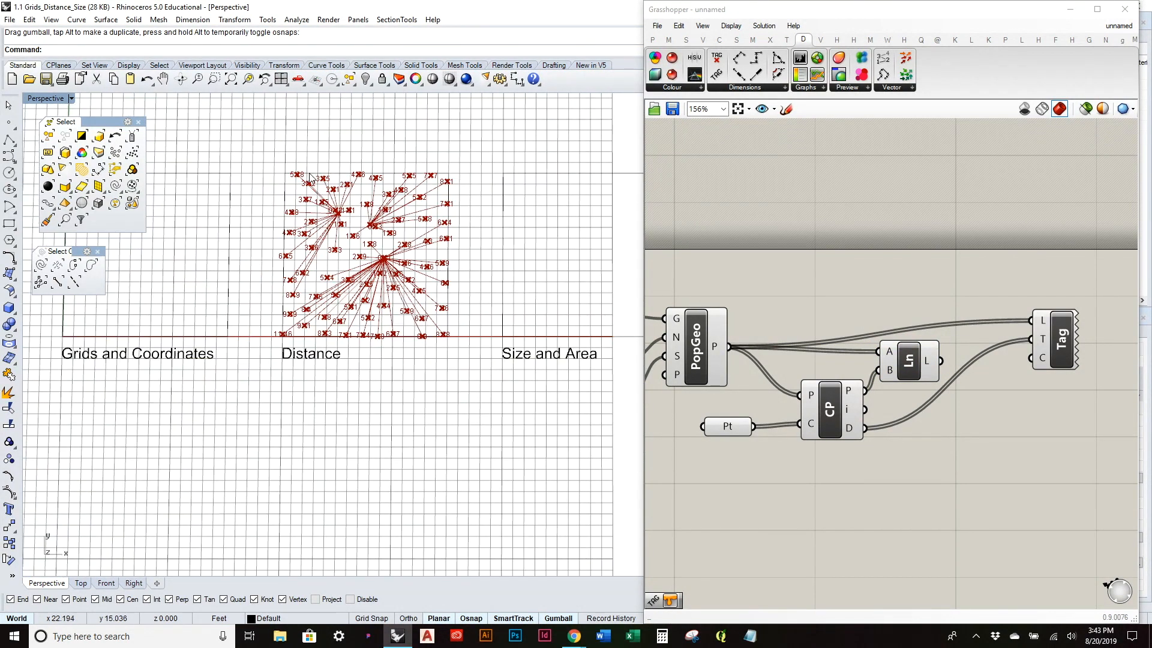
pyautogui.scroll(8, 308, 174)
pyautogui.scroll(-6, 302, 309)
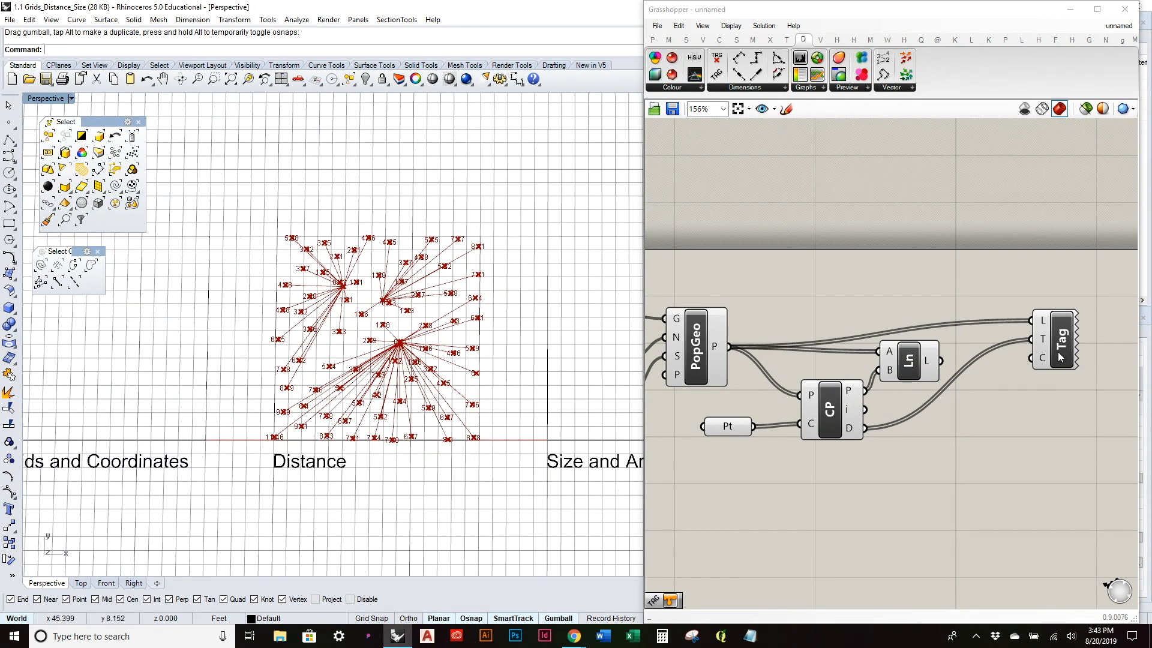
pyautogui.moveTo(1060, 358); pyautogui.dragTo(1053, 364)
pyautogui.click(1027, 283)
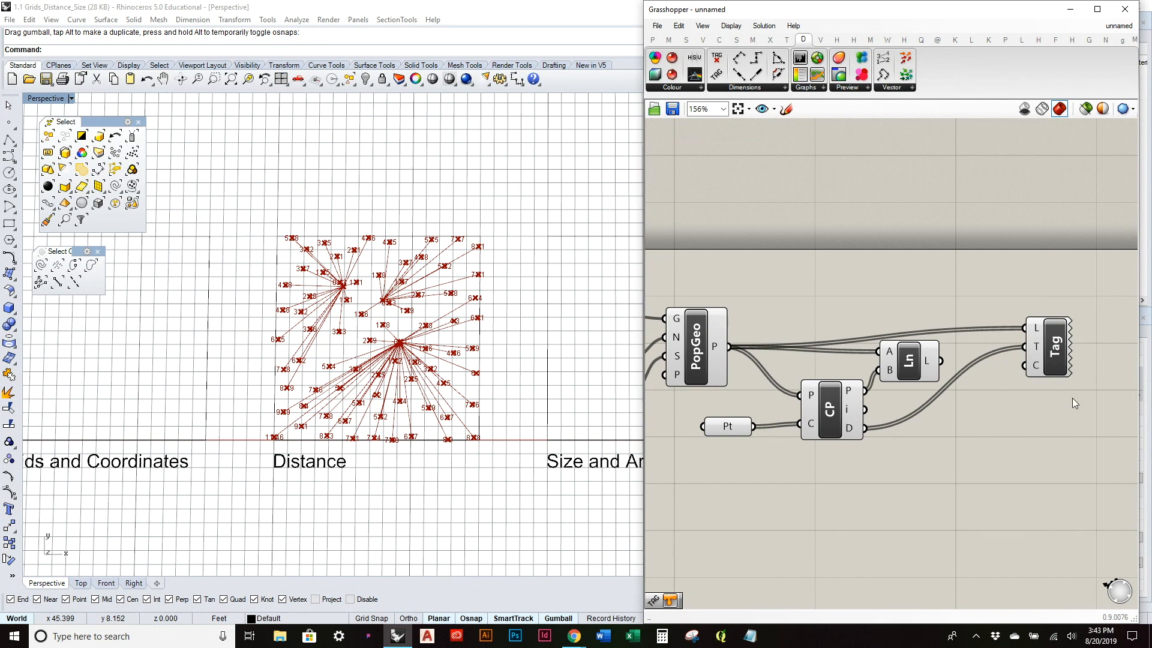
pyautogui.moveTo(908, 360)
pyautogui.mouseDown()
pyautogui.moveTo(945, 359)
pyautogui.moveTo(930, 360)
pyautogui.mouseUp()
pyautogui.click(1016, 401)
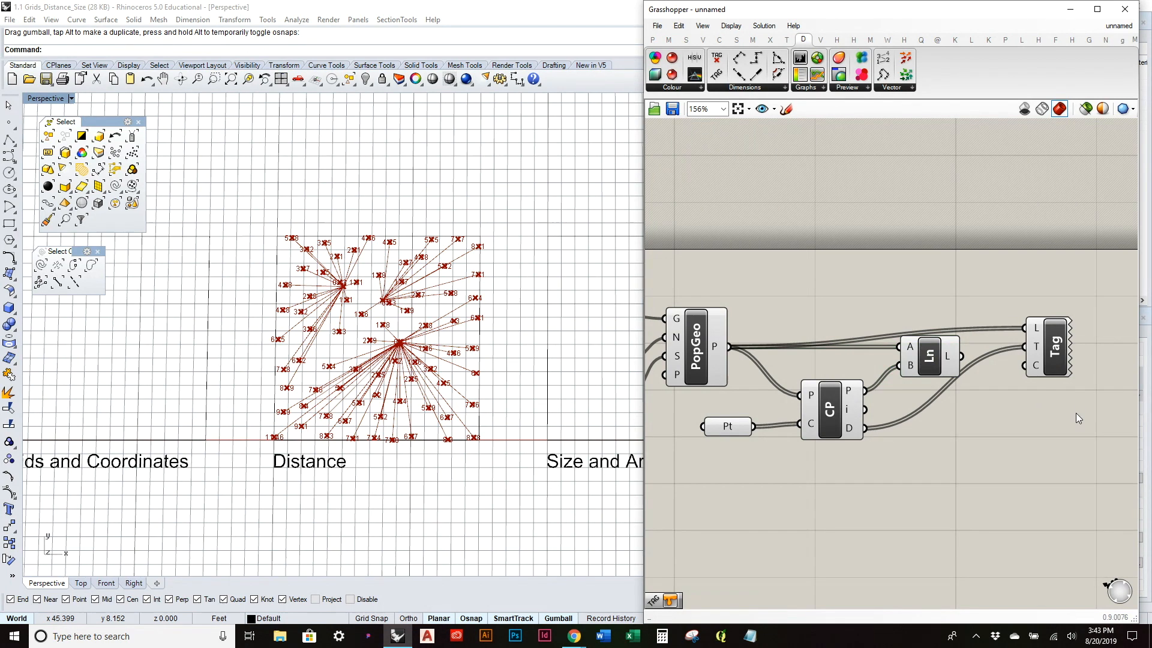
# Step: Delete the entire distance definition from the Grasshopper canvas
pyautogui.scroll(-3, 984, 399)
pyautogui.moveTo(444, 361); pyautogui.dragTo(304, 311, button='right')
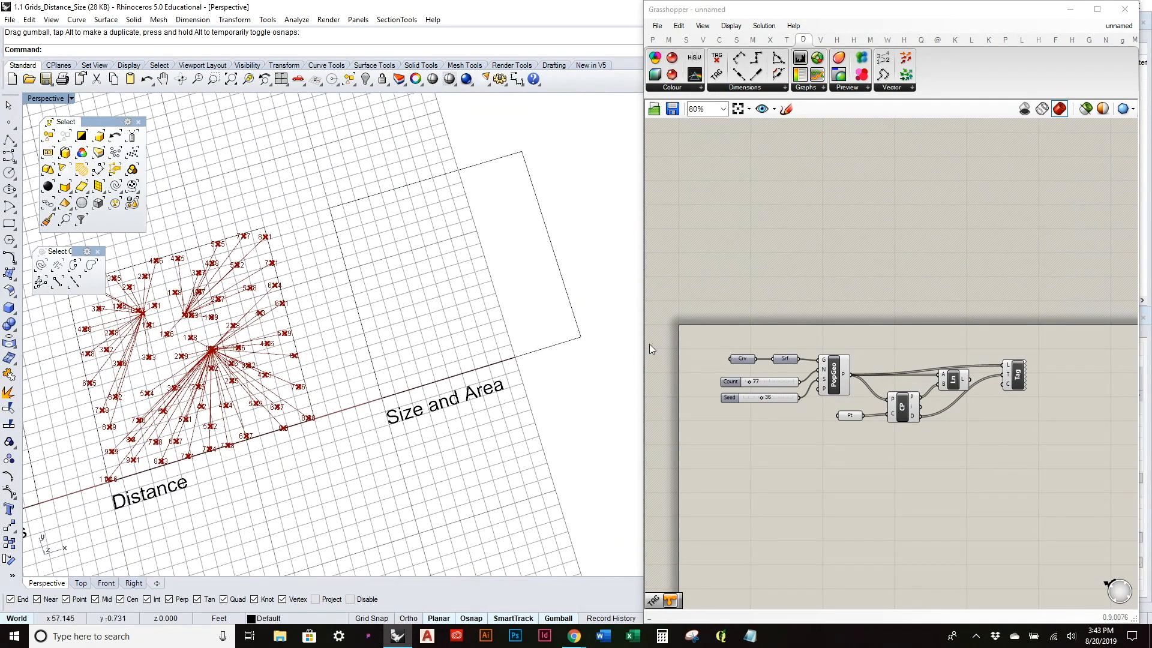
pyautogui.moveTo(1052, 449); pyautogui.dragTo(708, 329)
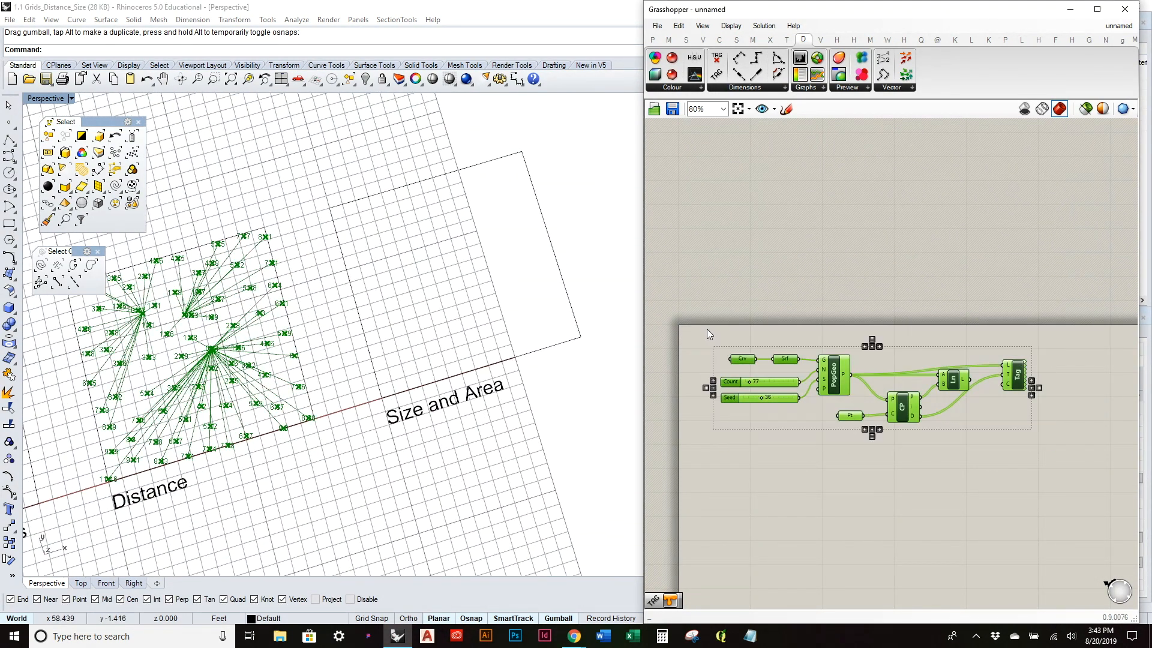
pyautogui.press('Delete')
# Step: Add a Curve parameter and assign the Size and Area square in Rhino to it as its one curve
pyautogui.moveTo(442, 357); pyautogui.dragTo(437, 295, button='right')
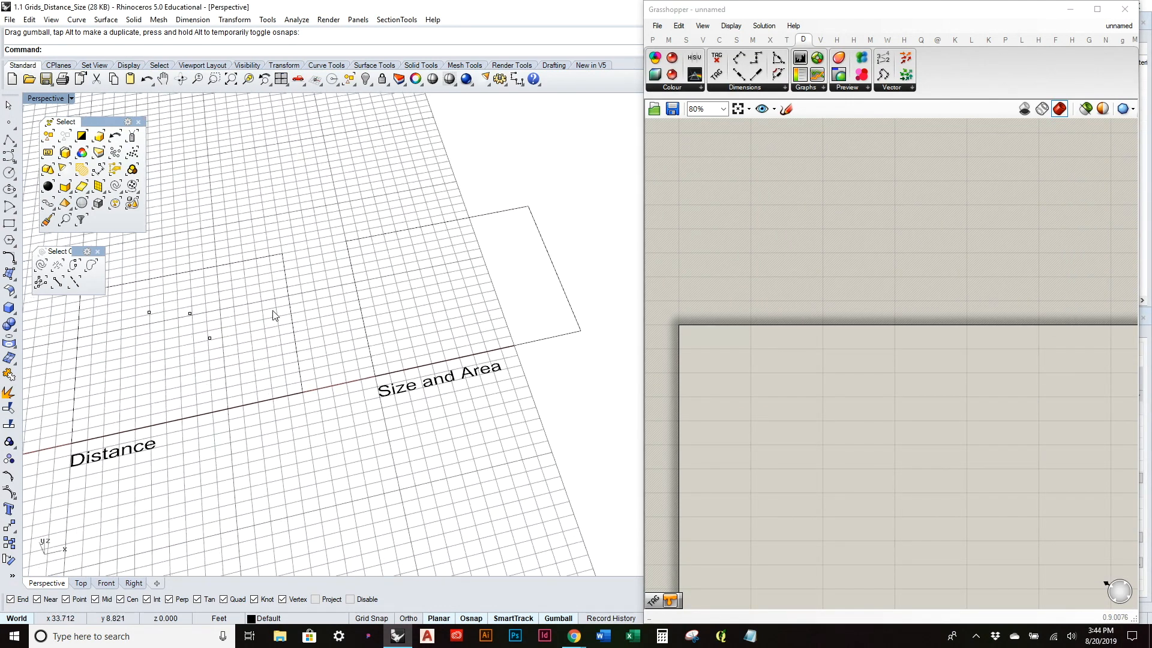
pyautogui.click(560, 338)
pyautogui.click(653, 39)
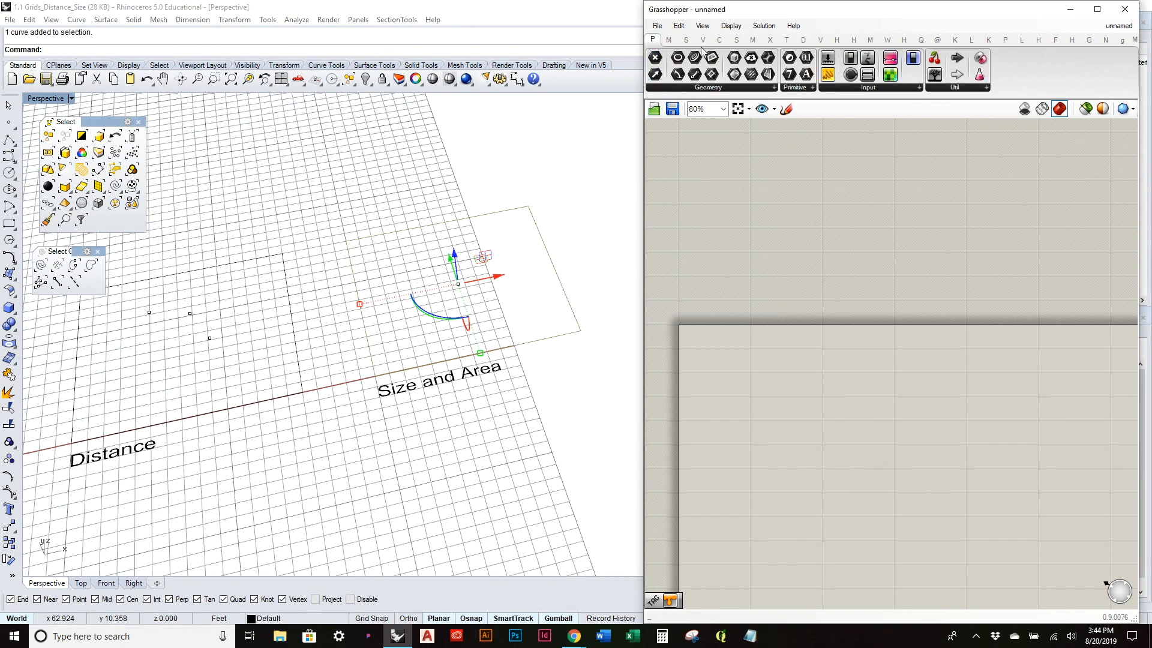
pyautogui.moveTo(697, 59); pyautogui.dragTo(734, 377)
pyautogui.rightClick(735, 376)
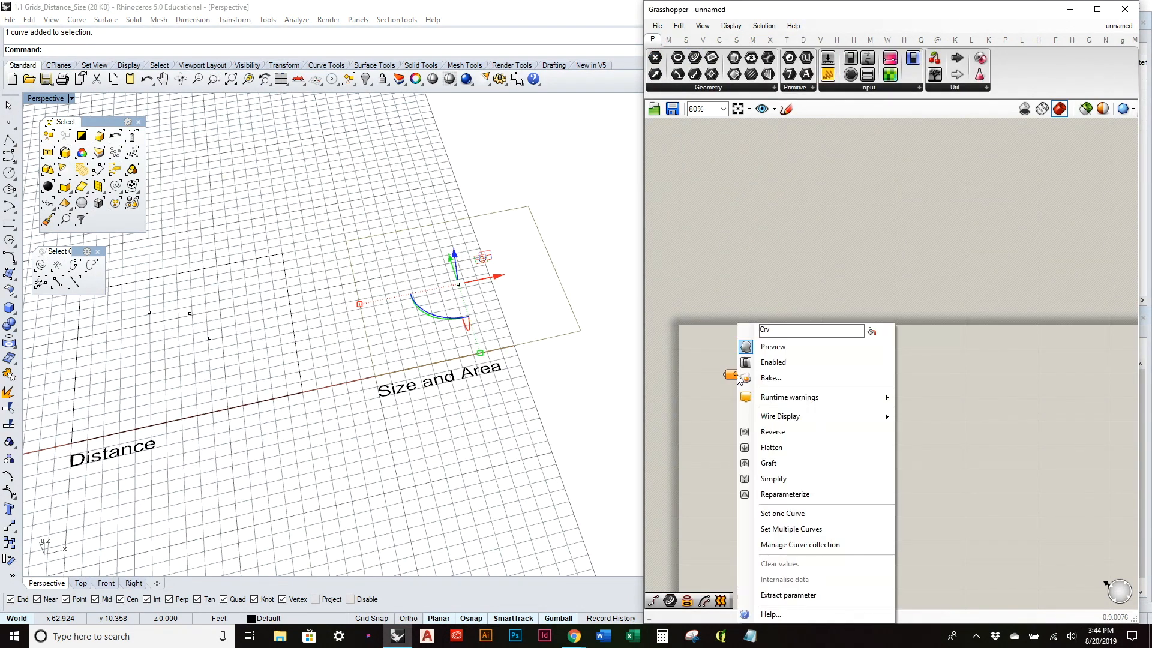
pyautogui.click(781, 513)
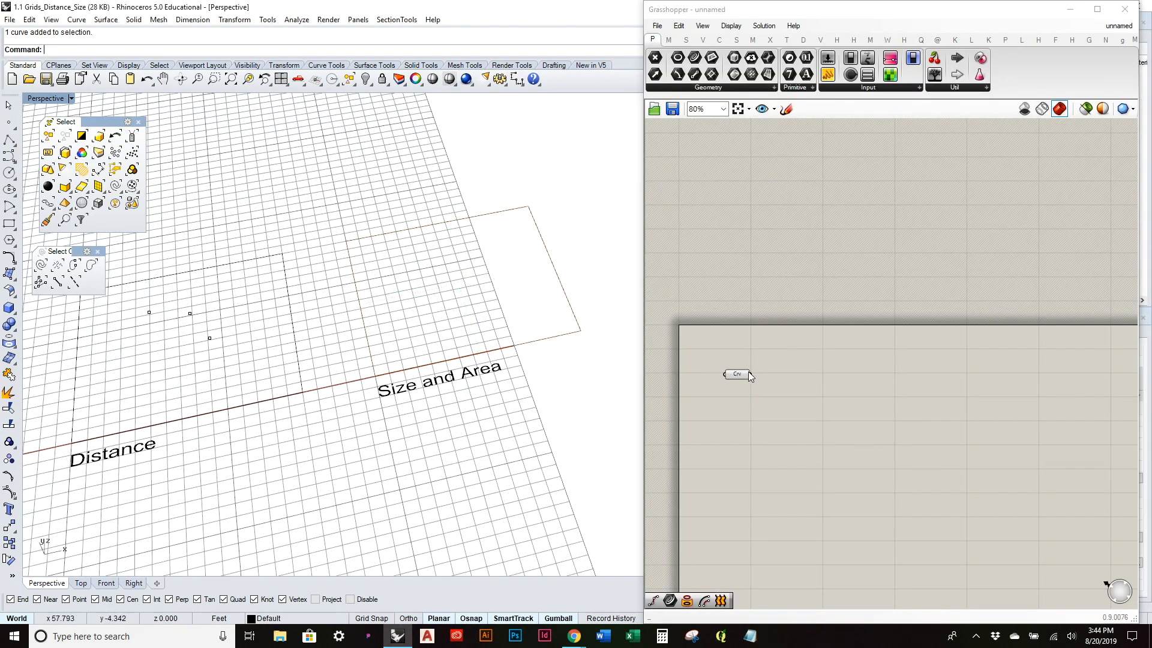
# Step: Add a Surface parameter beside the Curve parameter and feed the curve into it
pyautogui.scroll(3, 748, 372)
pyautogui.moveTo(769, 75); pyautogui.dragTo(801, 379)
pyautogui.click(869, 375)
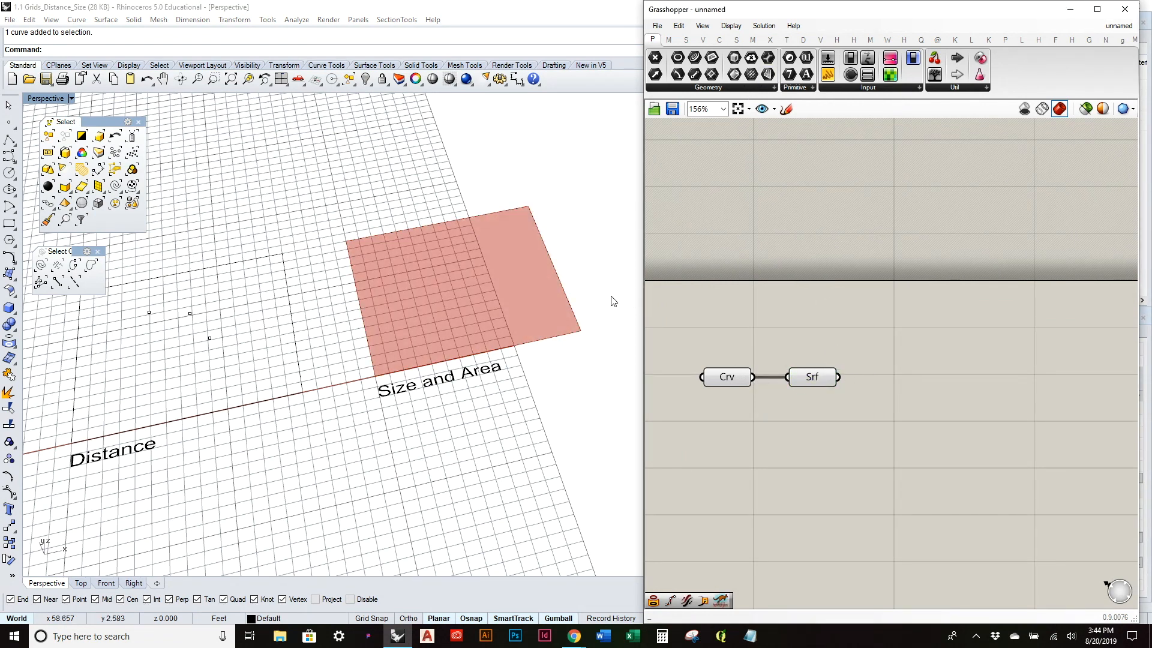
pyautogui.moveTo(471, 257); pyautogui.dragTo(405, 208, button='right')
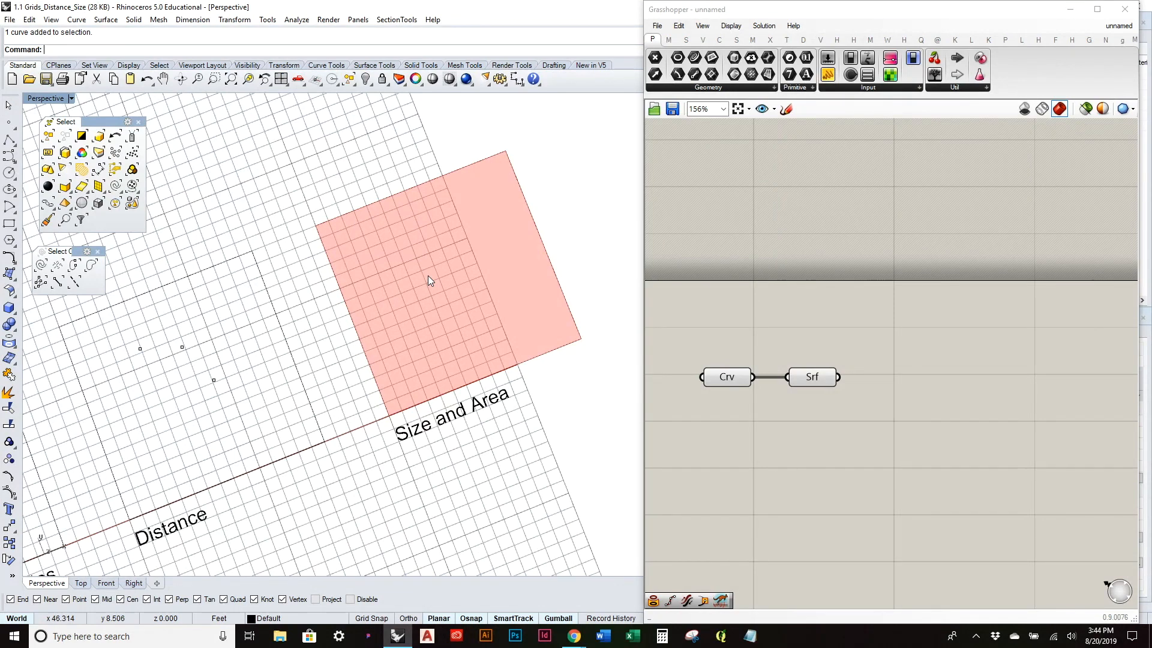
pyautogui.moveTo(448, 267)
pyautogui.mouseDown(button='right')
pyautogui.moveTo(471, 280)
pyautogui.moveTo(465, 264)
pyautogui.mouseUp(button='right')
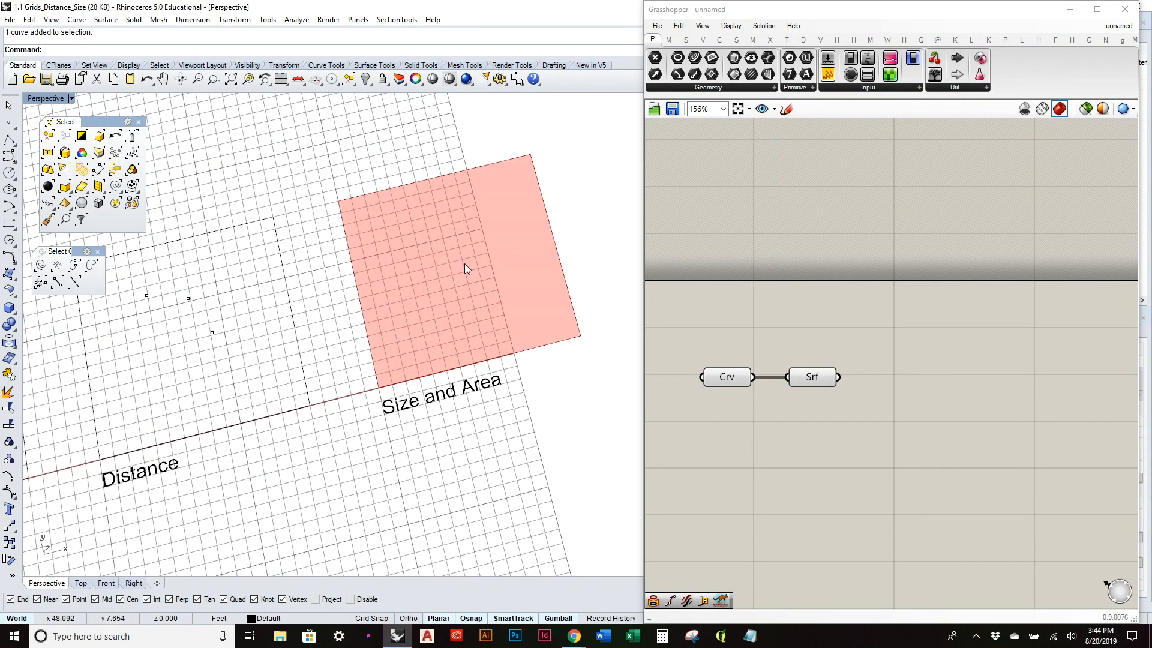
# Step: Add a Populate Geometry component, connect the Surface parameter to its geometry input, and straighten the connecting wire
pyautogui.click(804, 382)
pyautogui.click(715, 40)
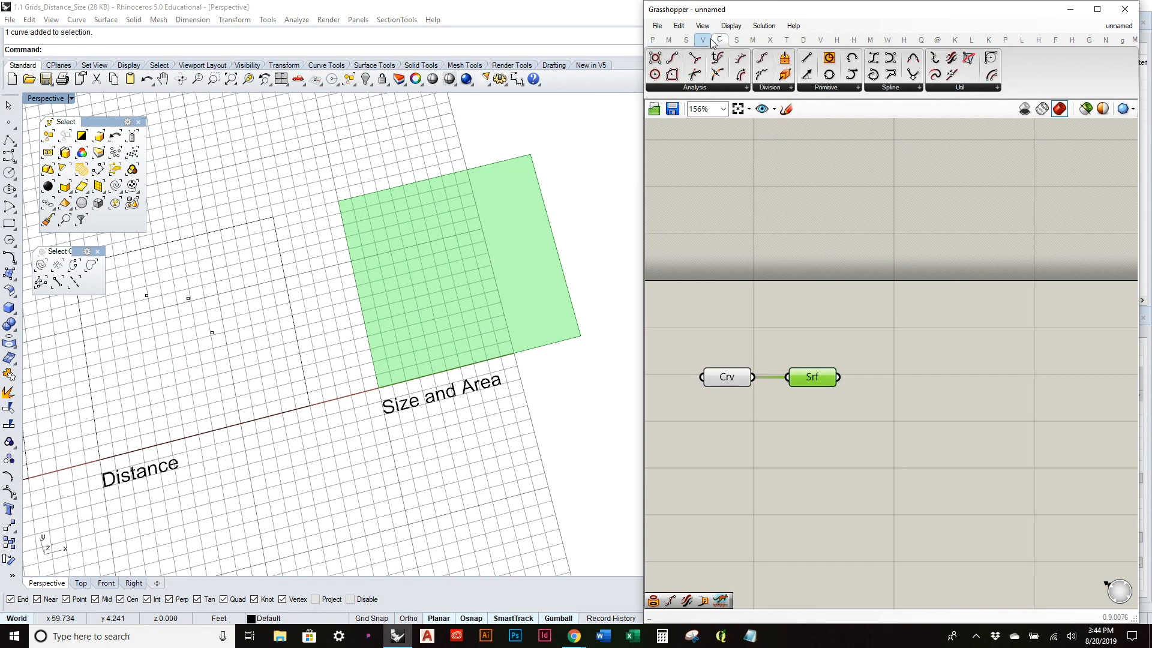
pyautogui.click(703, 40)
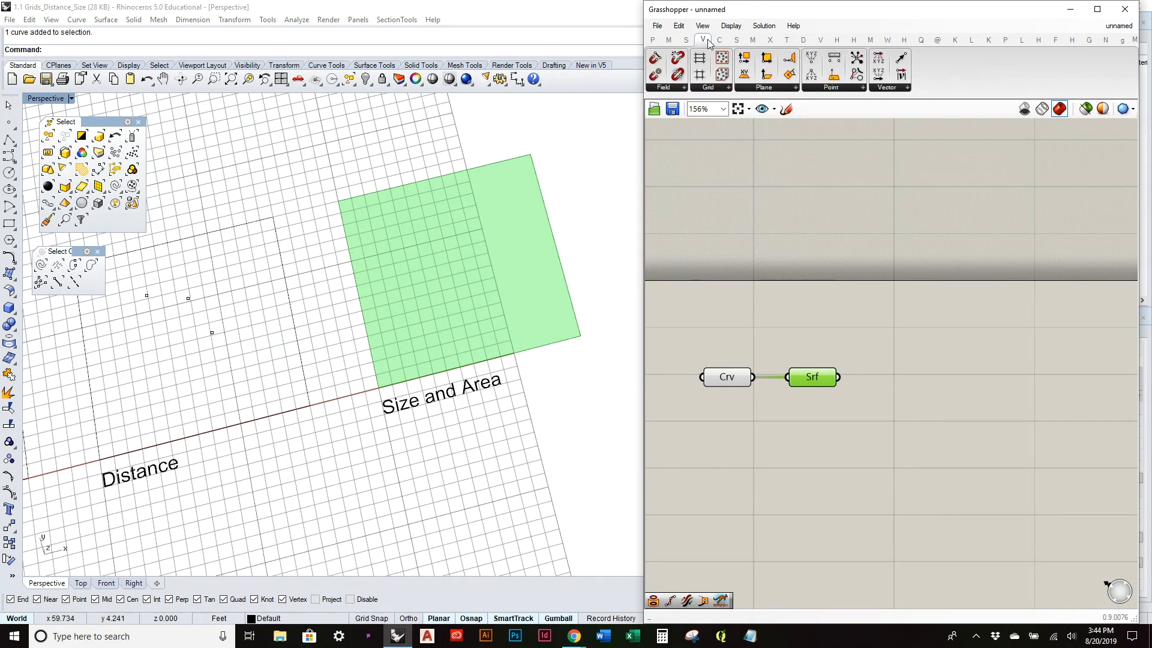
pyautogui.click(709, 88)
pyautogui.click(744, 223)
pyautogui.click(927, 405)
pyautogui.moveTo(839, 377); pyautogui.dragTo(923, 399)
pyautogui.click(879, 429)
pyautogui.moveTo(880, 430); pyautogui.dragTo(796, 437, button='right')
pyautogui.moveTo(856, 419); pyautogui.dragTo(849, 415)
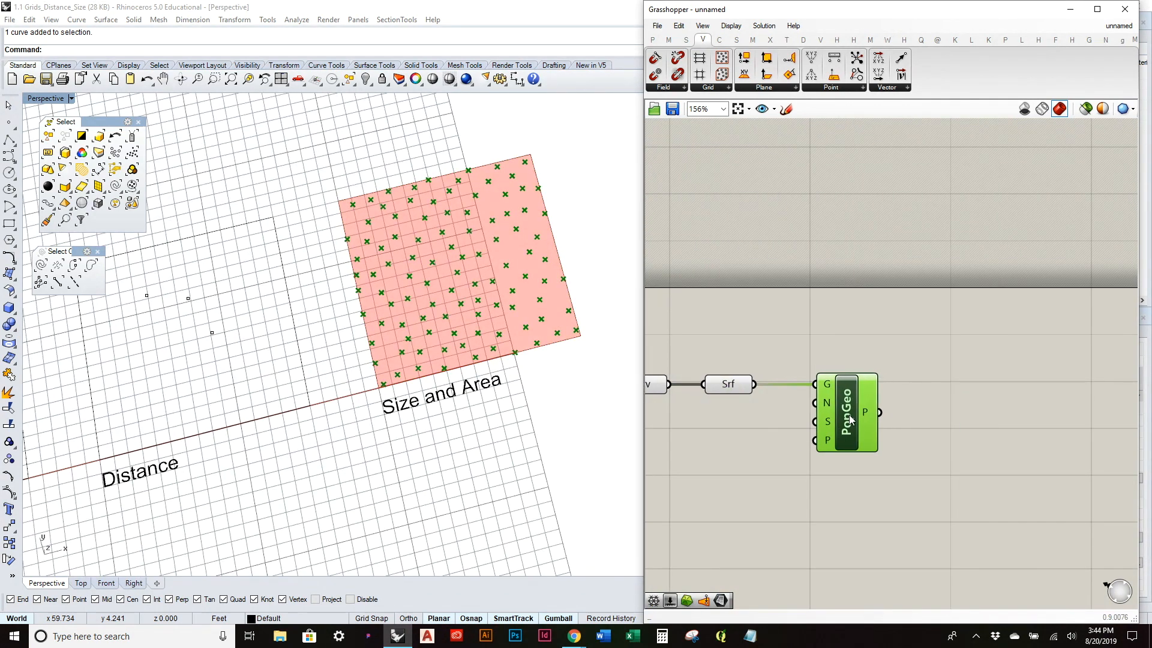
# Step: Add a number slider set to 20, connect it to PopGeo's seed input, and move PopGeo closer to the sources
pyautogui.doubleClick(723, 436)
pyautogui.write('20')
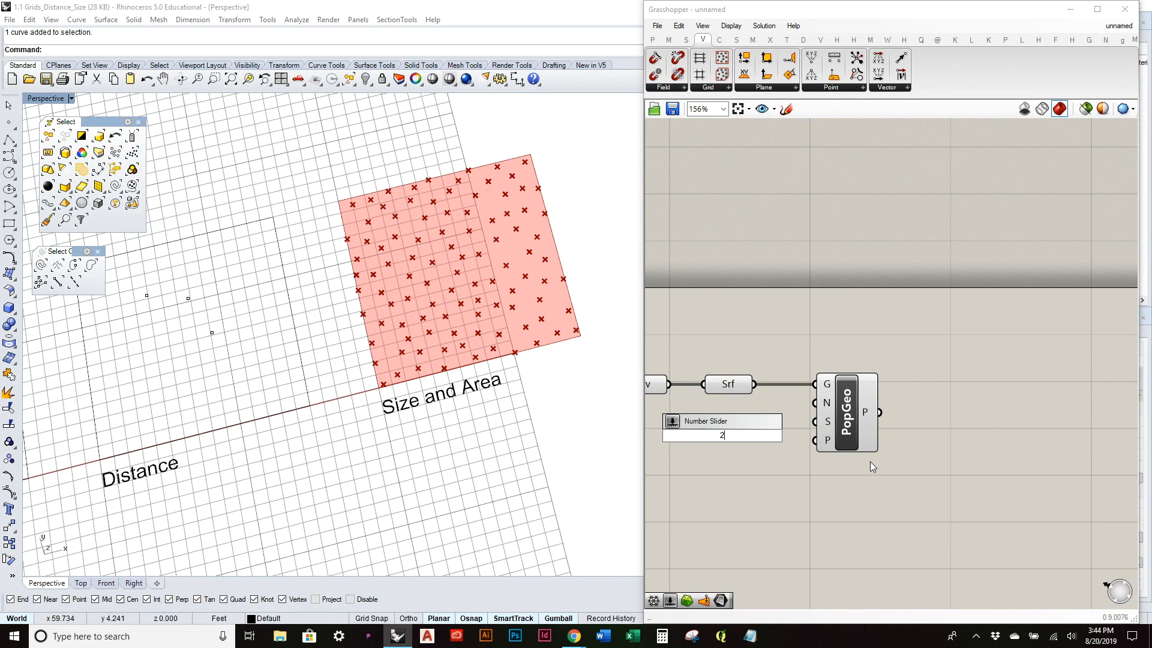
pyautogui.press('Return')
pyautogui.moveTo(732, 430); pyautogui.dragTo(802, 430)
pyautogui.moveTo(575, 334); pyautogui.dragTo(598, 345, button='right')
pyautogui.moveTo(860, 414); pyautogui.dragTo(824, 415)
pyautogui.click(888, 346)
pyautogui.click(880, 174)
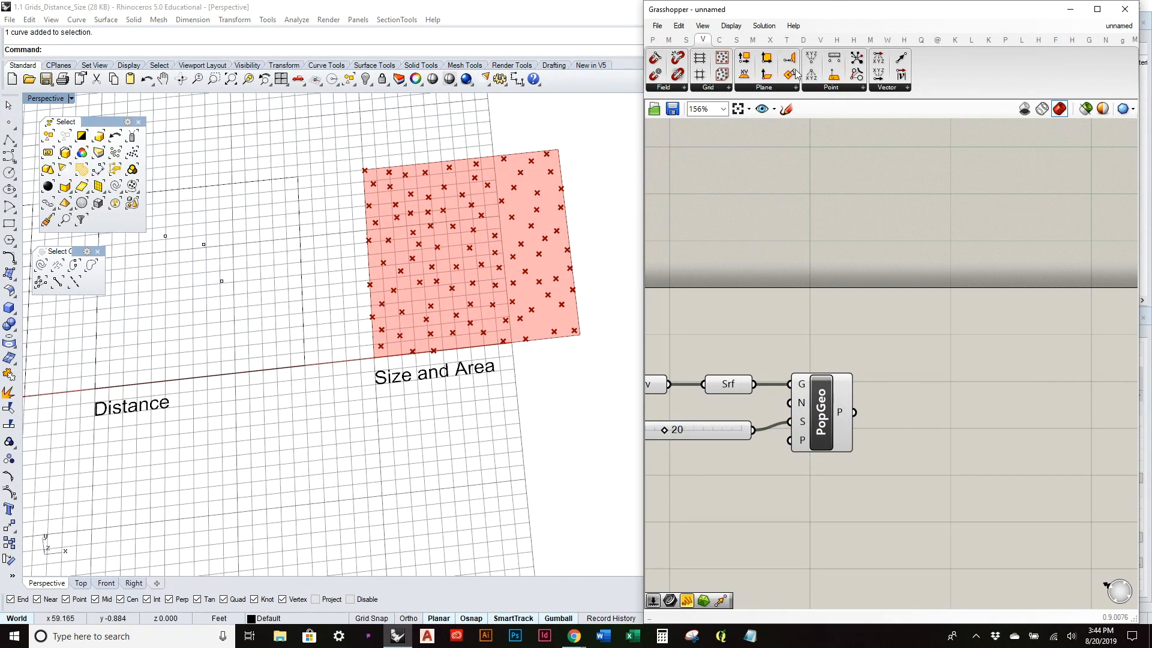
# Step: Add a Delaunay Mesh component and connect PopGeo's points to its points input
pyautogui.click(754, 40)
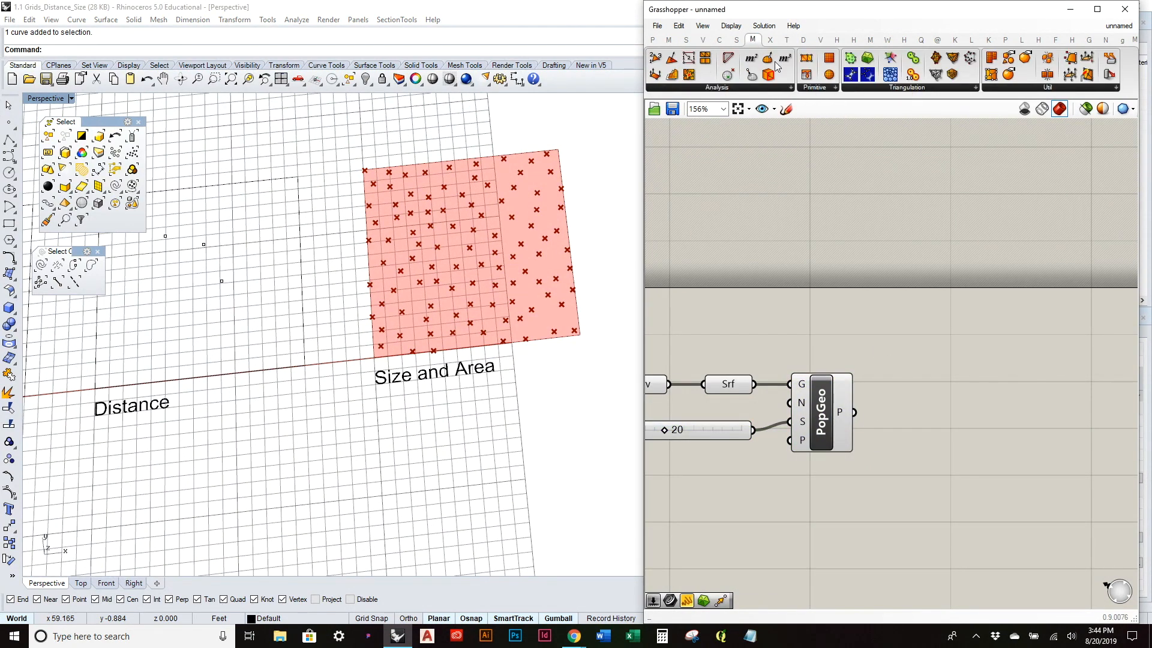
pyautogui.click(924, 87)
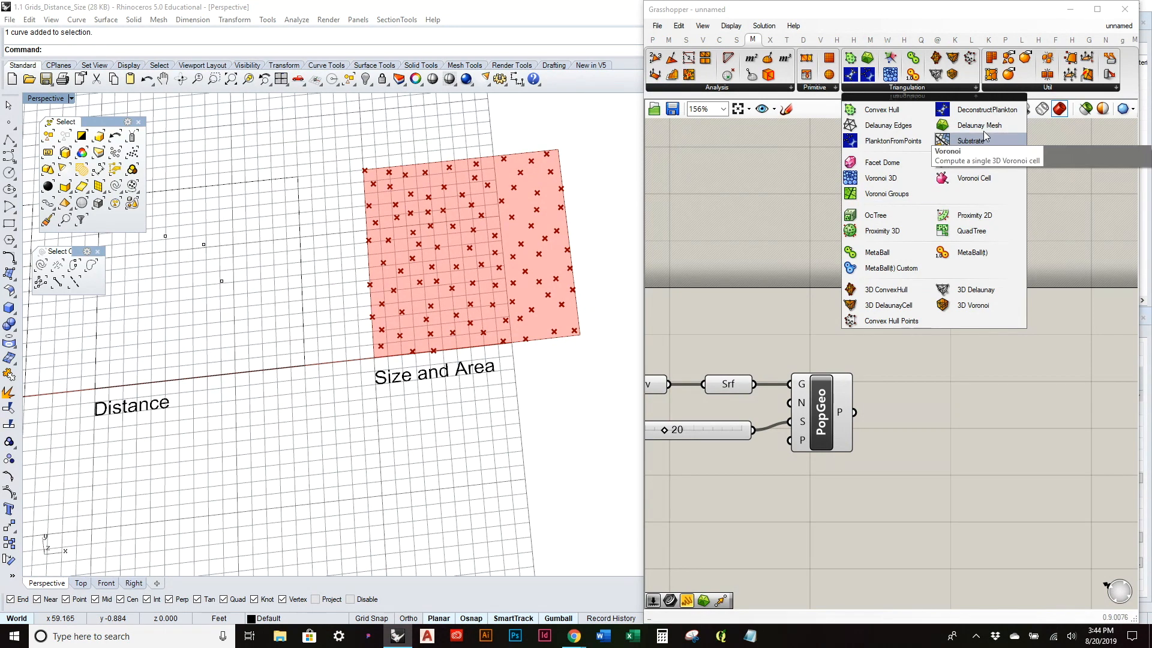
pyautogui.moveTo(988, 131); pyautogui.dragTo(954, 397)
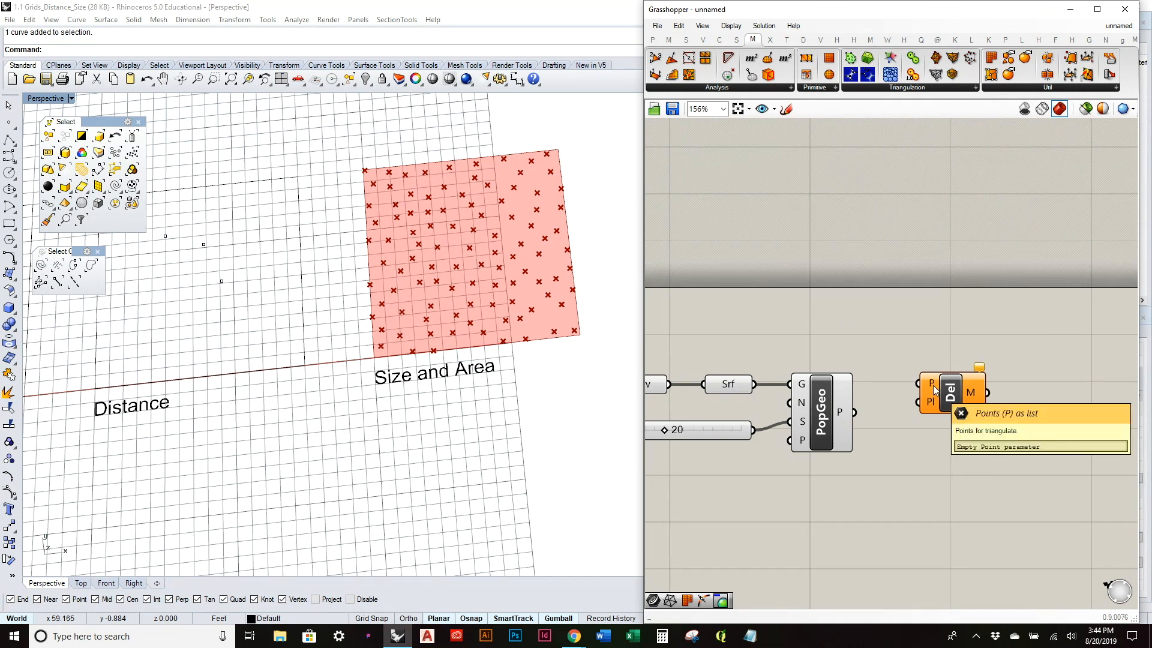
pyautogui.moveTo(854, 412); pyautogui.dragTo(918, 382)
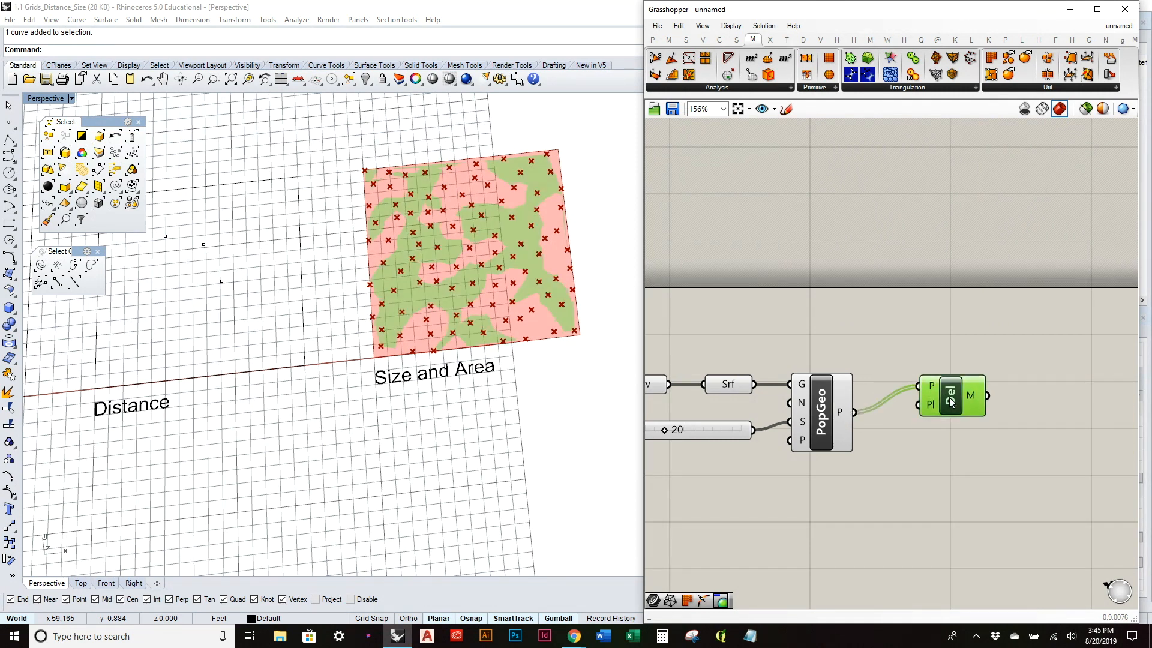
# Step: Turn off the preview of the PopGeo component and the Srf parameter so only the mesh fill shows
pyautogui.click(825, 405)
pyautogui.rightClick(826, 405)
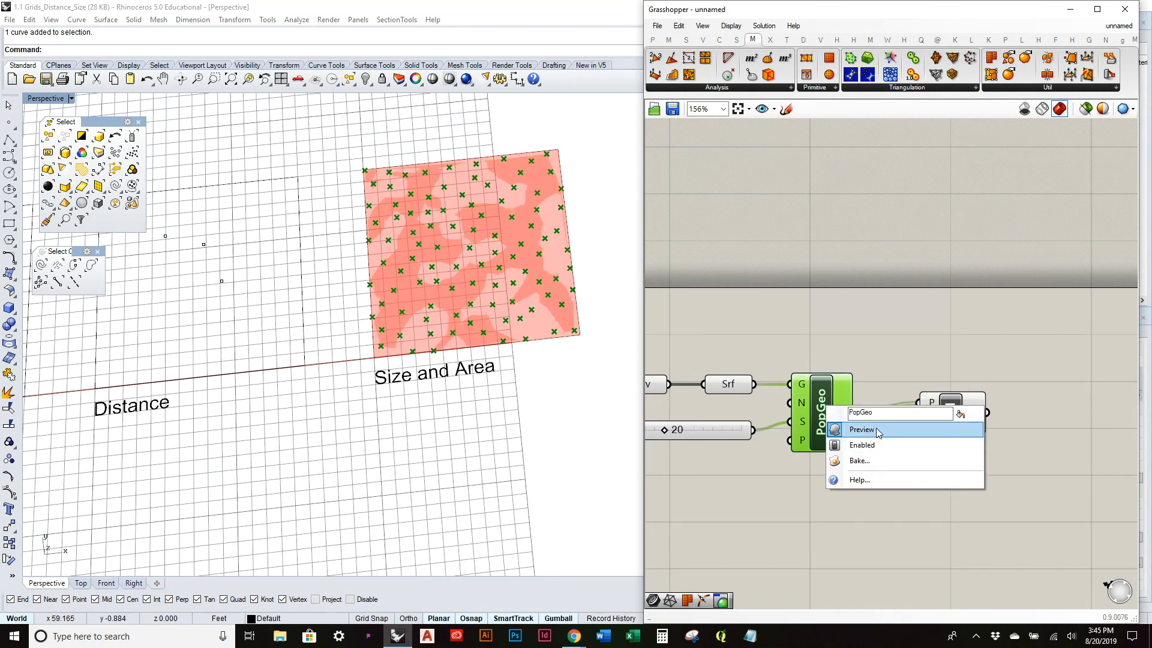
pyautogui.click(876, 429)
pyautogui.rightClick(731, 383)
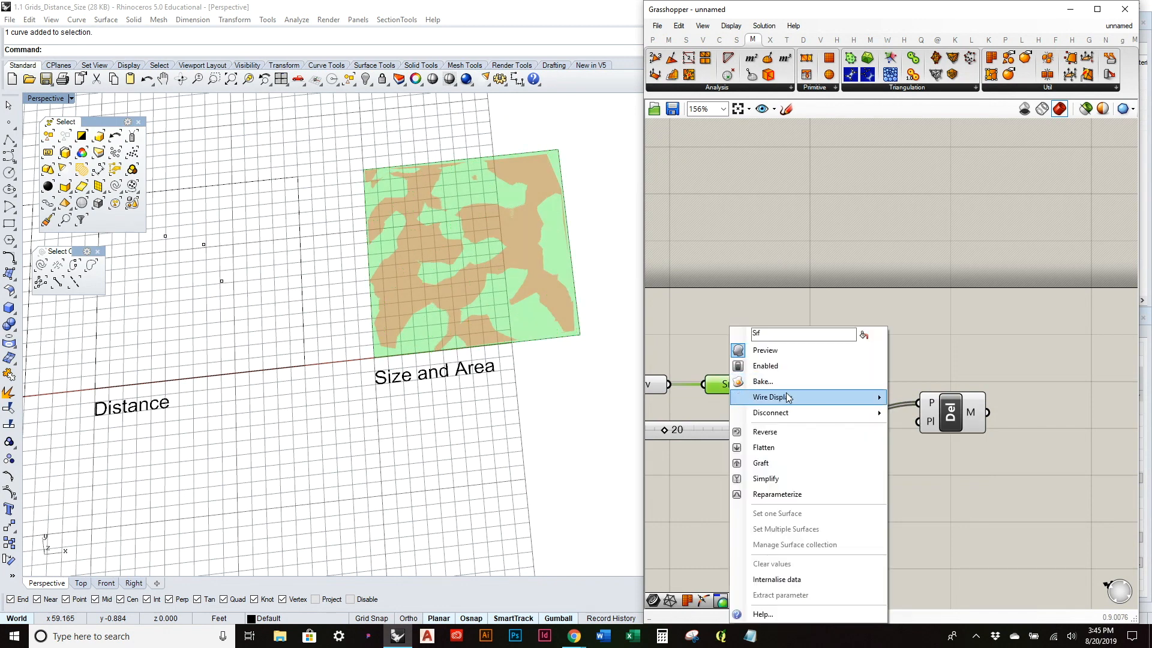
pyautogui.click(791, 351)
pyautogui.moveTo(553, 300); pyautogui.dragTo(555, 298, button='right')
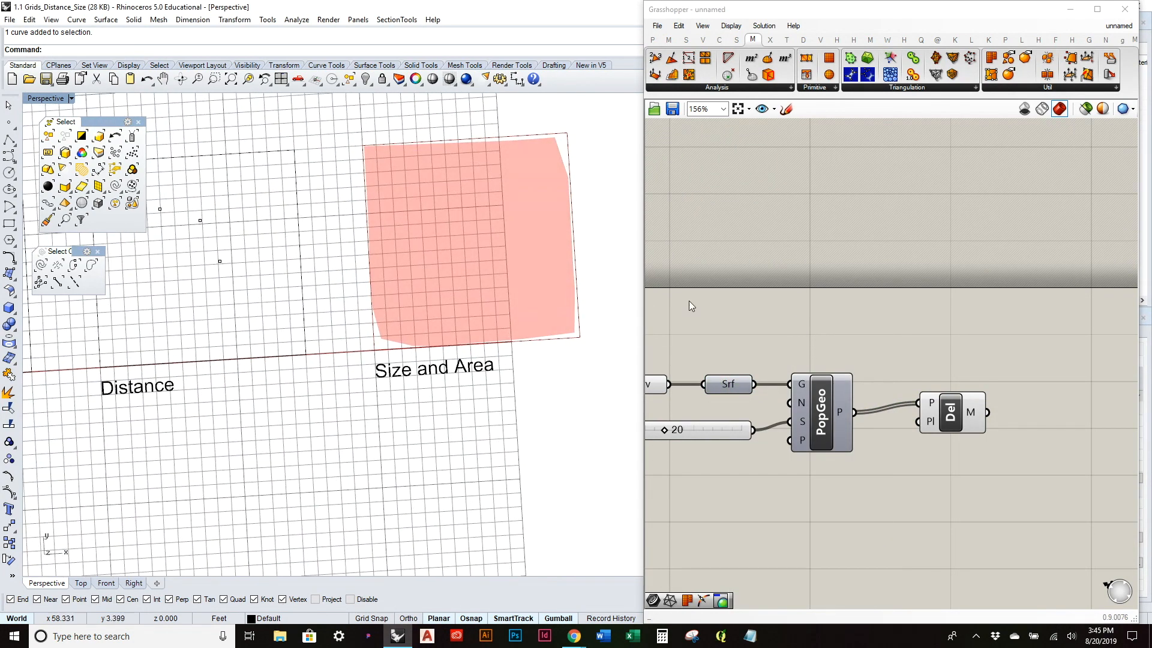
# Step: Add a Face Boundaries component after the Delaunay Mesh component and connect the mesh output to its mesh input
pyautogui.moveTo(959, 418); pyautogui.dragTo(941, 422)
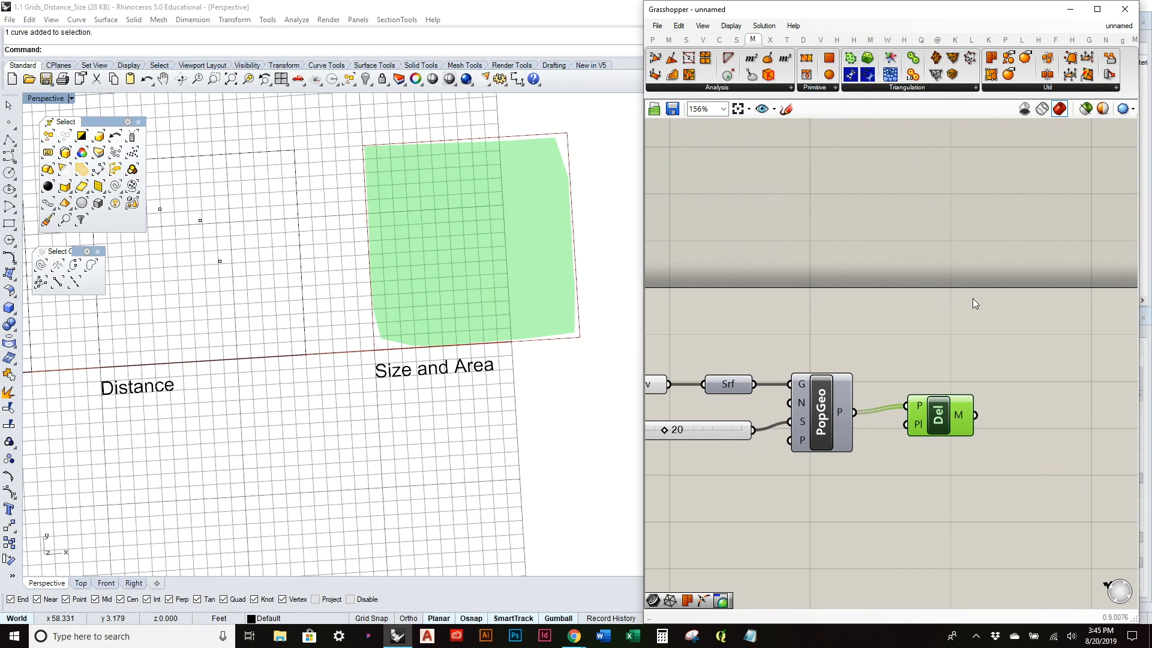
pyautogui.moveTo(940, 404); pyautogui.dragTo(940, 416)
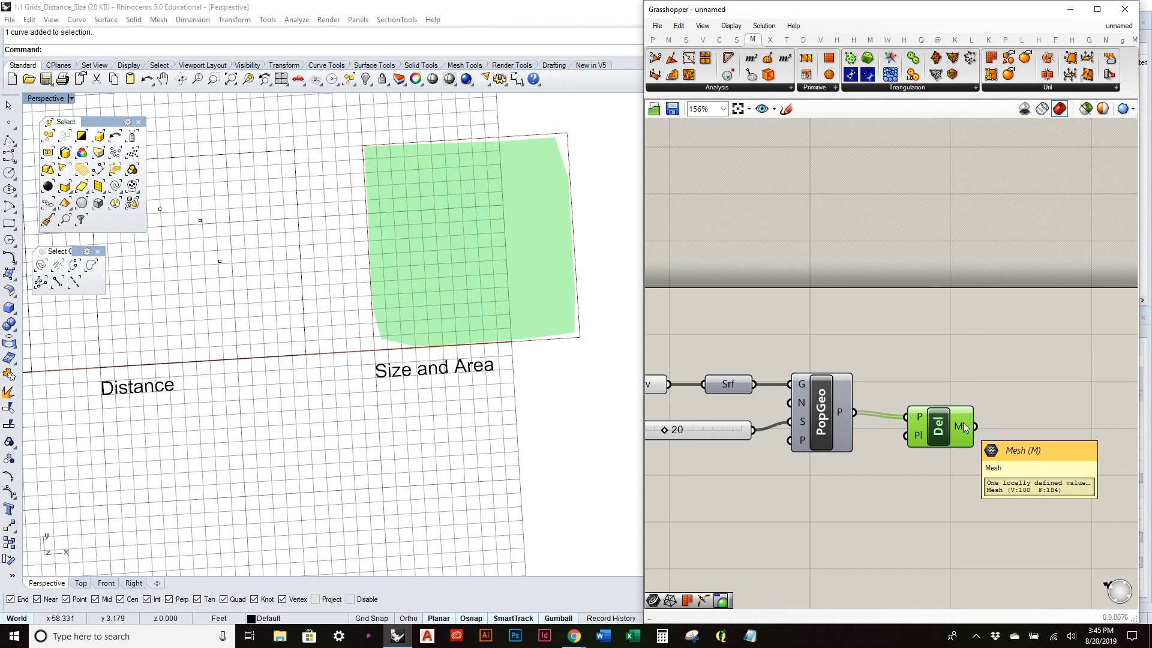
pyautogui.click(751, 95)
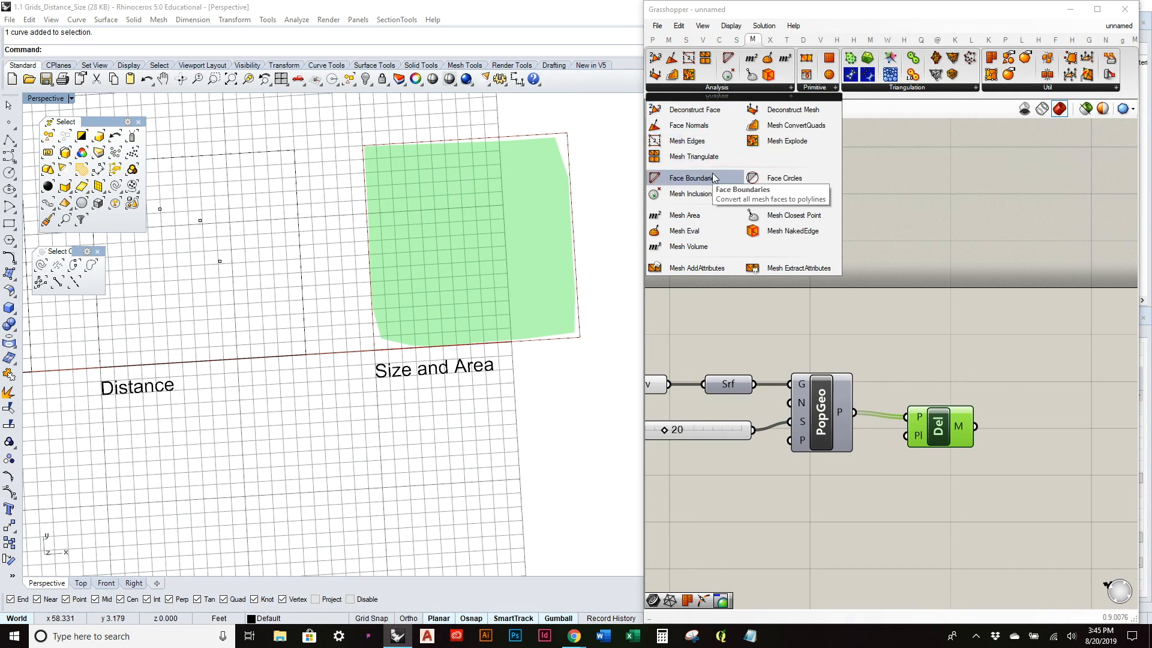
pyautogui.moveTo(714, 178); pyautogui.dragTo(1054, 409)
pyautogui.moveTo(974, 427); pyautogui.dragTo(1016, 408)
pyautogui.scroll(5, 538, 220)
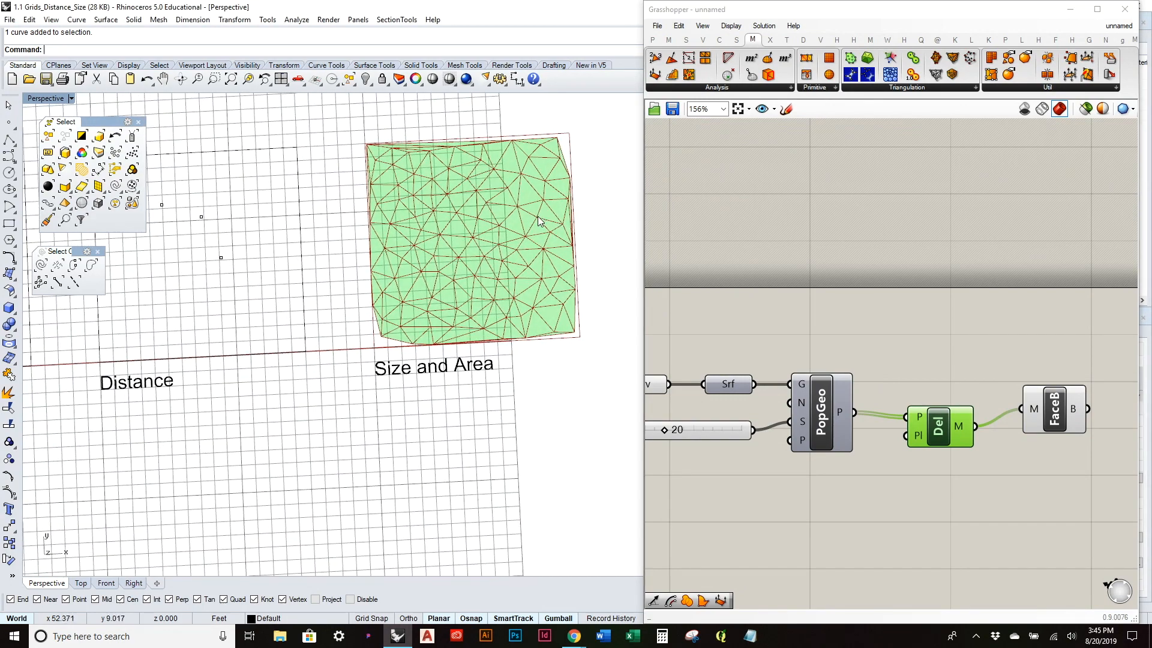
pyautogui.scroll(-5, 538, 221)
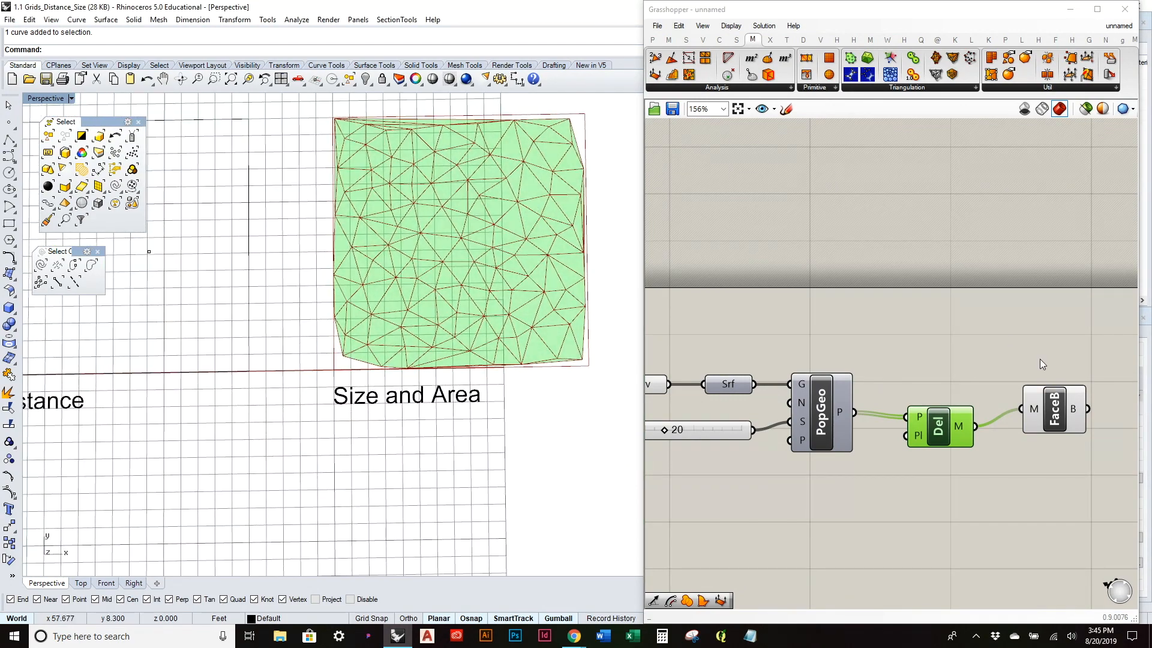
# Step: Straighten the wire between the Delaunay Mesh and Face Boundaries components and place them close together
pyautogui.click(1038, 358)
pyautogui.moveTo(969, 439); pyautogui.dragTo(852, 396, button='right')
pyautogui.moveTo(852, 396); pyautogui.dragTo(853, 384)
pyautogui.moveTo(946, 374); pyautogui.dragTo(962, 379)
pyautogui.click(1002, 348)
pyautogui.click(984, 382)
pyautogui.moveTo(994, 376)
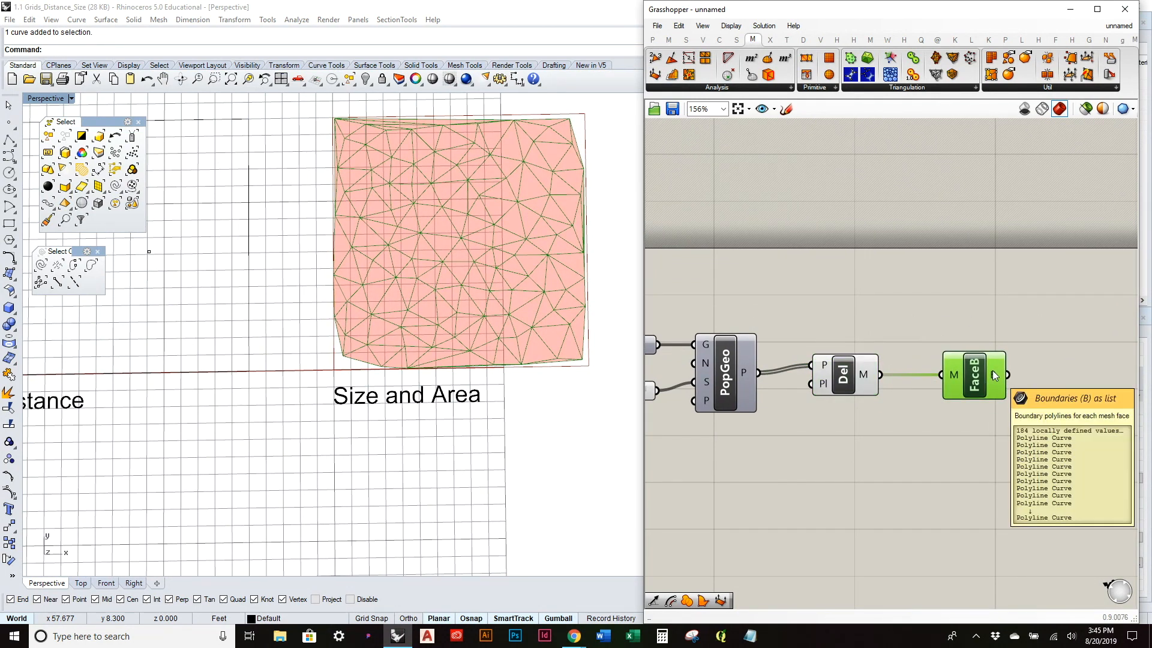
pyautogui.moveTo(993, 377); pyautogui.dragTo(855, 400, button='right')
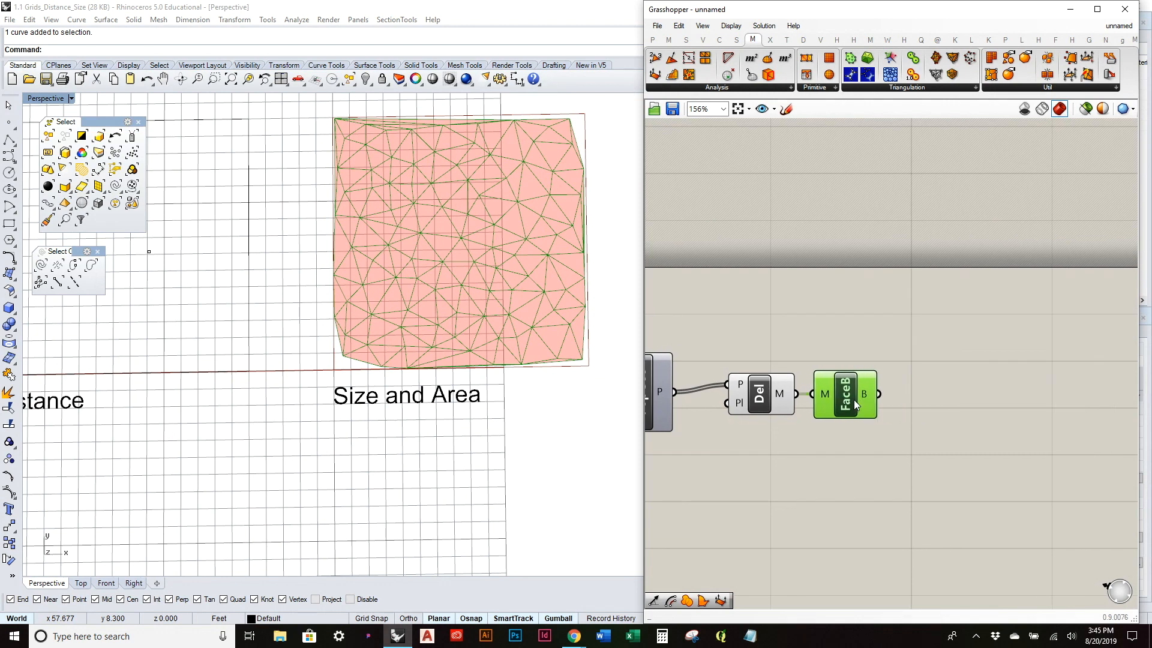
# Step: Turn off the preview of the Delaunay Mesh component
pyautogui.click(757, 391)
pyautogui.rightClick(761, 393)
pyautogui.click(793, 413)
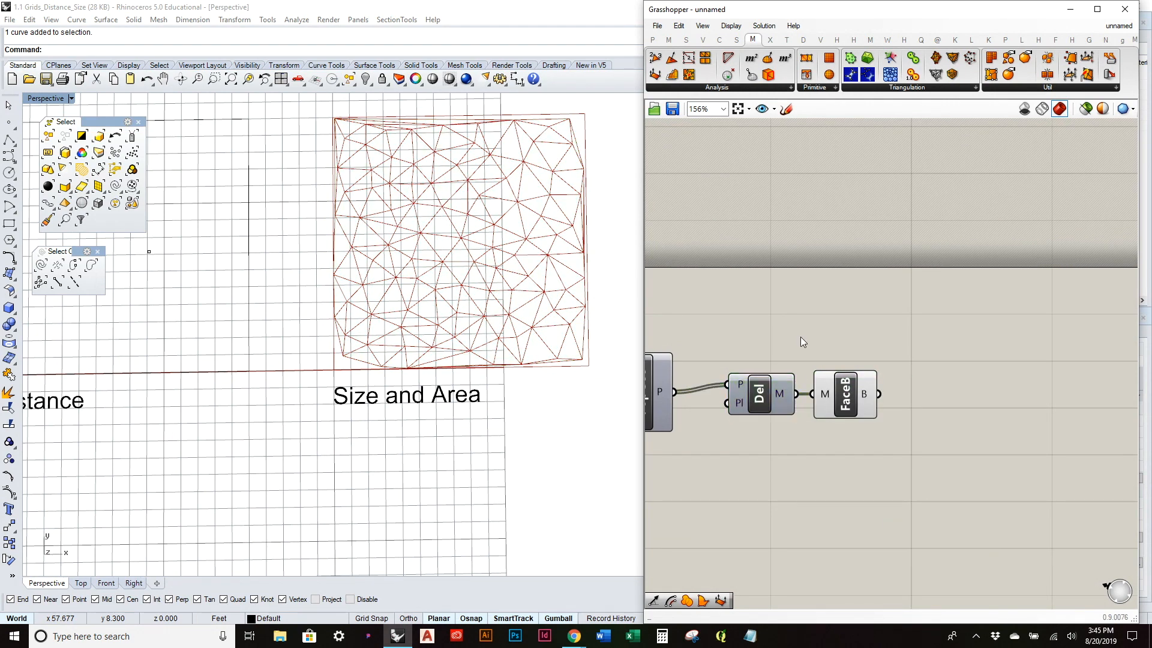
# Step: Add an Area component, connect the face boundaries to its geometry input, and line it up with the Face Boundaries component
pyautogui.doubleClick(801, 336)
pyautogui.write('area')
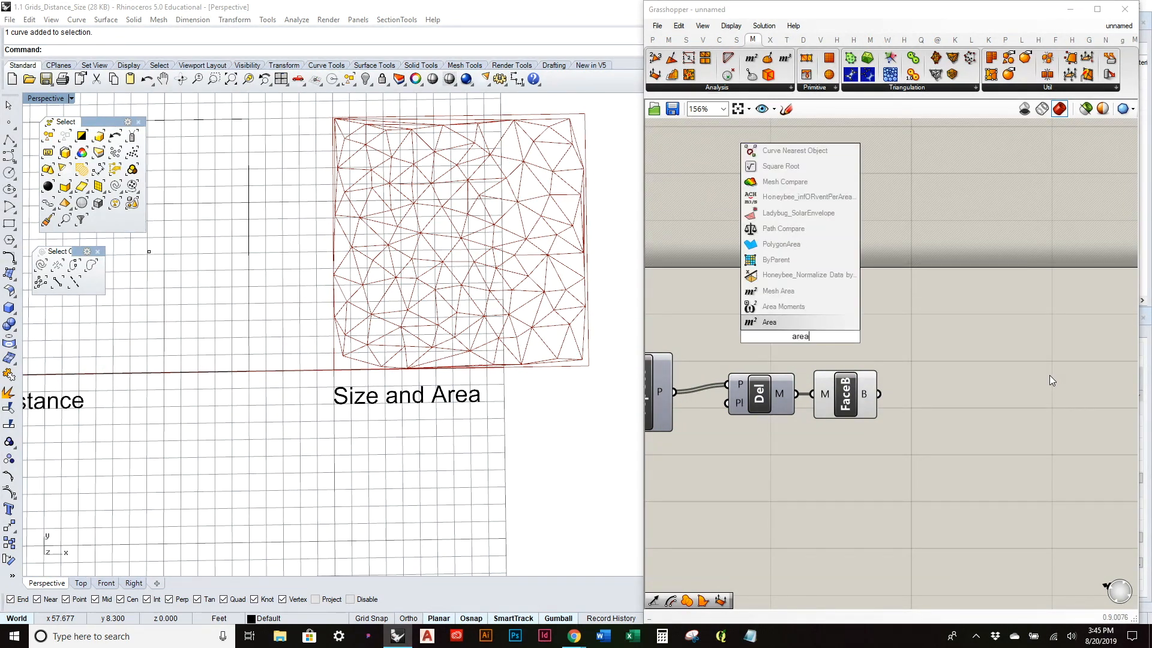
pyautogui.press('Return')
pyautogui.moveTo(804, 347); pyautogui.dragTo(955, 370)
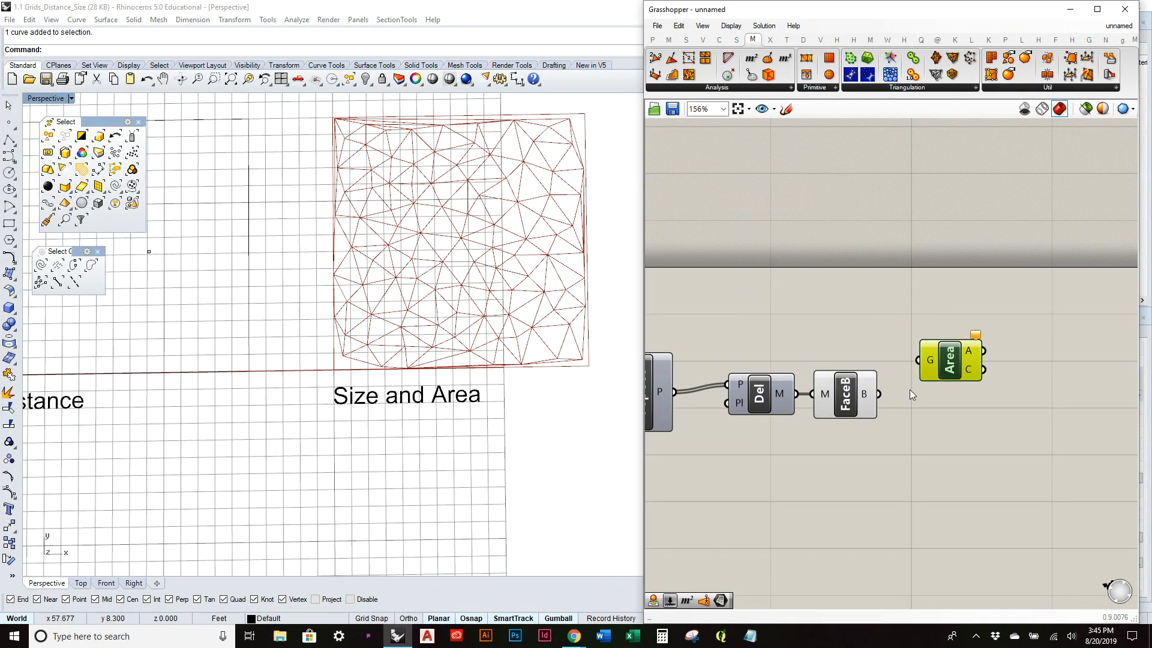
pyautogui.moveTo(879, 394); pyautogui.dragTo(929, 393)
pyautogui.click(912, 314)
pyautogui.click(941, 403)
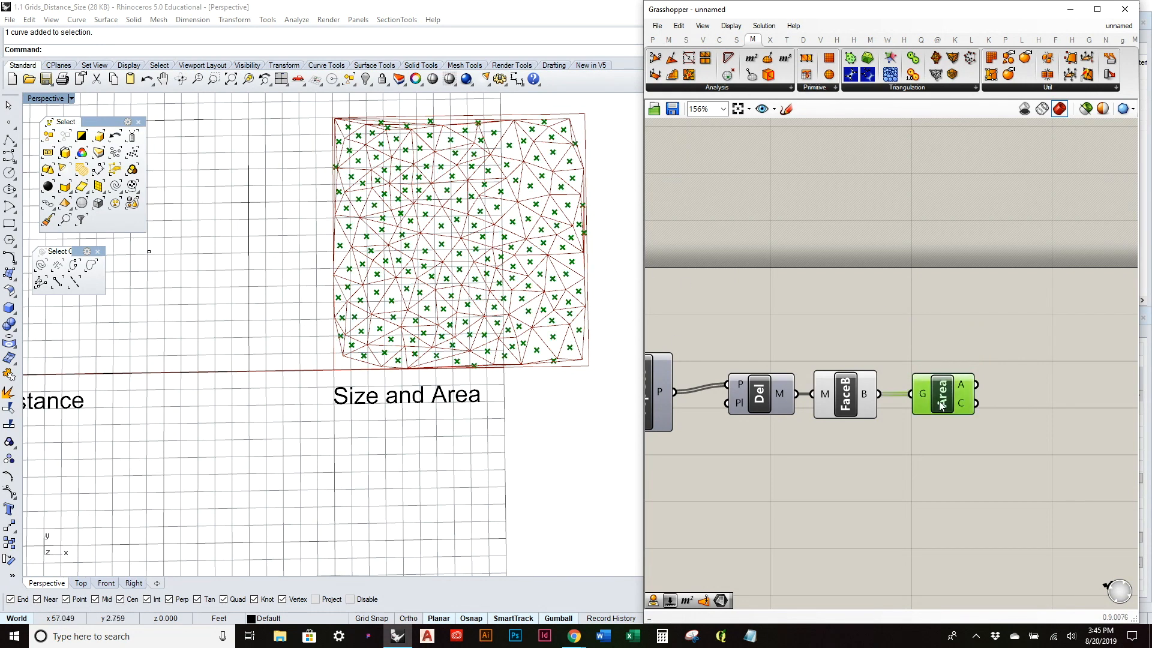
# Step: Turn off the preview of the Area component and check the values at its area output
pyautogui.rightClick(940, 399)
pyautogui.click(974, 424)
pyautogui.moveTo(966, 387)
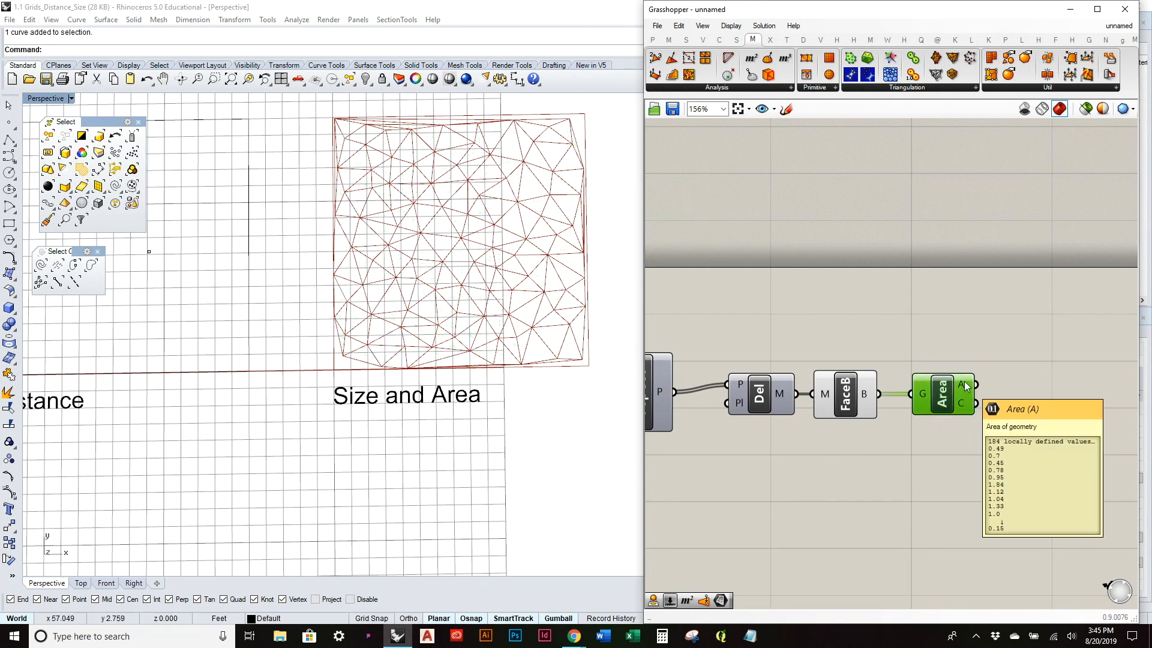
pyautogui.moveTo(966, 387); pyautogui.dragTo(860, 397, button='right')
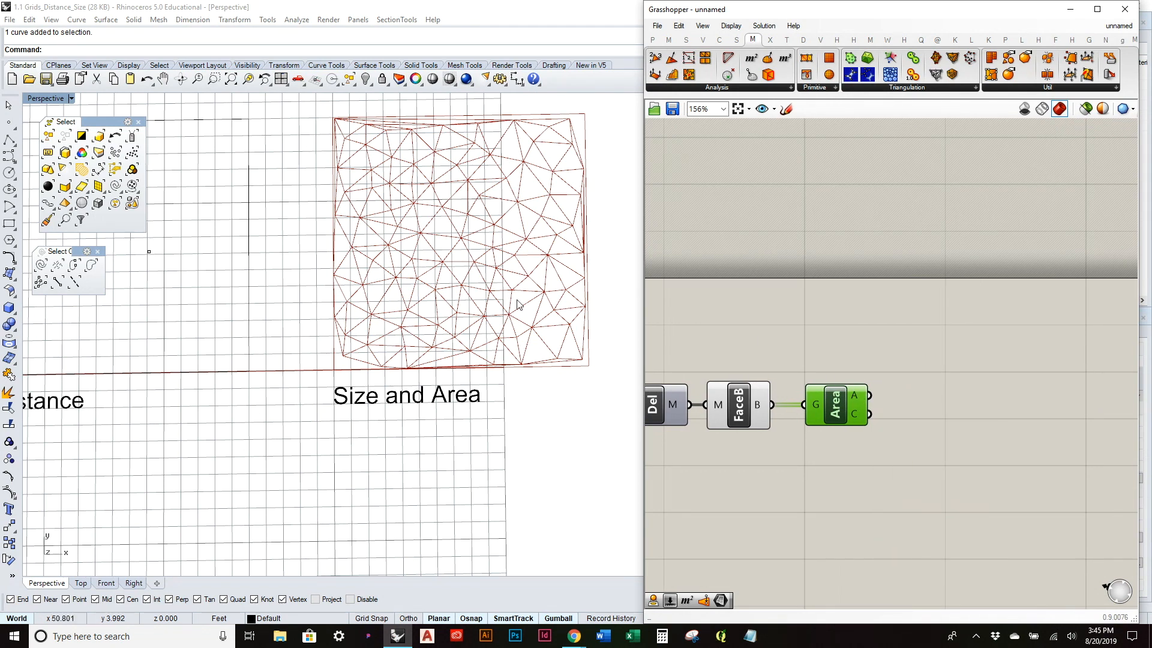
pyautogui.click(961, 387)
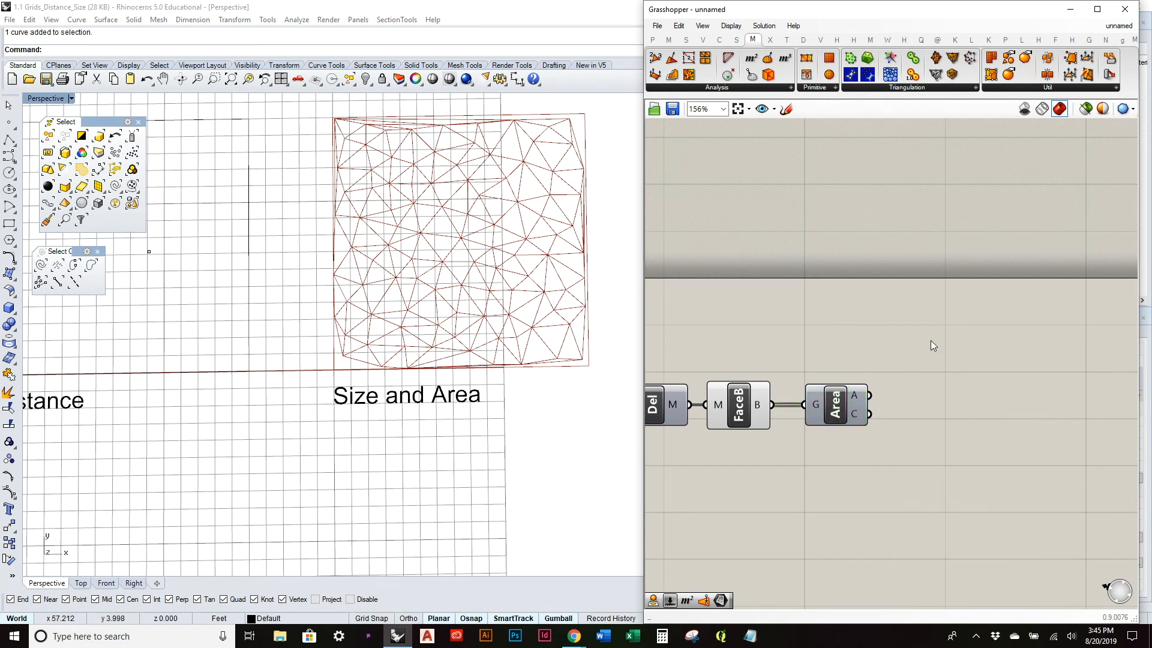
pyautogui.doubleClick(864, 334)
pyautogui.write('dis')
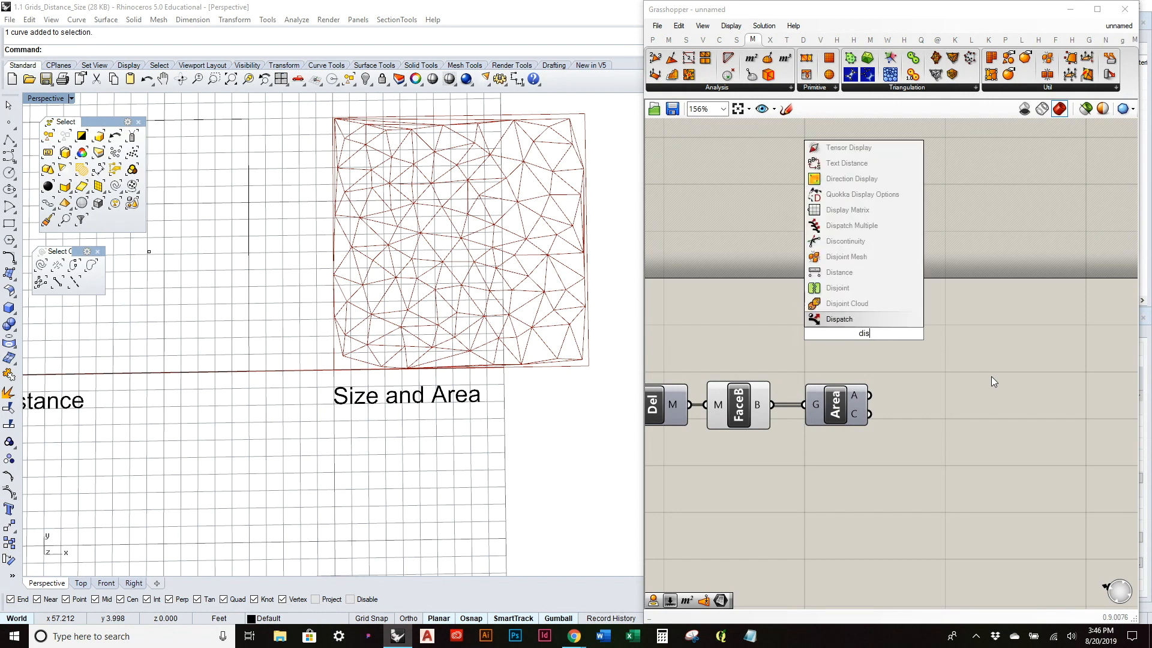
pyautogui.press('BackSpace')
pyautogui.press('BackSpace')
pyautogui.press('BackSpace')
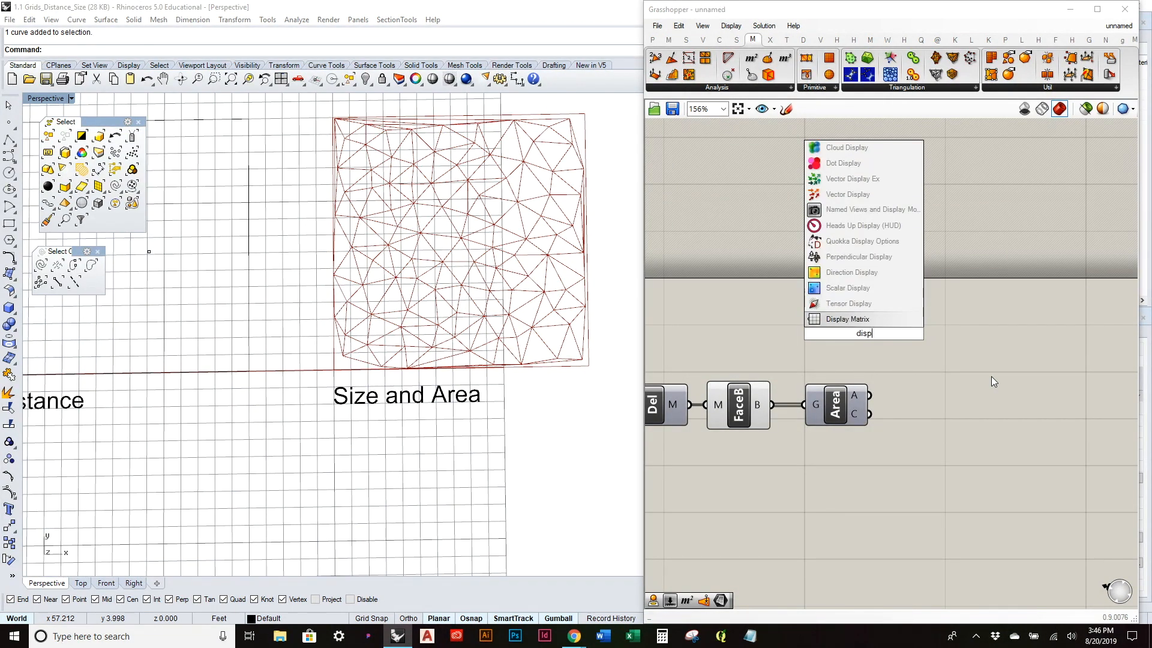
pyautogui.write('cust')
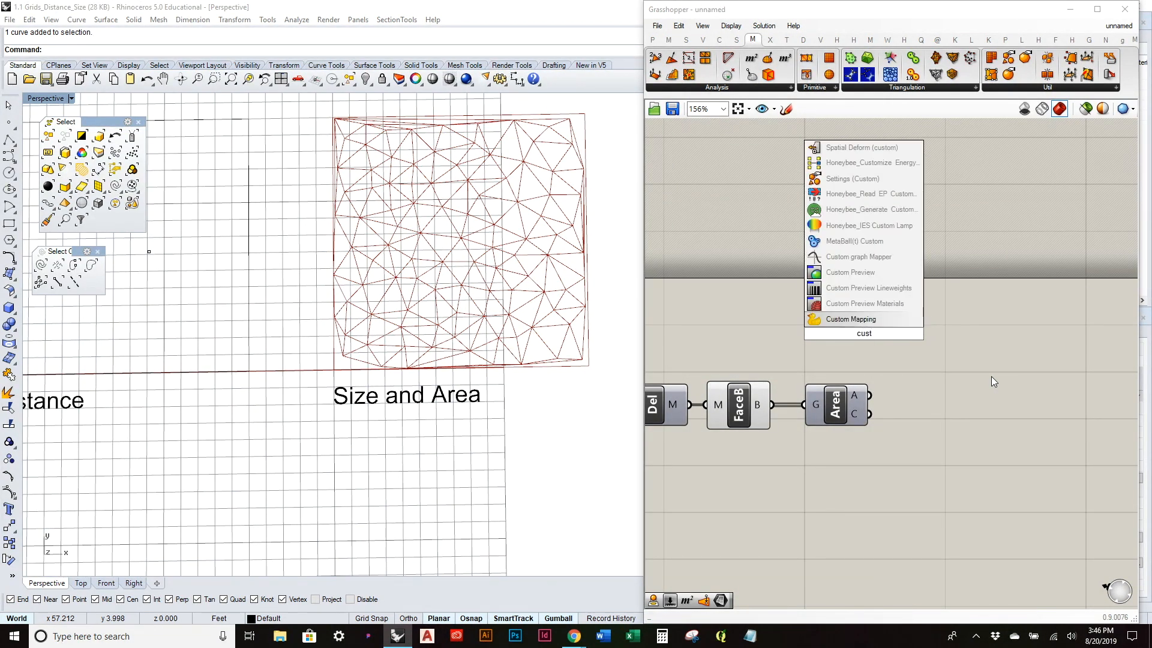
pyautogui.click(880, 273)
pyautogui.click(857, 324)
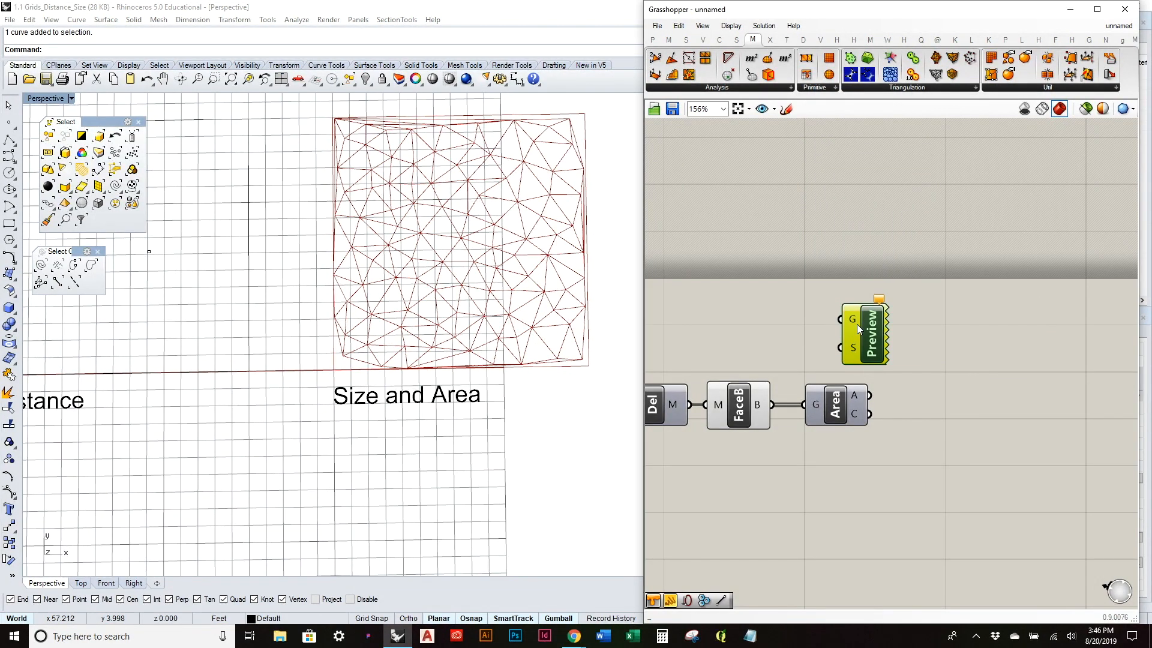
pyautogui.press('Delete')
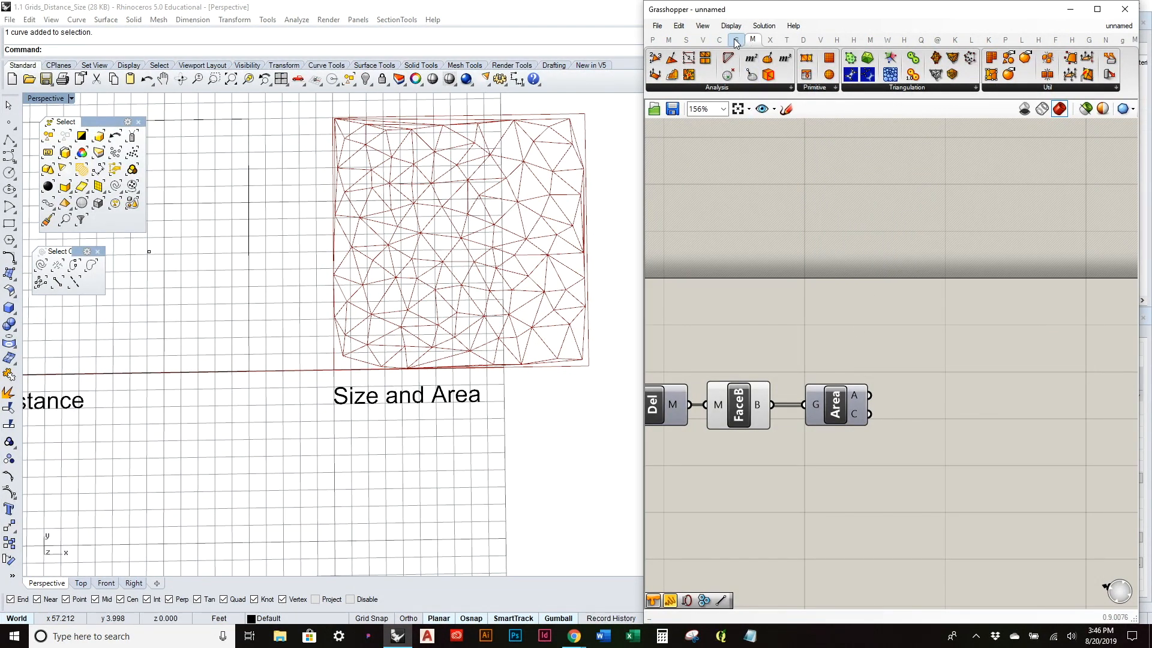
# Step: Add a Text Tag component, connecting Area's centroid output to its location input and the area output to its text input
pyautogui.click(787, 40)
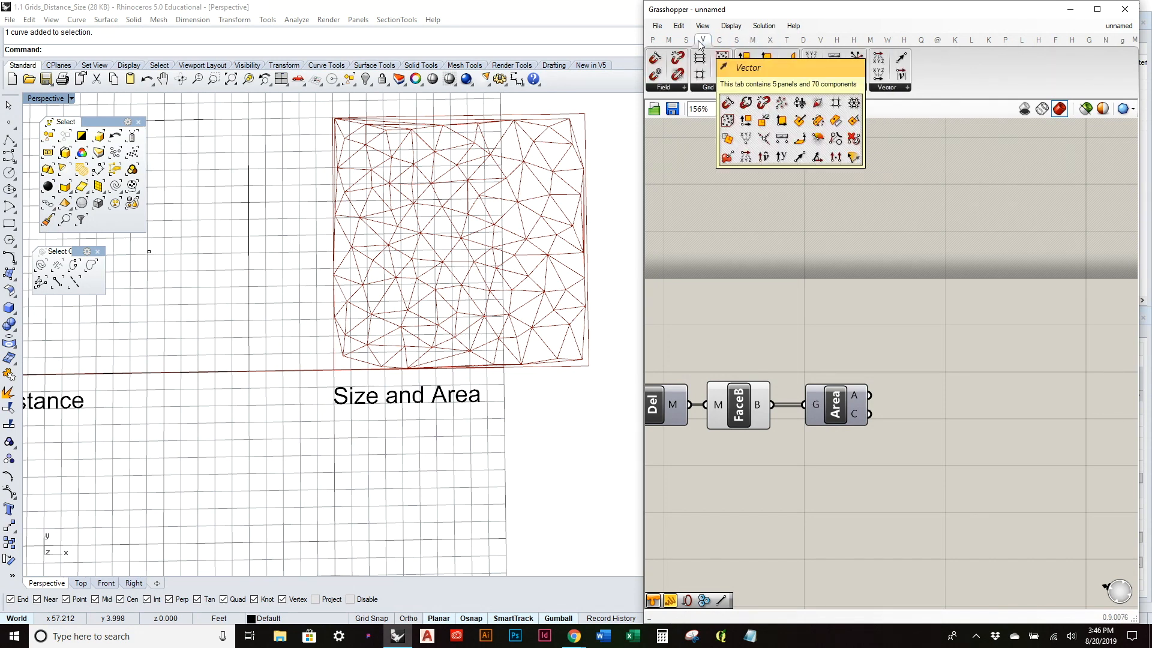
pyautogui.click(719, 39)
pyautogui.click(736, 39)
pyautogui.click(754, 42)
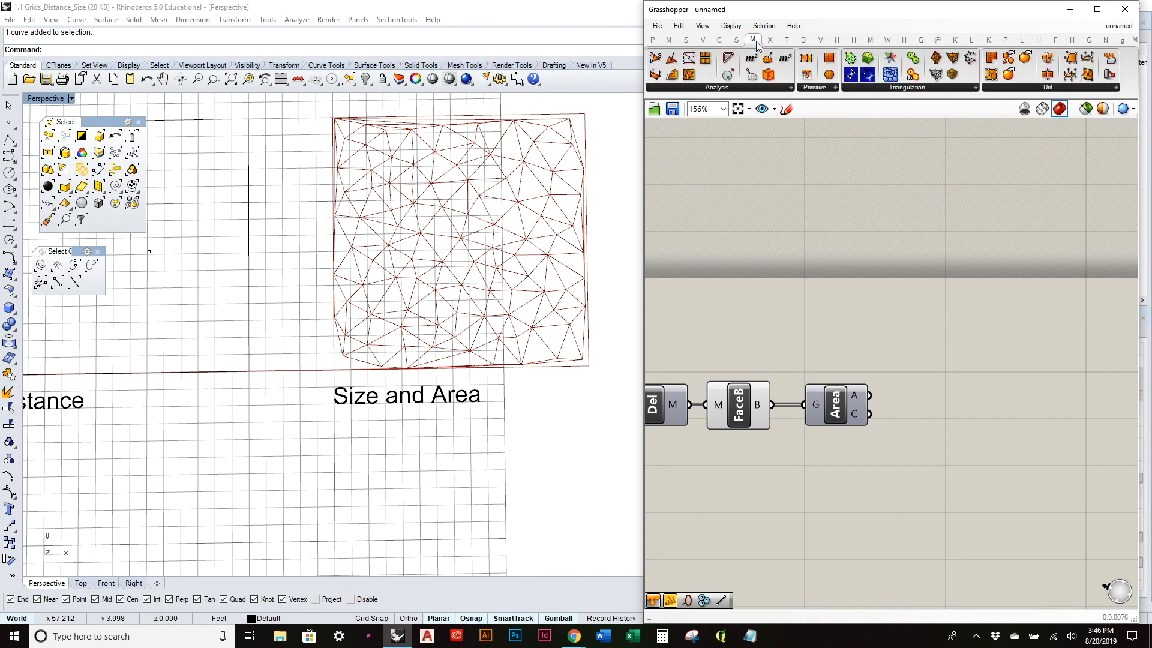
pyautogui.click(770, 41)
pyautogui.click(787, 40)
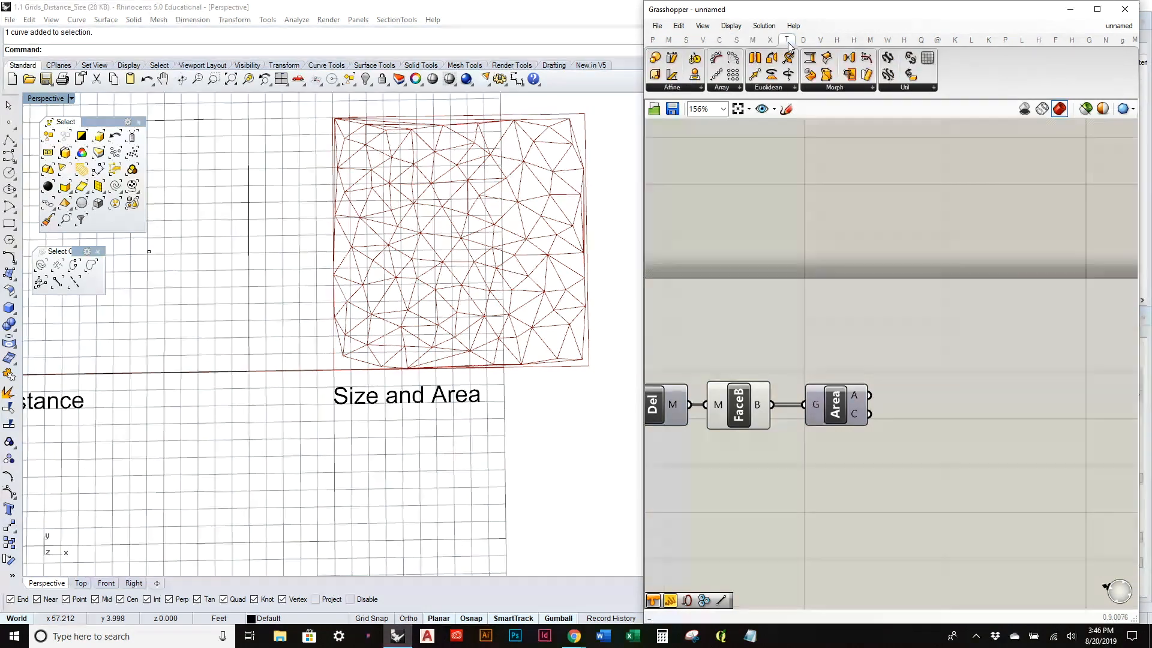
pyautogui.click(803, 40)
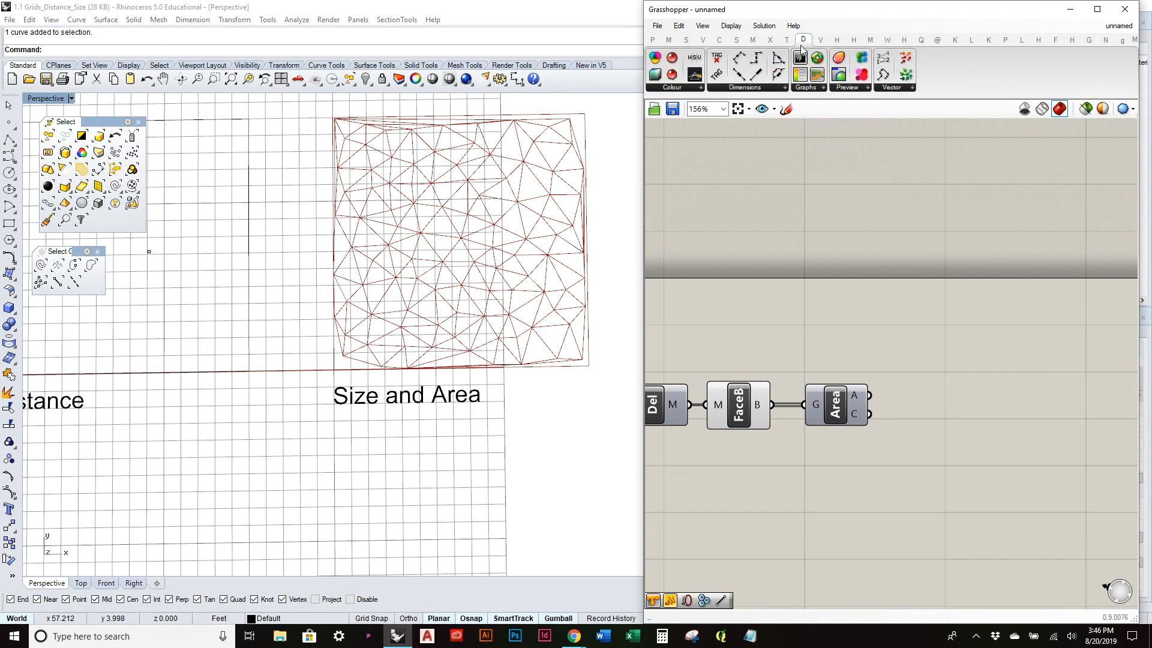
pyautogui.click(739, 88)
pyautogui.moveTo(746, 109); pyautogui.dragTo(965, 387)
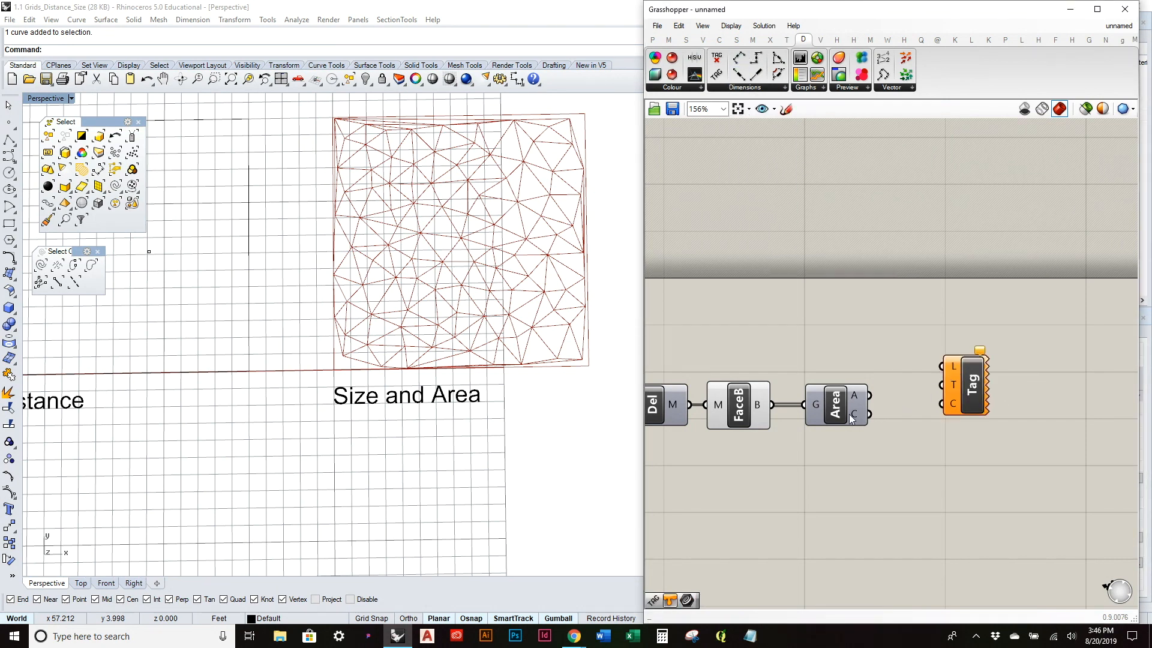
pyautogui.moveTo(868, 414); pyautogui.dragTo(970, 388)
pyautogui.moveTo(867, 396); pyautogui.dragTo(941, 385)
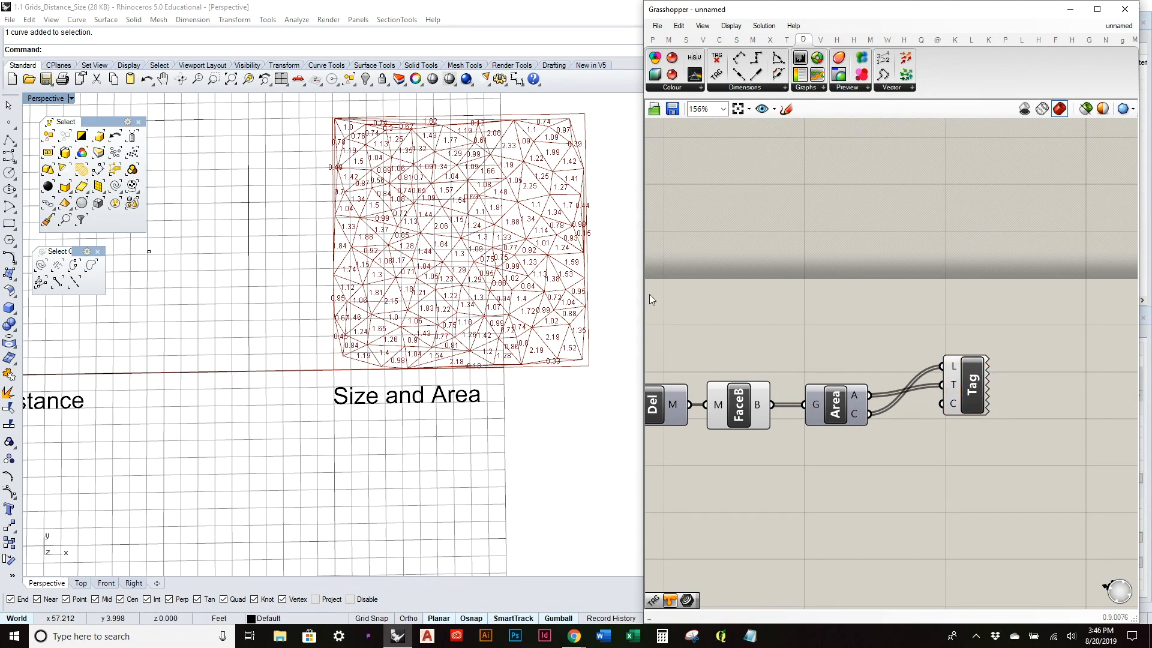
# Step: Examine the area value tags on the triangles of the Size and Area square in the Perspective viewport
pyautogui.scroll(5, 510, 215)
pyautogui.scroll(-4, 510, 214)
pyautogui.scroll(2, 491, 227)
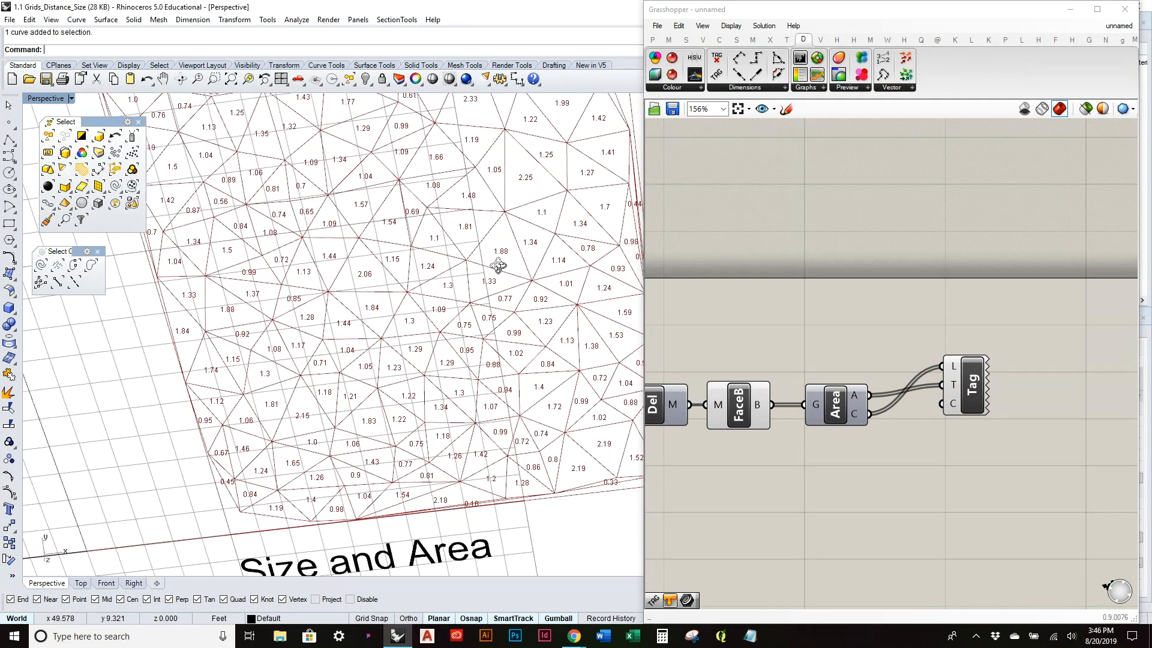
pyautogui.scroll(-3, 491, 227)
pyautogui.scroll(3, 493, 247)
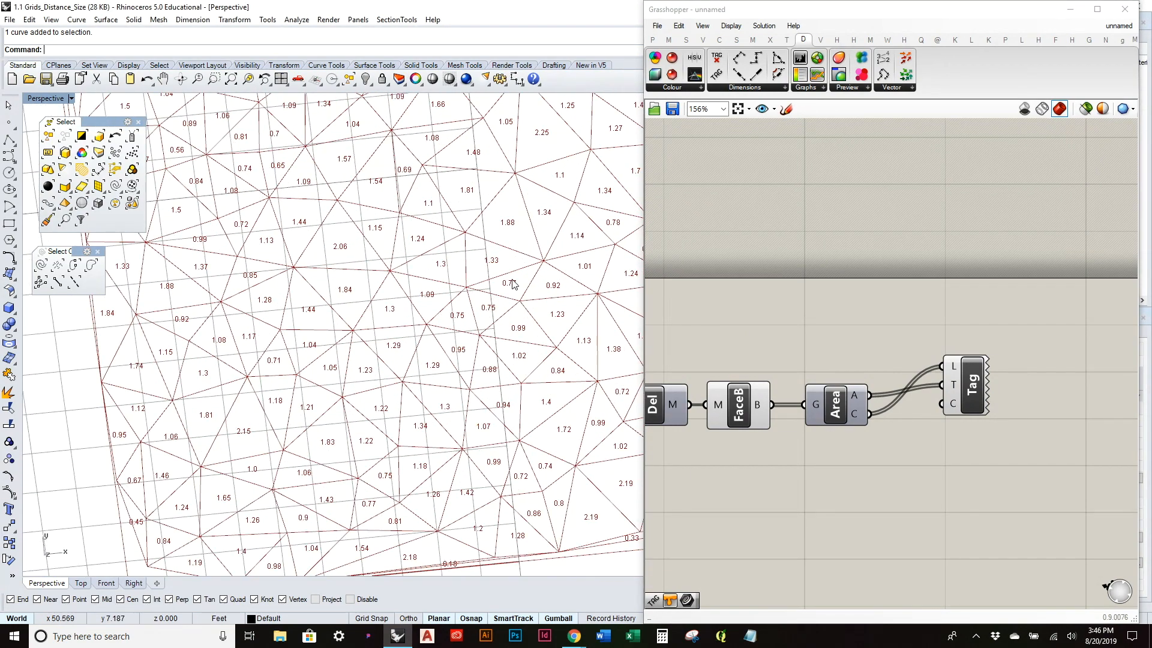
pyautogui.scroll(-2, 496, 259)
pyautogui.scroll(1, 496, 260)
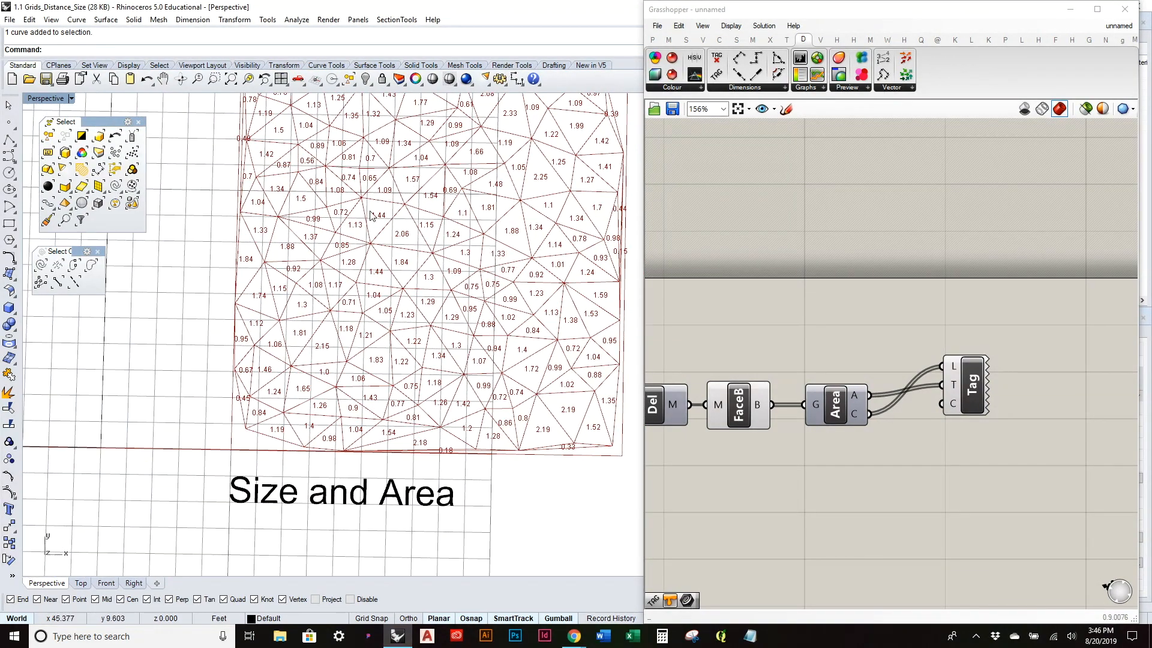
pyautogui.scroll(3, 317, 166)
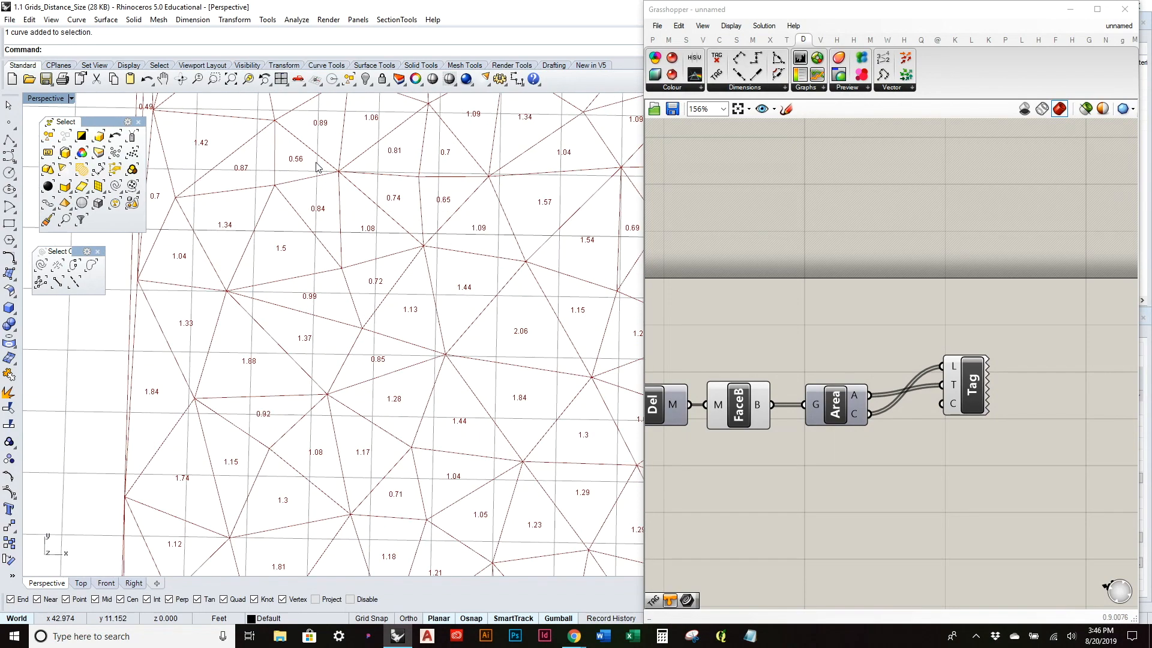
pyautogui.scroll(-2, 317, 166)
pyautogui.scroll(-4, 378, 198)
pyautogui.scroll(1, 385, 218)
pyautogui.scroll(-1, 386, 185)
pyautogui.moveTo(388, 188); pyautogui.dragTo(389, 193, button='right')
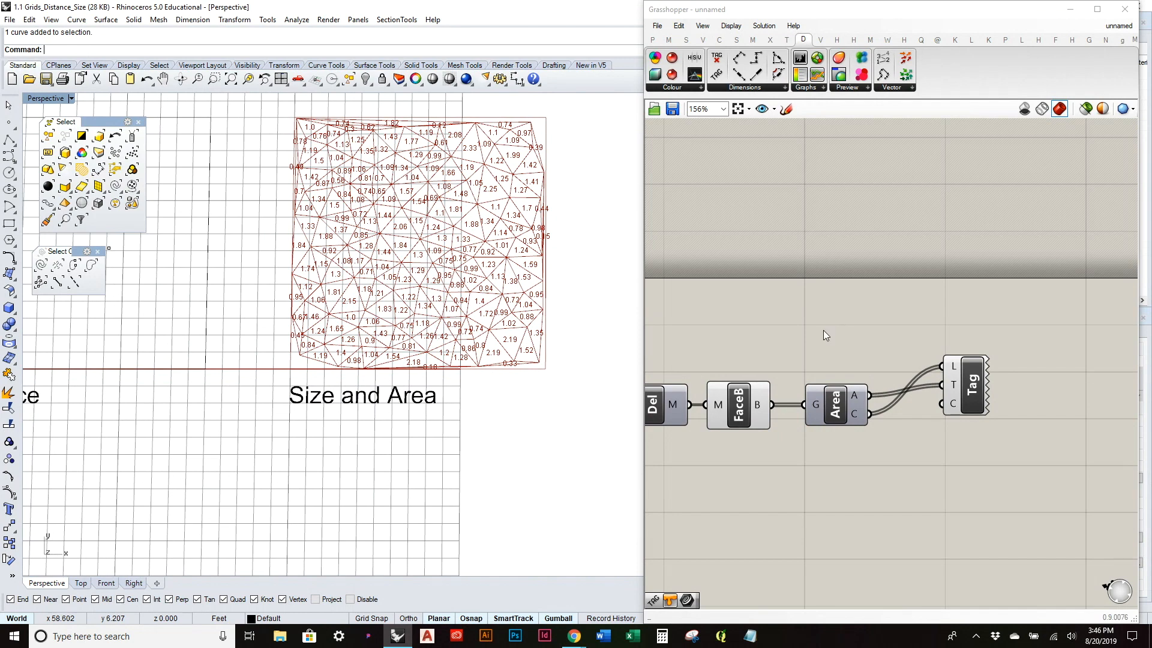
# Step: Set the Seed slider feeding the Populate Geometry component to 30
pyautogui.moveTo(817, 331); pyautogui.dragTo(1007, 336, button='right')
pyautogui.moveTo(761, 369); pyautogui.dragTo(870, 361, button='right')
pyautogui.moveTo(747, 424); pyautogui.dragTo(851, 419, button='right')
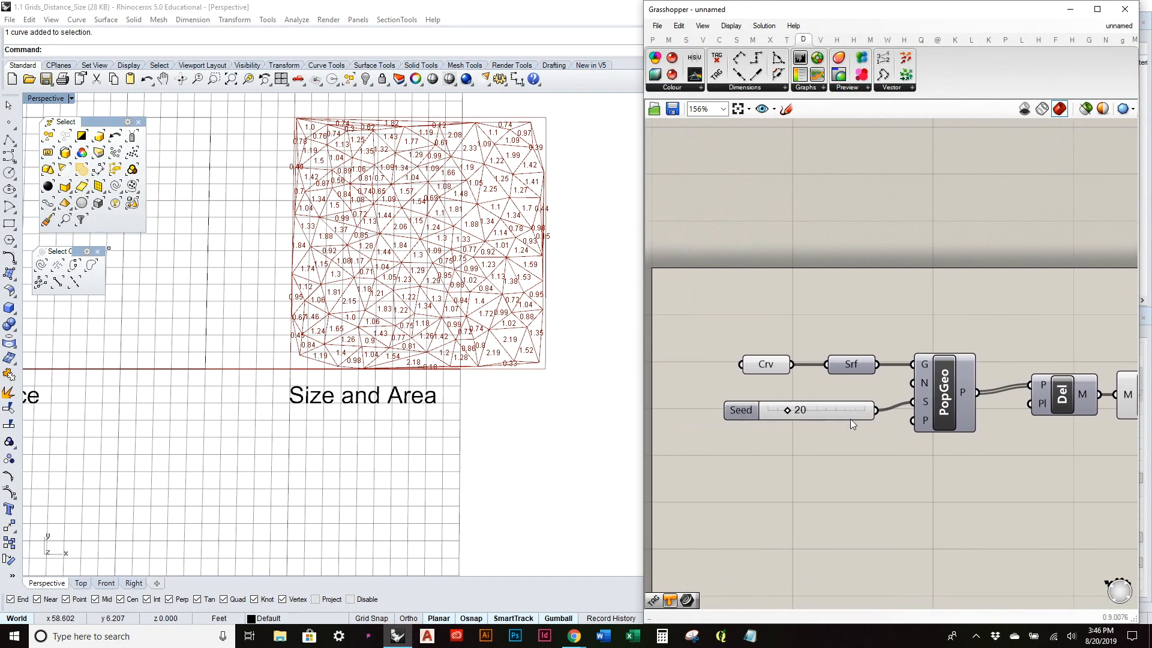
pyautogui.moveTo(787, 412)
pyautogui.mouseDown()
pyautogui.moveTo(806, 412)
pyautogui.moveTo(795, 416)
pyautogui.mouseUp()
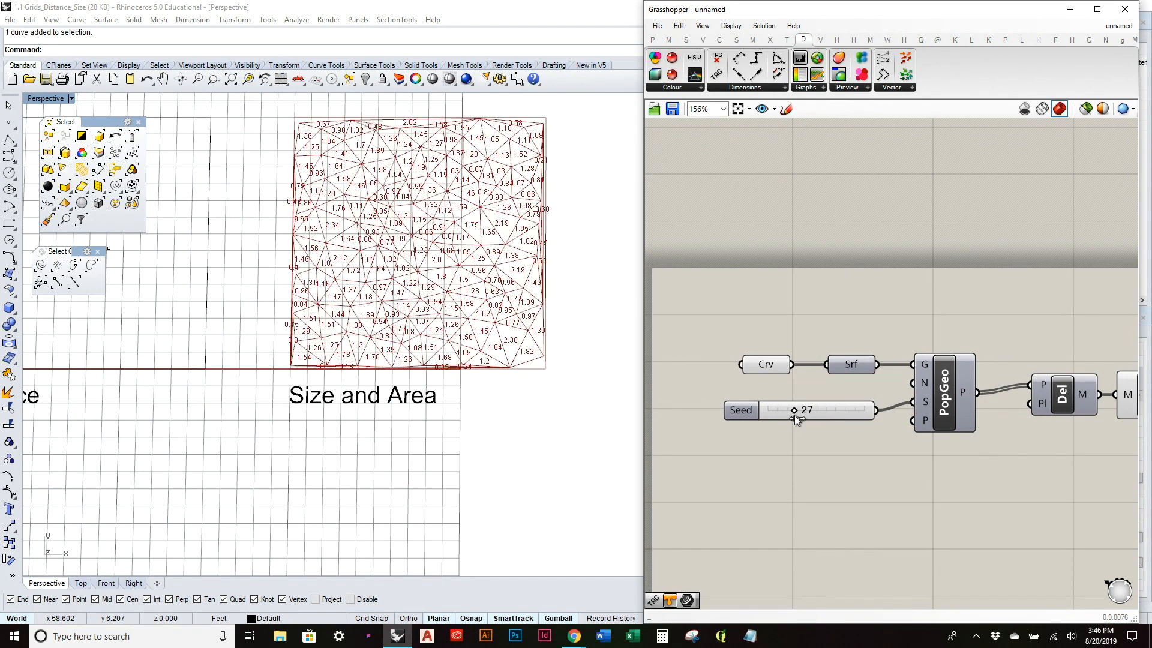
pyautogui.moveTo(794, 415); pyautogui.dragTo(796, 415)
# Step: Move the Area and Text Tag components aside and delete the Delaunay Mesh and Face Boundaries components
pyautogui.scroll(-8, 495, 365)
pyautogui.moveTo(1027, 397); pyautogui.dragTo(835, 380, button='right')
pyautogui.moveTo(1086, 380); pyautogui.dragTo(955, 372, button='right')
pyautogui.scroll(-2, 963, 379)
pyautogui.moveTo(1089, 448); pyautogui.dragTo(1059, 417)
pyautogui.moveTo(974, 442); pyautogui.dragTo(931, 386)
pyautogui.moveTo(936, 429); pyautogui.dragTo(1041, 330)
pyautogui.moveTo(944, 377); pyautogui.dragTo(1007, 384)
pyautogui.click(941, 429)
pyautogui.moveTo(929, 428); pyautogui.dragTo(822, 332)
pyautogui.press('Delete')
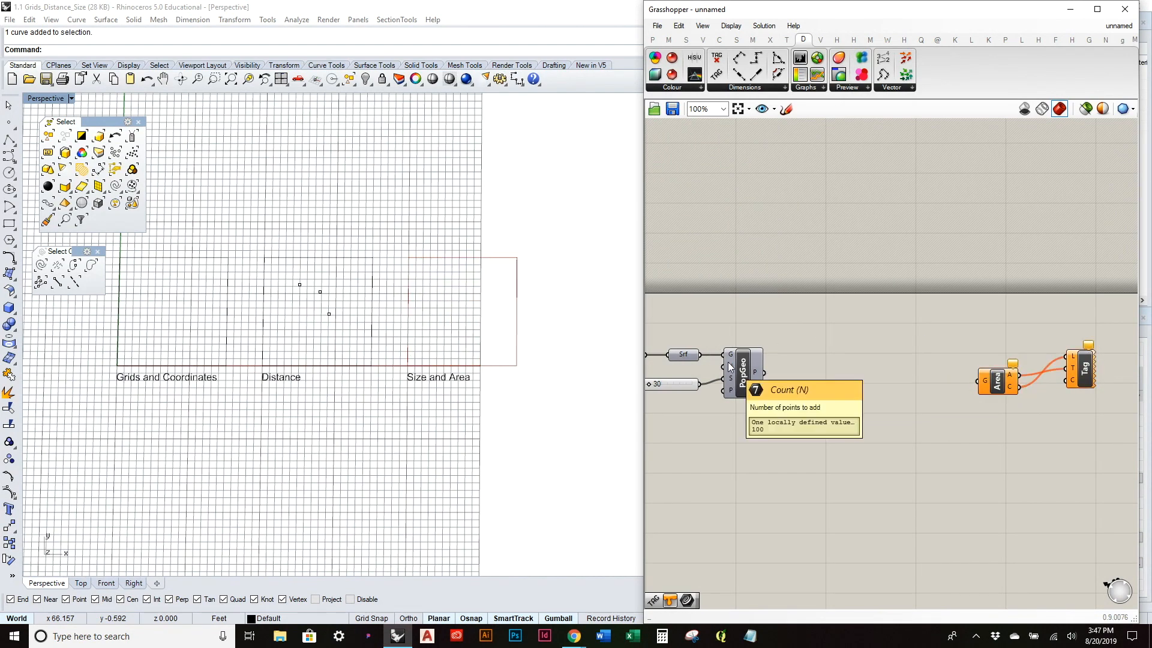
# Step: Turn the preview of the Populate Geometry component back on
pyautogui.scroll(4, 771, 396)
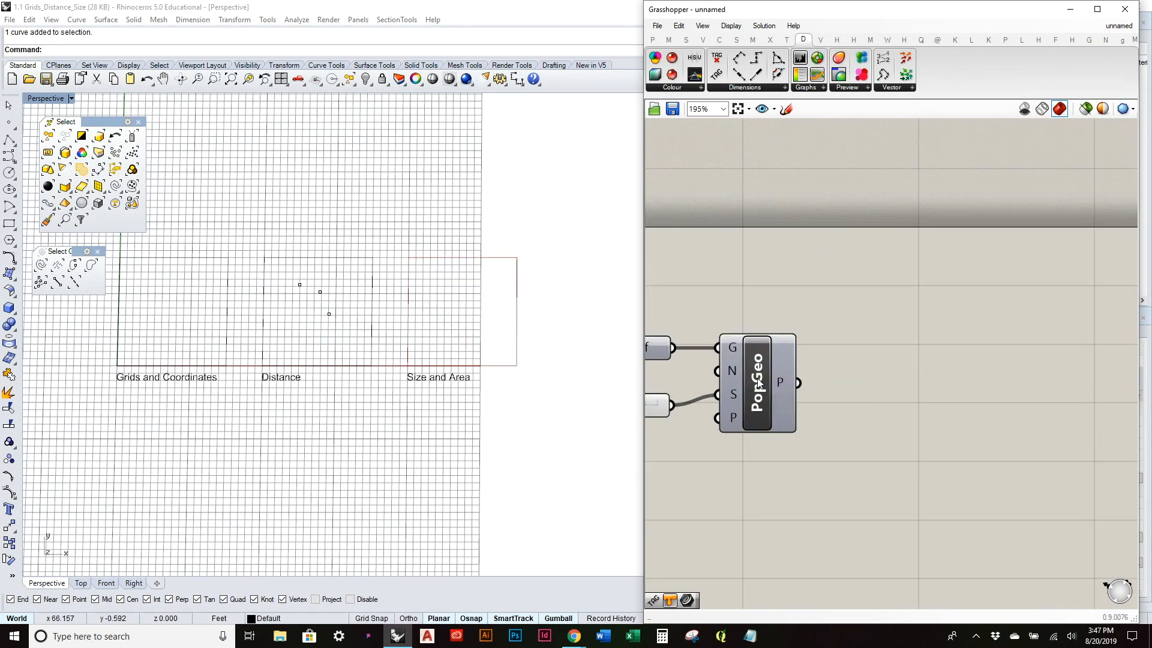
pyautogui.rightClick(758, 381)
pyautogui.click(782, 402)
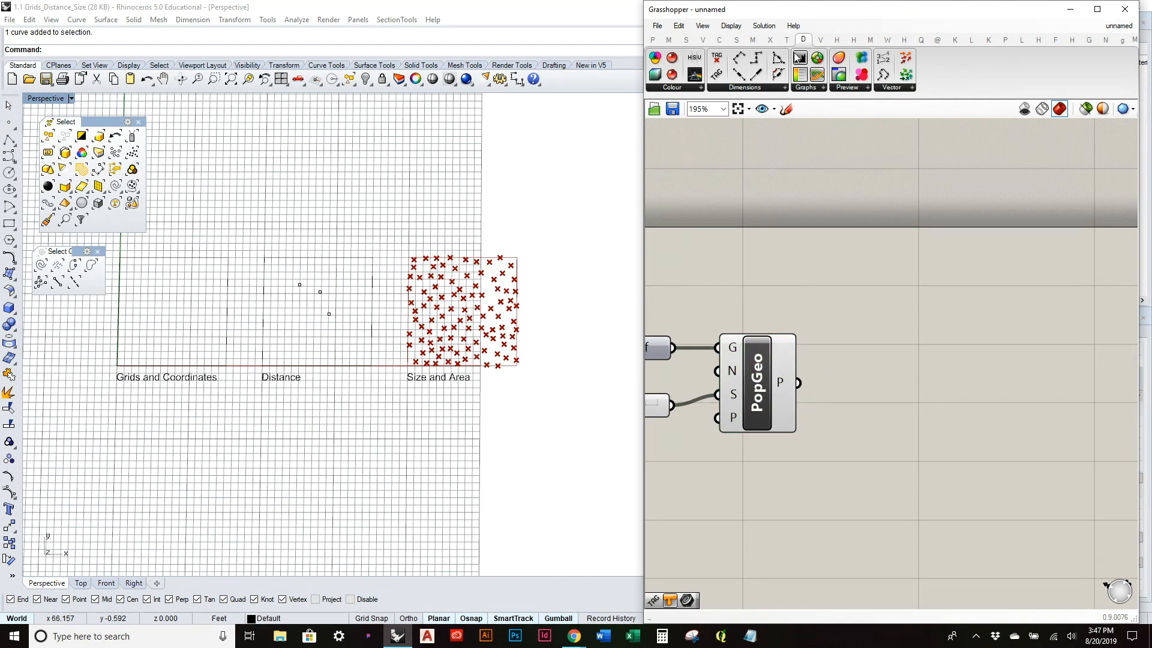
# Step: Add a Voronoi component and feed the Populate Geometry points into its Points input
pyautogui.click(752, 40)
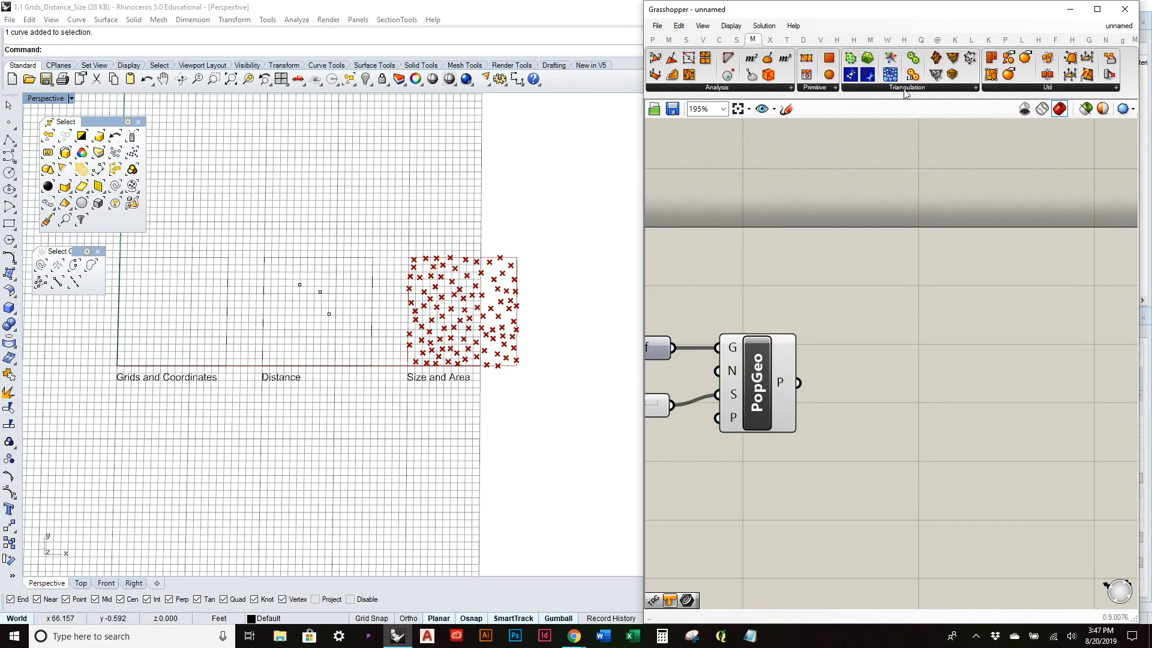
pyautogui.click(907, 90)
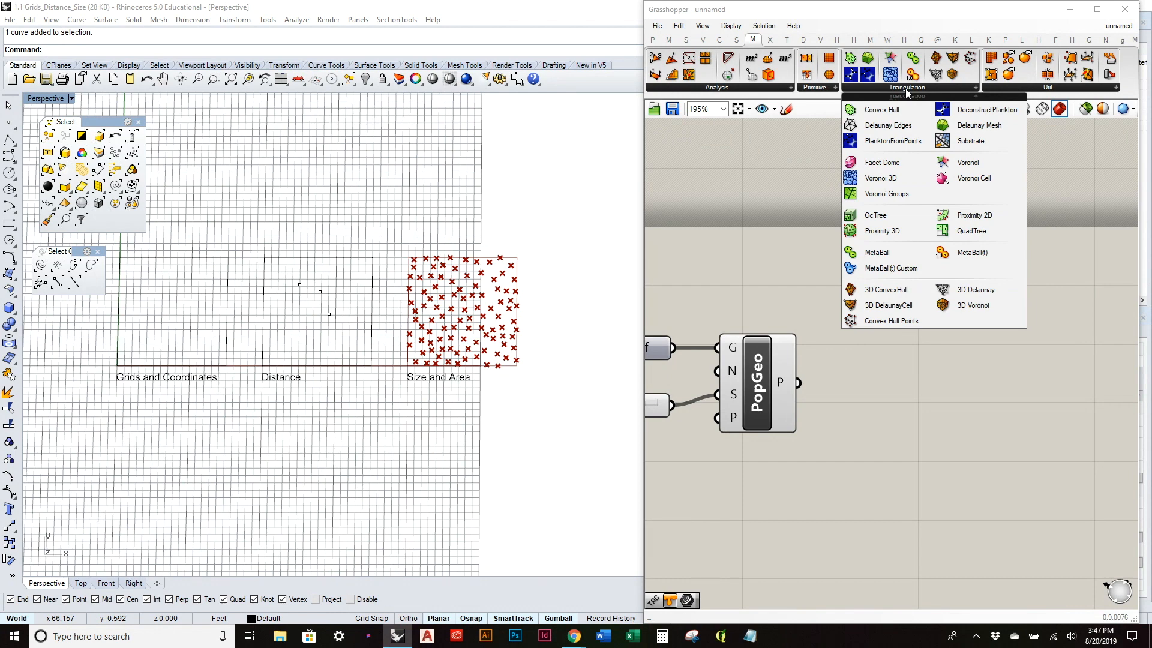
pyautogui.moveTo(968, 162); pyautogui.dragTo(900, 372)
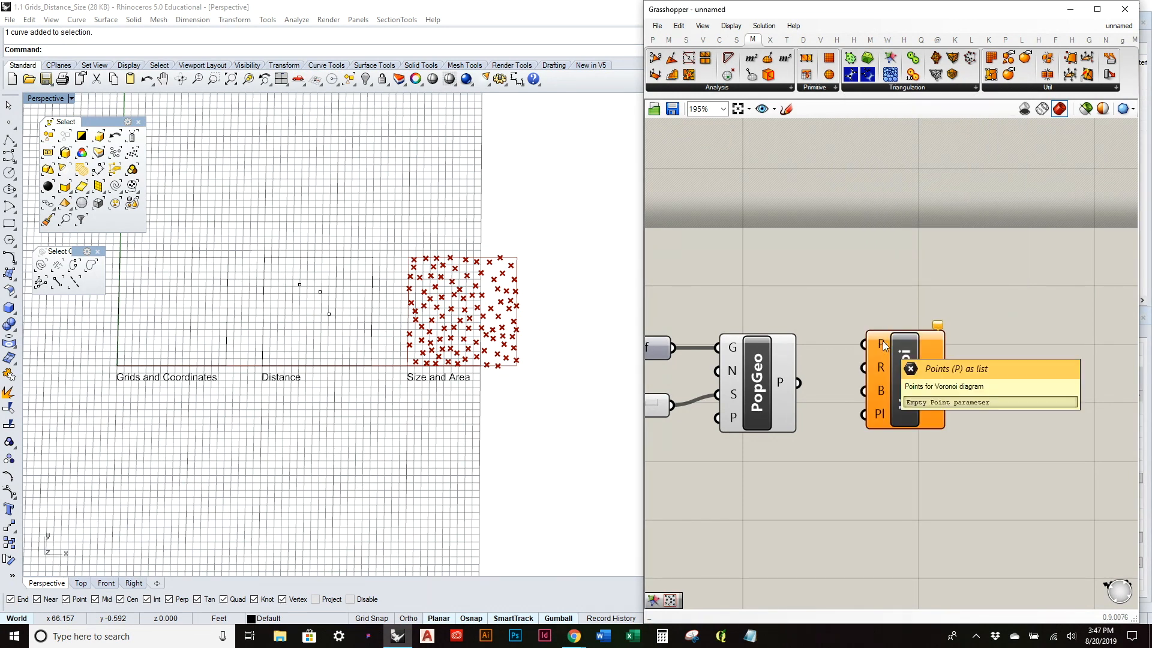
pyautogui.moveTo(797, 382); pyautogui.dragTo(867, 344)
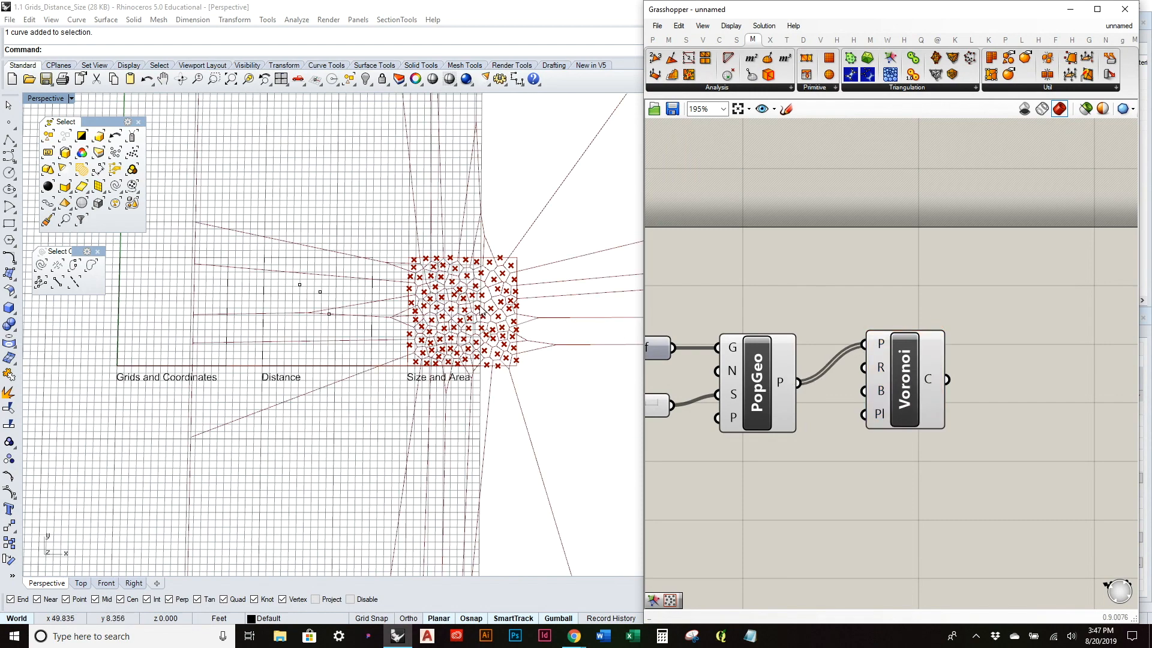
pyautogui.scroll(5, 479, 305)
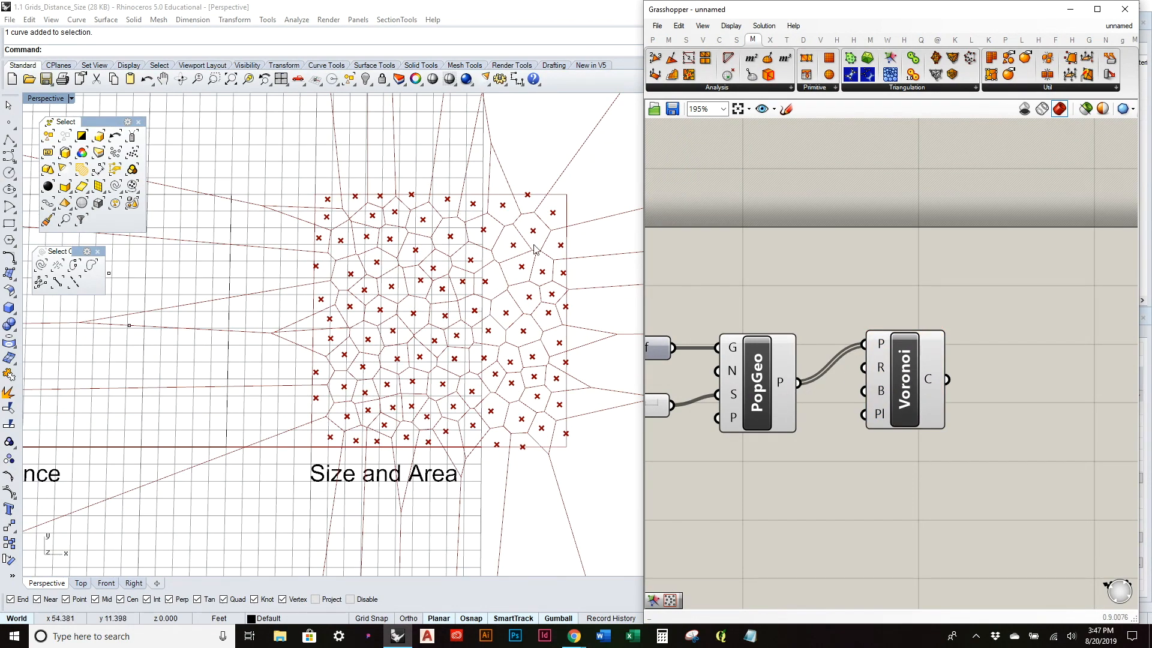
pyautogui.scroll(-8, 509, 243)
pyautogui.moveTo(523, 221)
pyautogui.mouseDown(button='right')
pyautogui.moveTo(491, 232)
pyautogui.moveTo(523, 198)
pyautogui.mouseUp(button='right')
pyautogui.scroll(6, 523, 226)
pyautogui.scroll(-6, 393, 225)
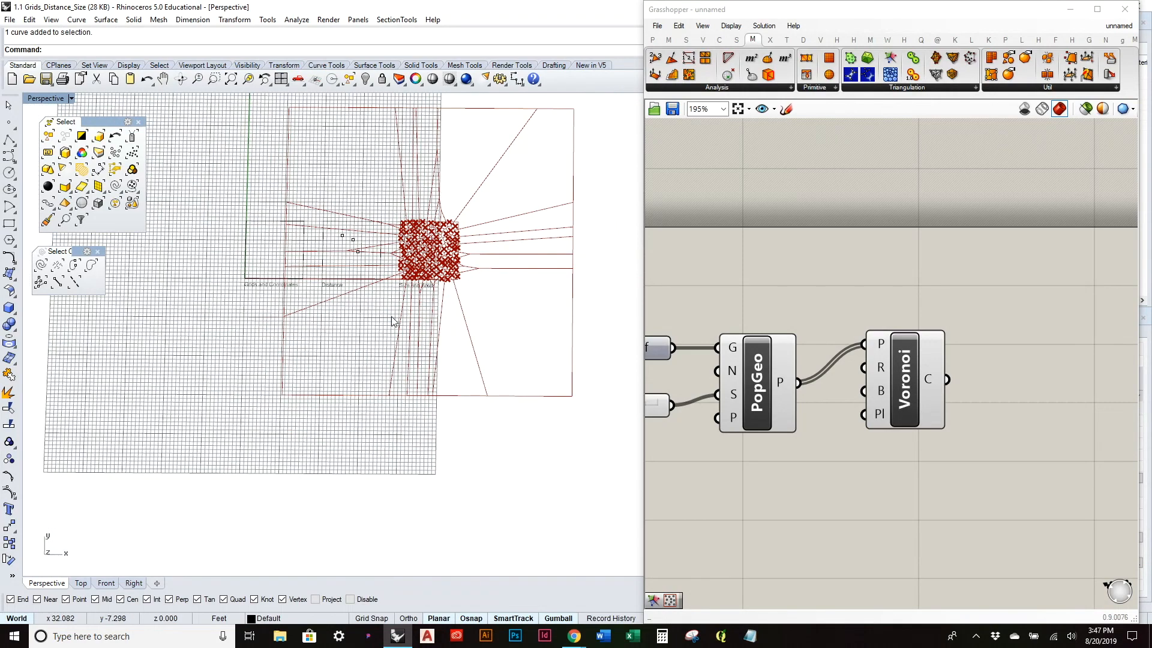
# Step: Connect the Curve parameter to the Voronoi Boundary input to contain the cells within the Size and Area square
pyautogui.moveTo(732, 359); pyautogui.dragTo(834, 350, button='right')
pyautogui.click(716, 343)
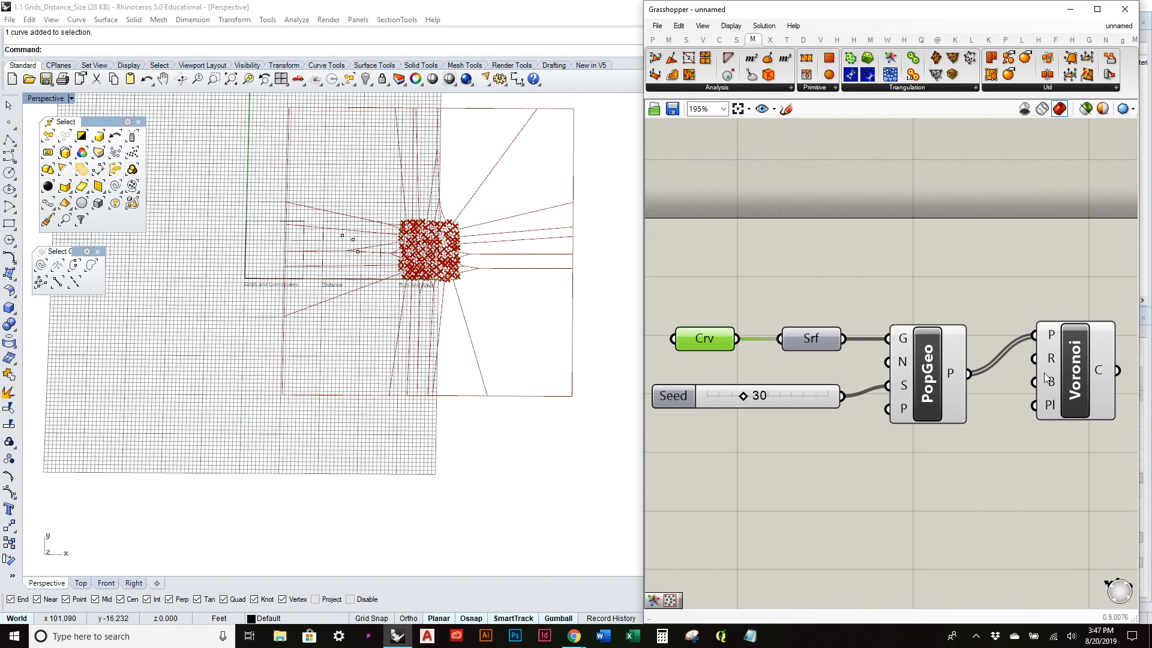
pyautogui.moveTo(1051, 385)
pyautogui.moveTo(738, 339); pyautogui.dragTo(1033, 382)
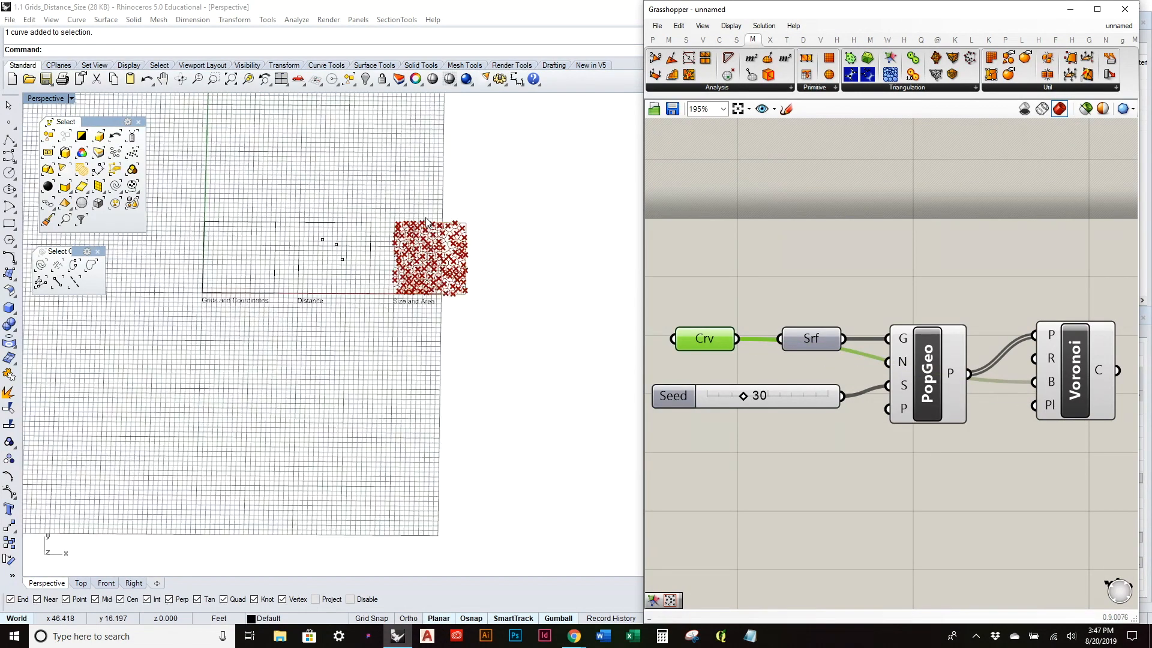
pyautogui.scroll(8, 427, 221)
# Step: Reposition the Curve parameter above the Surface parameter and move the Voronoi component higher than Populate Geometry
pyautogui.moveTo(708, 346); pyautogui.dragTo(696, 307)
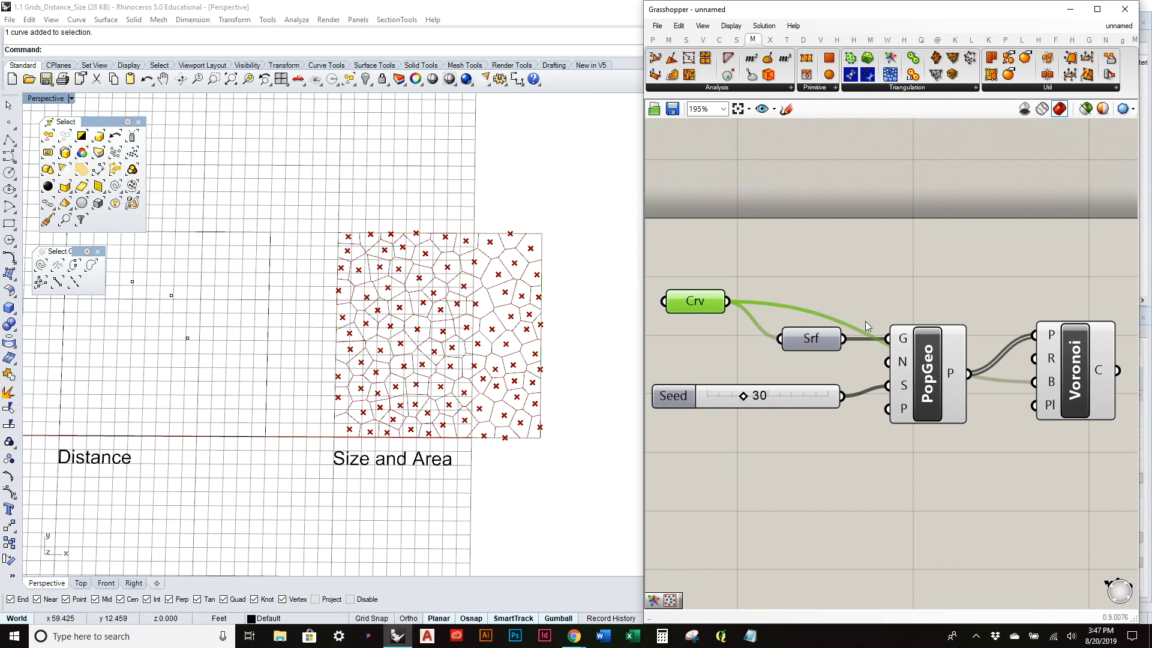
pyautogui.moveTo(865, 322); pyautogui.dragTo(768, 323, button='right')
pyautogui.moveTo(969, 398); pyautogui.dragTo(975, 327)
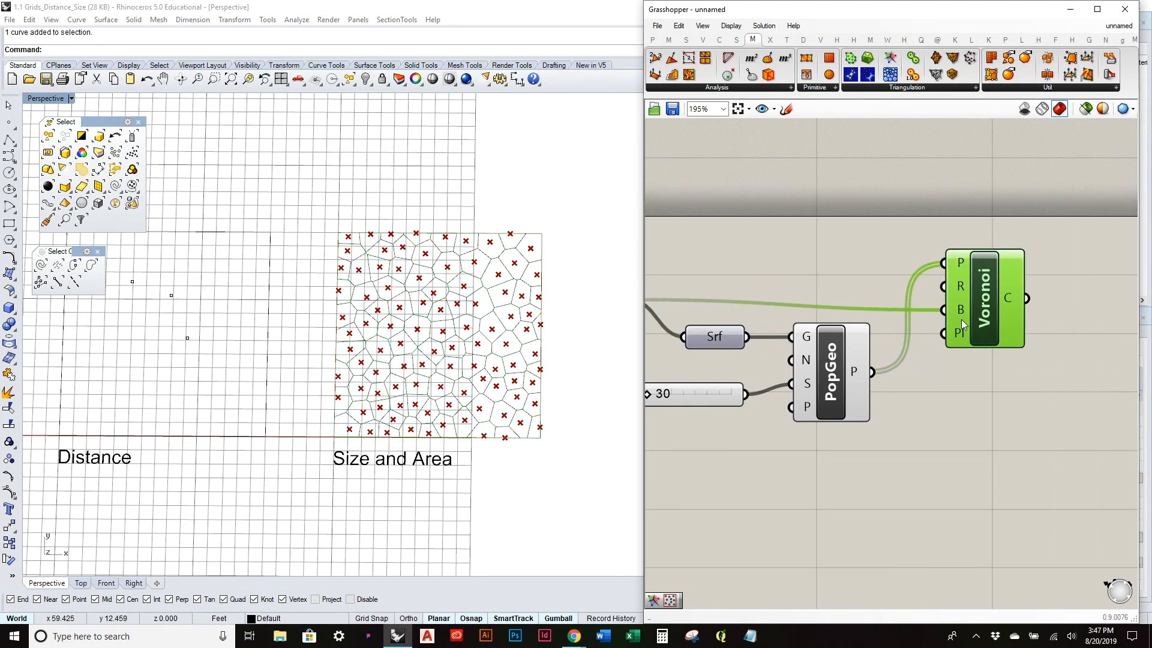
pyautogui.scroll(3, 412, 330)
pyautogui.scroll(-6, 412, 330)
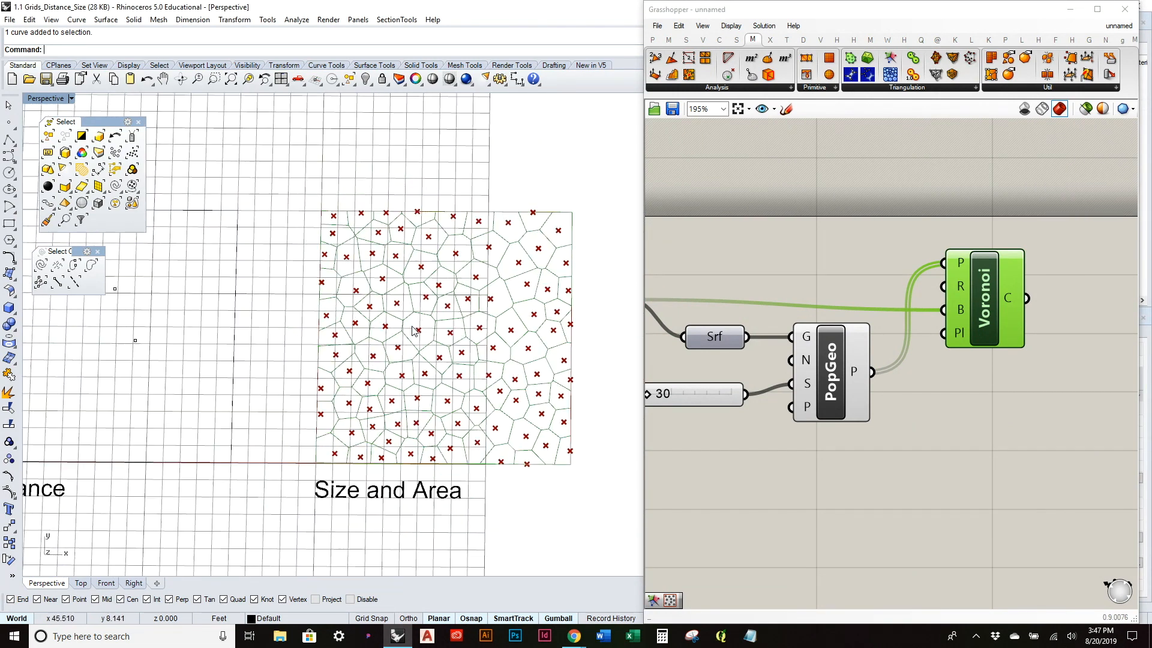
pyautogui.click(878, 471)
pyautogui.moveTo(980, 331); pyautogui.dragTo(984, 309)
pyautogui.click(984, 410)
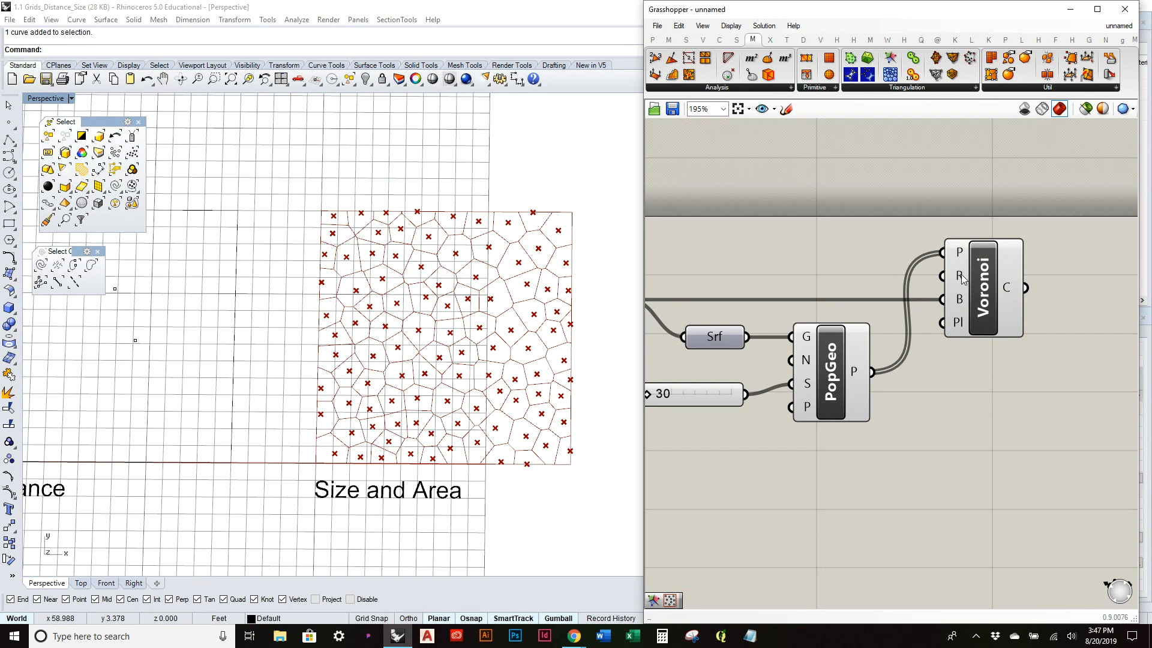
# Step: Add a number slider set to 0.5 and connect it to the Radius input of the Voronoi component
pyautogui.moveTo(962, 279)
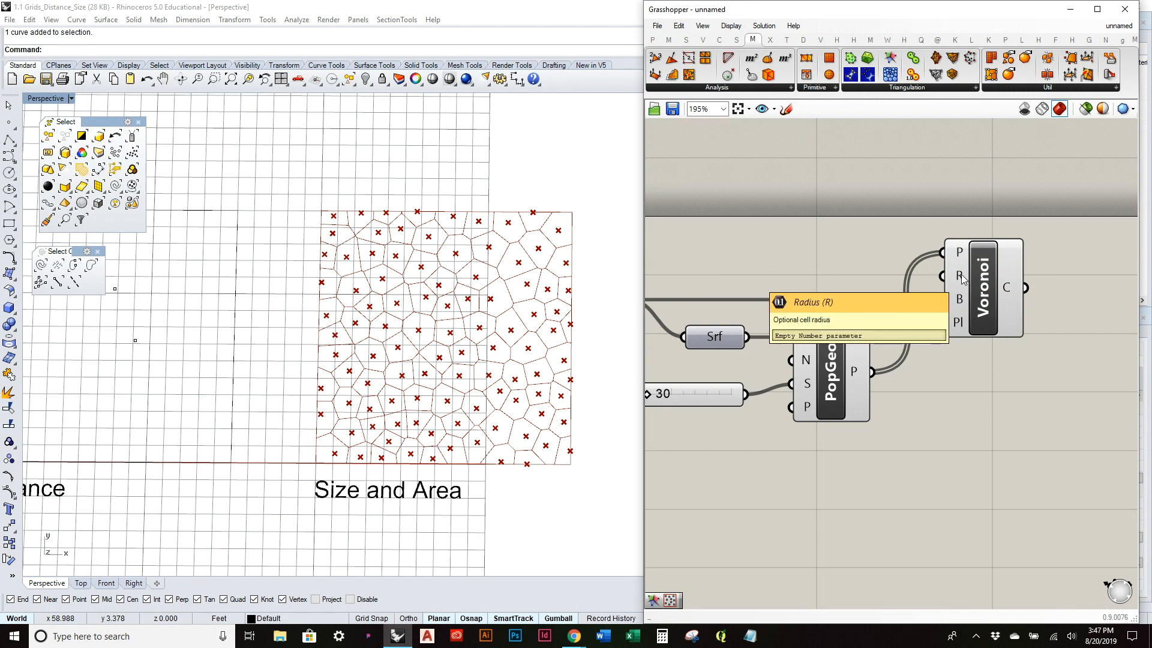
pyautogui.doubleClick(823, 265)
pyautogui.moveTo(950, 300)
pyautogui.write('slider')
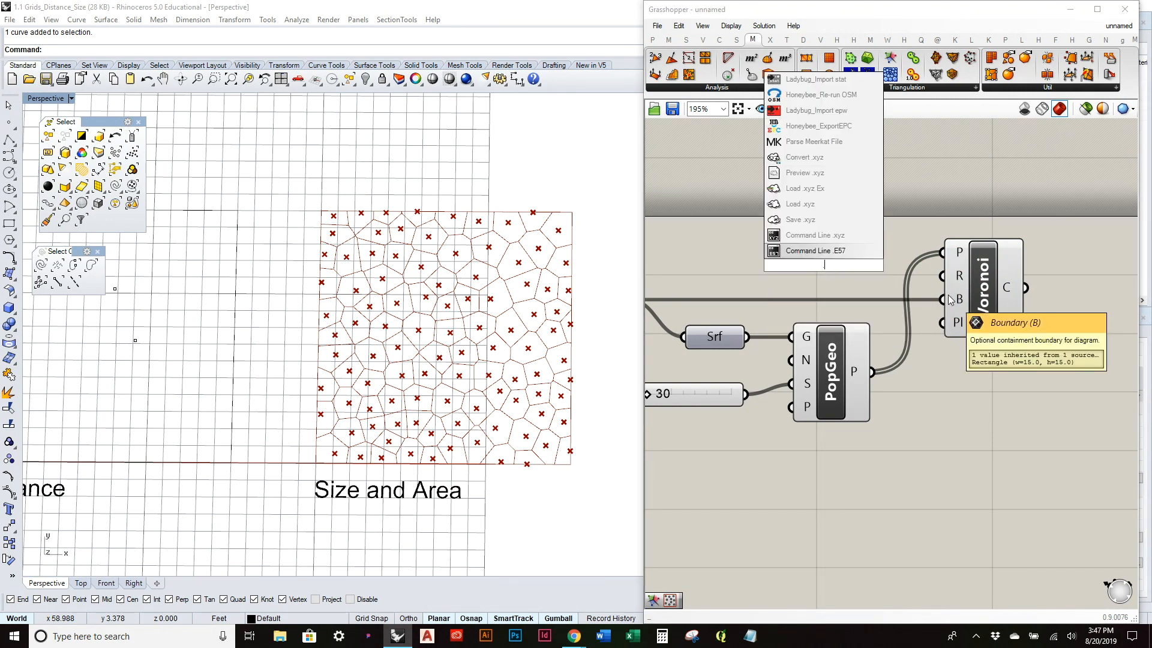
pyautogui.press('Return')
pyautogui.click(848, 267)
pyautogui.moveTo(848, 268); pyautogui.dragTo(929, 279)
pyautogui.scroll(3, 497, 290)
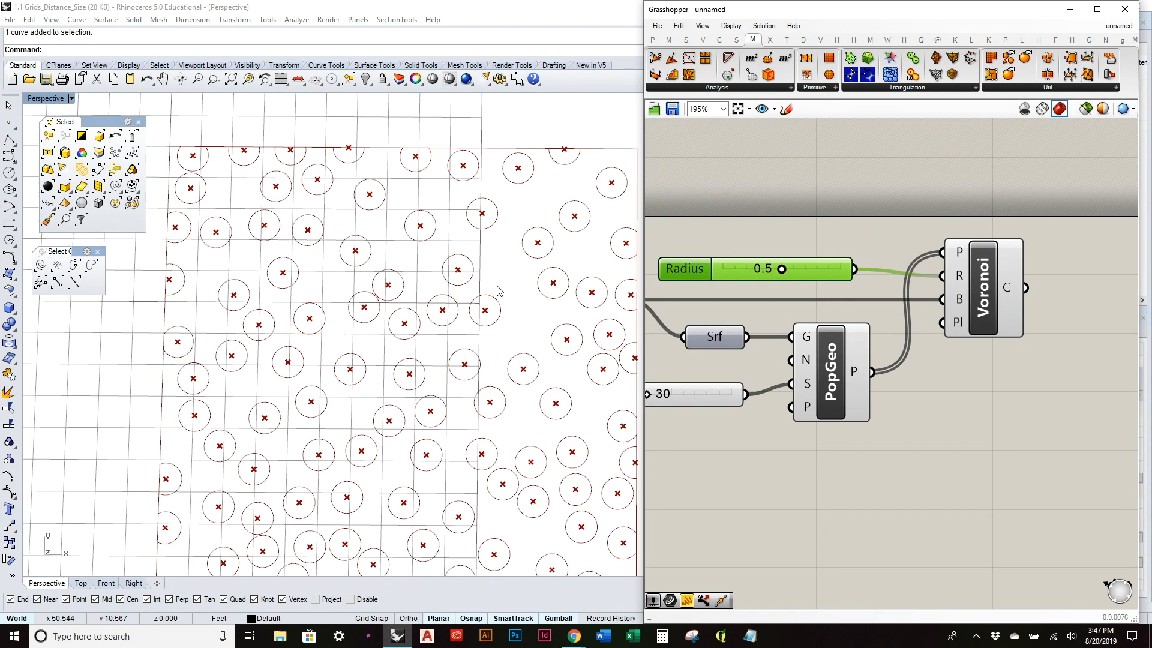
pyautogui.scroll(-1, 498, 290)
# Step: Set the Radius slider to 1.0 and inspect the cell shapes in the Perspective viewport
pyautogui.moveTo(781, 269); pyautogui.dragTo(839, 275)
pyautogui.scroll(5, 529, 287)
pyautogui.scroll(-4, 412, 277)
pyautogui.scroll(4, 423, 276)
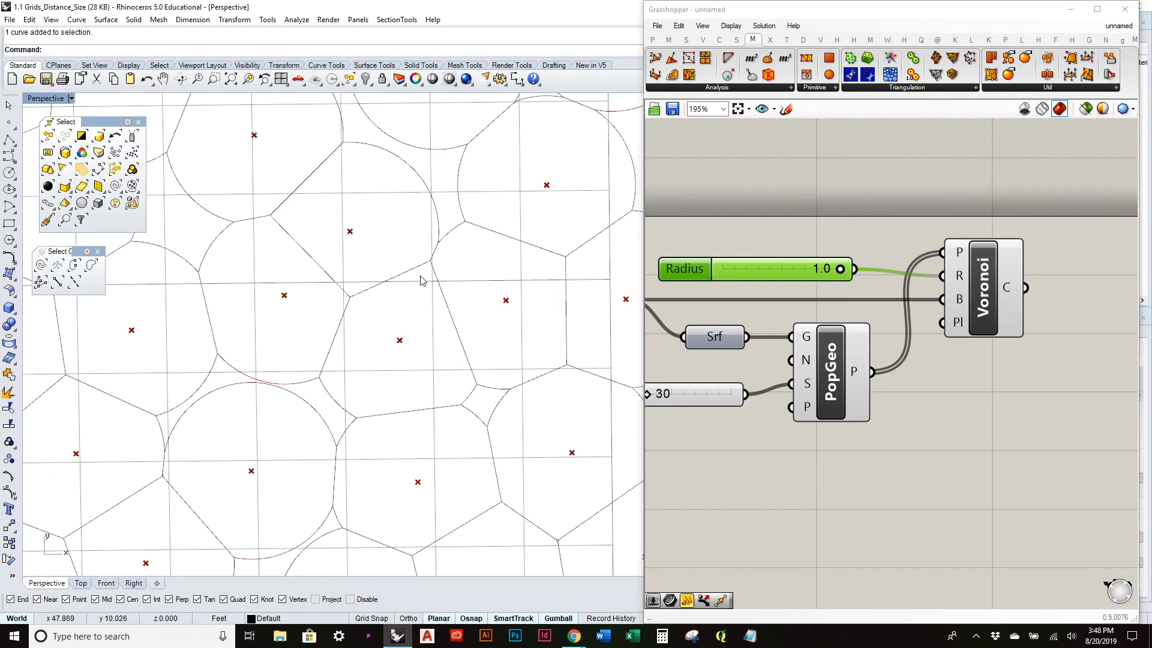
pyautogui.scroll(-4, 336, 319)
pyautogui.scroll(4, 515, 300)
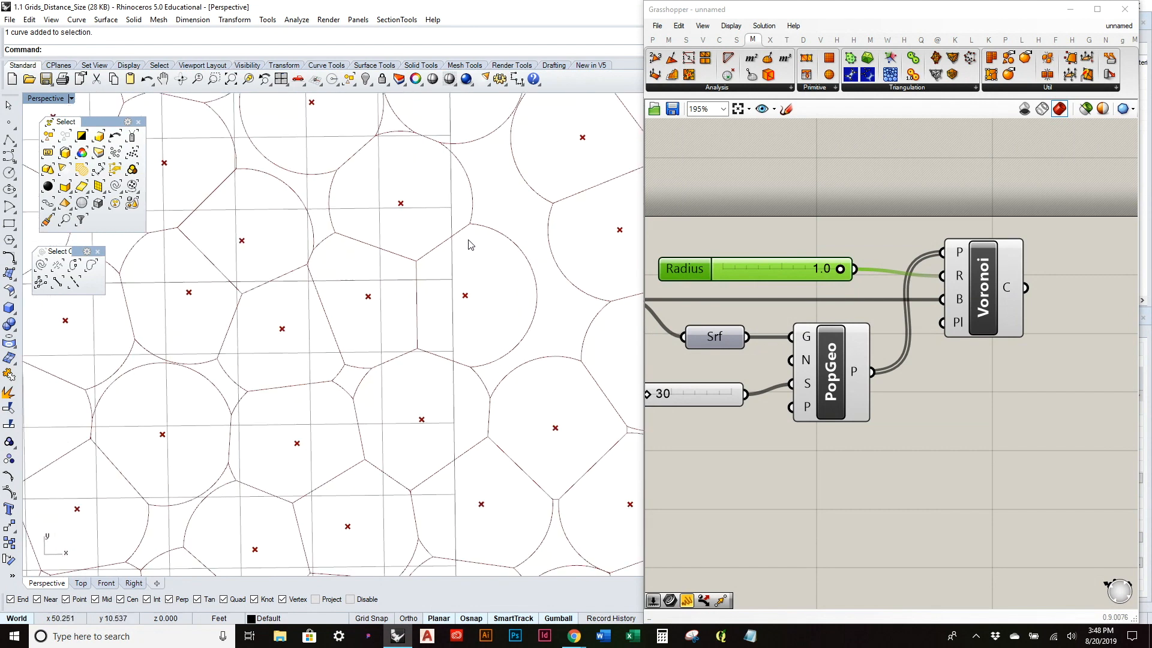
pyautogui.scroll(-5, 534, 324)
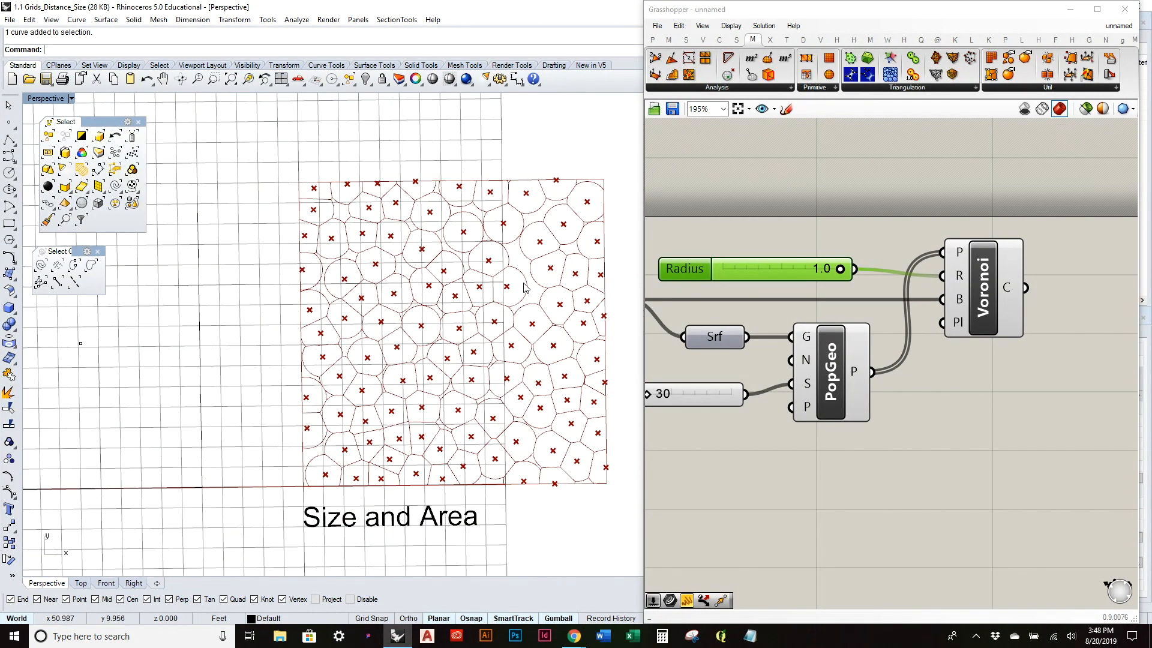
pyautogui.moveTo(531, 298); pyautogui.dragTo(530, 280, button='right')
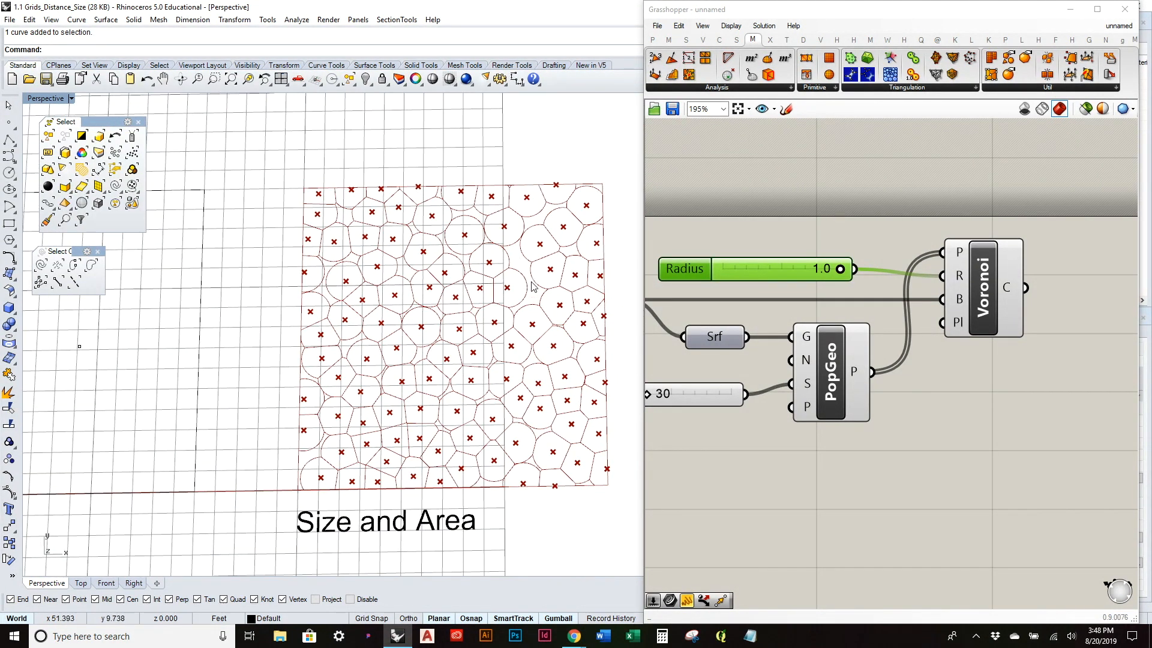
pyautogui.scroll(5, 534, 293)
pyautogui.scroll(-4, 488, 357)
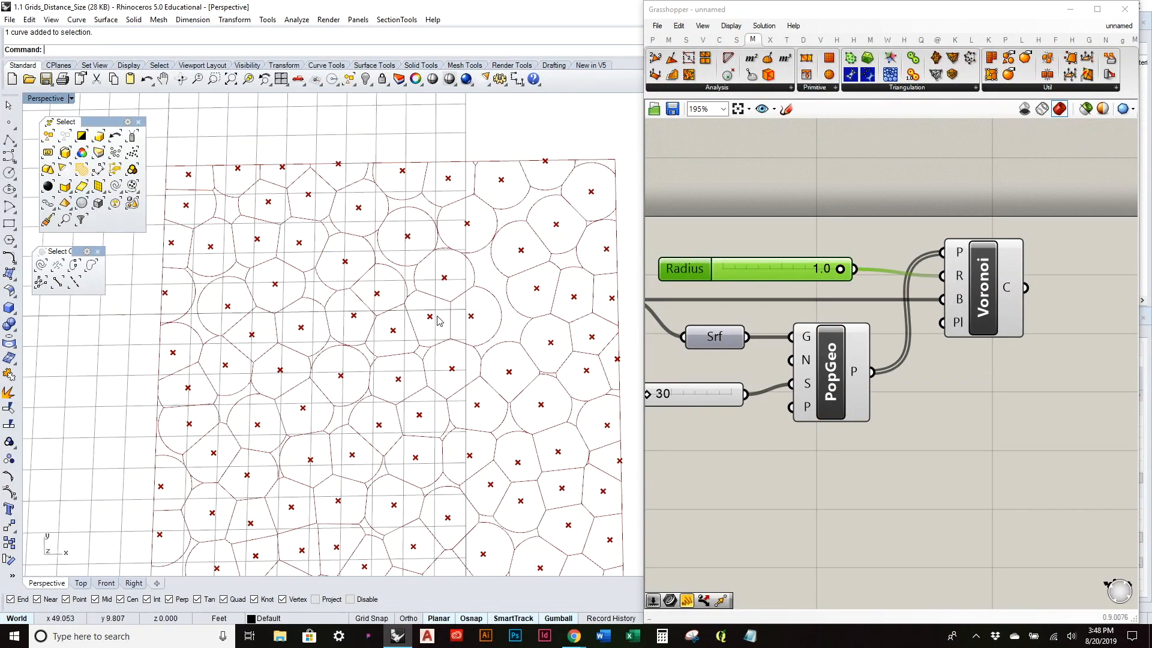
pyautogui.click(920, 409)
pyautogui.moveTo(472, 319)
pyautogui.mouseDown(button='right')
pyautogui.moveTo(458, 348)
pyautogui.moveTo(462, 334)
pyautogui.mouseUp(button='right')
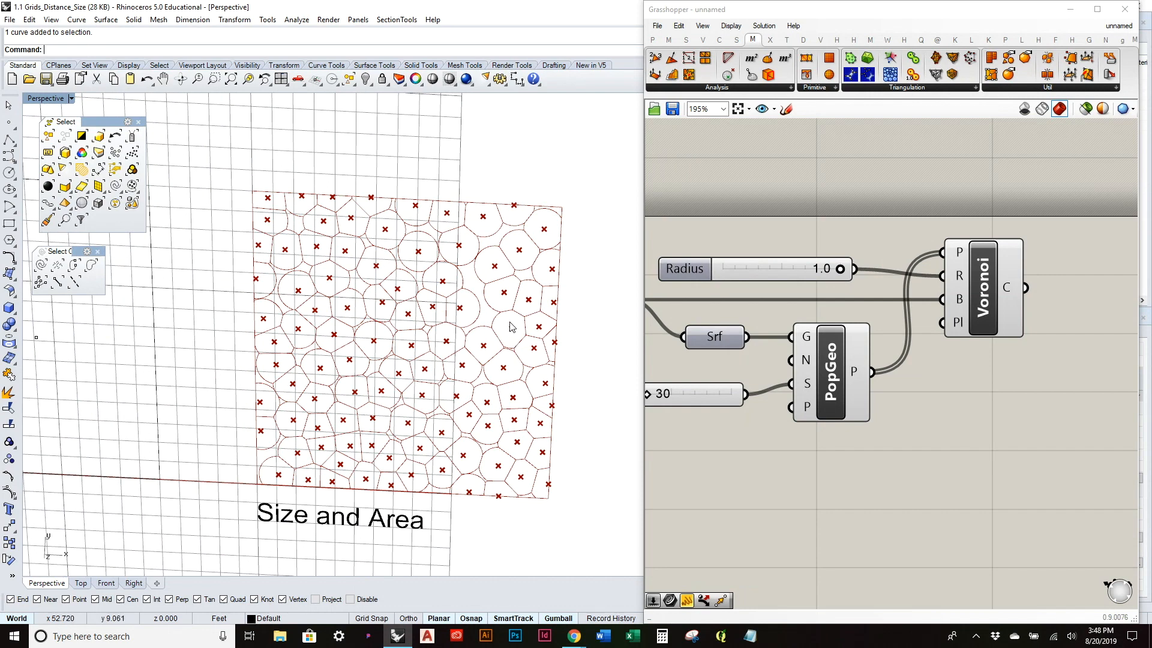
# Step: Align the Radius slider with its Voronoi input and shift the Voronoi component farther from Populate Geometry
pyautogui.moveTo(727, 268); pyautogui.dragTo(715, 272)
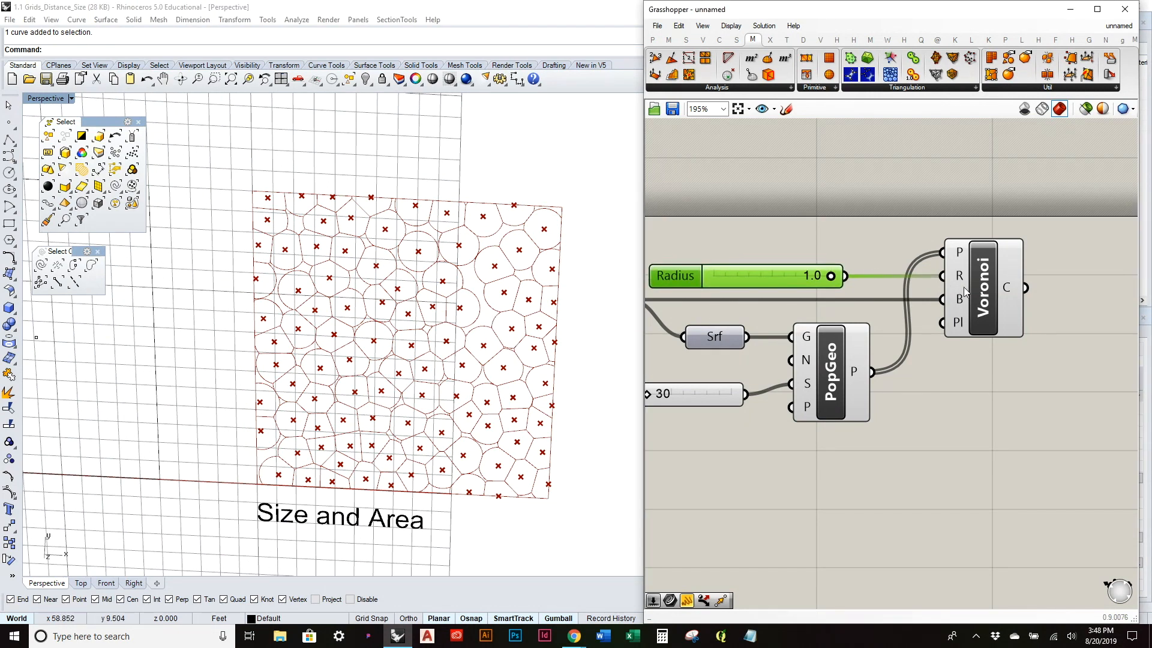
pyautogui.moveTo(965, 292); pyautogui.dragTo(989, 291)
pyautogui.click(889, 246)
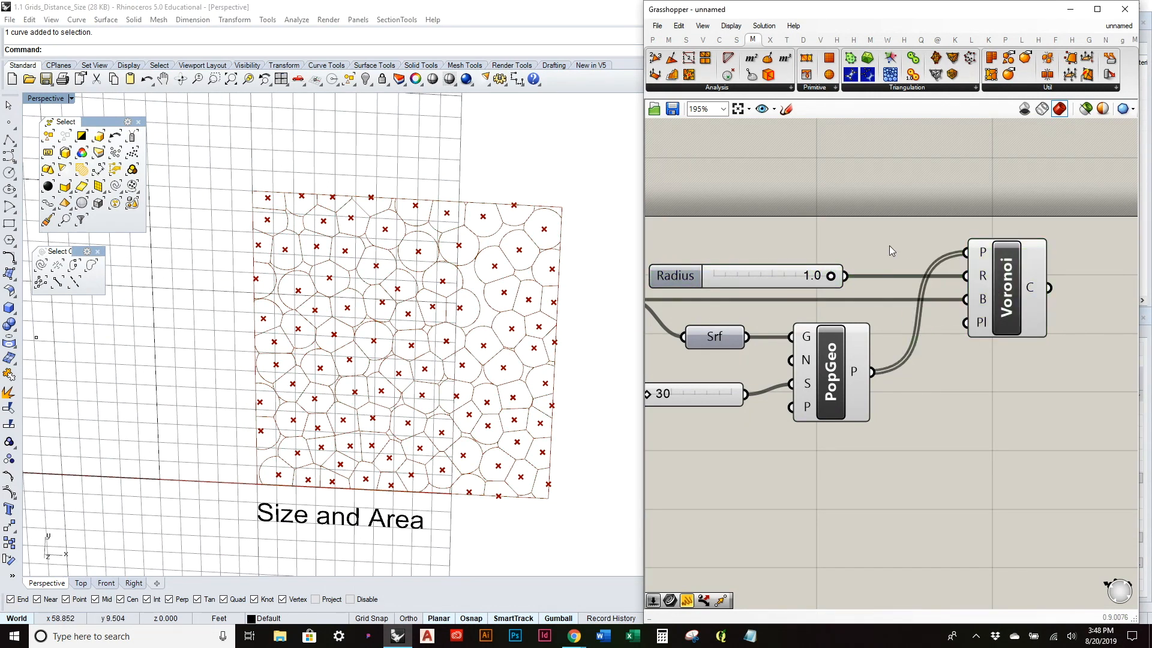
# Step: Try a second slider at 5 and 6 as the Voronoi radius, and restore the 1.0 slider in its place
pyautogui.doubleClick(825, 231)
pyautogui.write('5')
pyautogui.press('Return')
pyautogui.moveTo(882, 229); pyautogui.dragTo(964, 276)
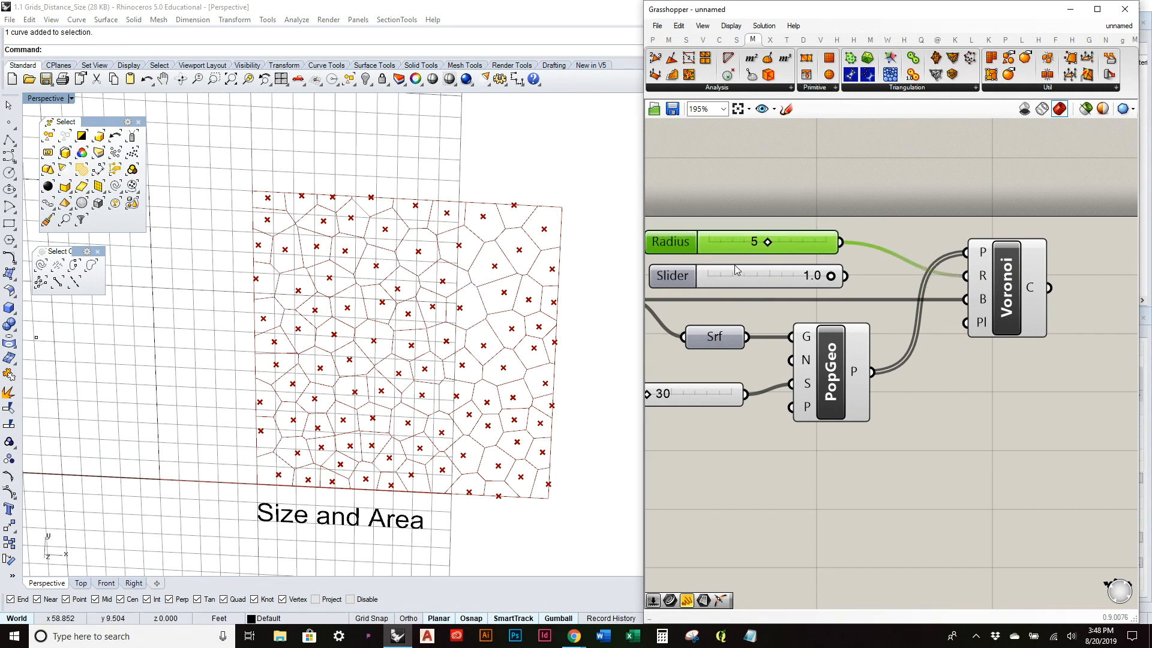
pyautogui.moveTo(772, 243)
pyautogui.mouseDown()
pyautogui.moveTo(754, 246)
pyautogui.moveTo(796, 246)
pyautogui.moveTo(725, 252)
pyautogui.moveTo(792, 248)
pyautogui.moveTo(781, 247)
pyautogui.mouseUp()
pyautogui.moveTo(844, 276); pyautogui.dragTo(965, 276)
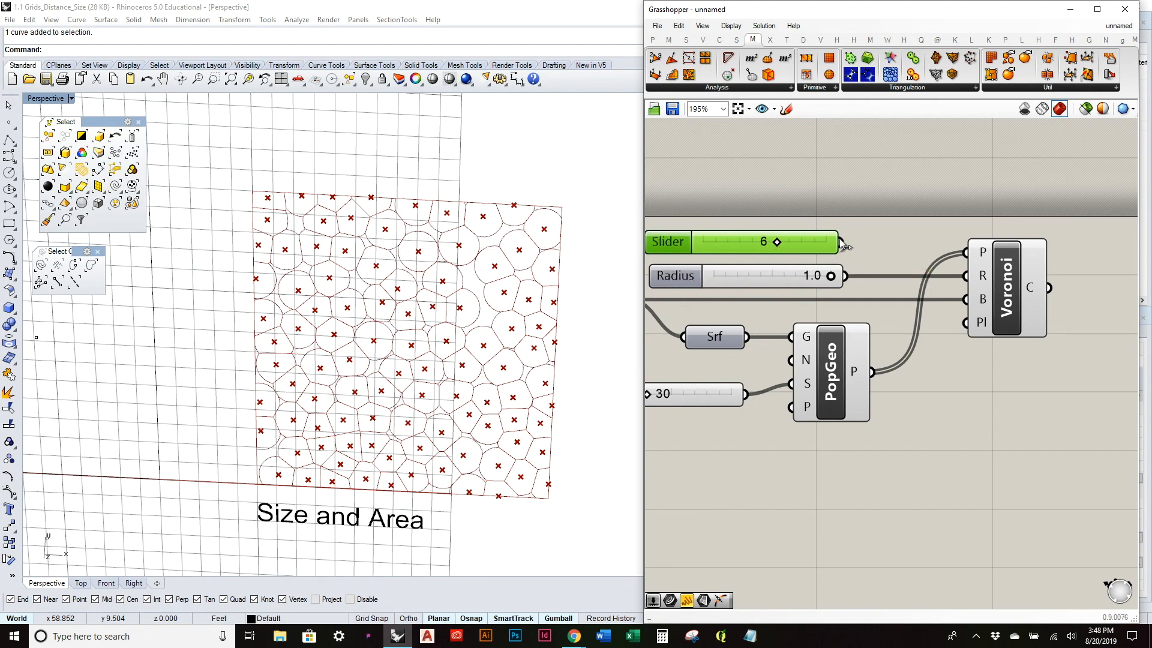
pyautogui.press('Delete')
# Step: Bring the Area and Text Tag components closer and connect the Voronoi cells to the Area geometry input
pyautogui.scroll(-2, 823, 344)
pyautogui.moveTo(939, 321); pyautogui.dragTo(790, 323, button='right')
pyautogui.moveTo(989, 389); pyautogui.dragTo(926, 350)
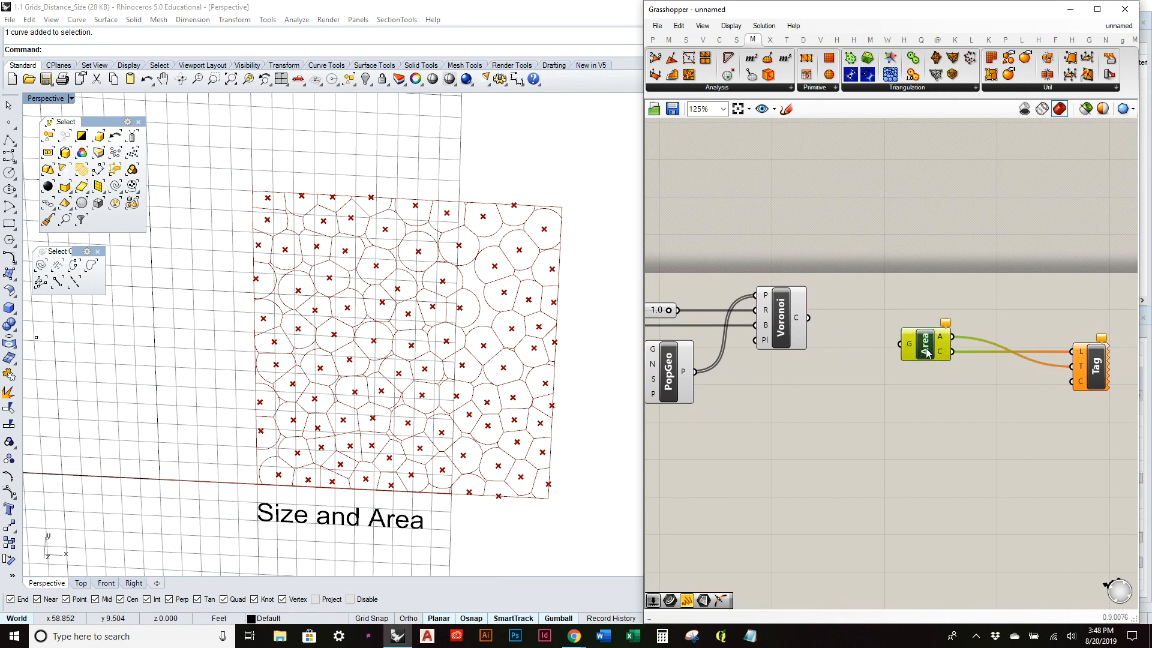
pyautogui.moveTo(1078, 366); pyautogui.dragTo(1035, 346)
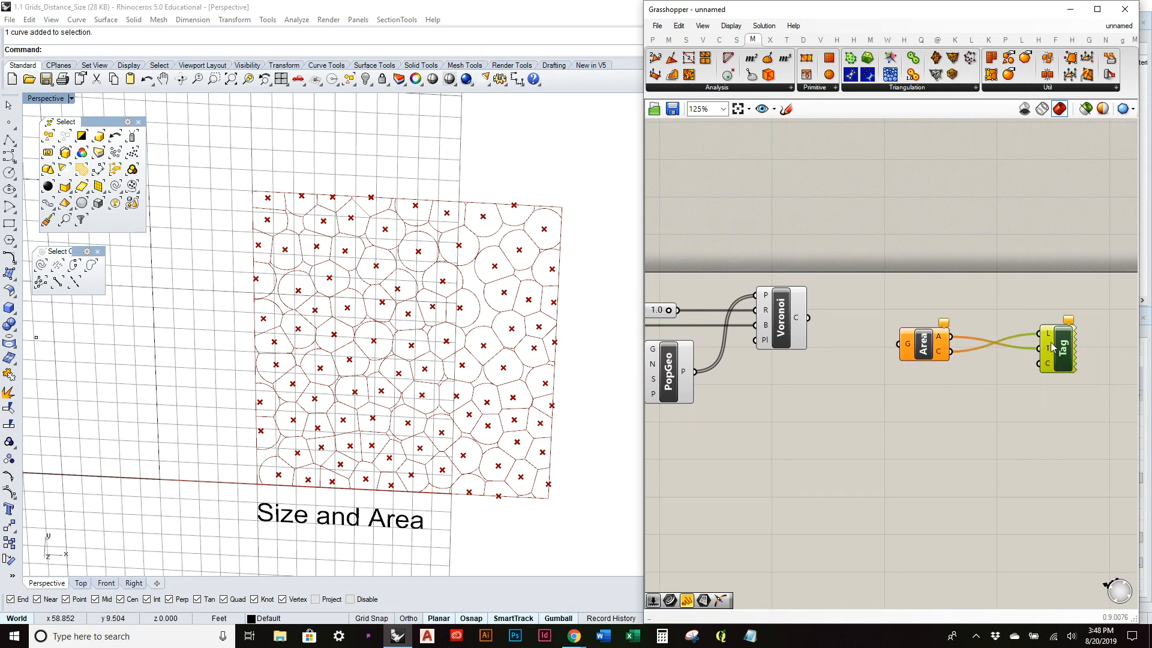
pyautogui.click(795, 321)
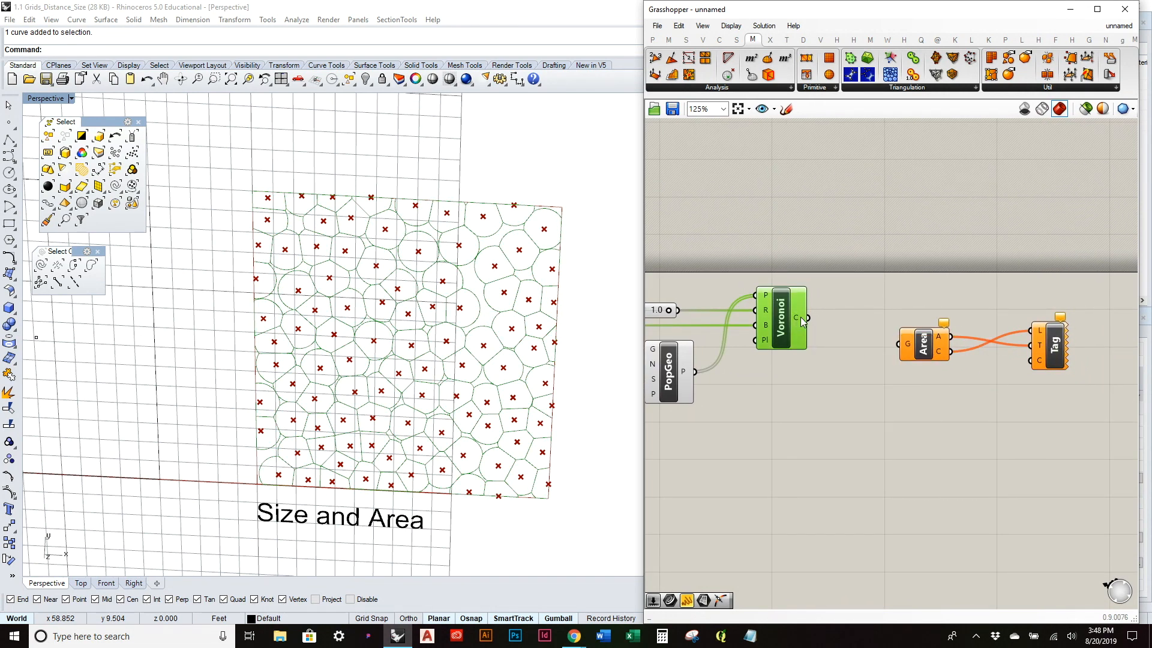
pyautogui.moveTo(808, 318); pyautogui.dragTo(898, 344)
# Step: Turn off the preview of the Voronoi and Populate Geometry components
pyautogui.rightClick(782, 316)
pyautogui.click(816, 332)
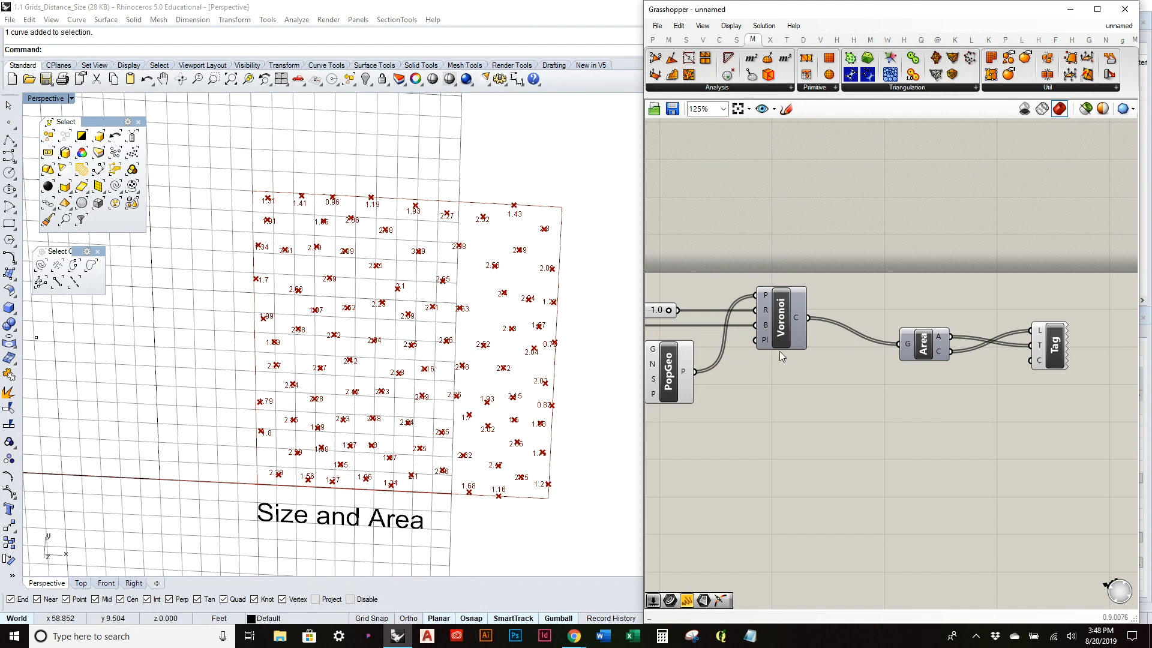
pyautogui.moveTo(671, 357); pyautogui.dragTo(808, 360, button='right')
pyautogui.click(804, 369)
pyautogui.rightClick(817, 367)
pyautogui.click(843, 381)
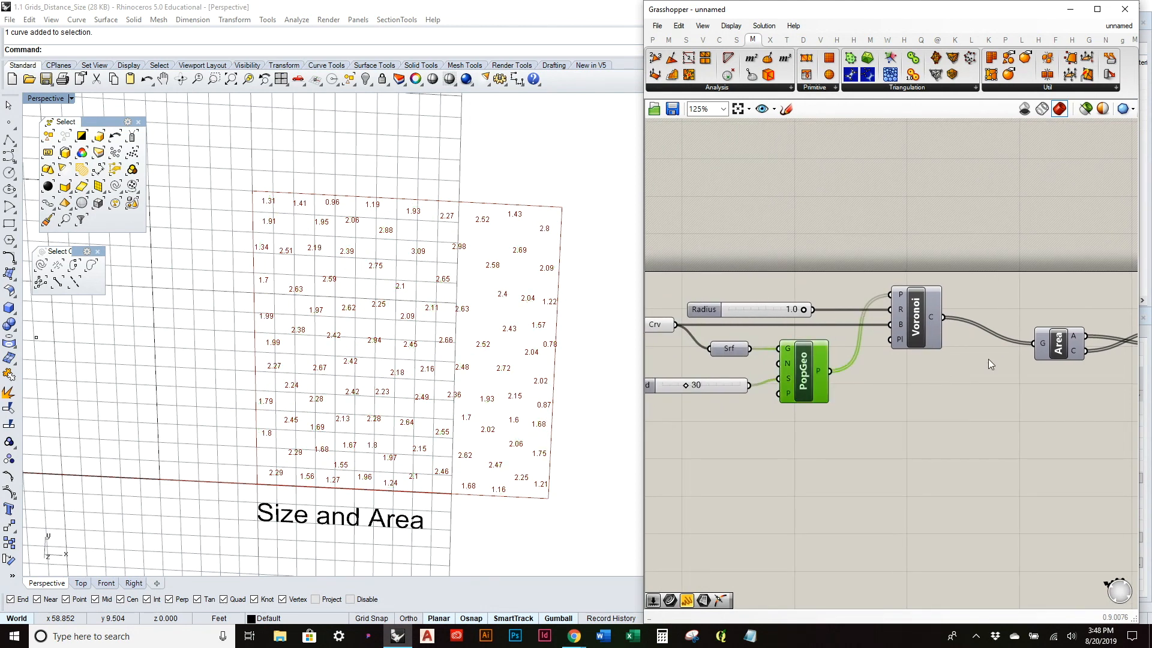
# Step: Turn the preview of the Voronoi component back on and check the area tags against the cells
pyautogui.moveTo(988, 360); pyautogui.dragTo(913, 368, button='right')
pyautogui.rightClick(788, 322)
pyautogui.click(823, 346)
pyautogui.moveTo(519, 354)
pyautogui.mouseDown(button='right')
pyautogui.moveTo(509, 354)
pyautogui.moveTo(514, 334)
pyautogui.mouseUp(button='right')
pyautogui.scroll(4, 450, 331)
pyautogui.scroll(-2, 450, 331)
# Step: Set the Seed slider of Populate Geometry to 35 and view the regenerated cells in perspective
pyautogui.moveTo(766, 380); pyautogui.dragTo(995, 383, button='right')
pyautogui.moveTo(782, 388); pyautogui.dragTo(787, 390)
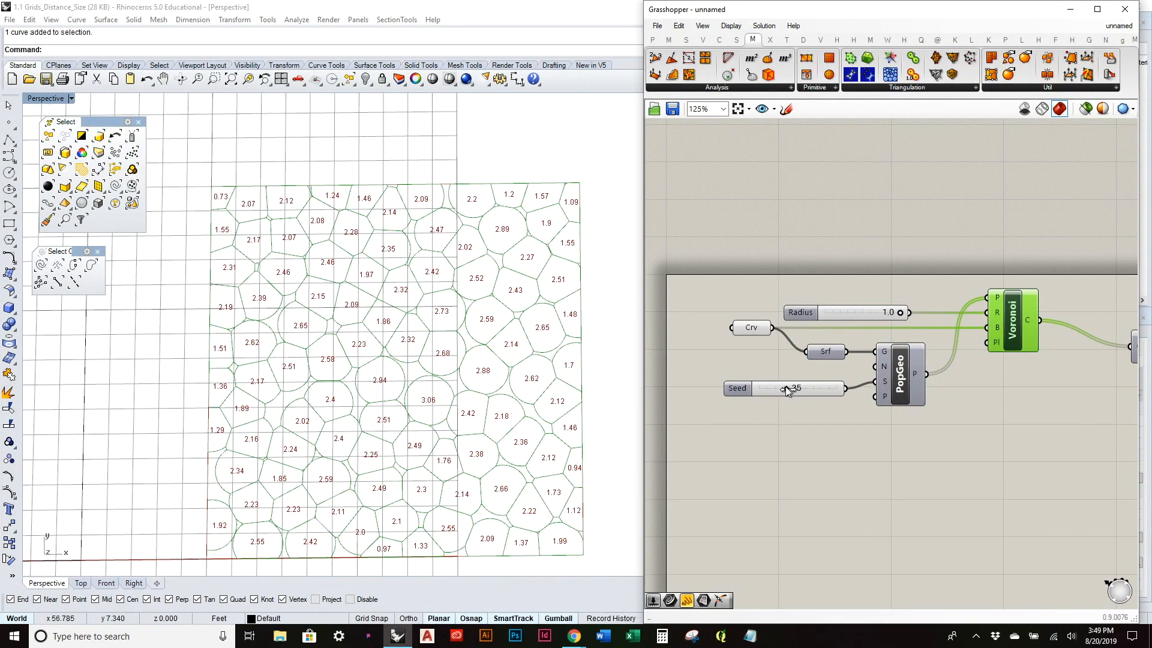
pyautogui.scroll(-3, 580, 395)
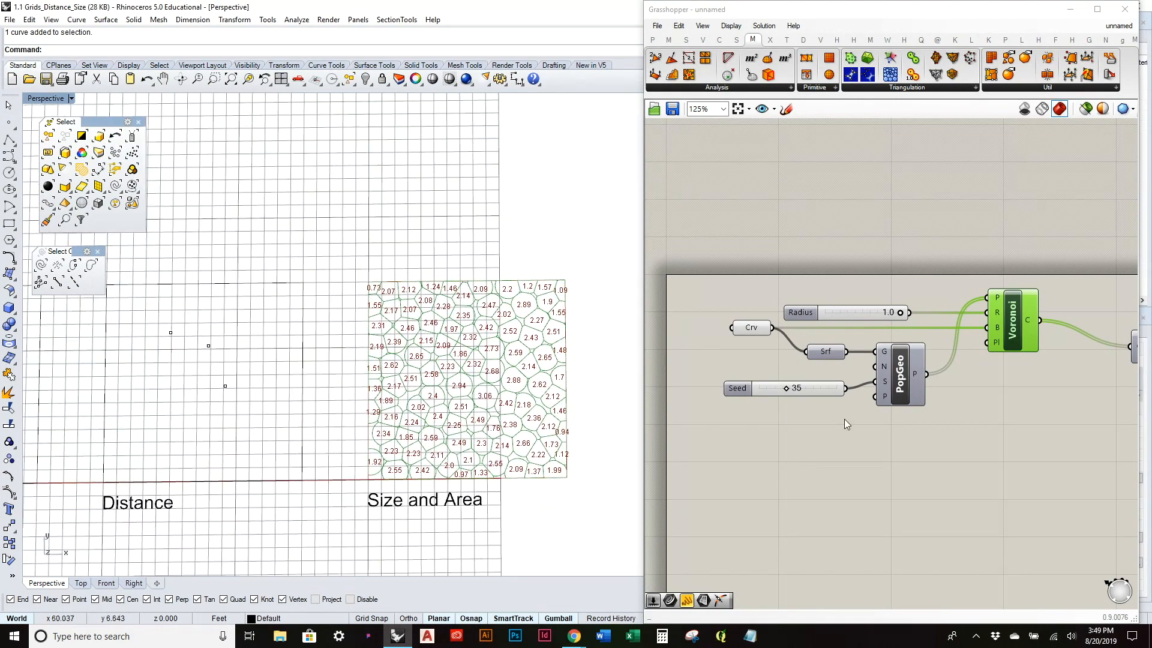
pyautogui.scroll(-2, 844, 419)
pyautogui.moveTo(1058, 444); pyautogui.dragTo(1061, 430, button='right')
pyautogui.moveTo(543, 369); pyautogui.dragTo(570, 330, button='right')
pyautogui.scroll(-6, 570, 330)
pyautogui.moveTo(530, 415); pyautogui.dragTo(535, 393, button='right')
# Step: Move the Area and Text Tag components together closer to the Voronoi component
pyautogui.moveTo(981, 401); pyautogui.dragTo(933, 414, button='right')
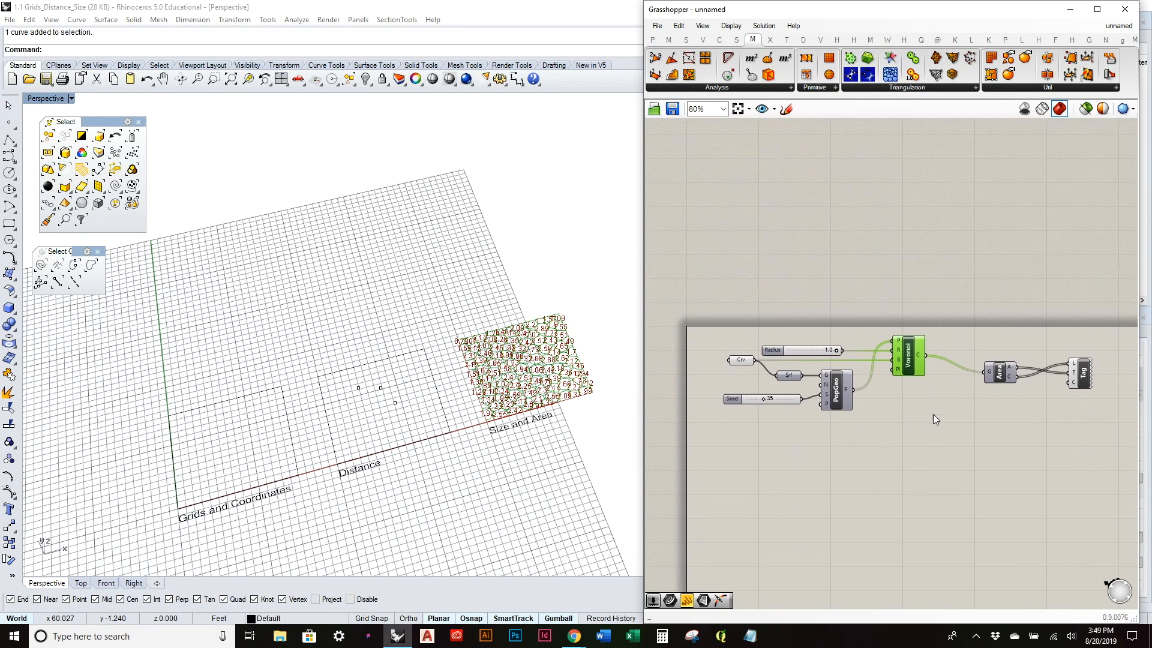
pyautogui.moveTo(1110, 413); pyautogui.dragTo(982, 348)
pyautogui.scroll(5, 1038, 388)
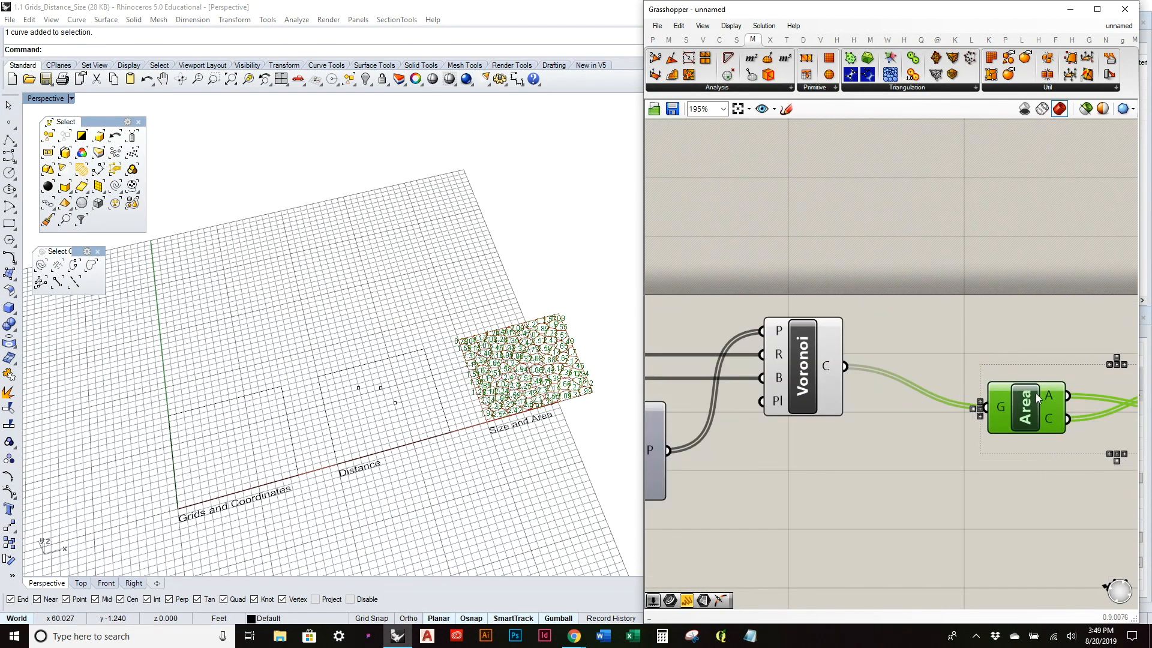
pyautogui.click(870, 452)
pyautogui.scroll(-3, 848, 447)
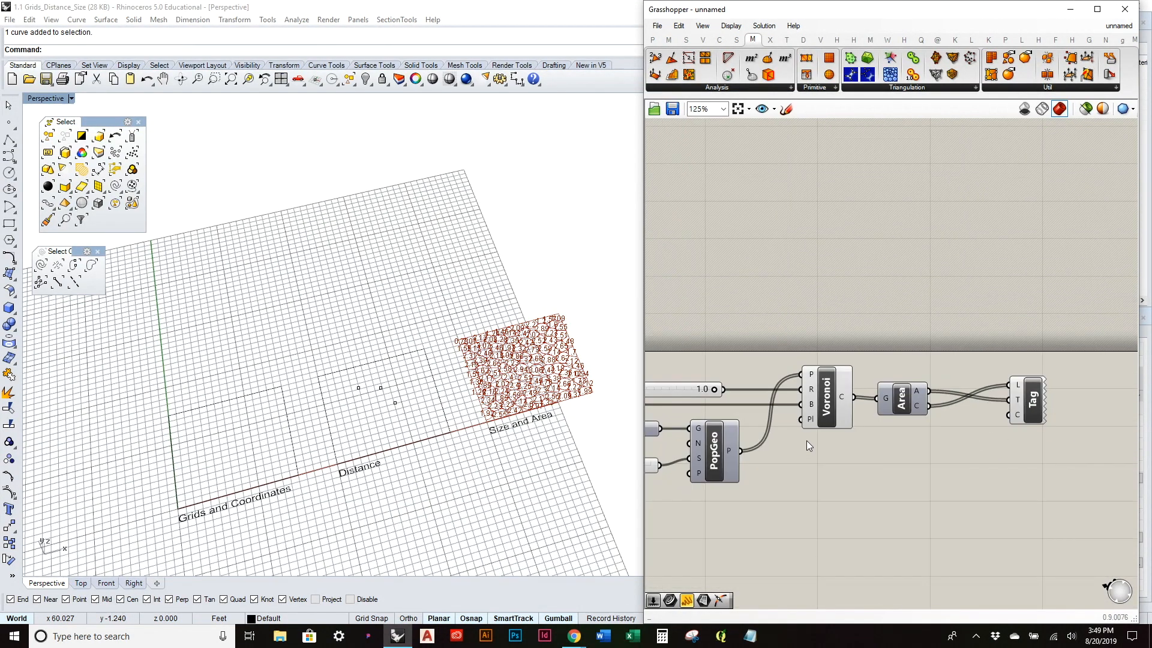
pyautogui.moveTo(511, 362); pyautogui.dragTo(496, 381, button='right')
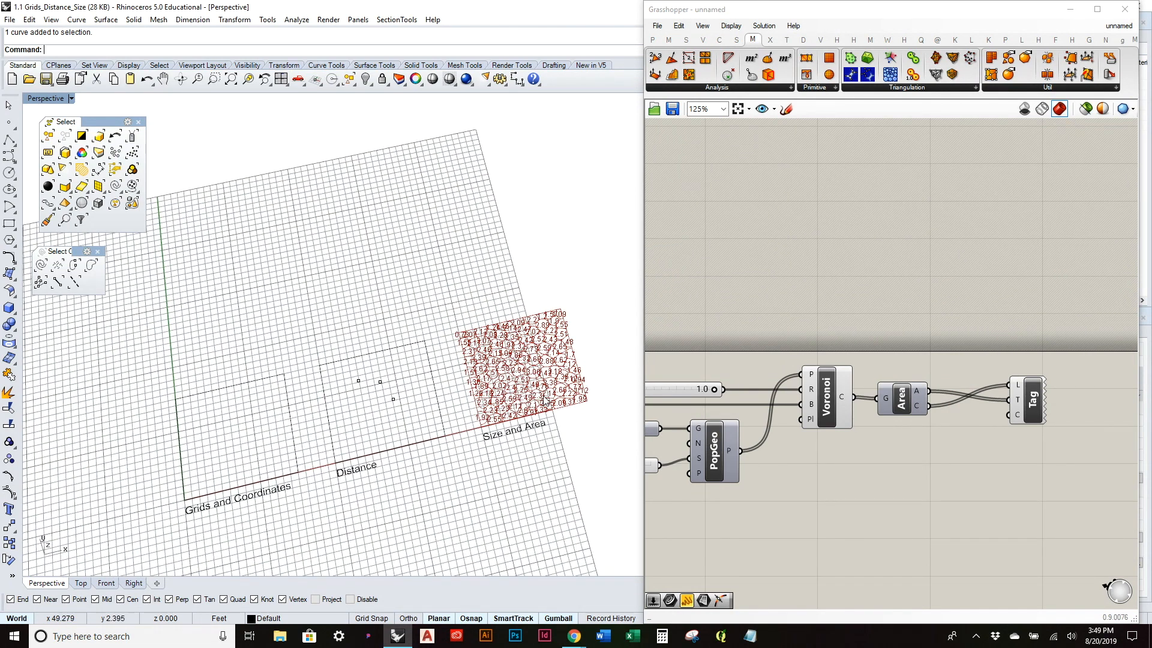
pyautogui.moveTo(853, 457); pyautogui.dragTo(934, 458, button='right')
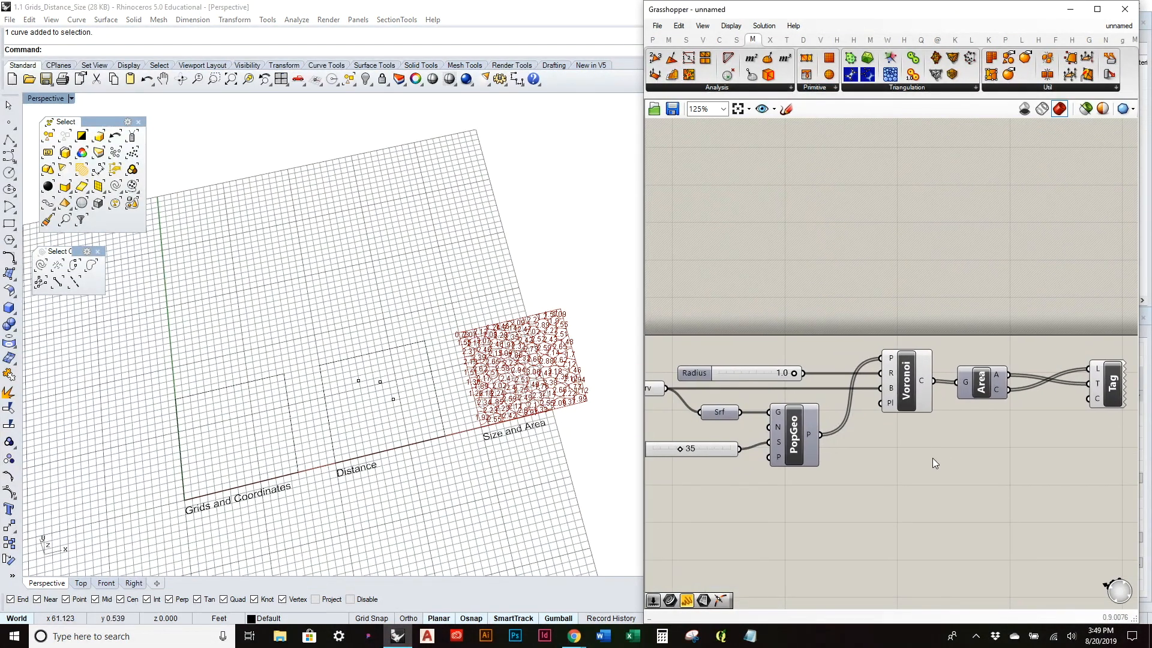
pyautogui.moveTo(810, 449); pyautogui.dragTo(881, 427, button='right')
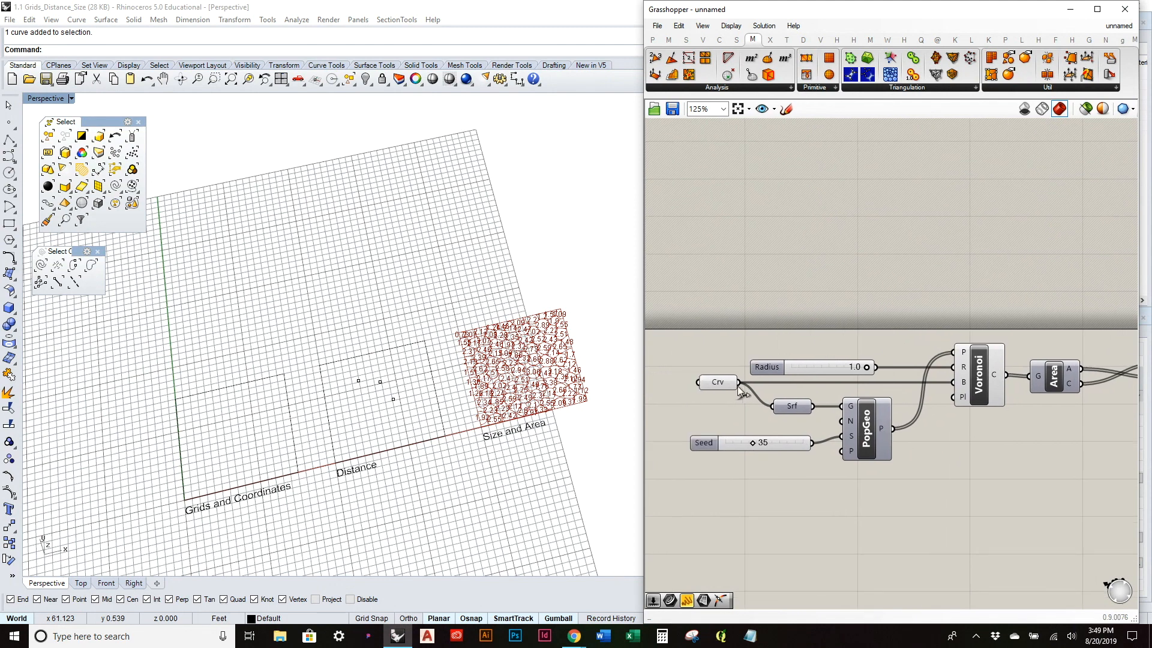